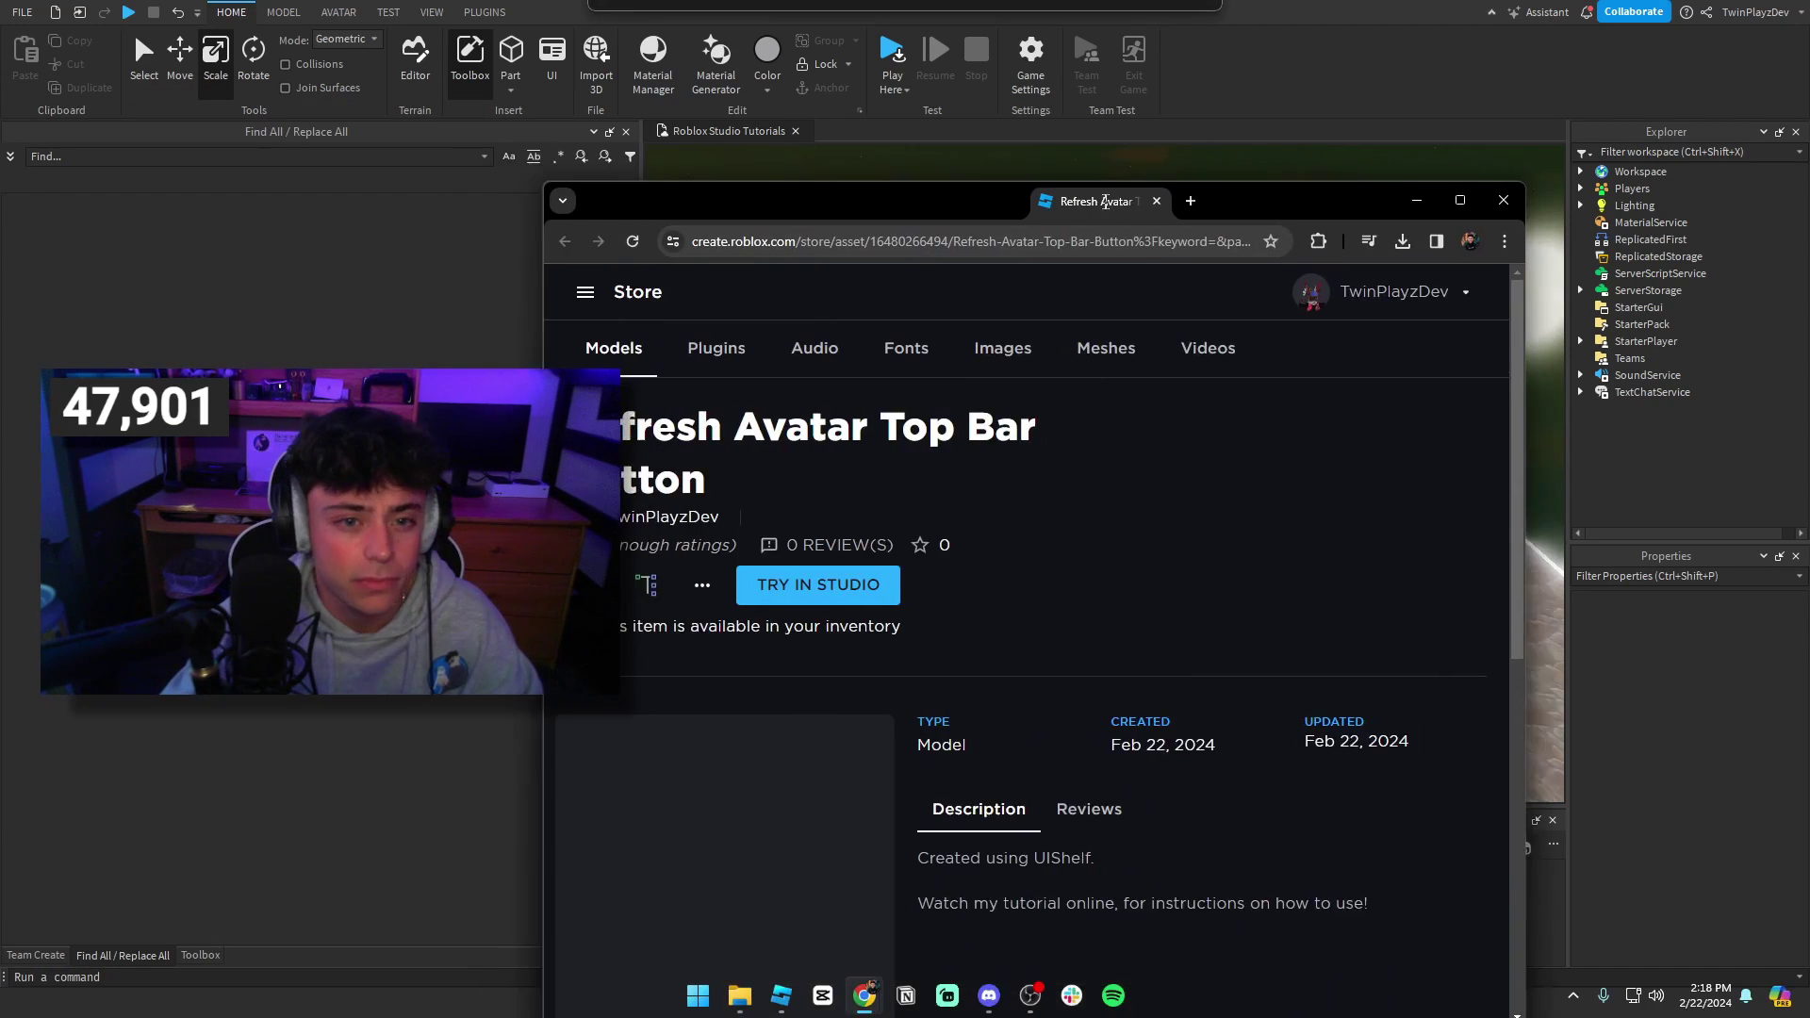
Step: View the Refresh Avatar Top Bar Button store page in a maximized browser window and return to Roblox Studio
drag(1106, 200, 1129, 72)
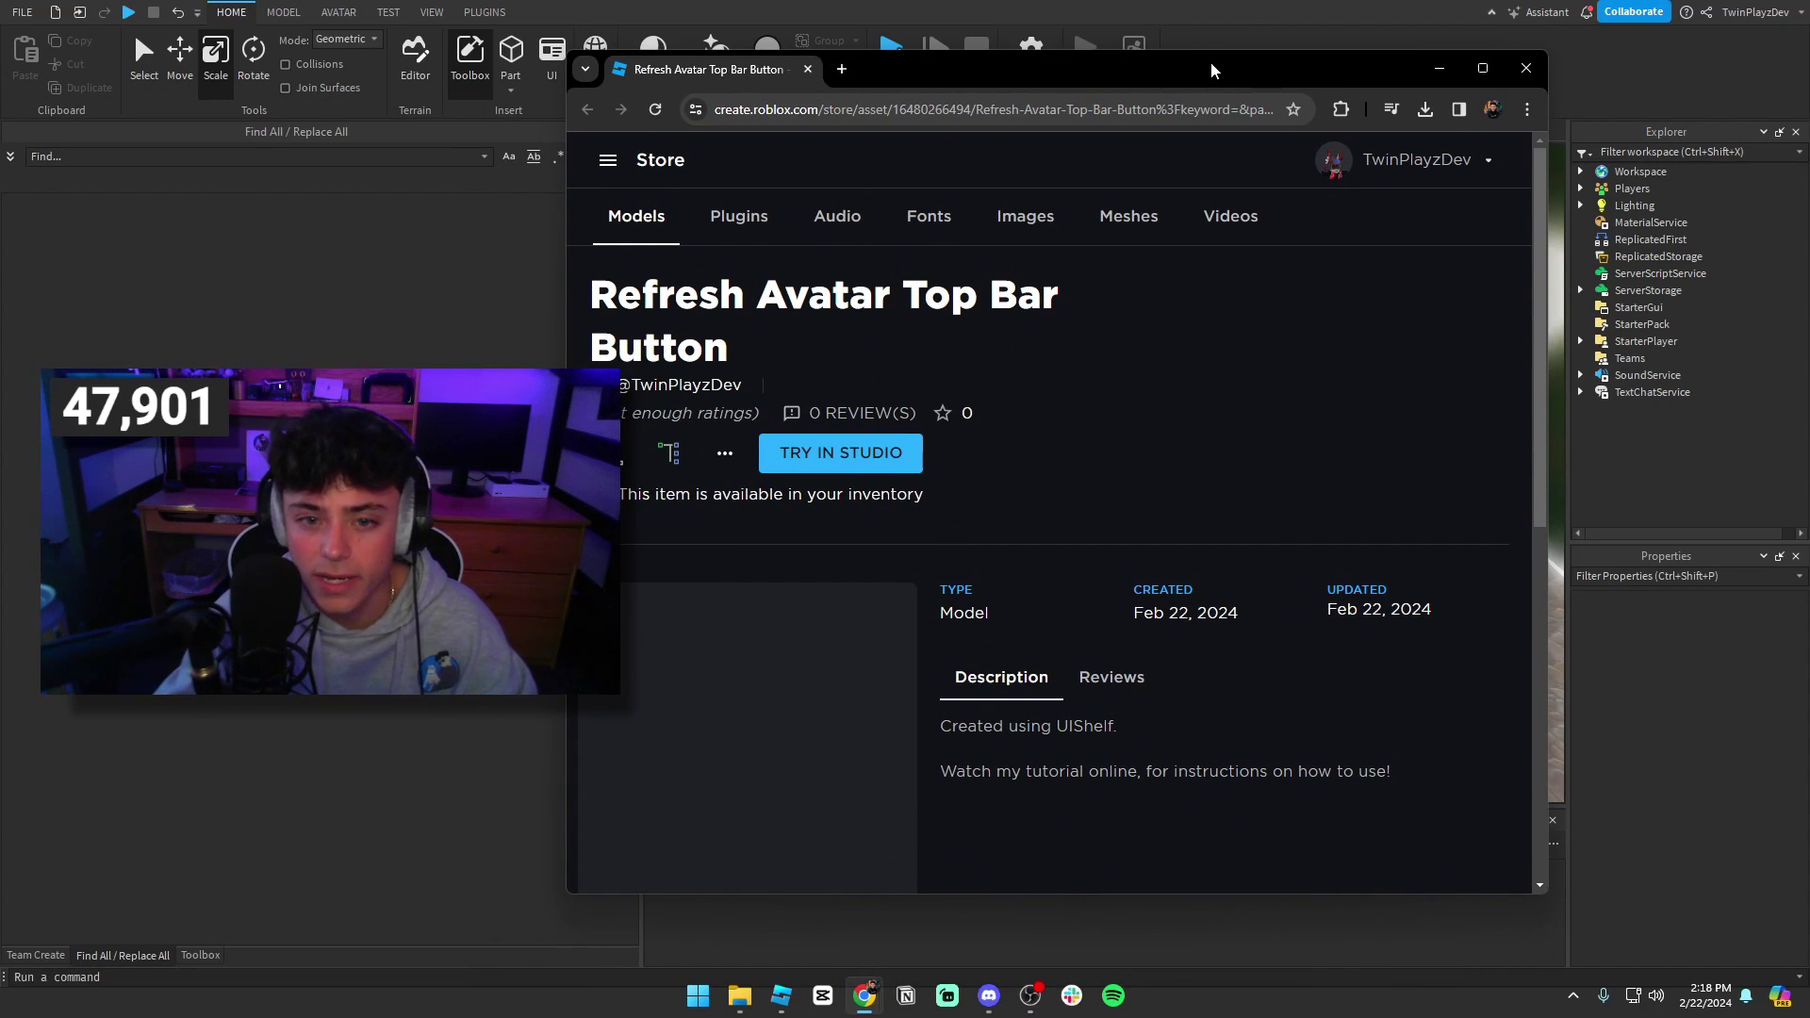
double_click(1211, 64)
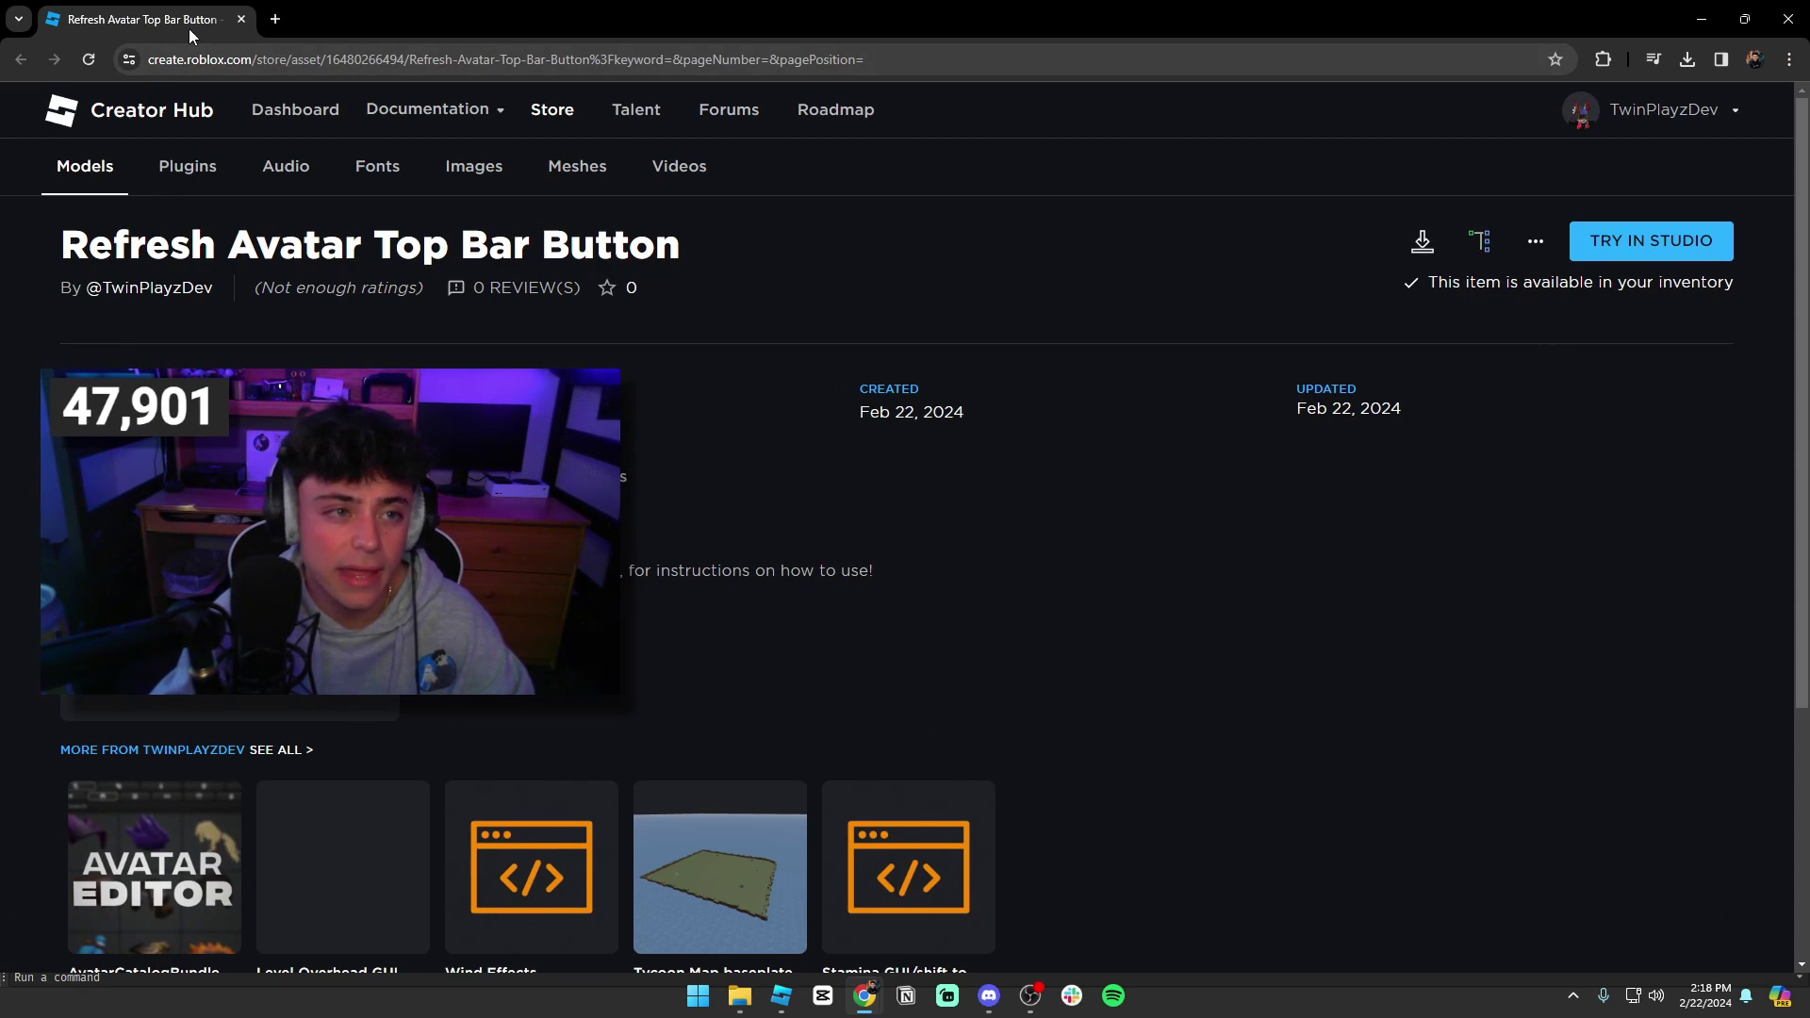
key(alt+Tab)
Step: Insert the Refresh Avatar Top Bar Button model from the inventory into the workspace, accepting its included scripts
click(283, 14)
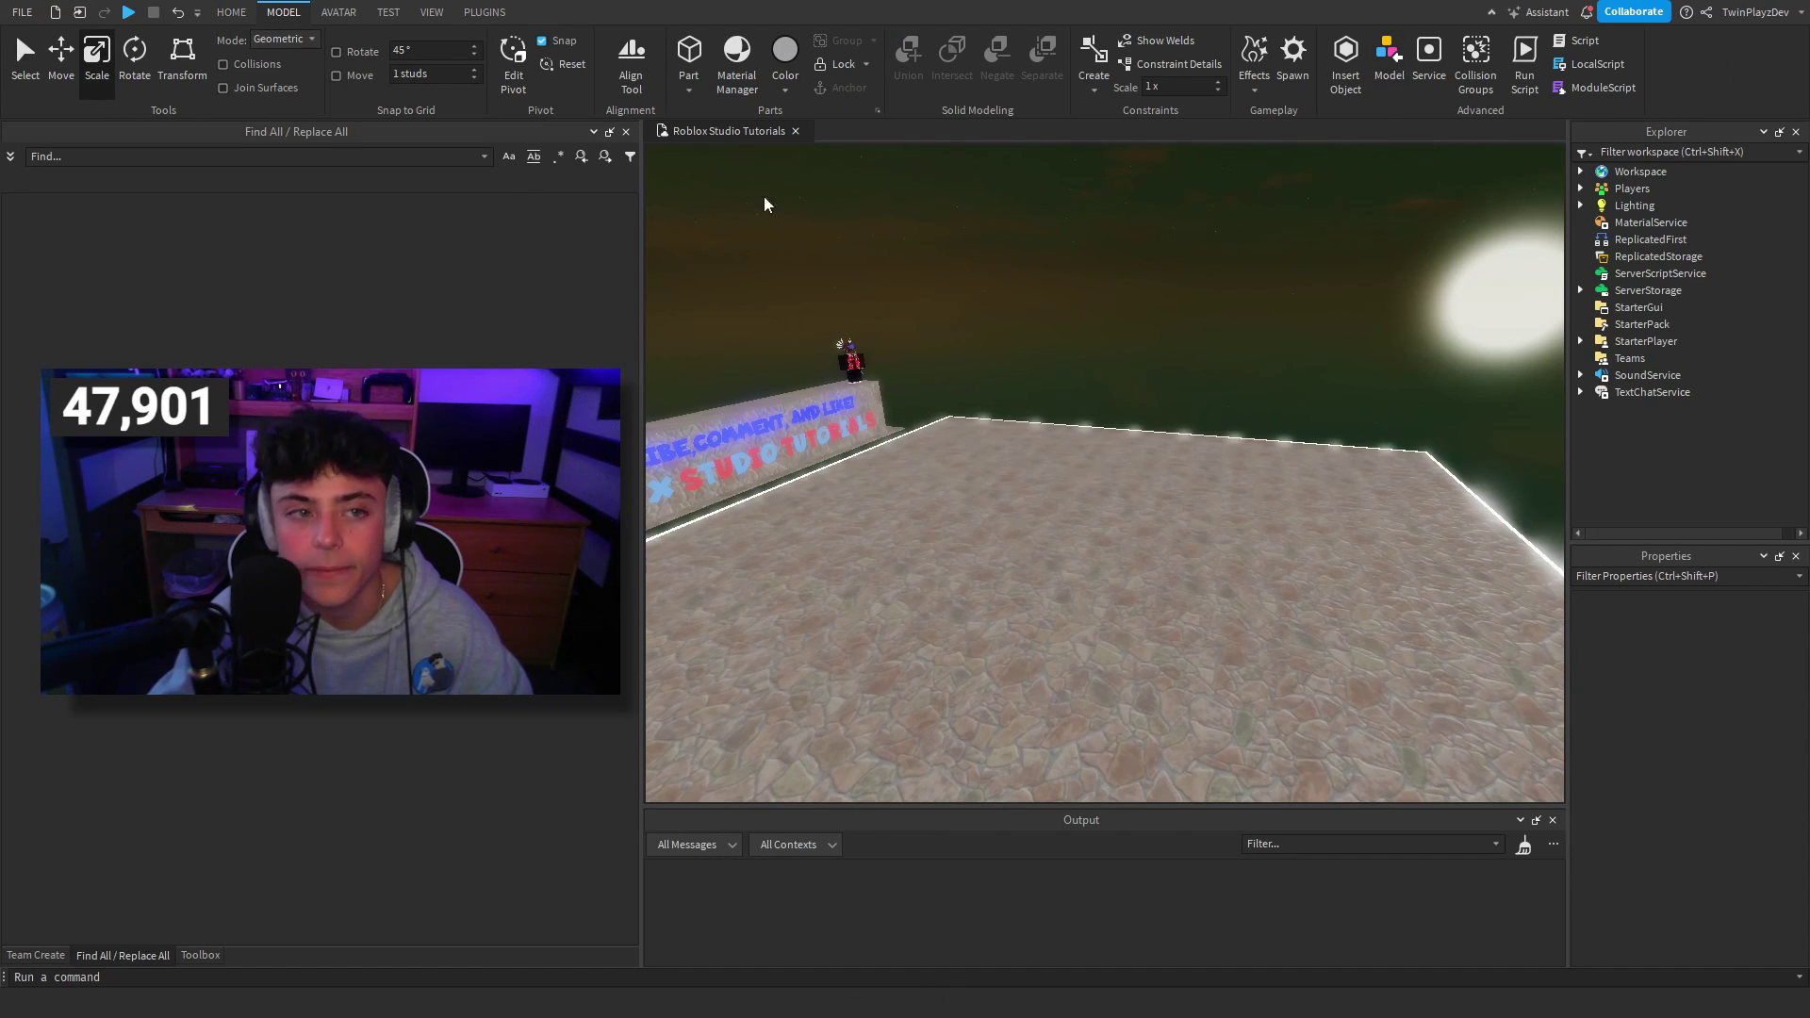
click(231, 12)
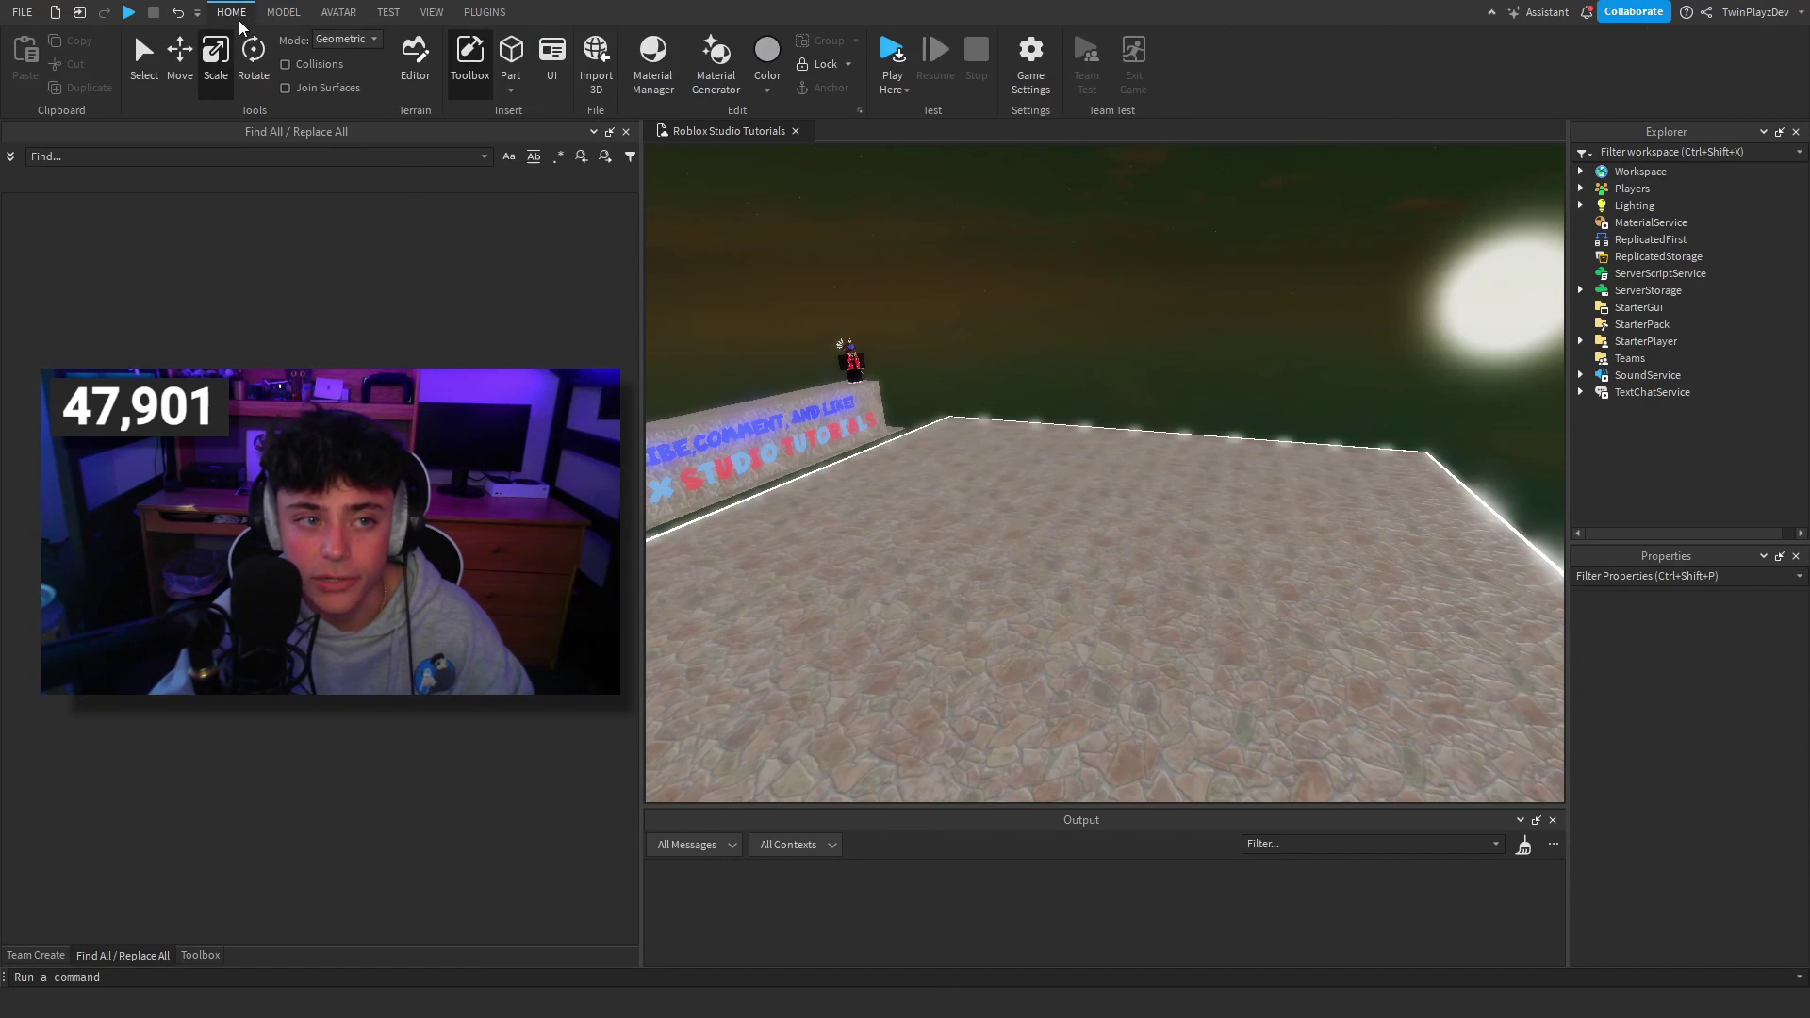
click(196, 955)
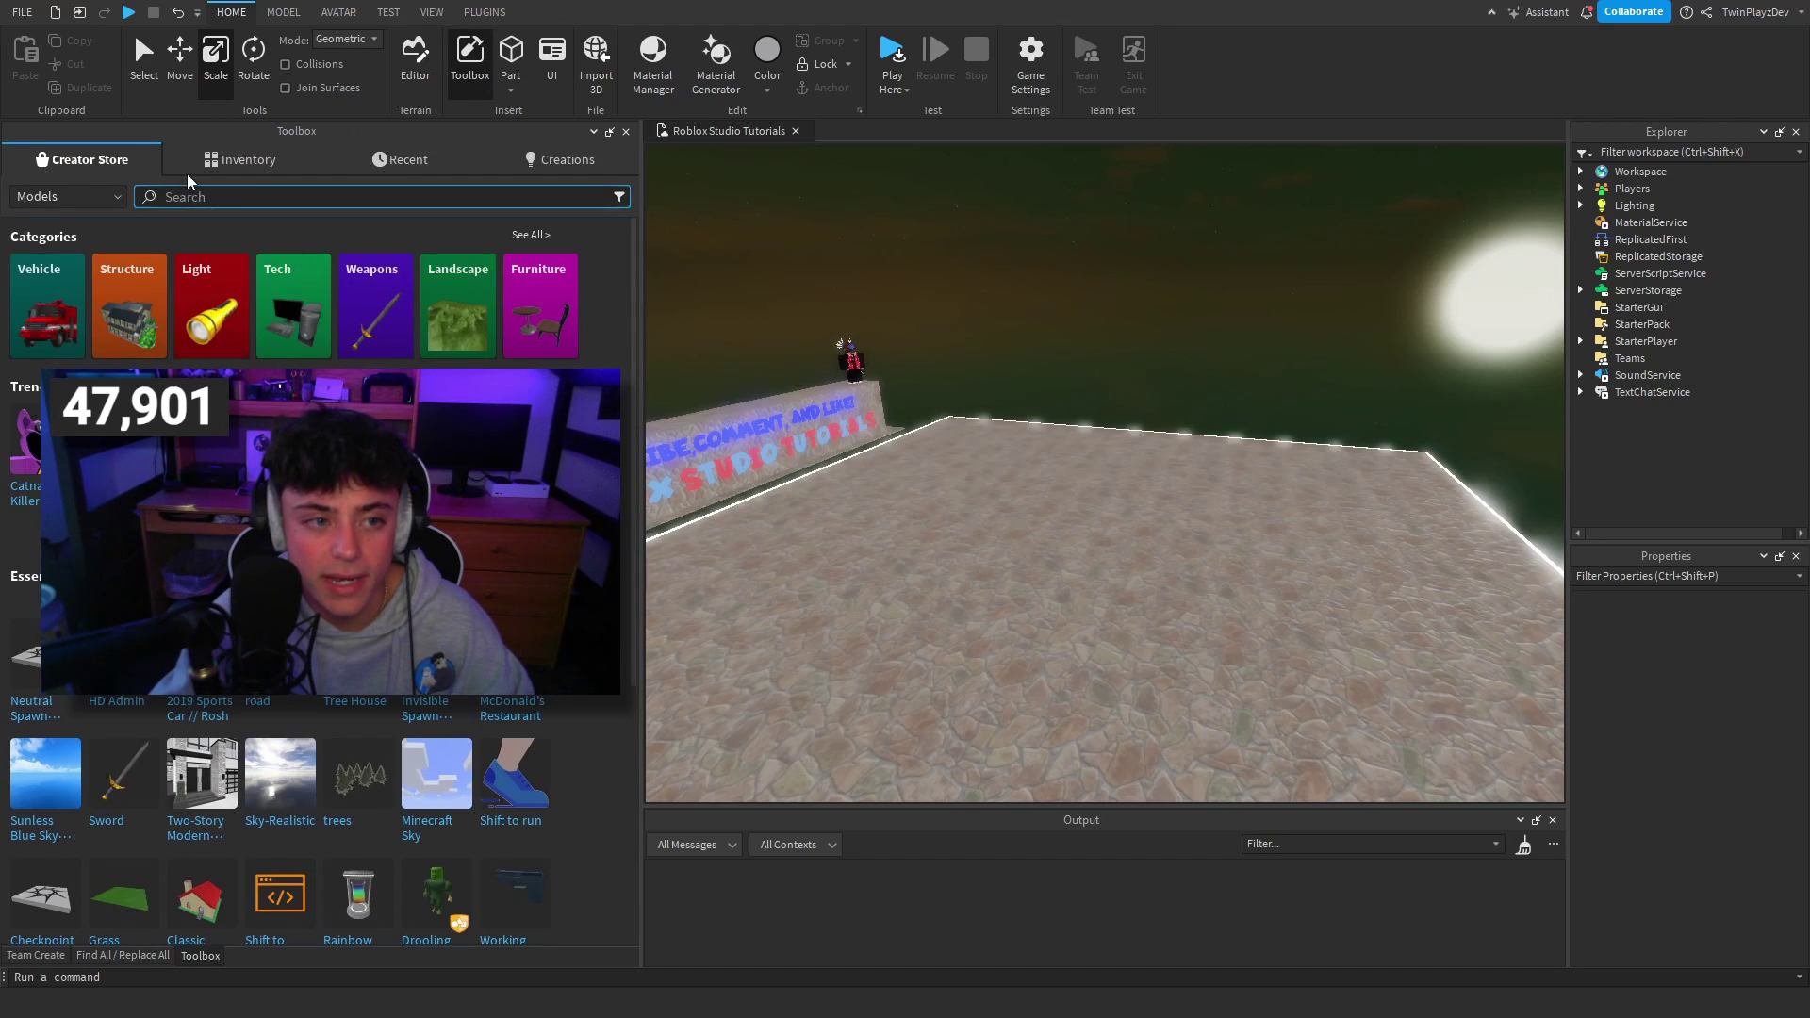
click(240, 159)
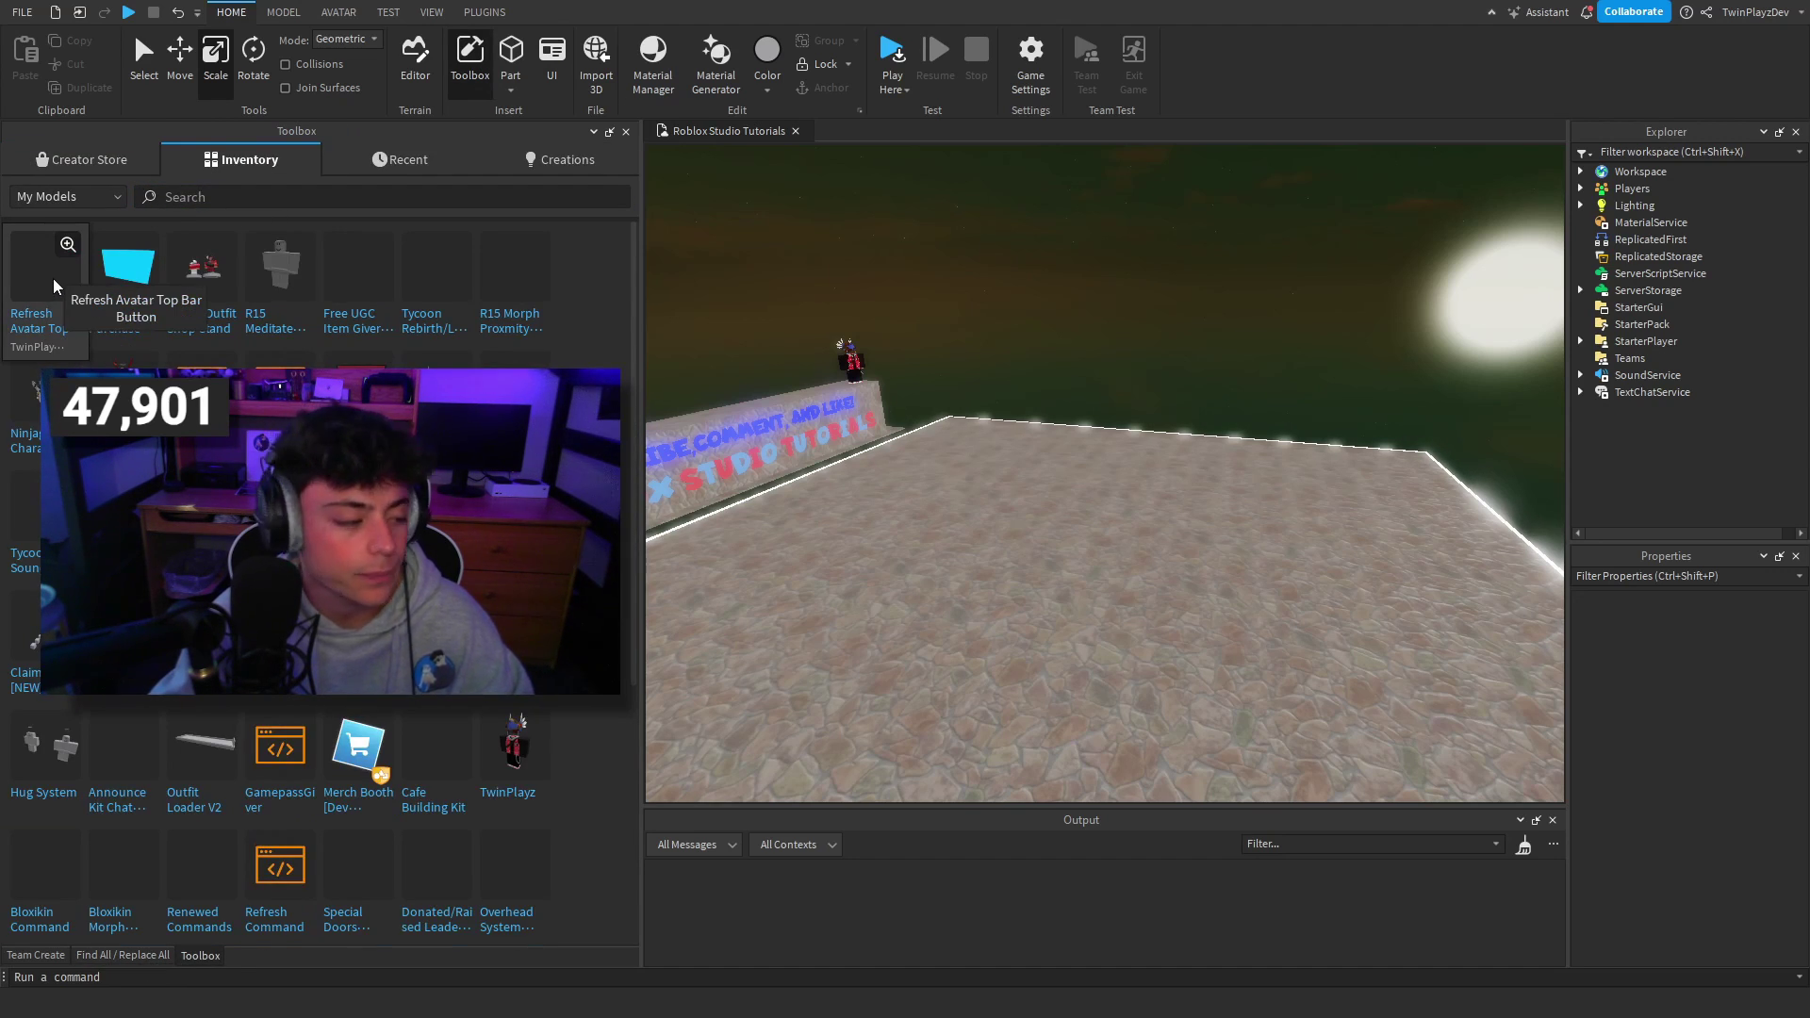
click(40, 268)
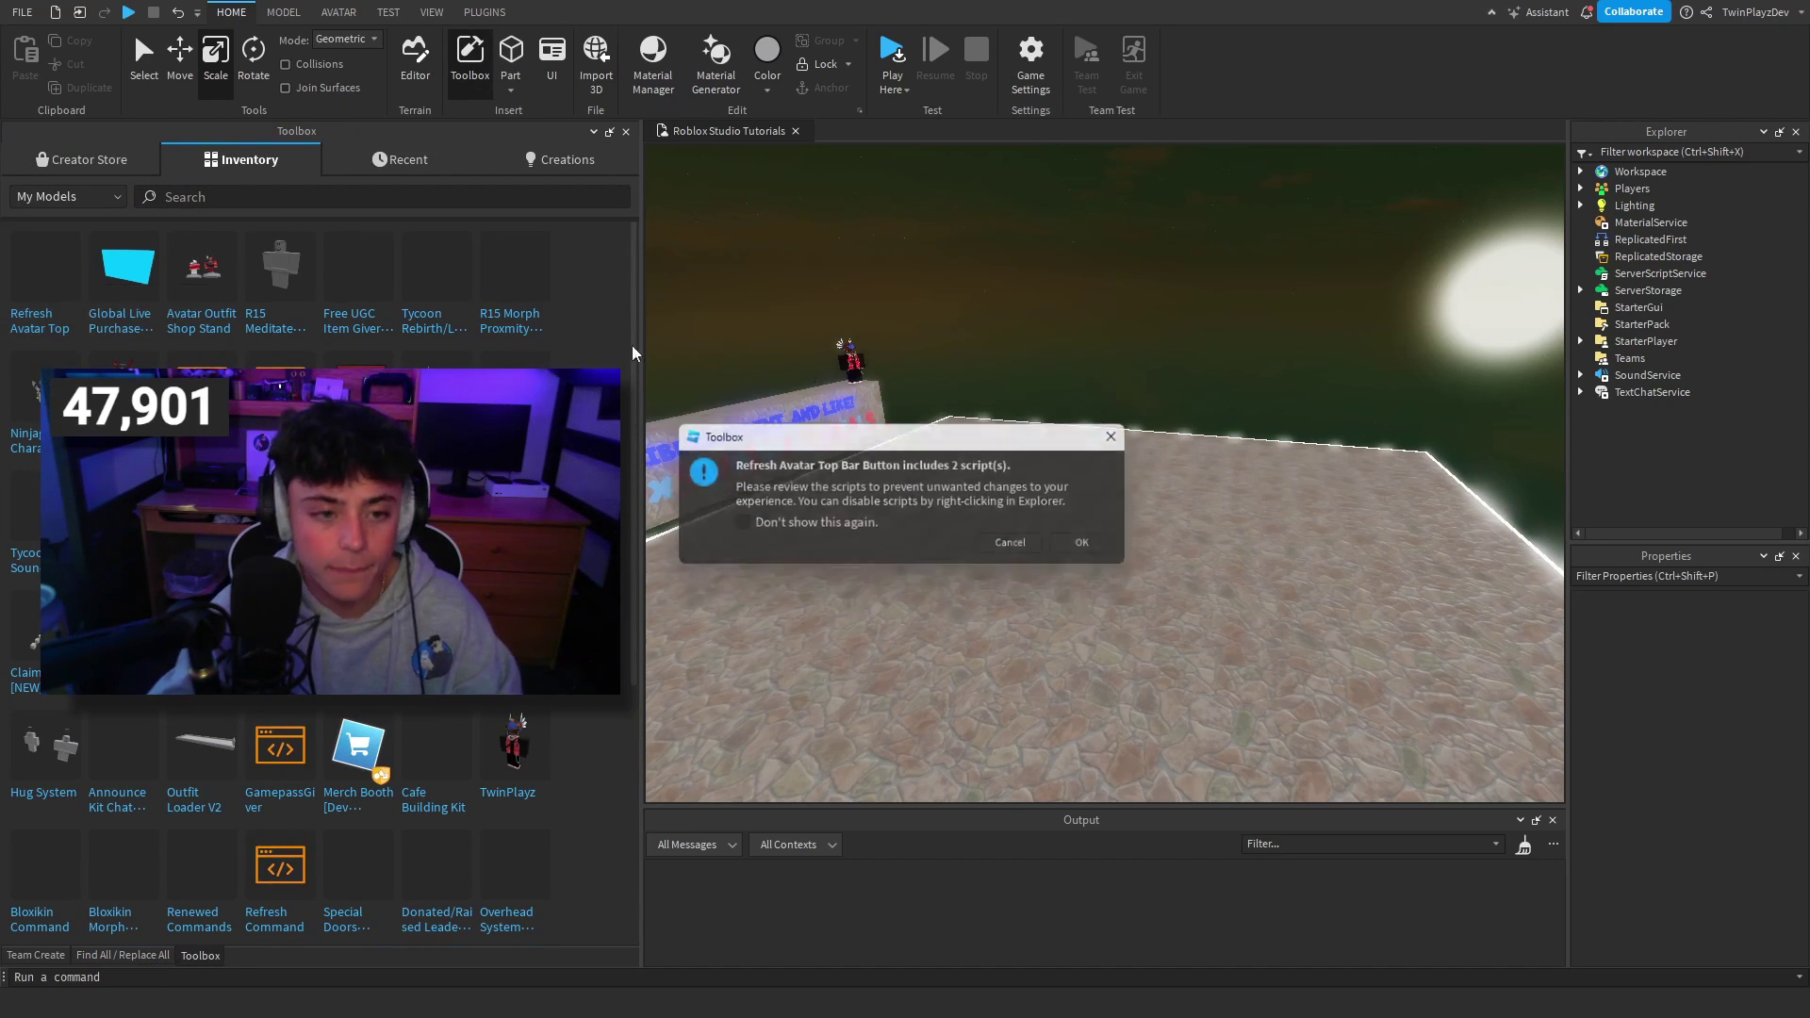
click(1105, 551)
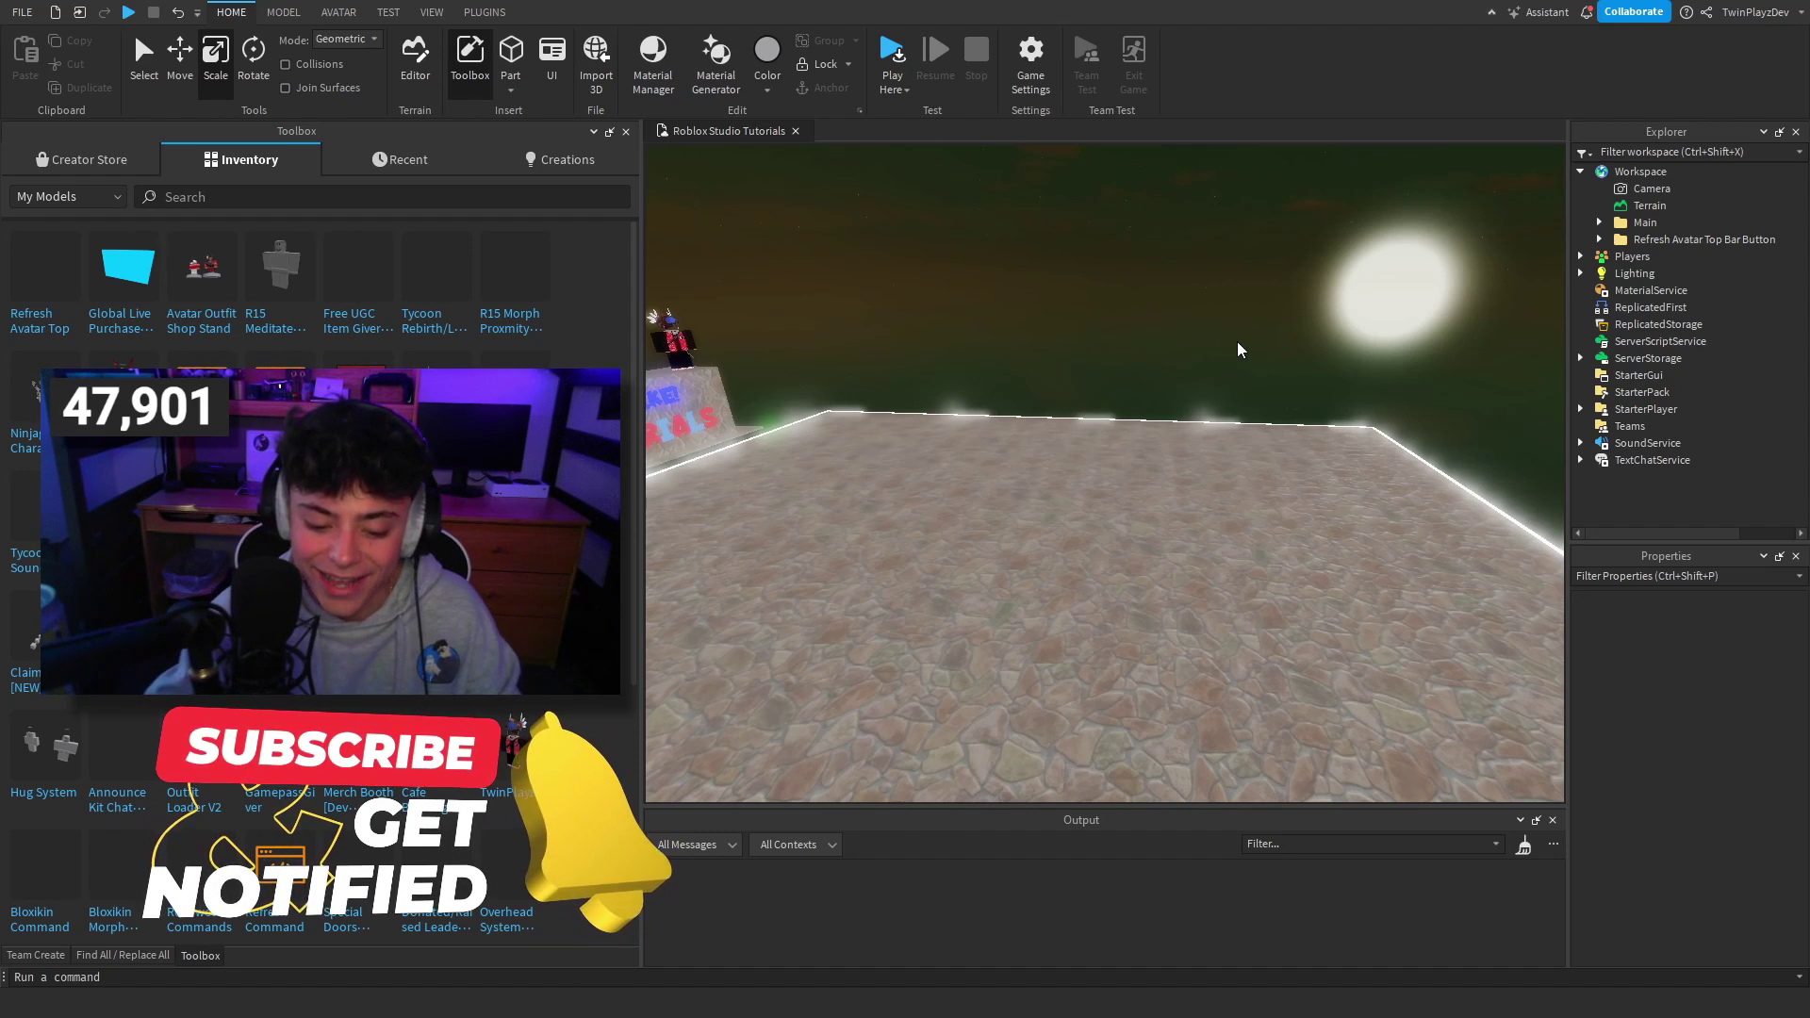
click(167, 955)
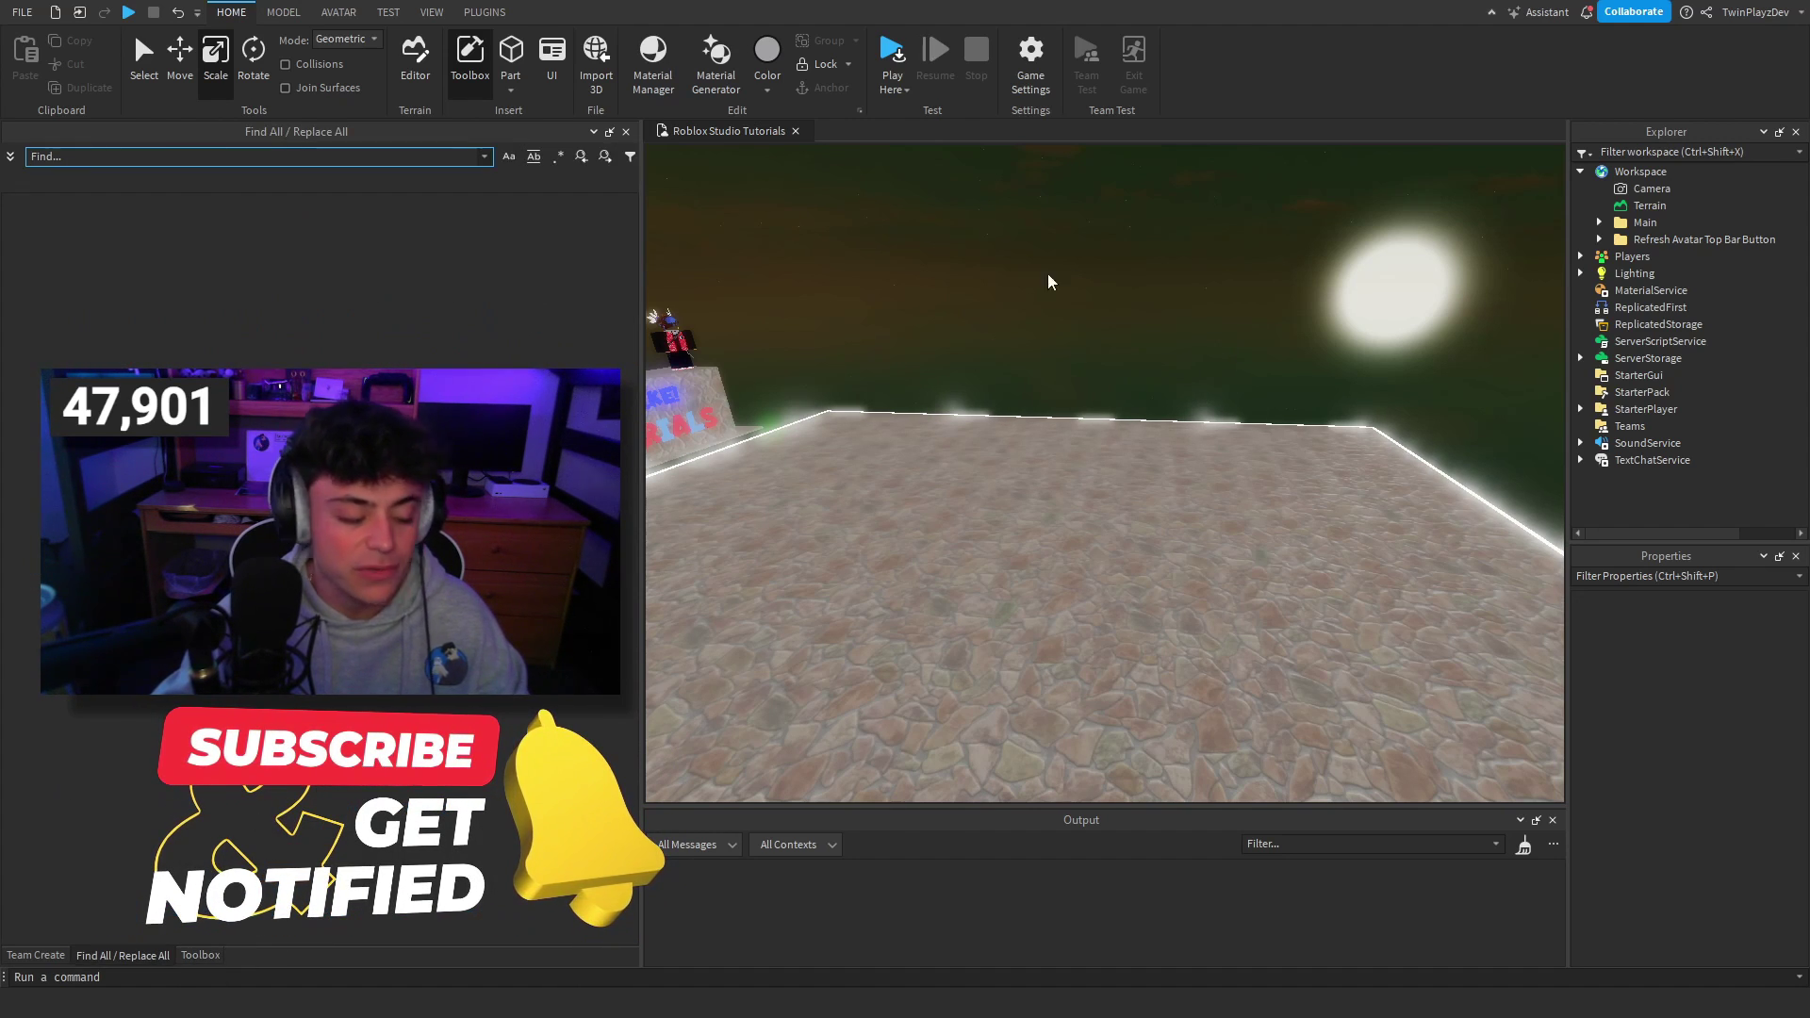
Step: Expand the Refresh Avatar Top Bar Button folder and inspect the contents of its RS, SPS and SSS groups
key(w)
right_drag(1175, 254, 1175, 254)
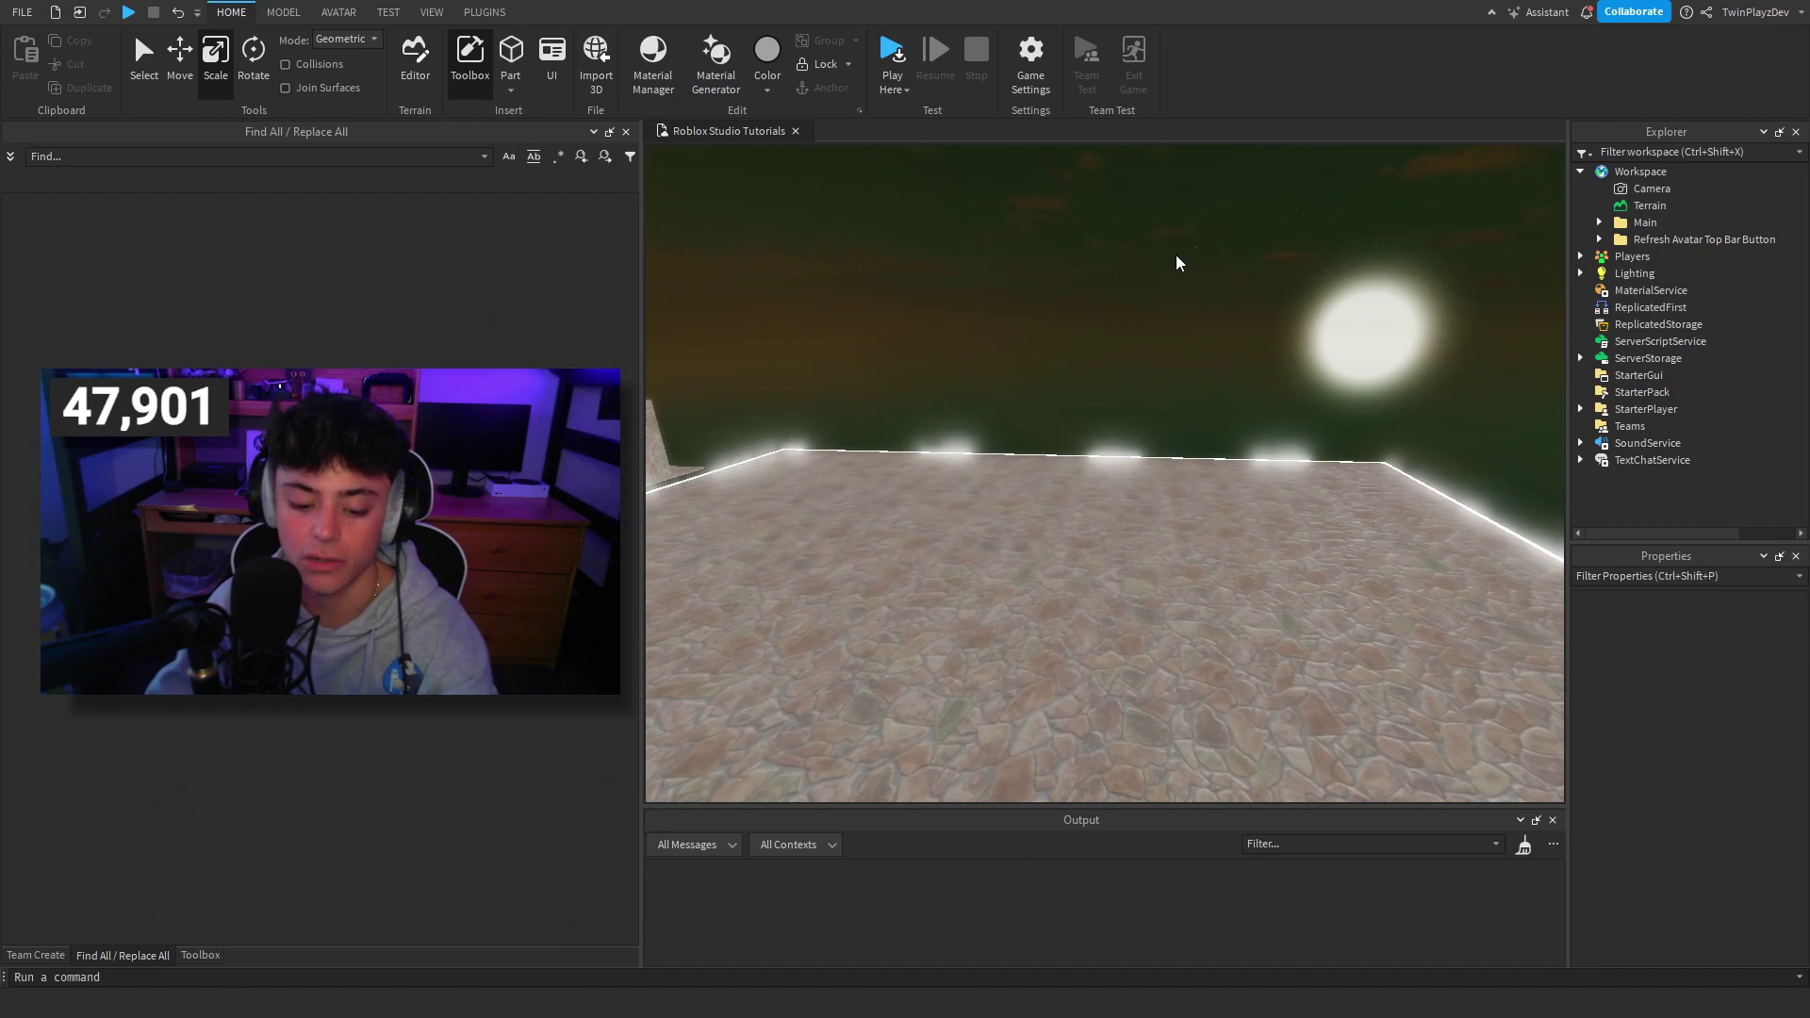
right_drag(1238, 422, 1237, 422)
right_drag(1301, 336, 1301, 335)
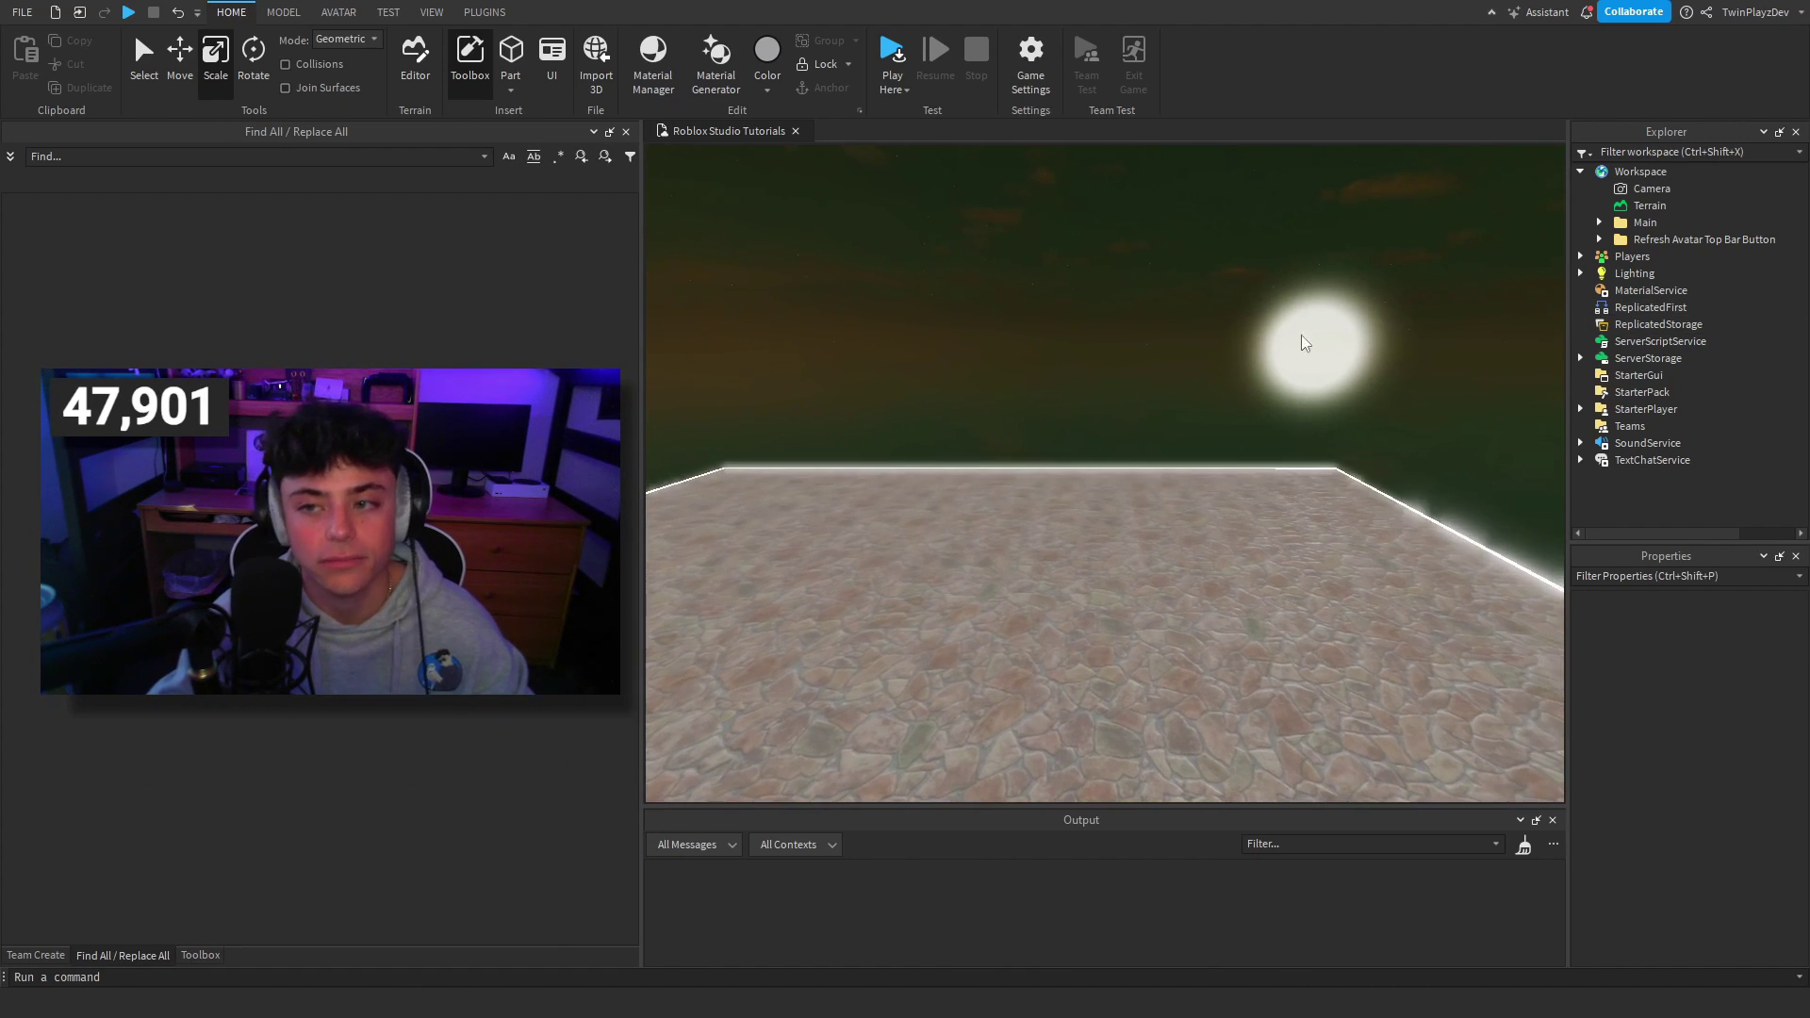
key(w)
click(1599, 240)
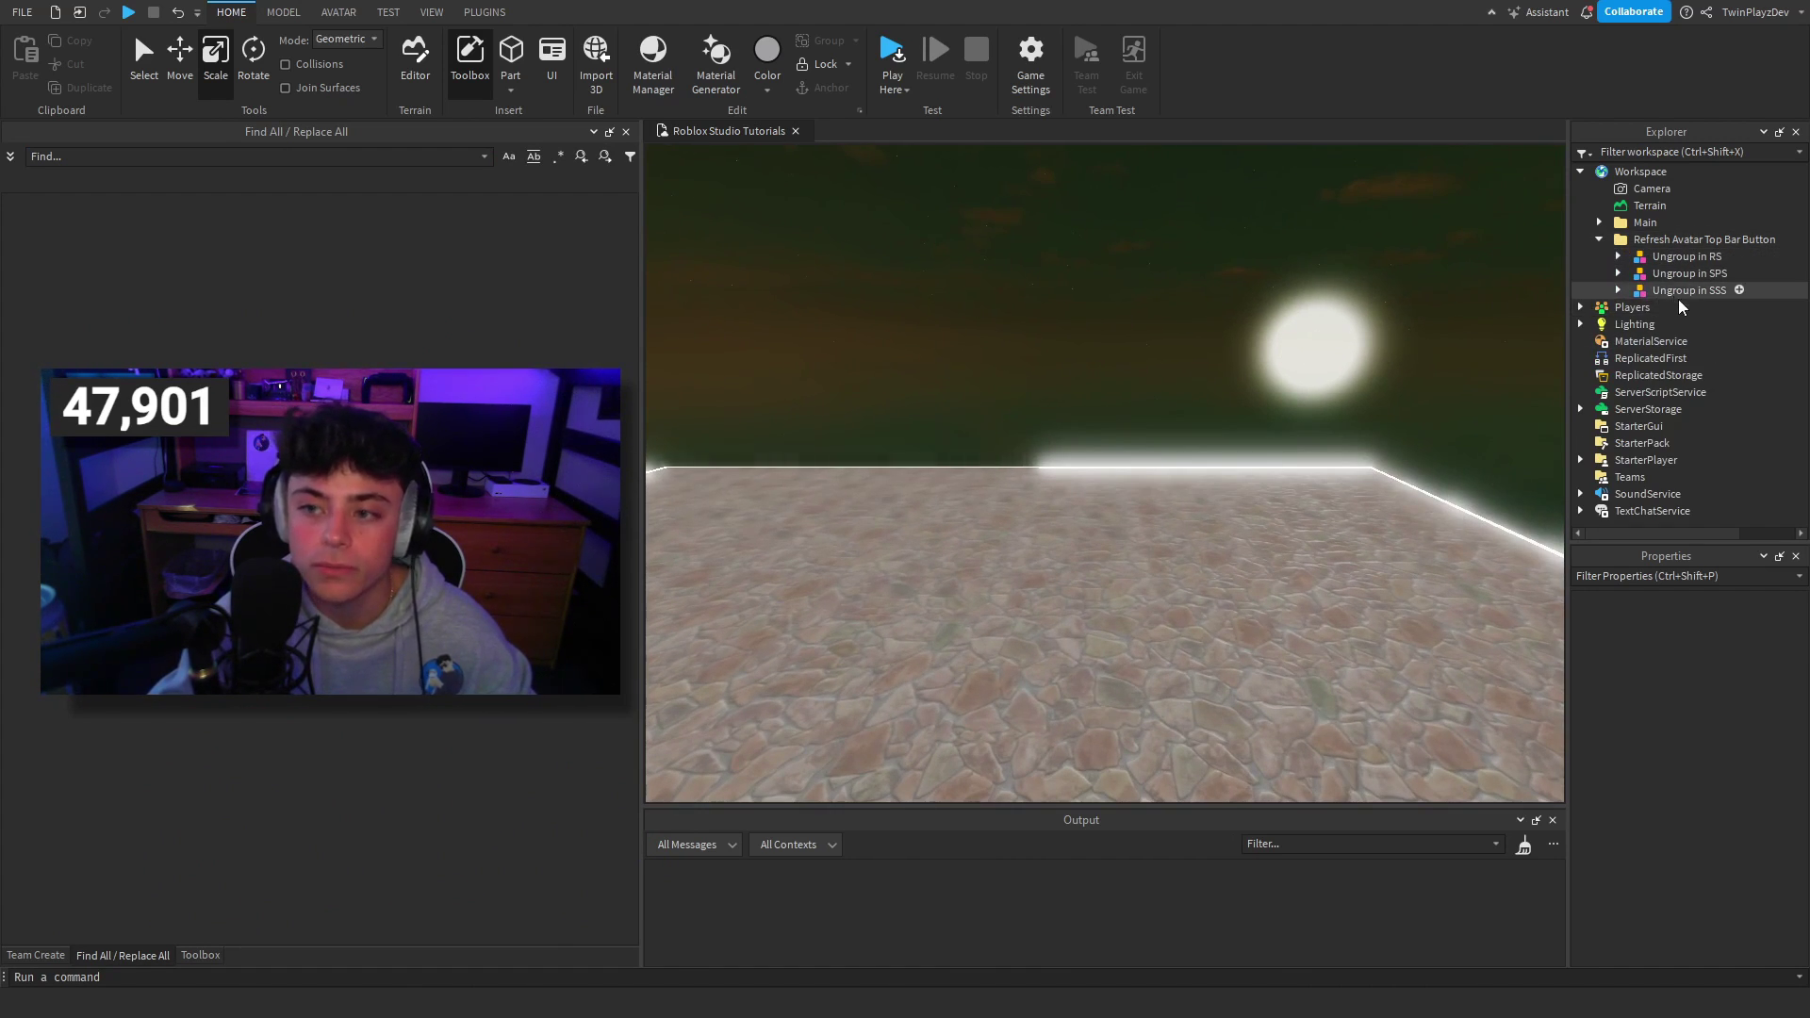
click(1618, 274)
click(1622, 308)
click(1618, 307)
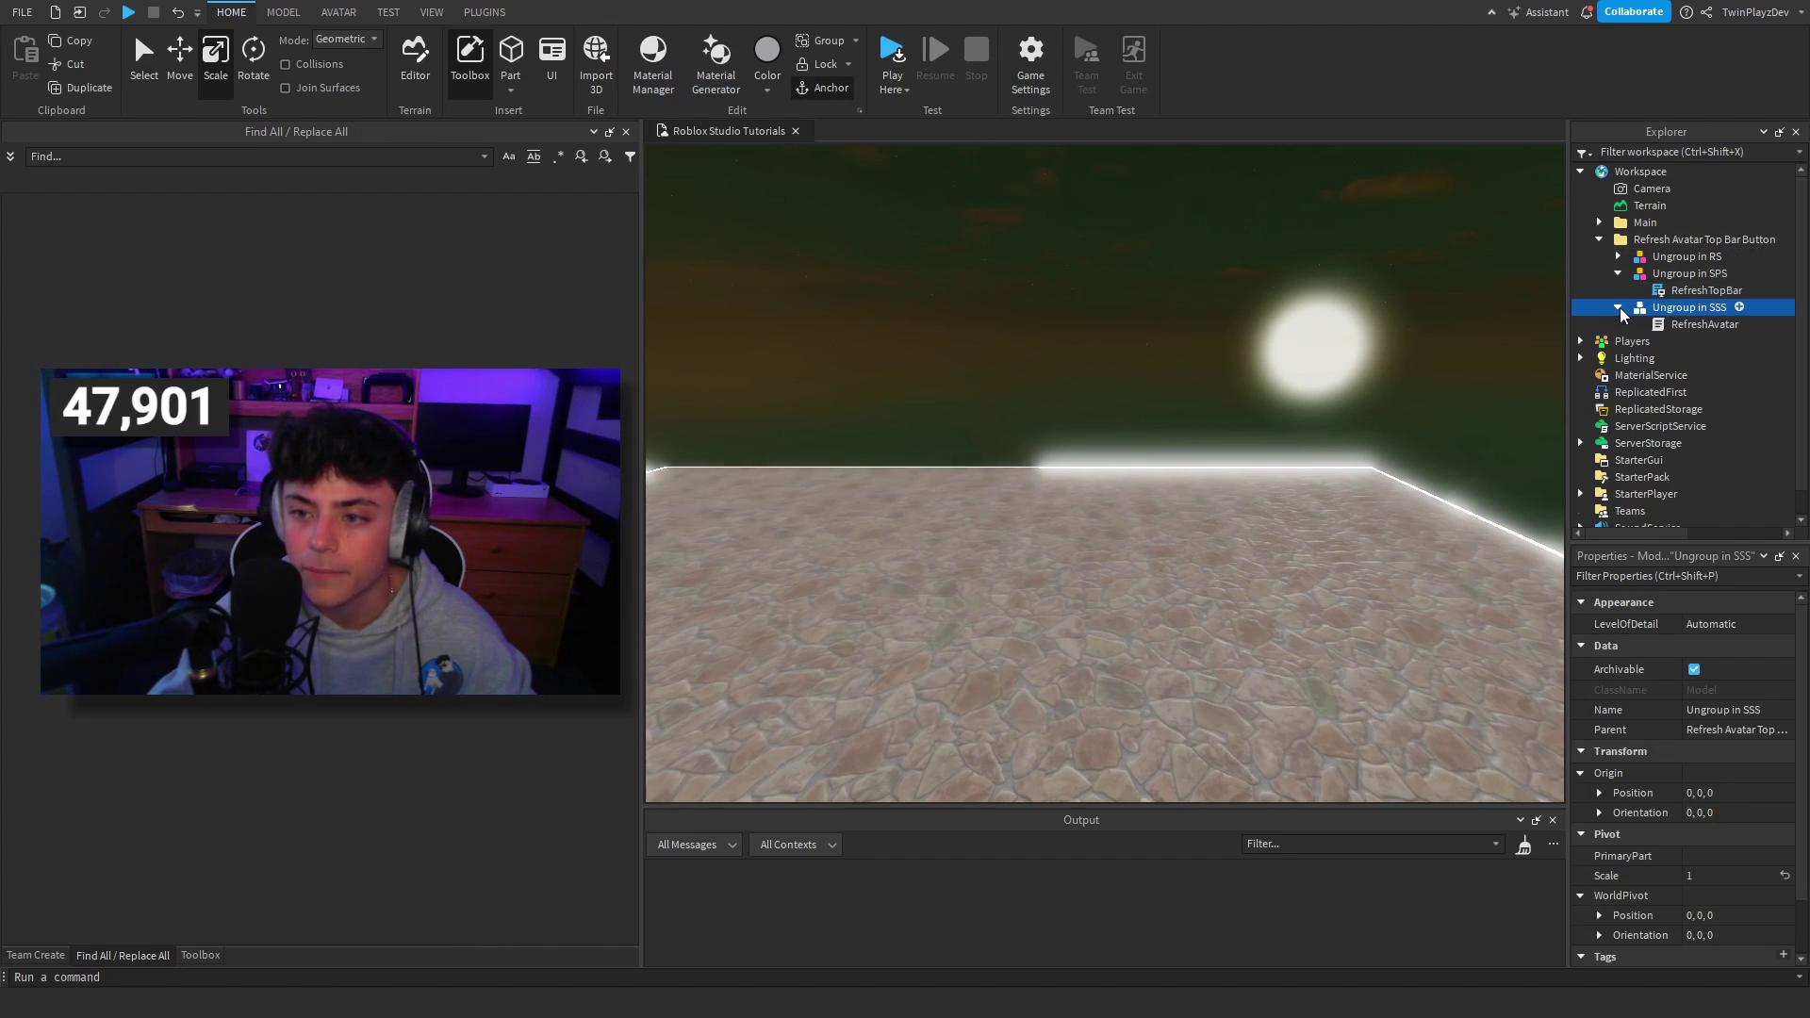
click(1618, 273)
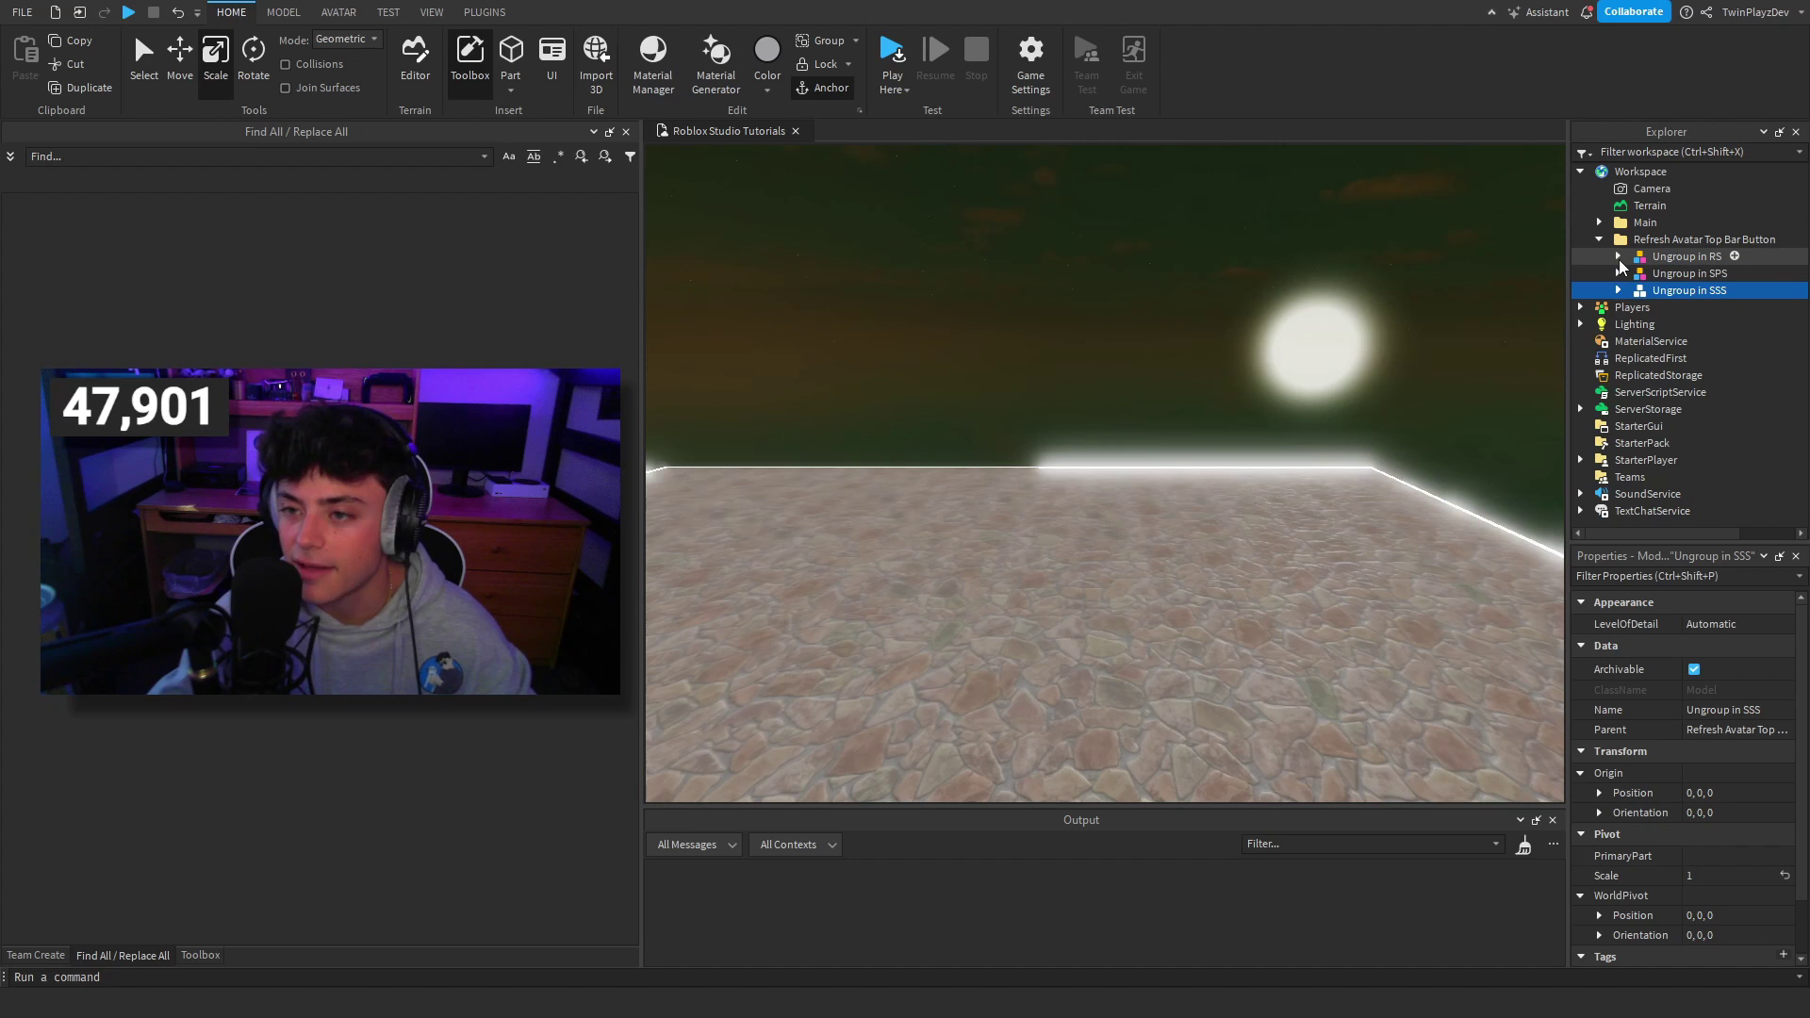
click(1618, 256)
click(1618, 256)
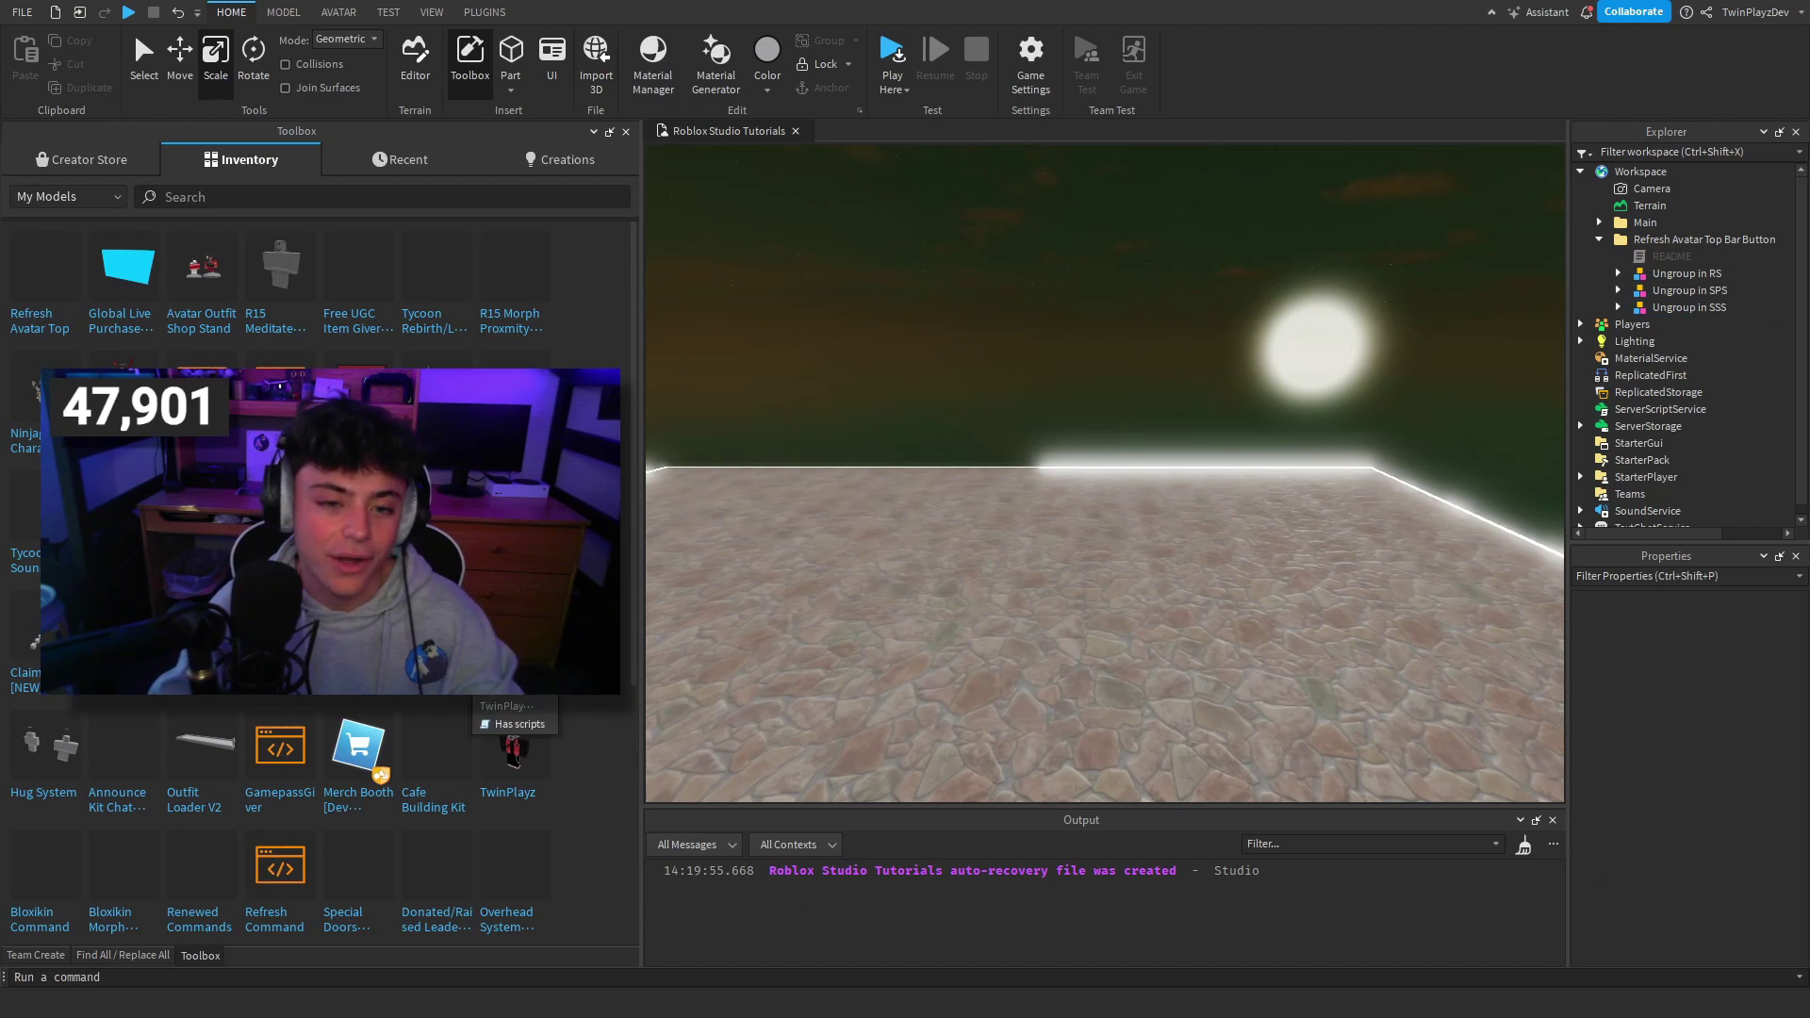
Step: Open the README script in the Refresh Avatar Top Bar Button folder, read its credits and instructions, and close it
key(ctrl+shift+f)
double_click(1652, 256)
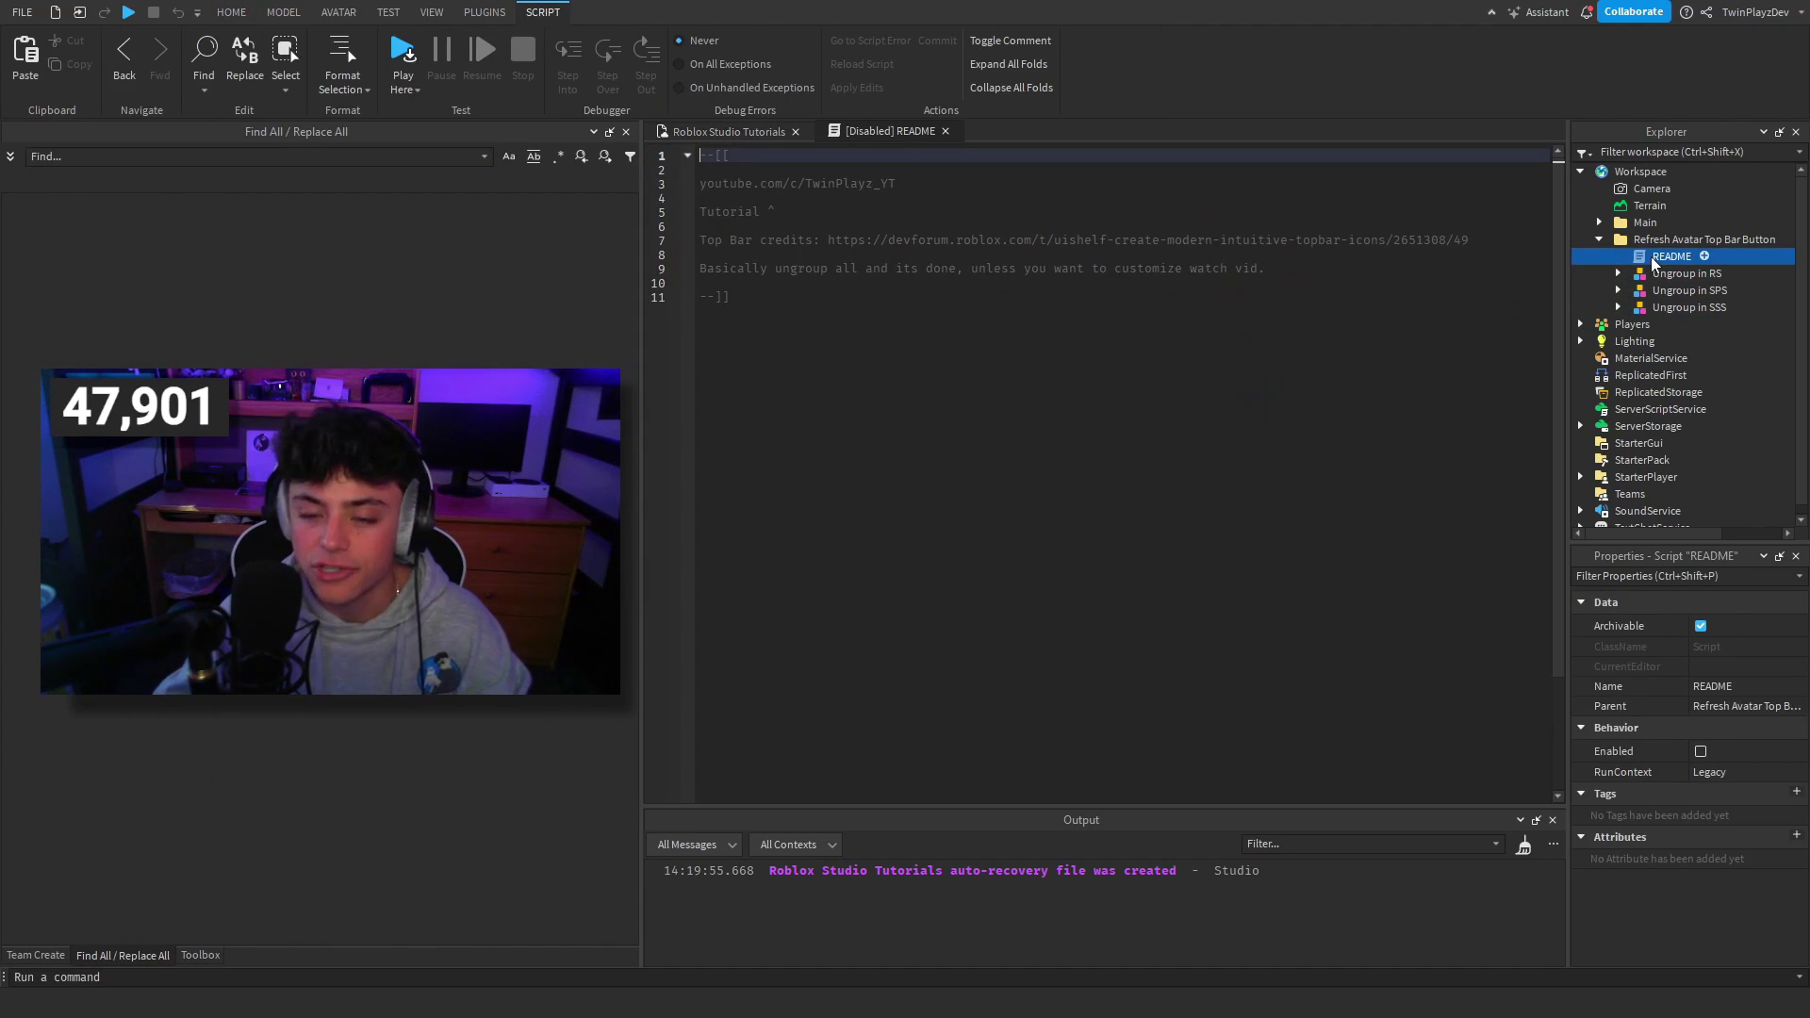
drag(754, 182, 865, 347)
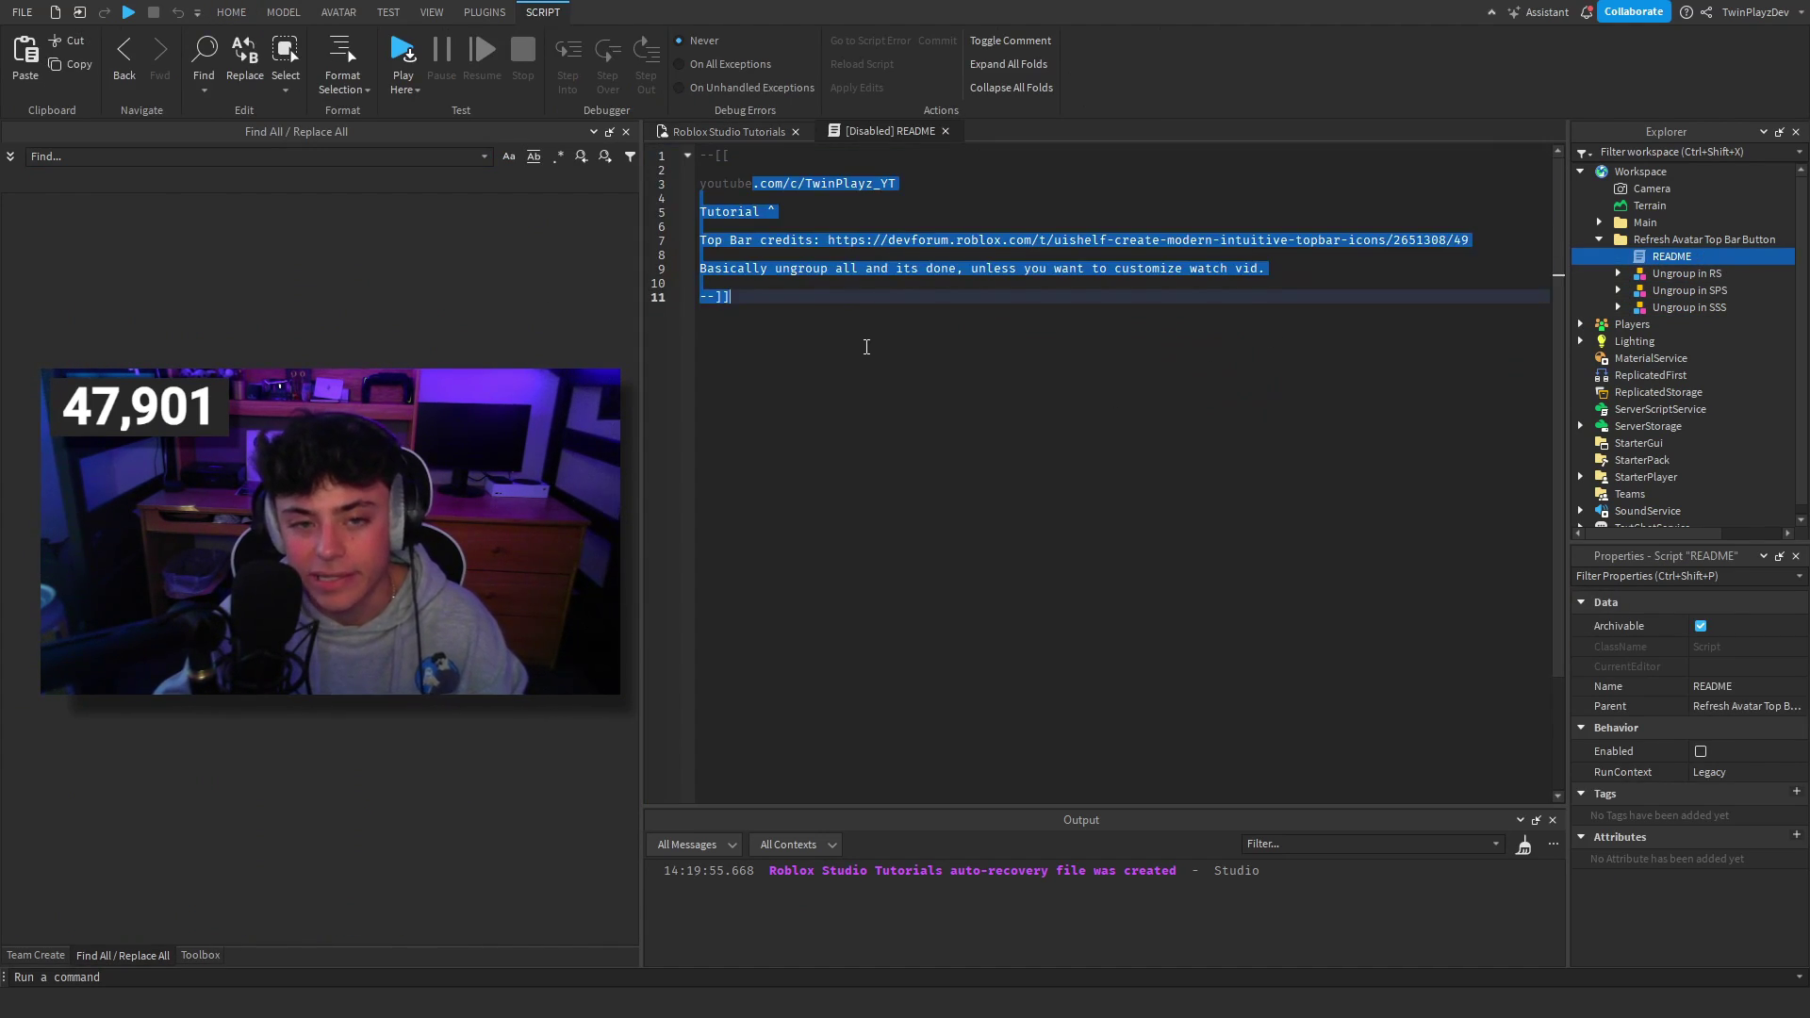
click(864, 347)
drag(700, 183, 699, 274)
click(711, 211)
click(1496, 242)
click(946, 132)
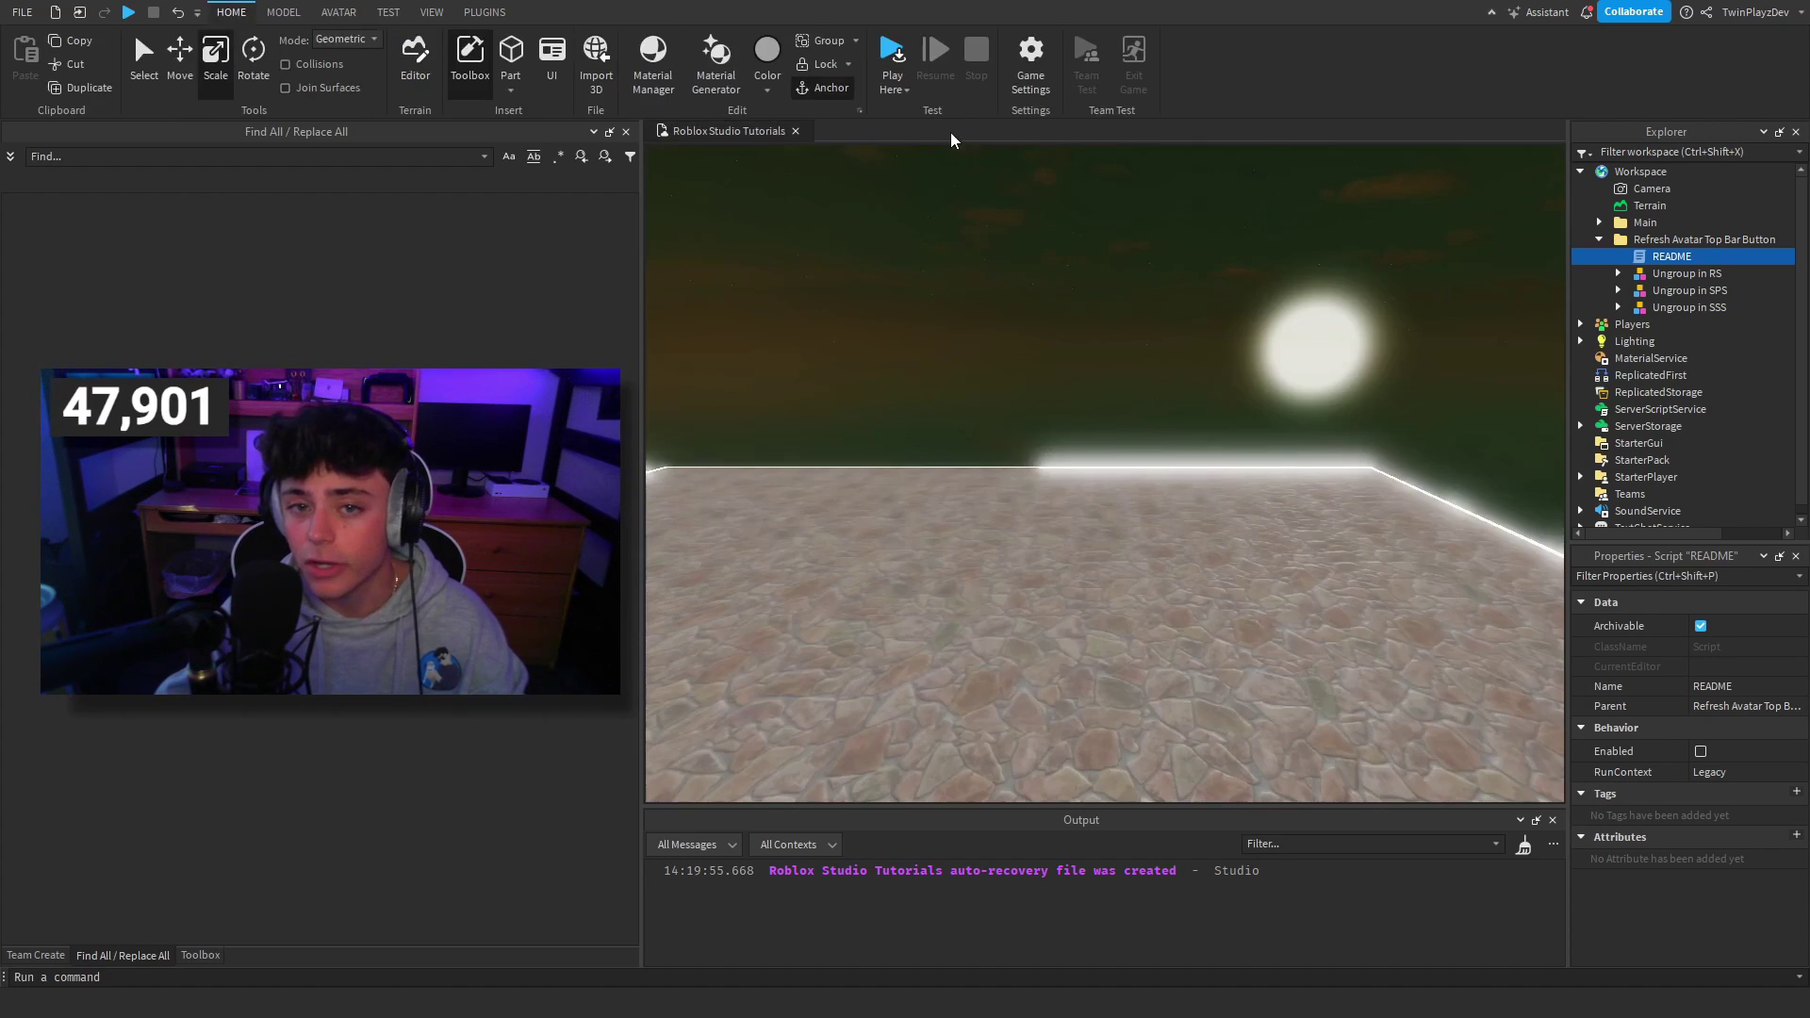
Step: Move the Refresh folder into ReplicatedStorage and the RefreshTopBar script into StarterPlayerScripts
click(1618, 274)
drag(1688, 292, 1659, 409)
click(1618, 291)
drag(1679, 309, 1664, 509)
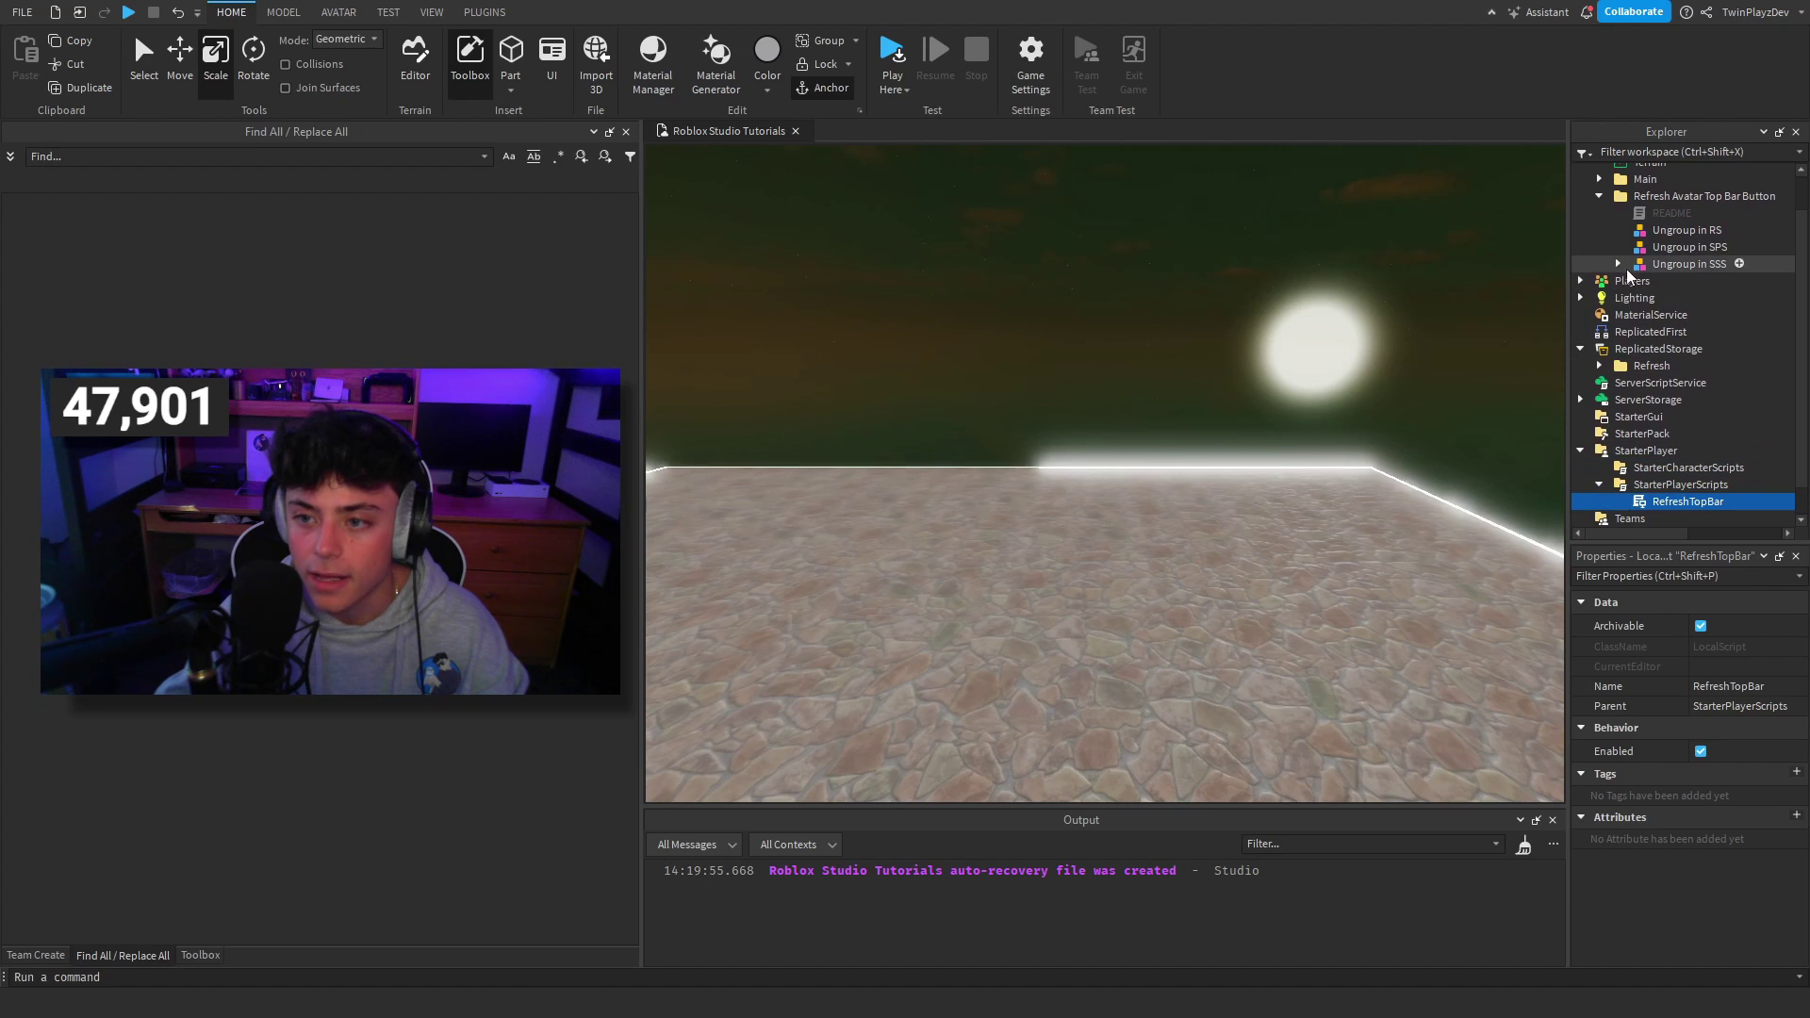
Step: Move the RefreshAvatar script into ServerScriptService and delete the leftover Refresh Avatar Top Bar Button folder
click(1619, 265)
drag(1668, 281, 1660, 384)
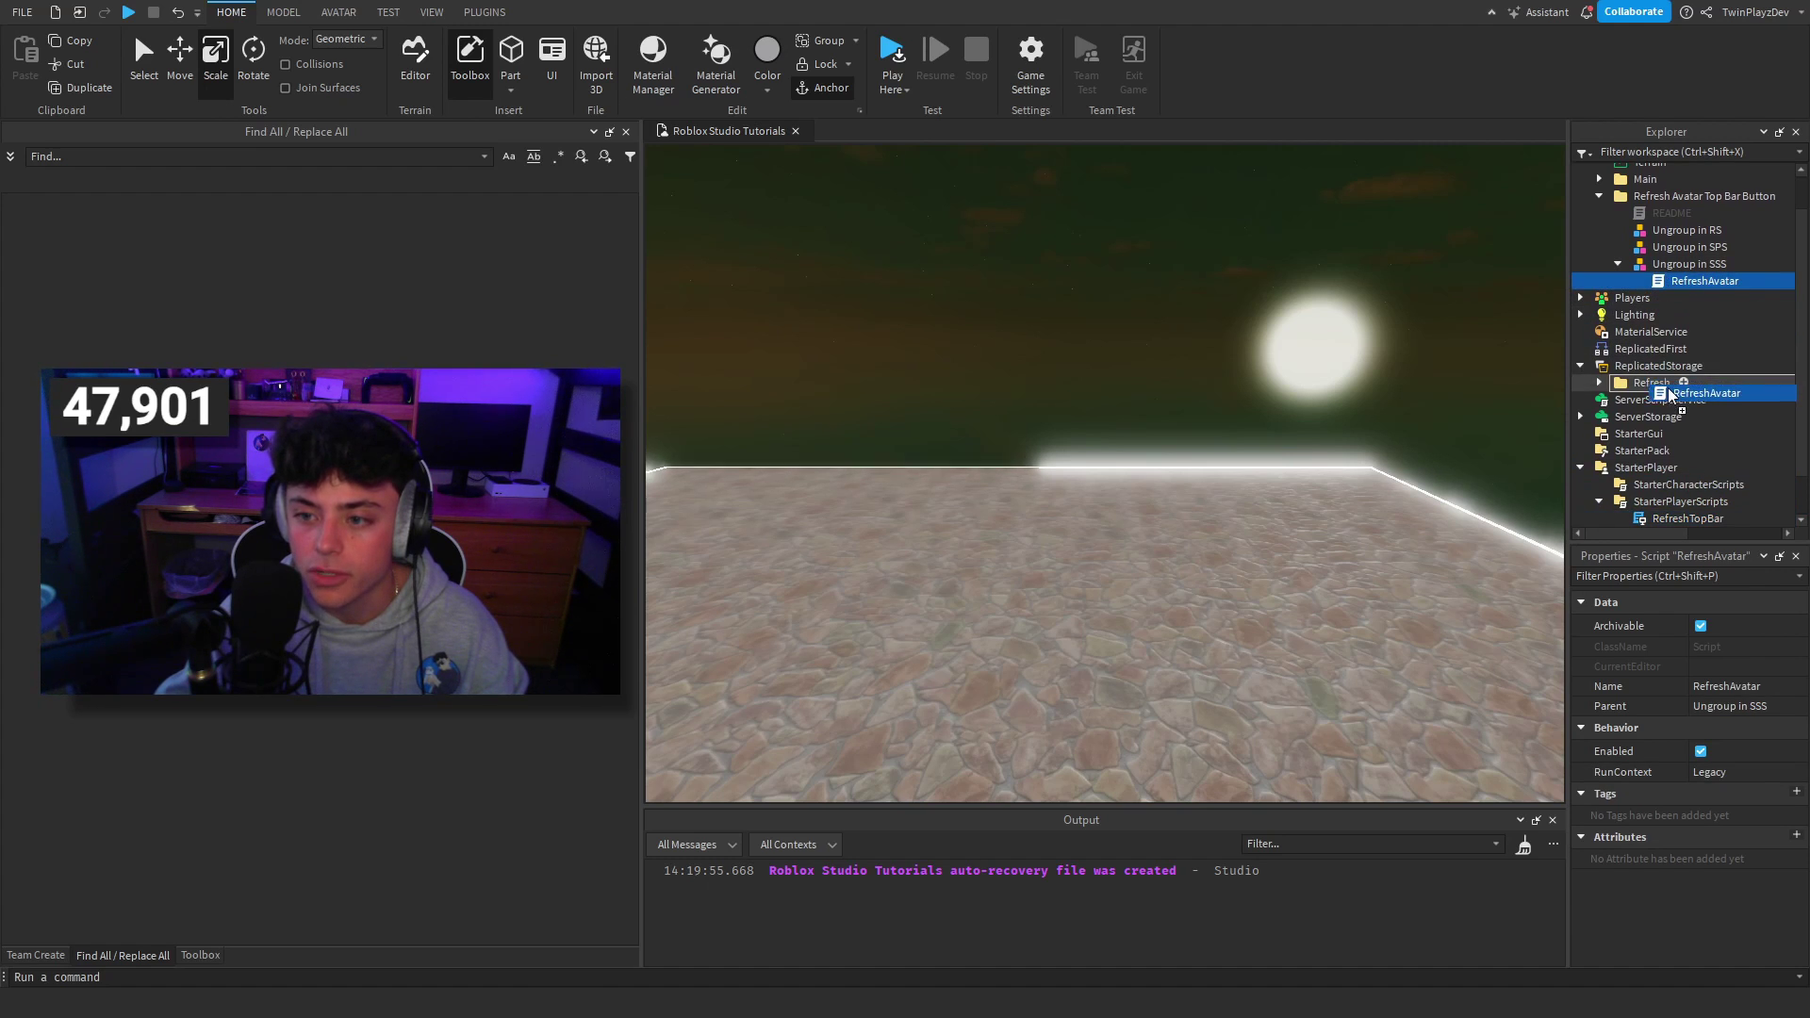
click(1654, 197)
key(Delete)
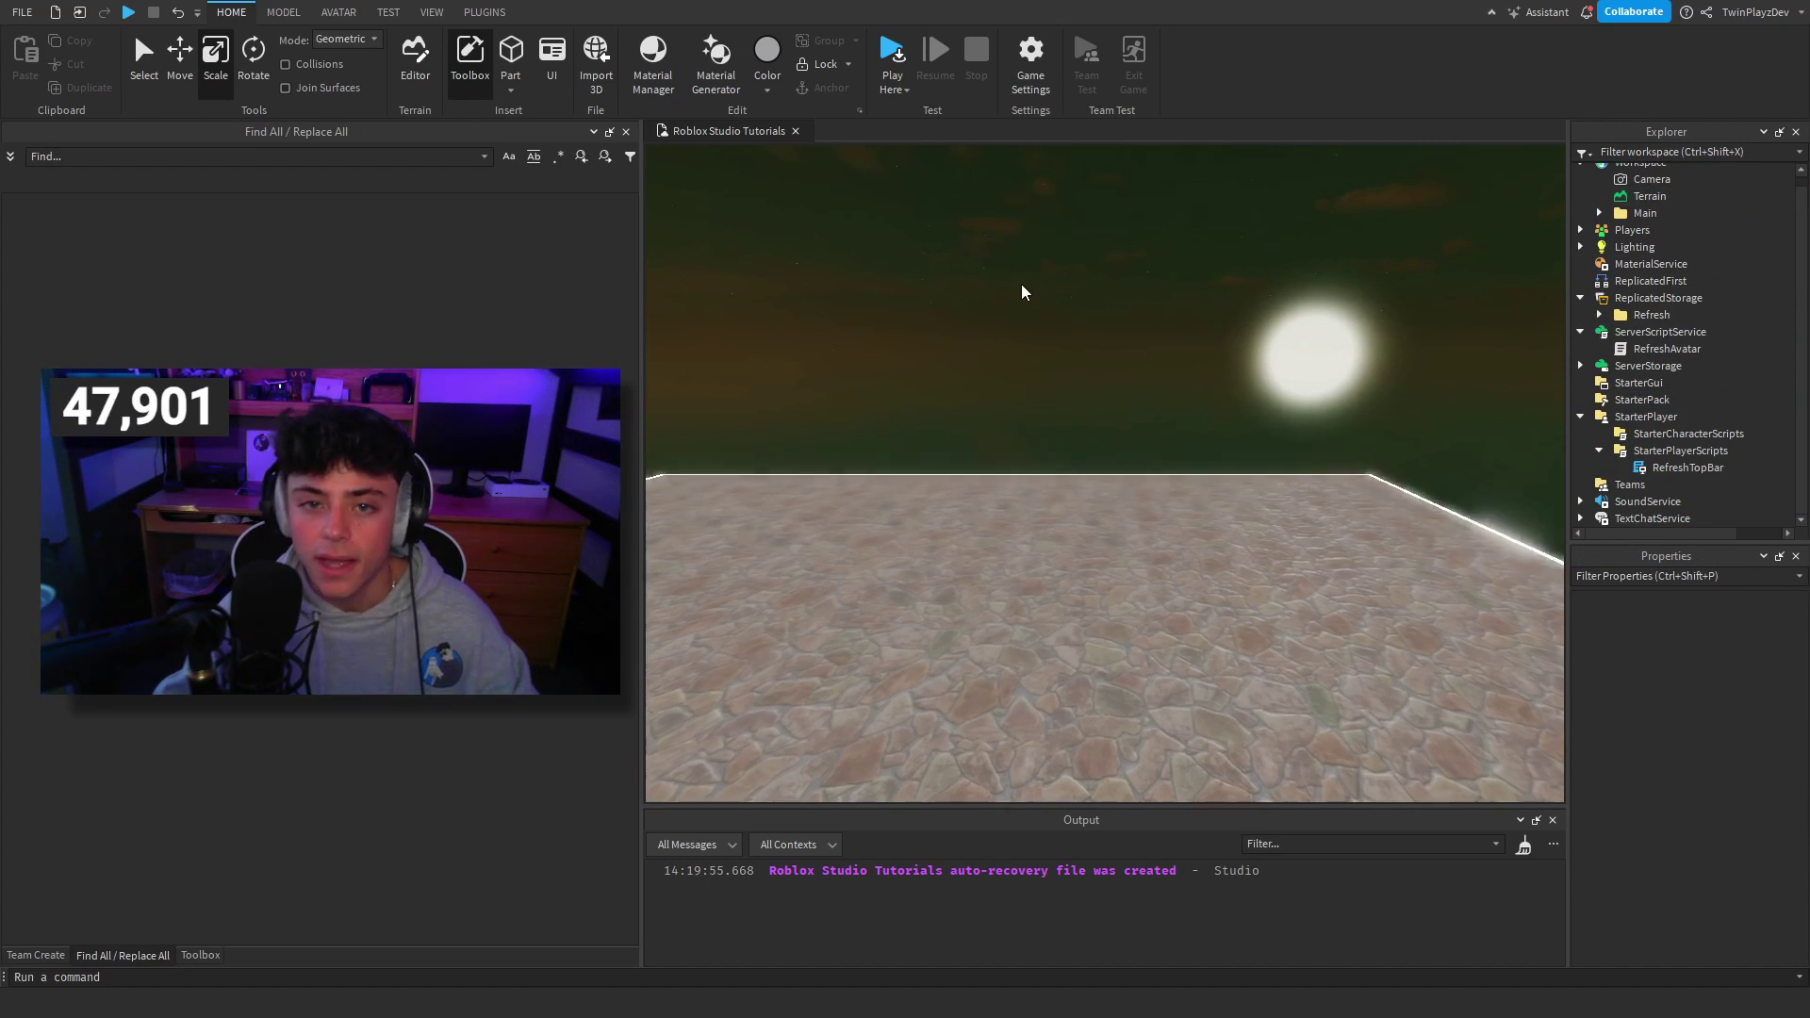
Step: Clear the output log and start a play test from the current camera position, dismissing the in-game popup
right_drag(1021, 285, 1285, 578)
key(s)
click(1524, 847)
right_drag(1245, 453, 1169, 406)
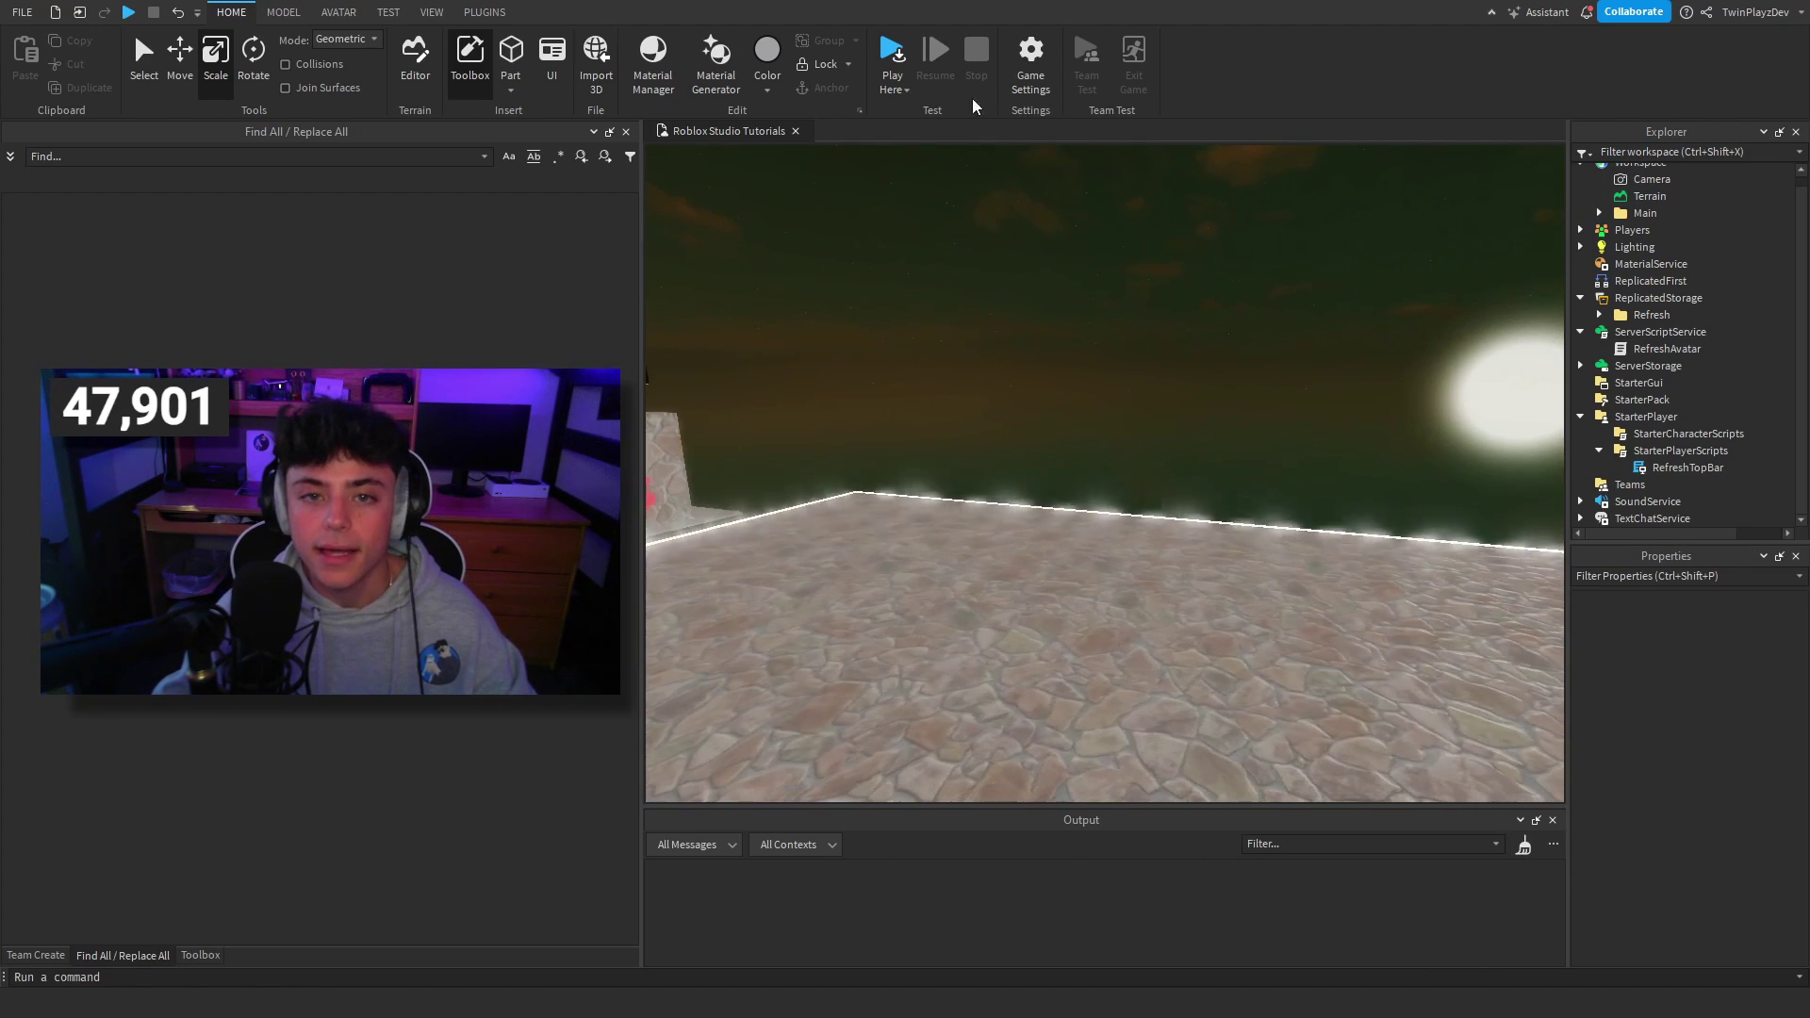
click(892, 52)
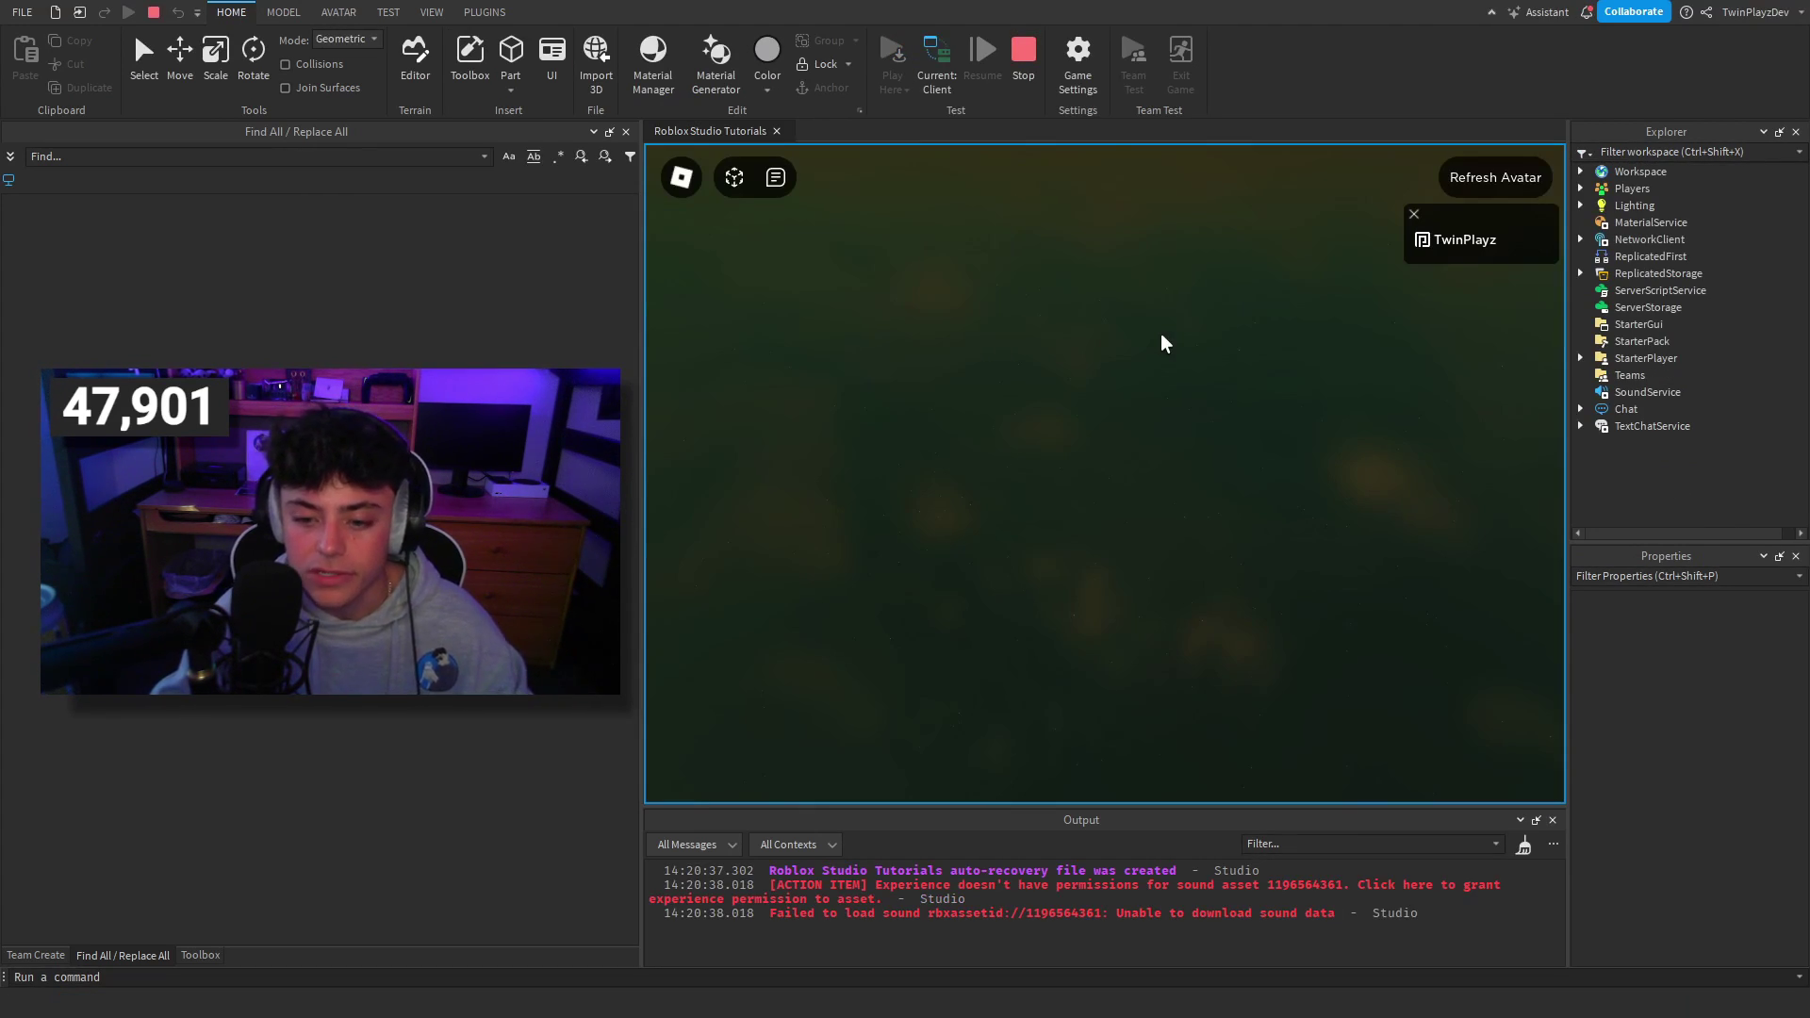
click(1416, 214)
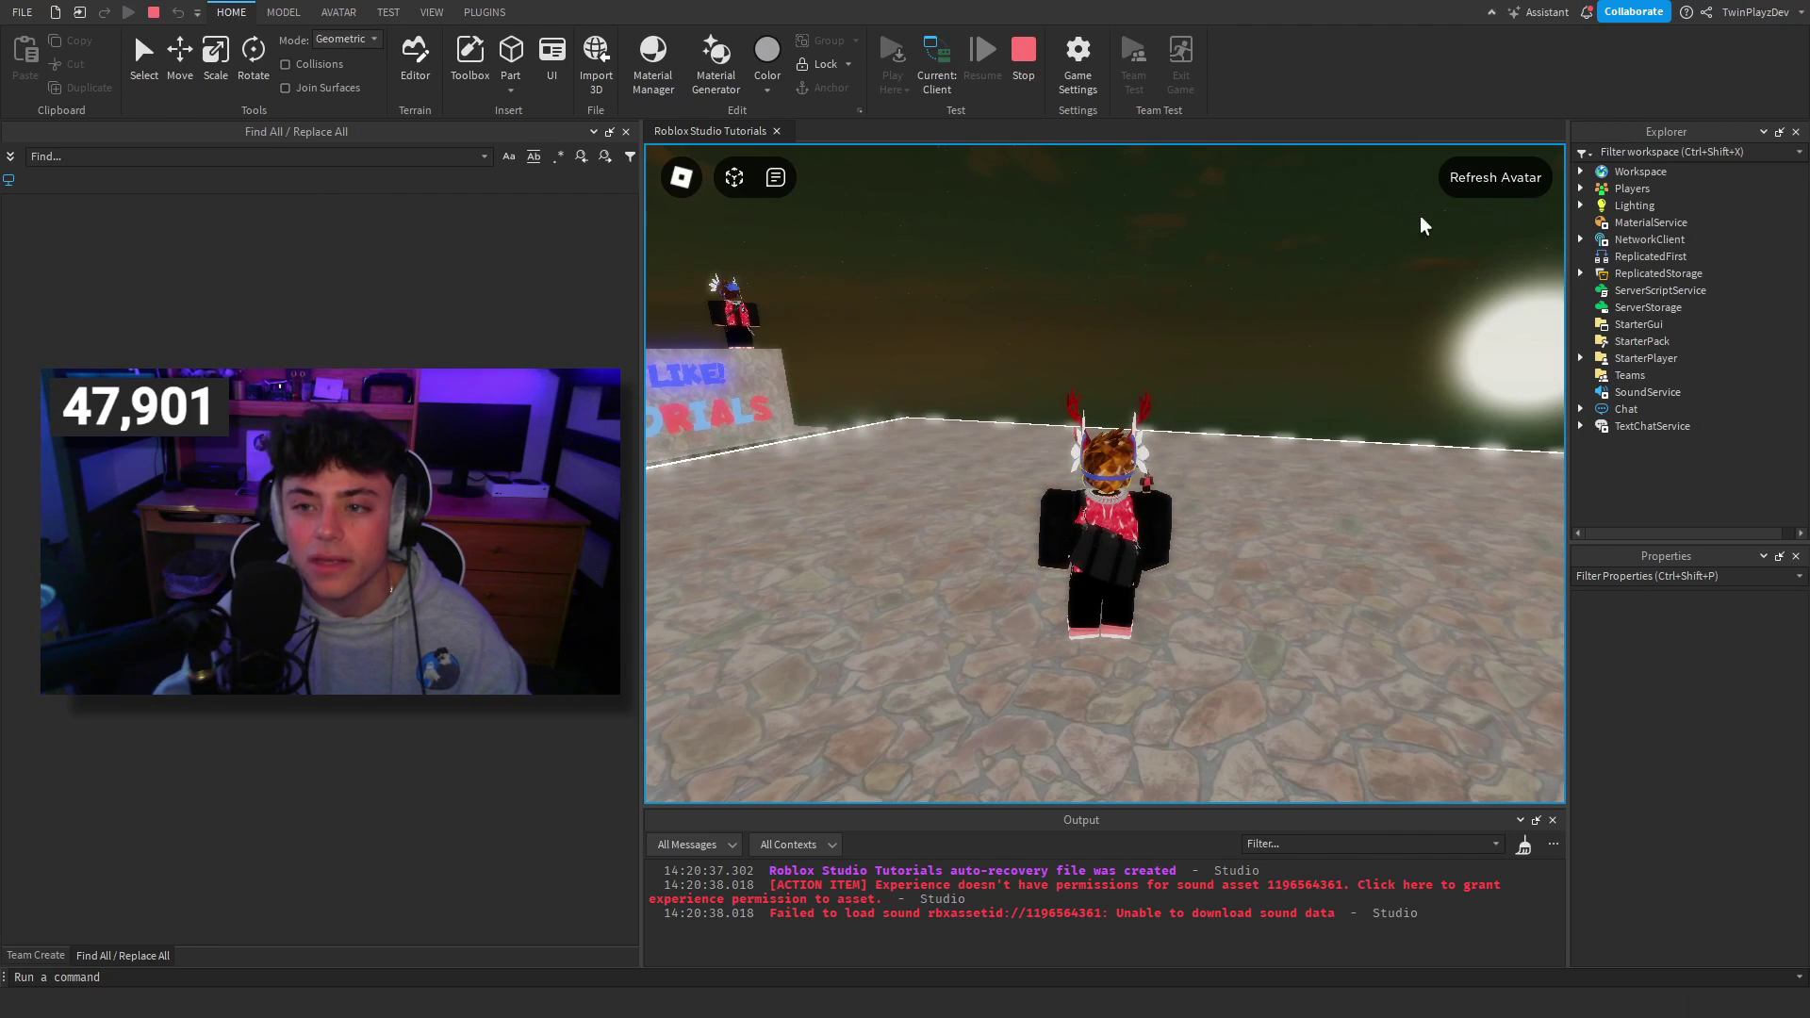
Step: Walk the avatar around the baseplate and examine its appearance and the top bar from several angles, with the output log cleared
key(d)
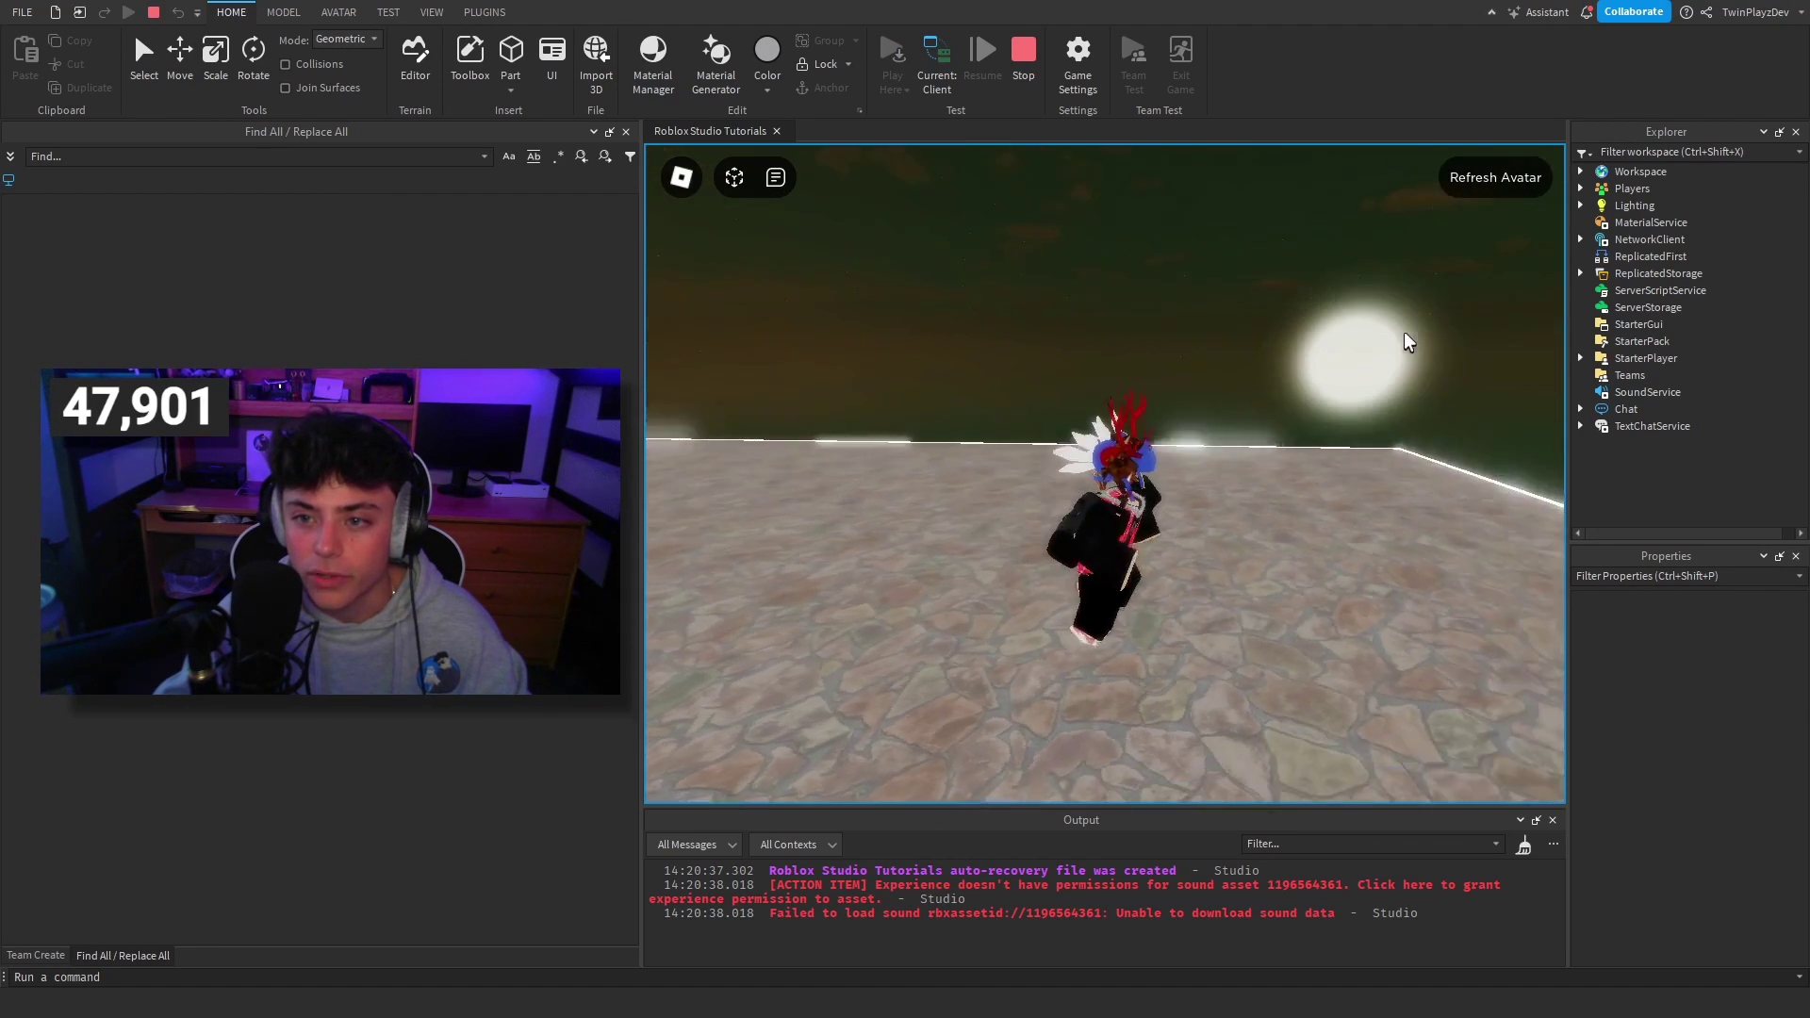
key(a)
click(1523, 846)
key(d)
key(a)
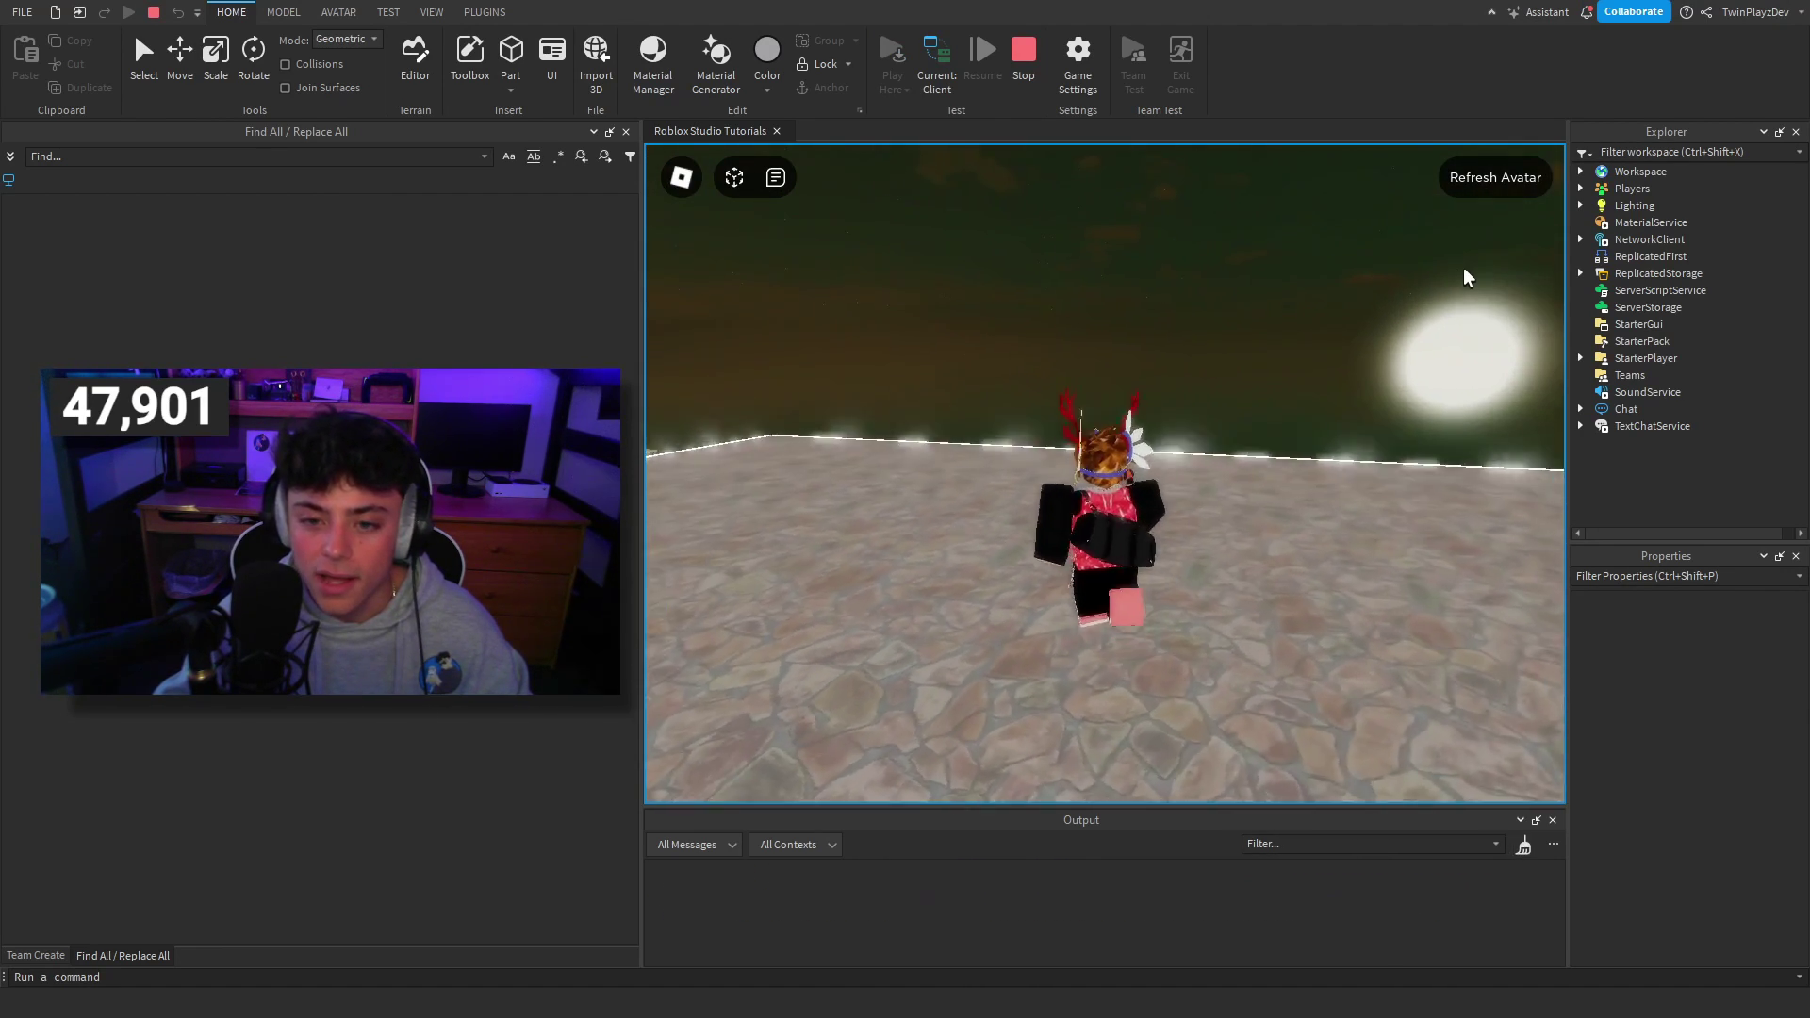
key(d)
key(a)
key(d)
key(a)
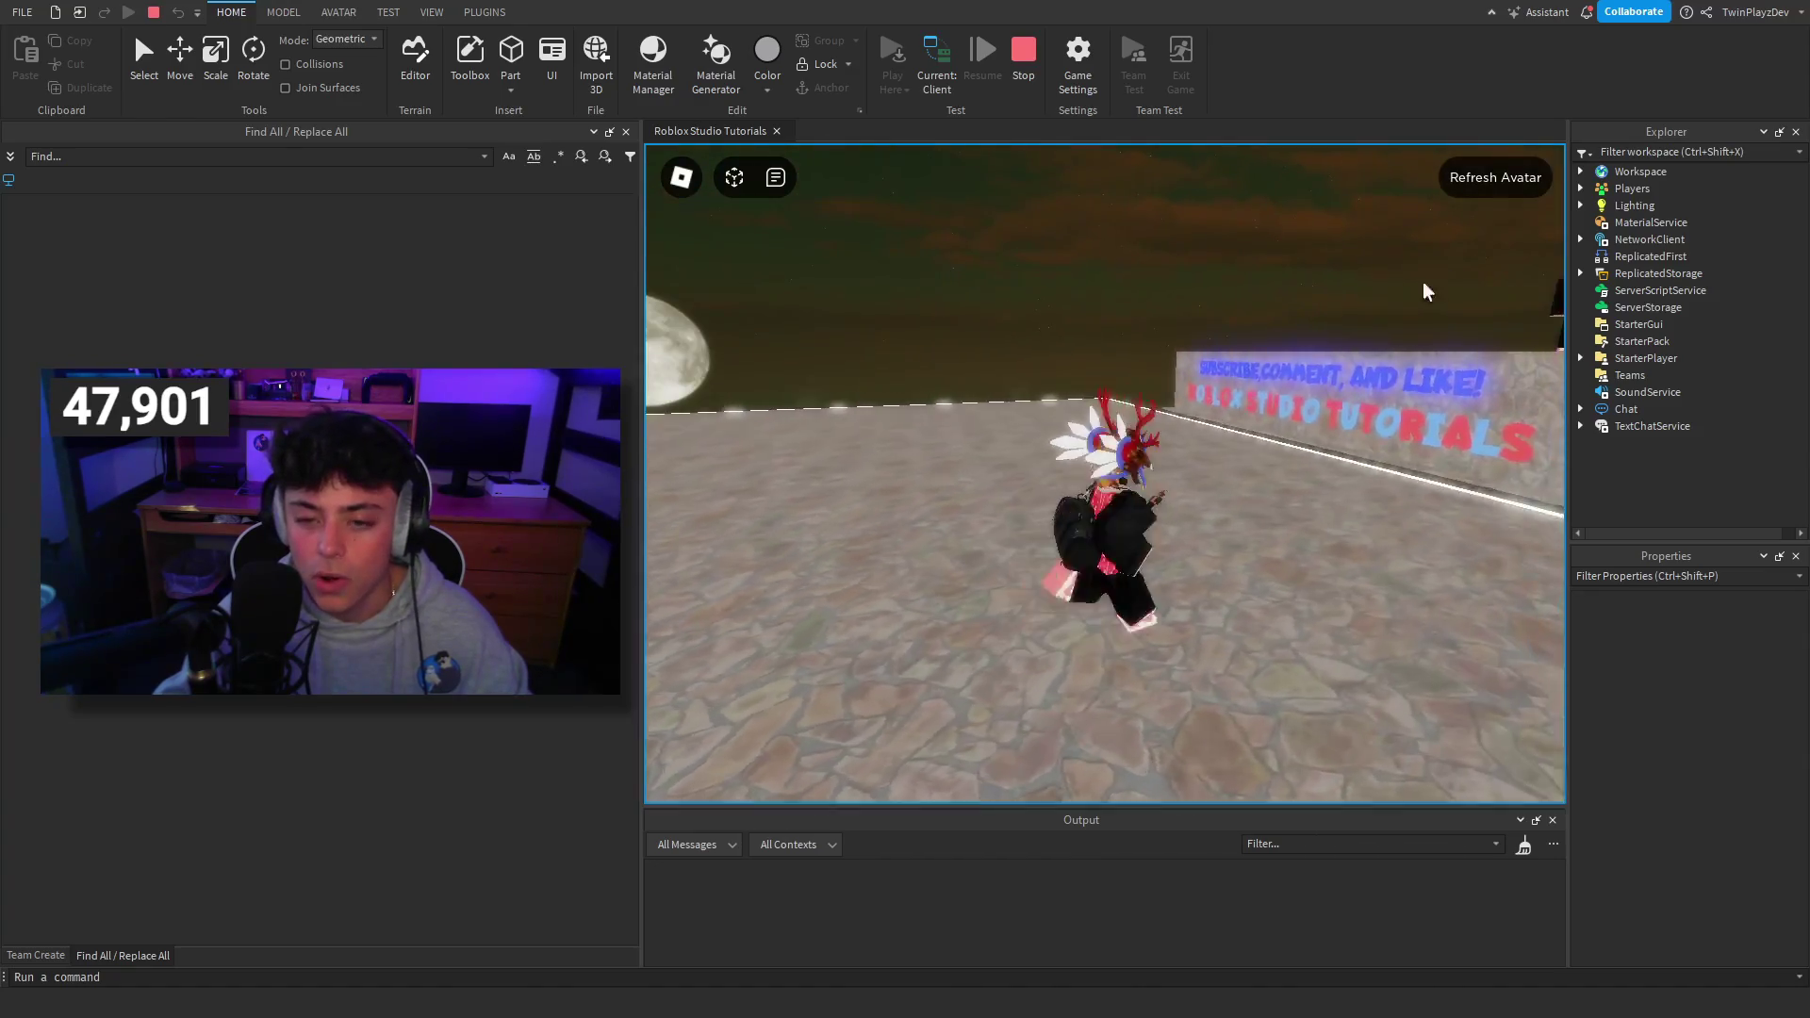
key(s)
right_drag(1124, 489, 1124, 488)
scroll(1124, 488, up, 3)
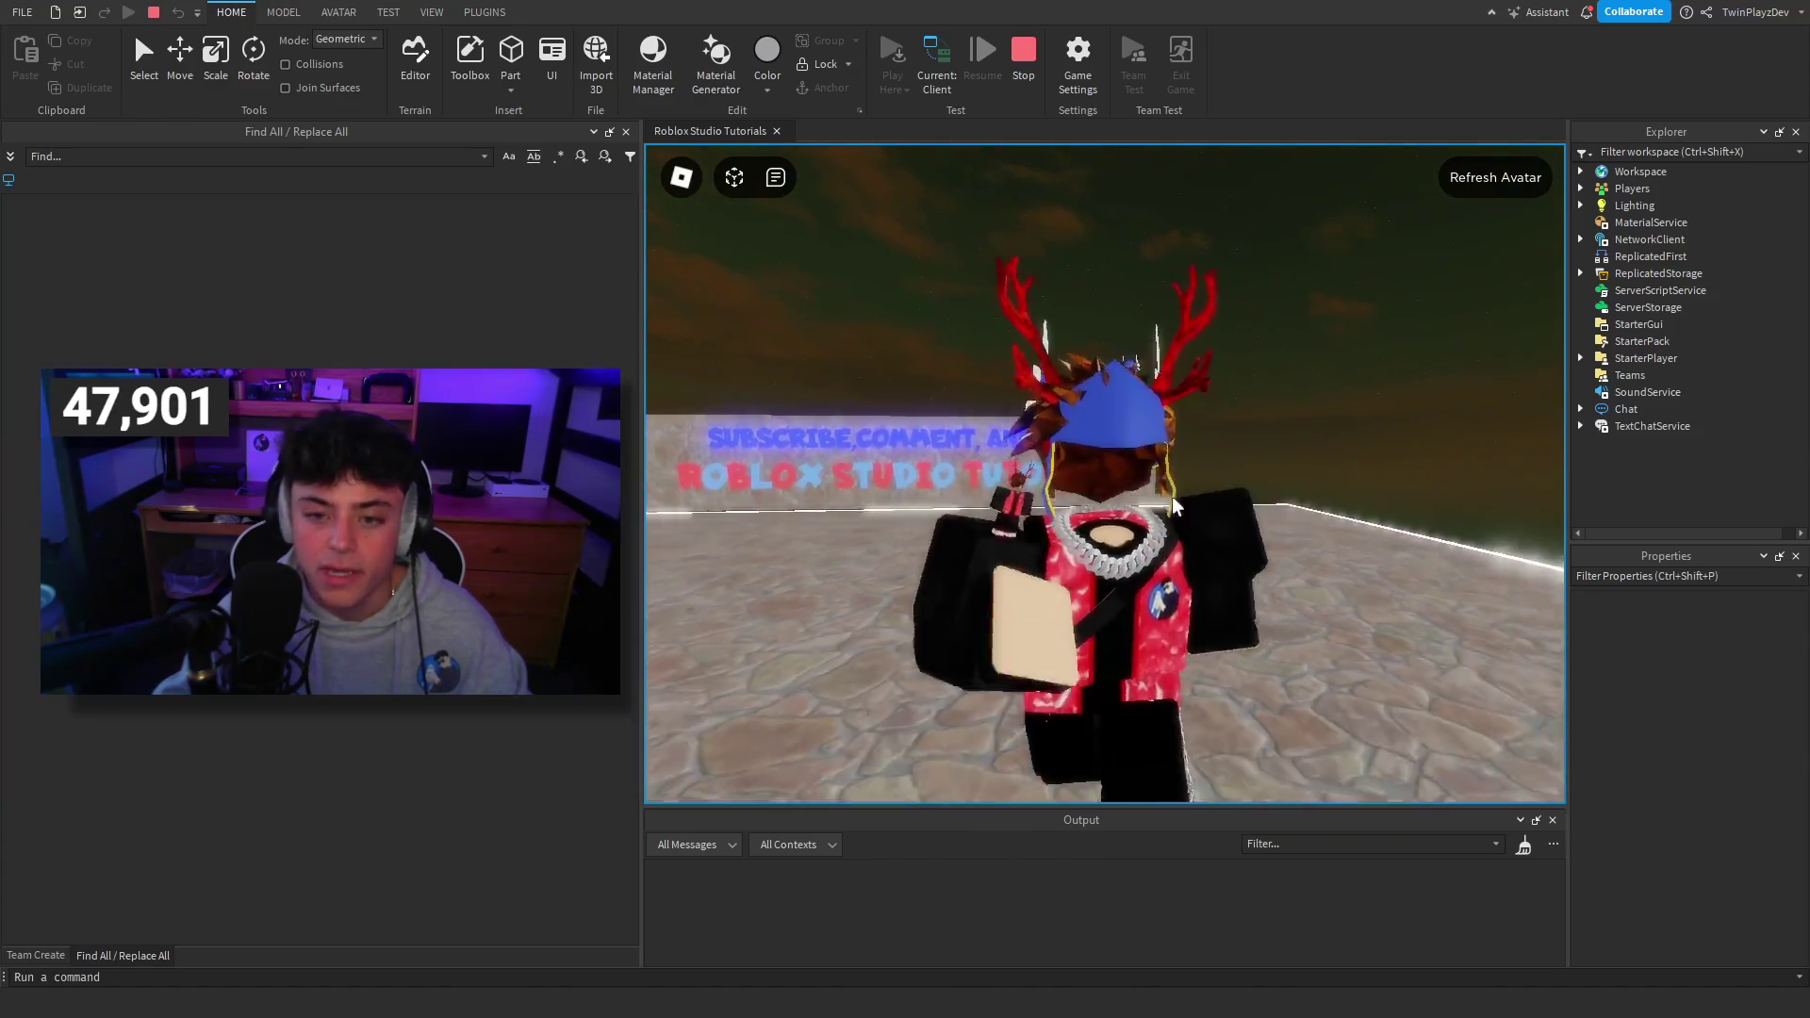
key(a)
scroll(1276, 505, down, 3)
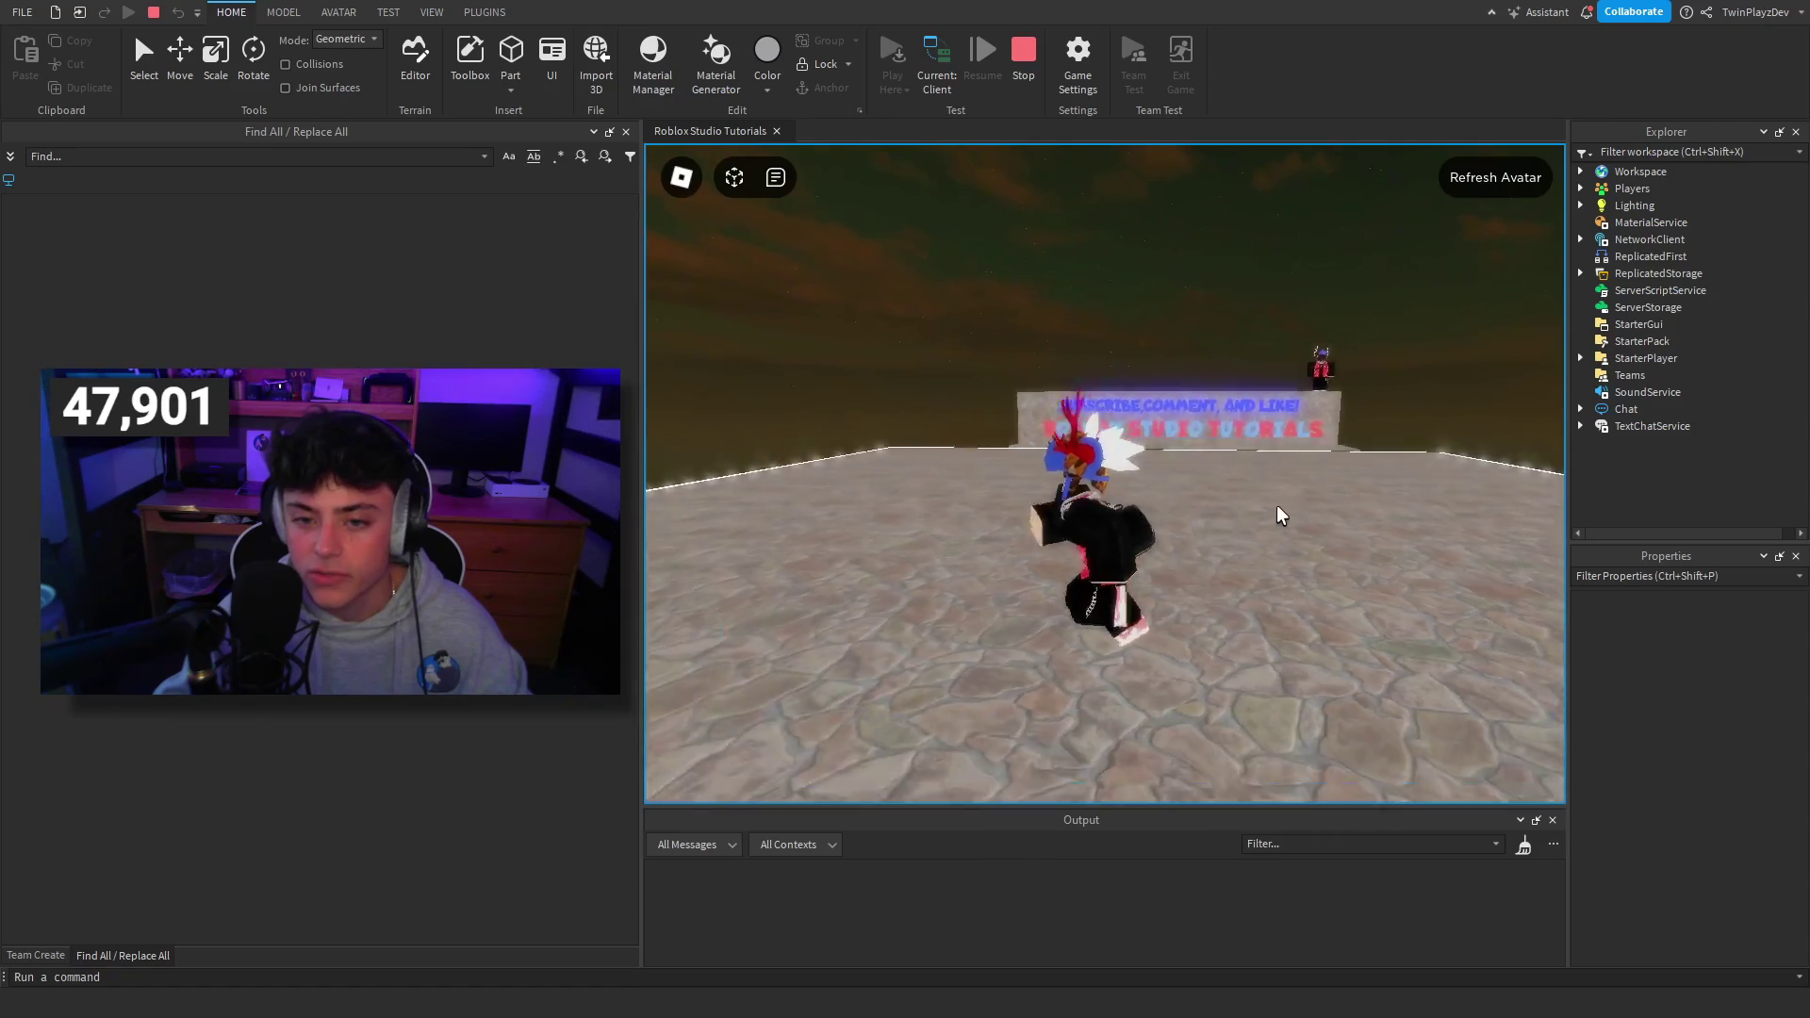
scroll(1224, 496, up, 2)
key(d)
right_drag(1203, 476, 1184, 438)
key(s)
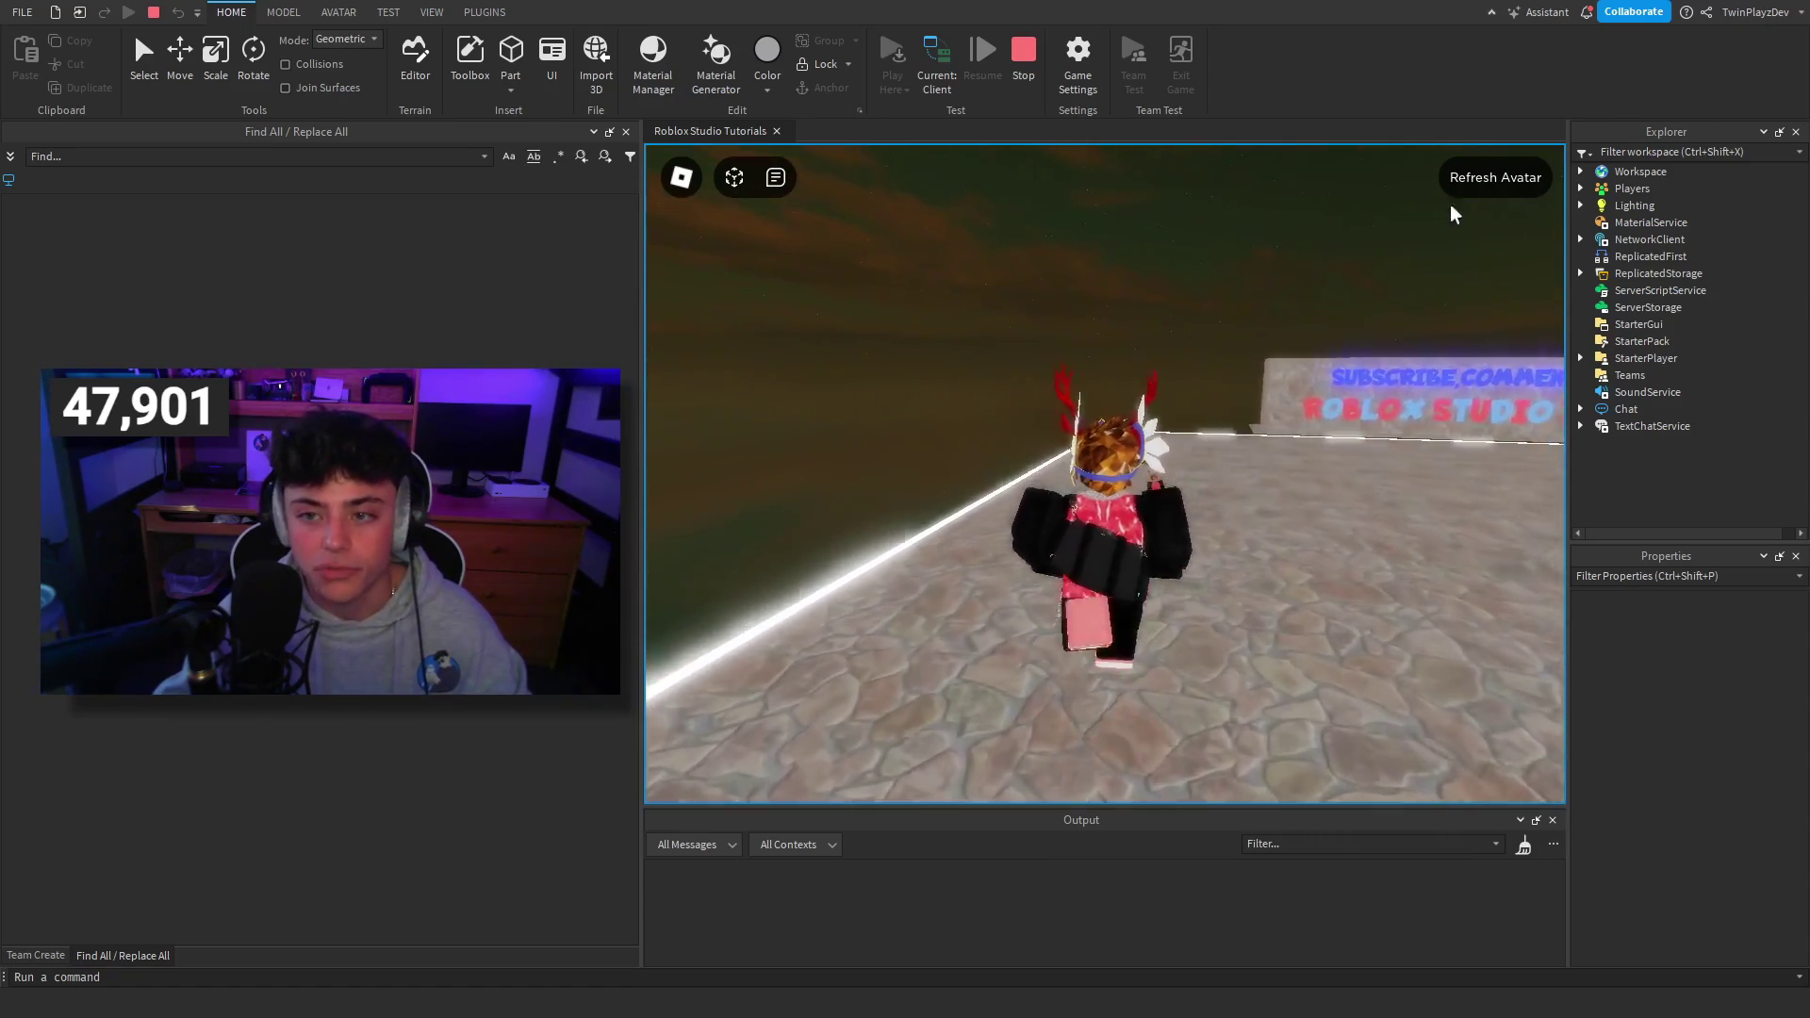
key(a)
scroll(1377, 313, down, 3)
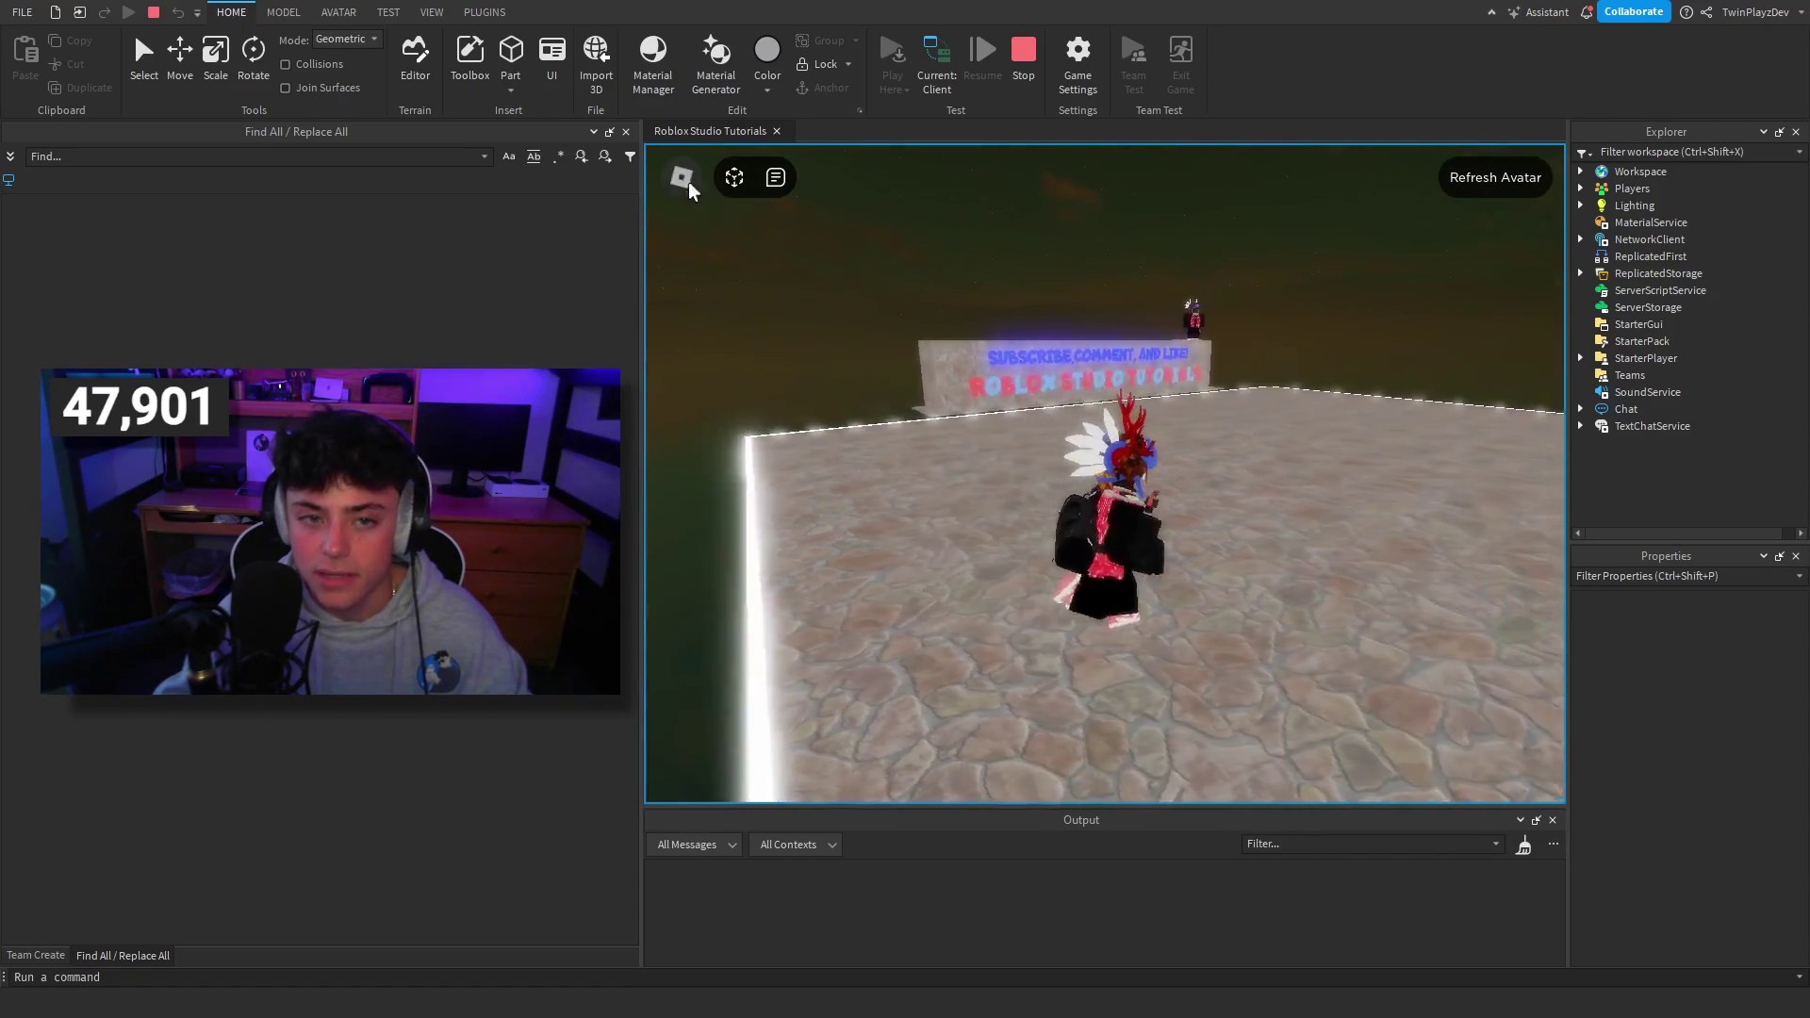
Step: Test the Refresh Avatar top bar button and walk the refreshed character around to check it
click(683, 178)
click(683, 178)
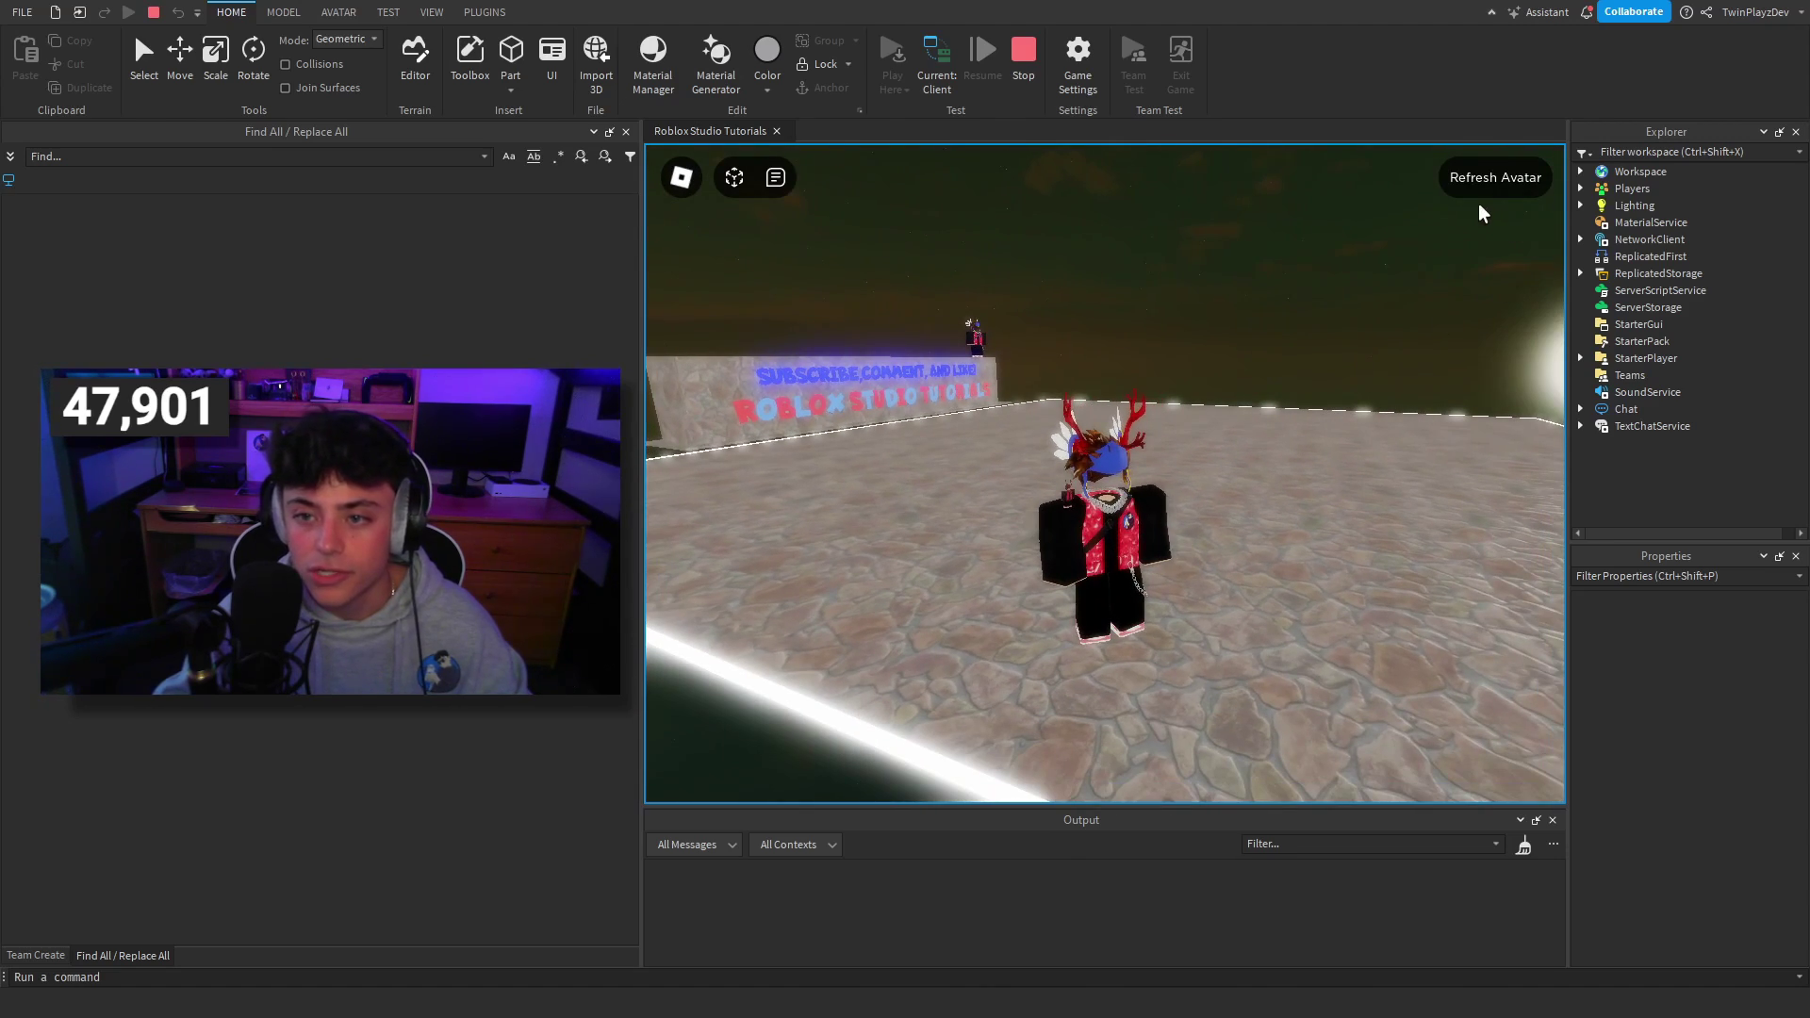
click(1475, 193)
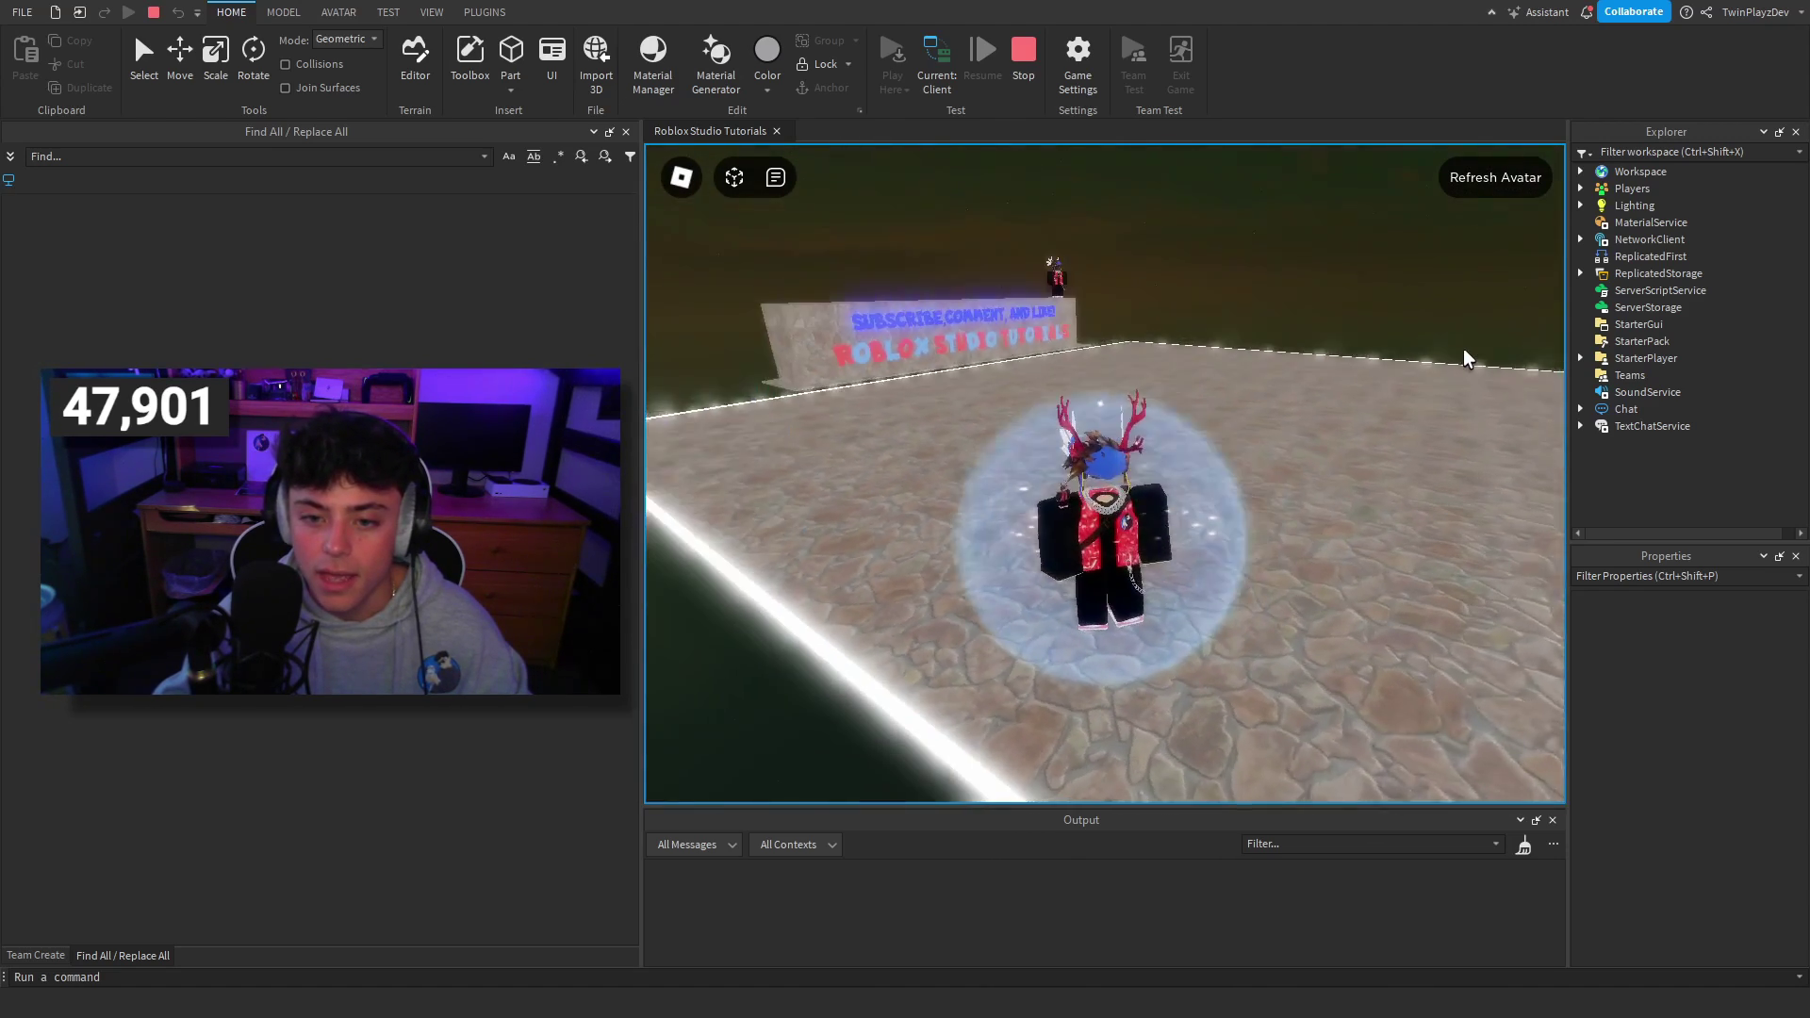
right_drag(1463, 348, 1383, 345)
key(d)
key(d)
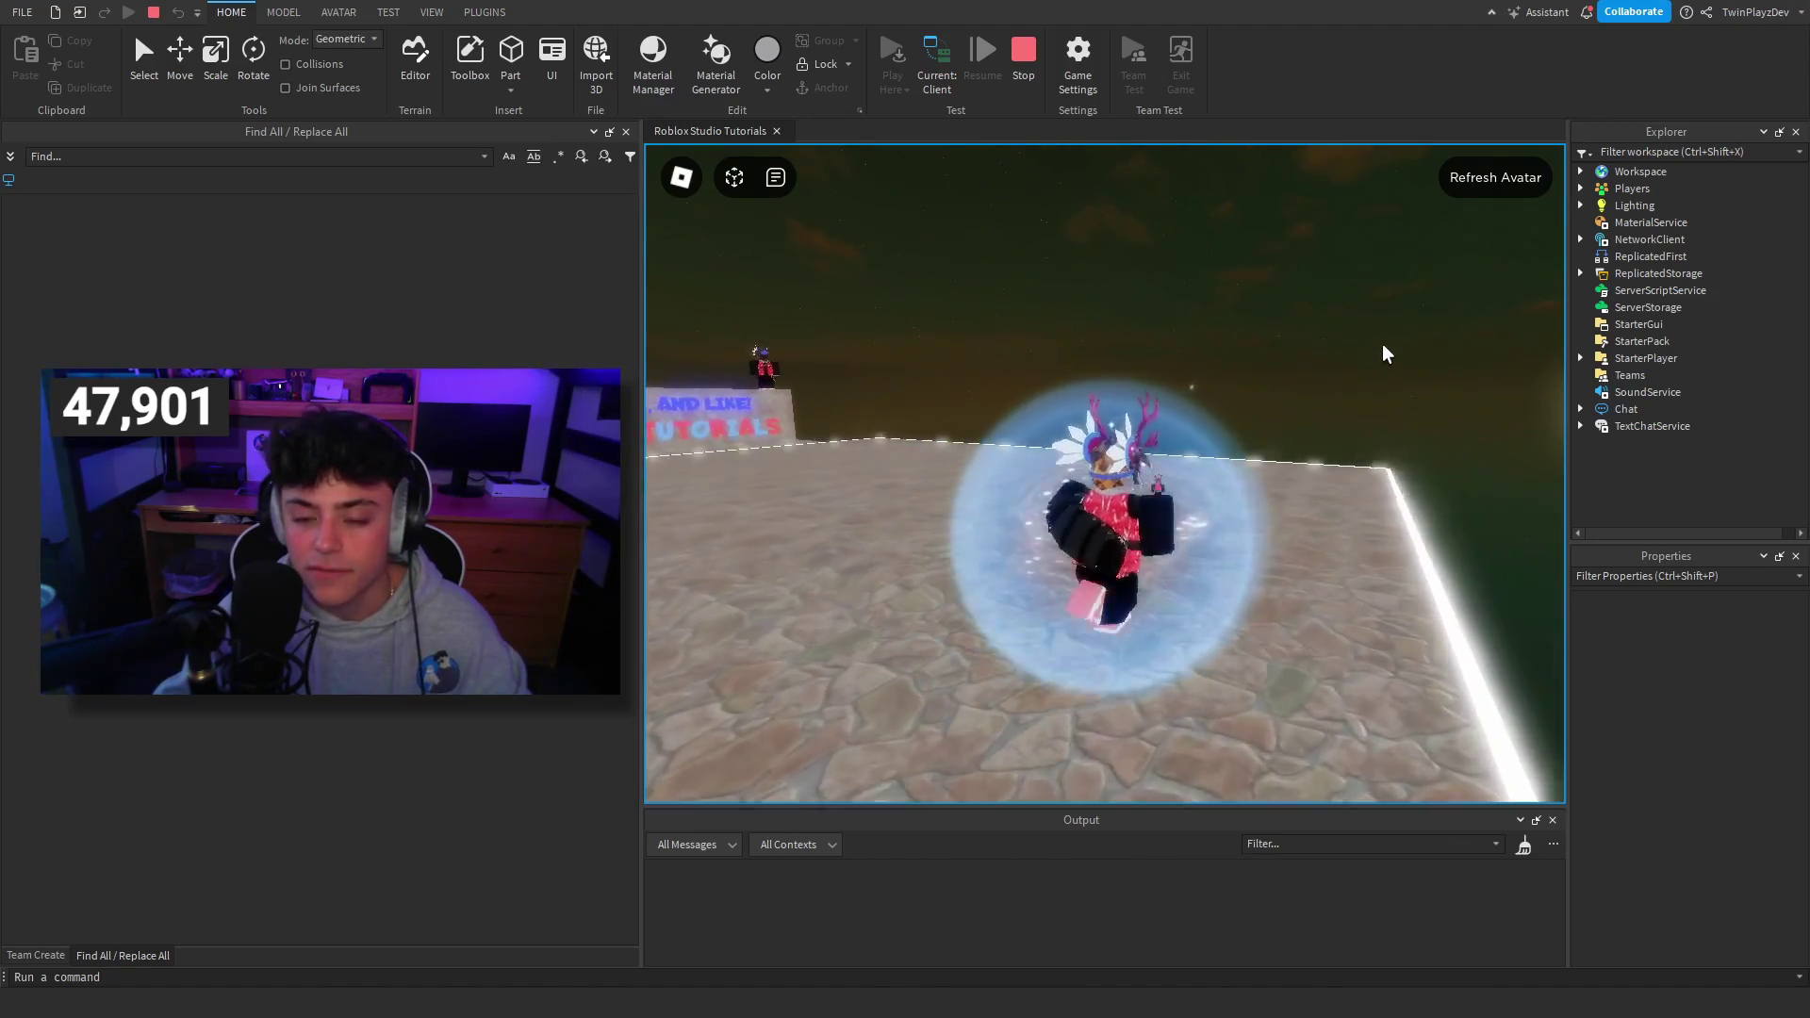
key(a)
right_drag(1173, 479, 1173, 477)
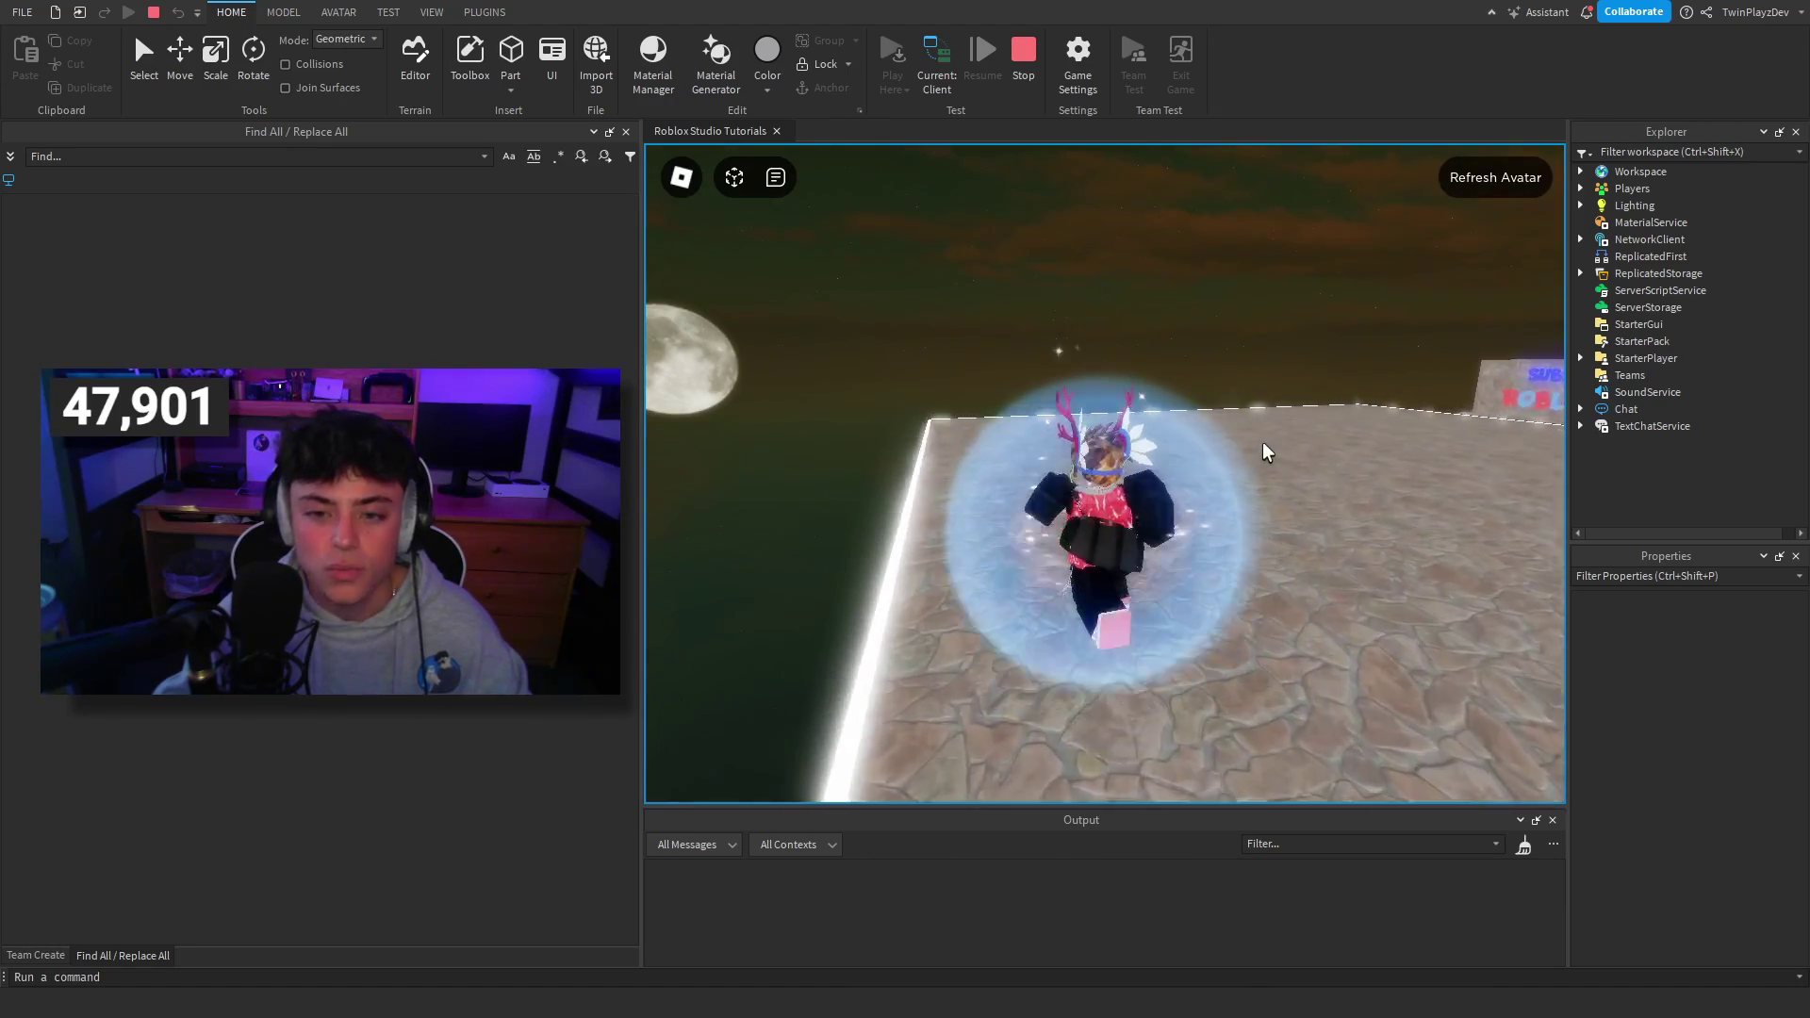
Step: Walk the refreshed avatar across the baseplate towards the sign and examine it in the play test
key(w)
right_drag(1251, 429, 1251, 429)
key(w)
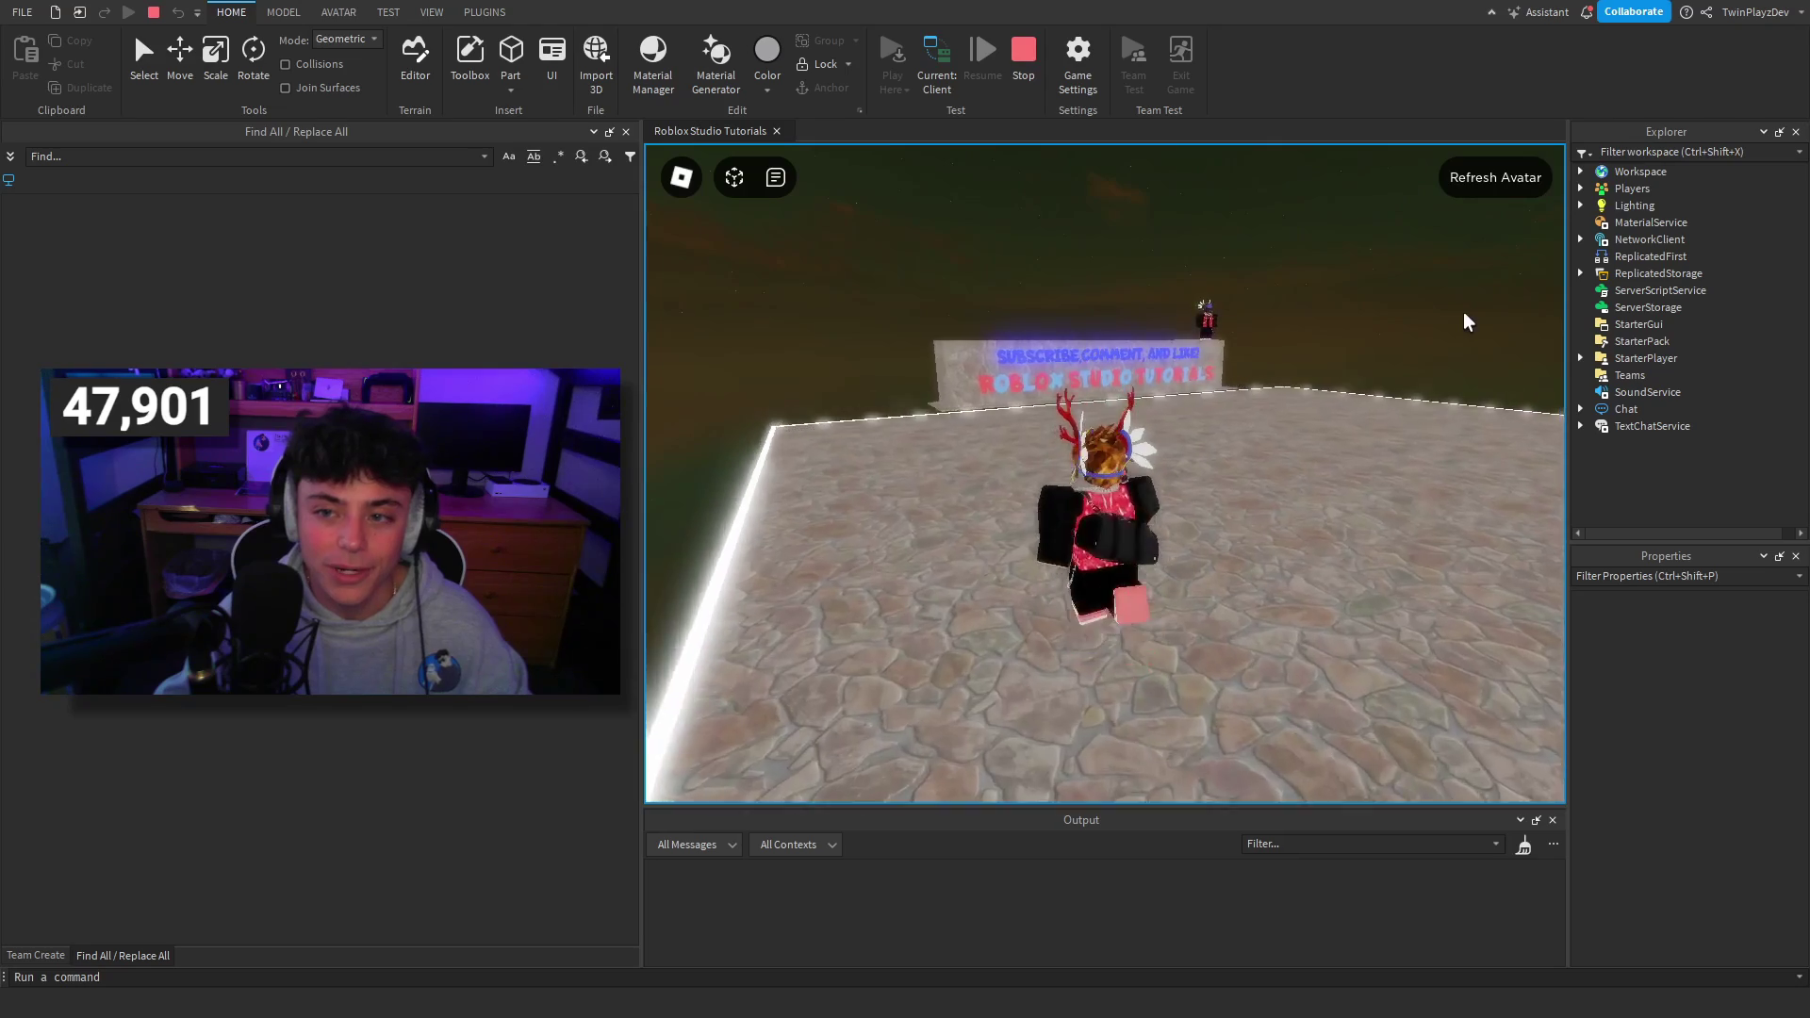
key(d)
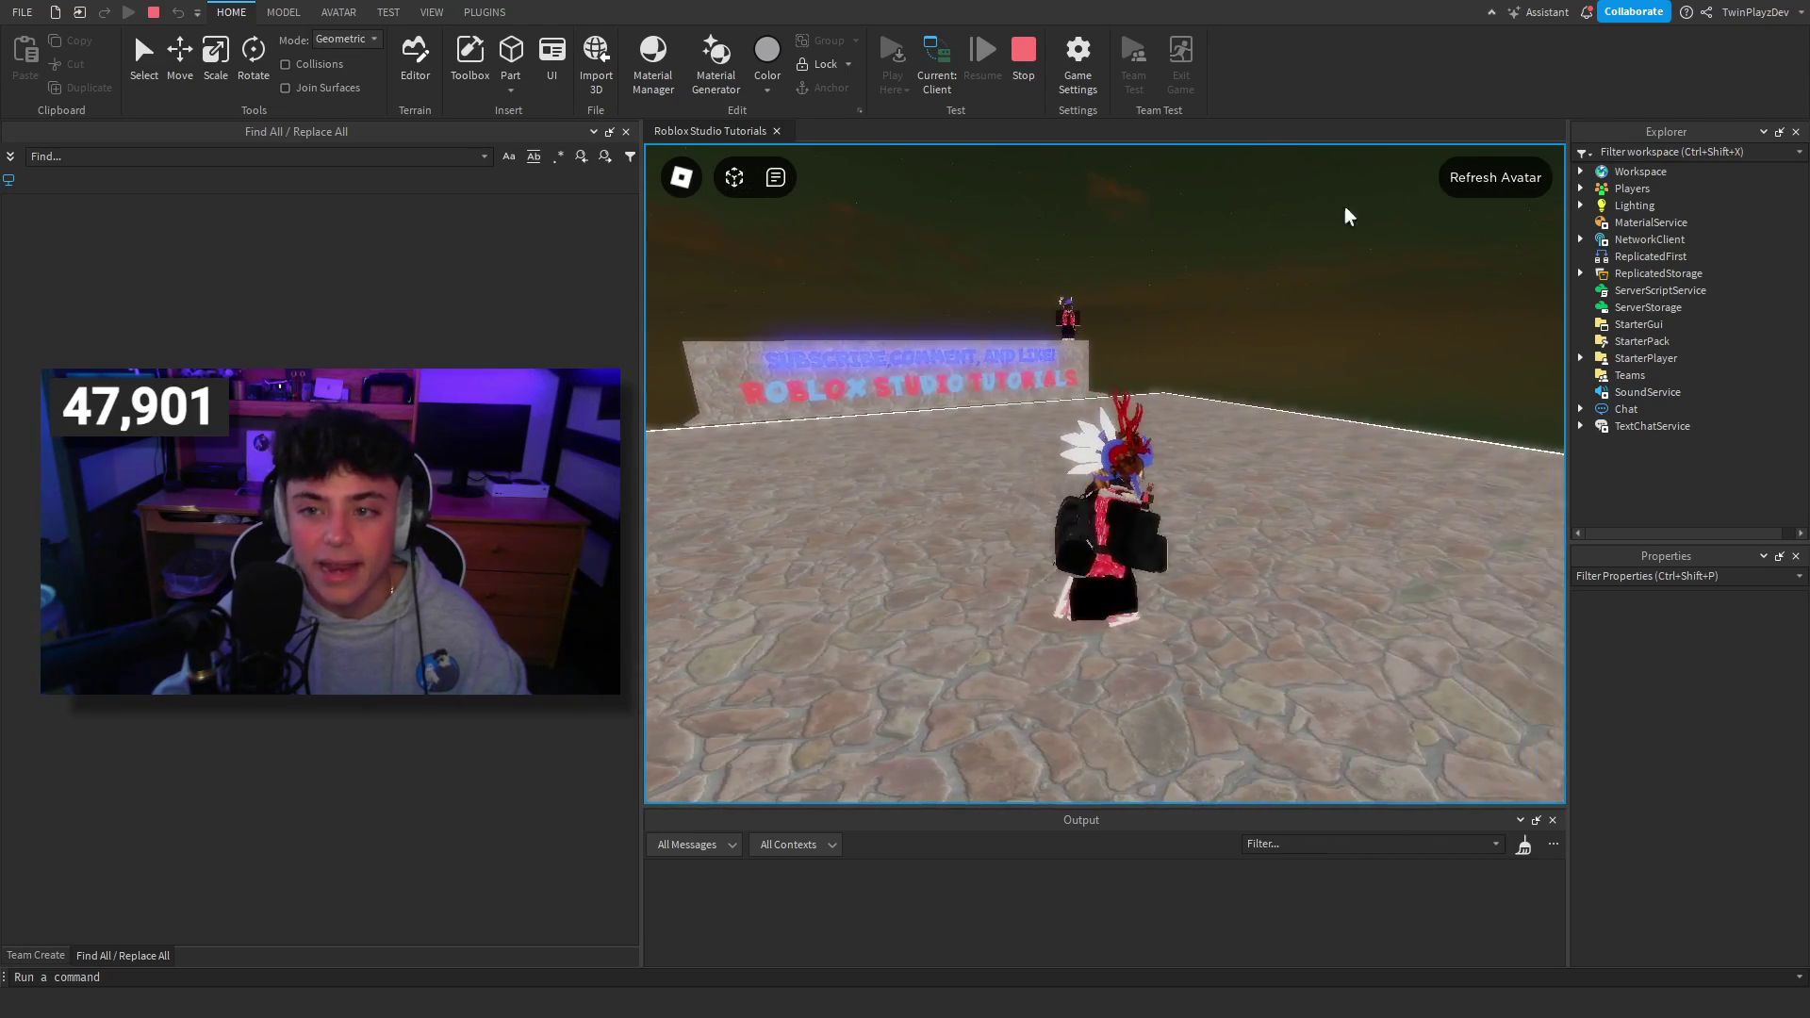
key(s)
key(a)
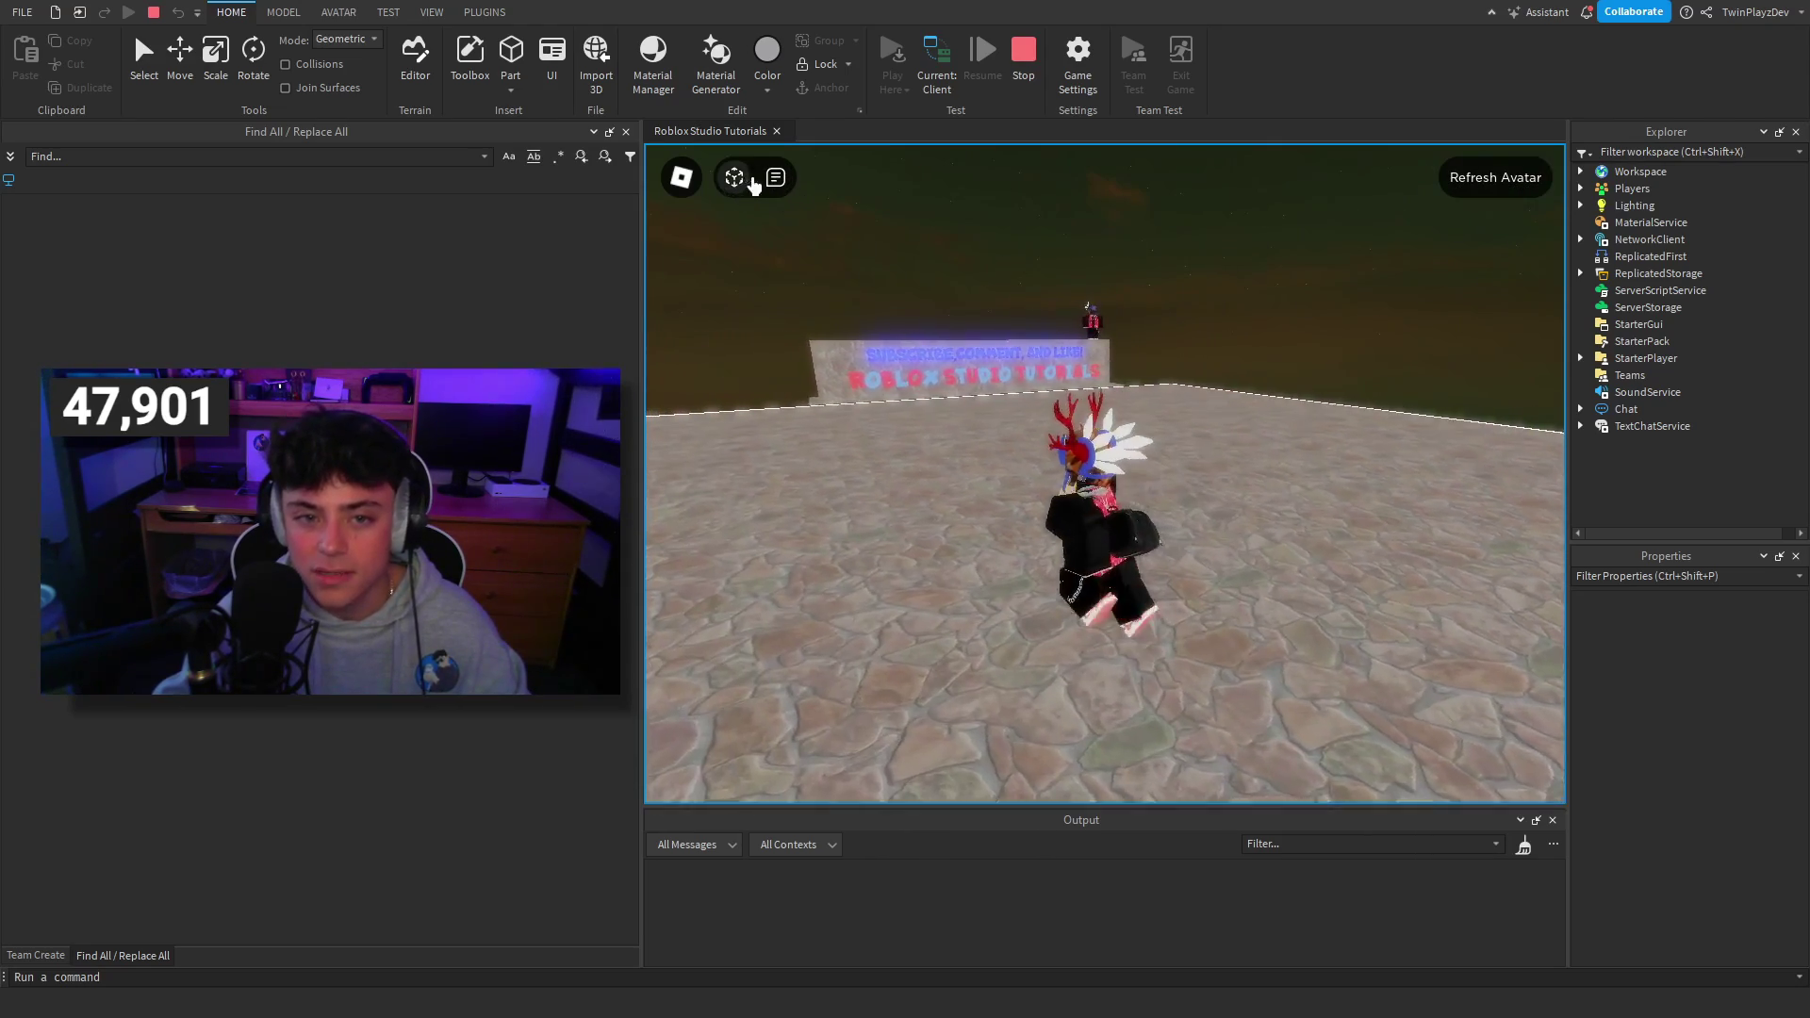
key(w)
key(d)
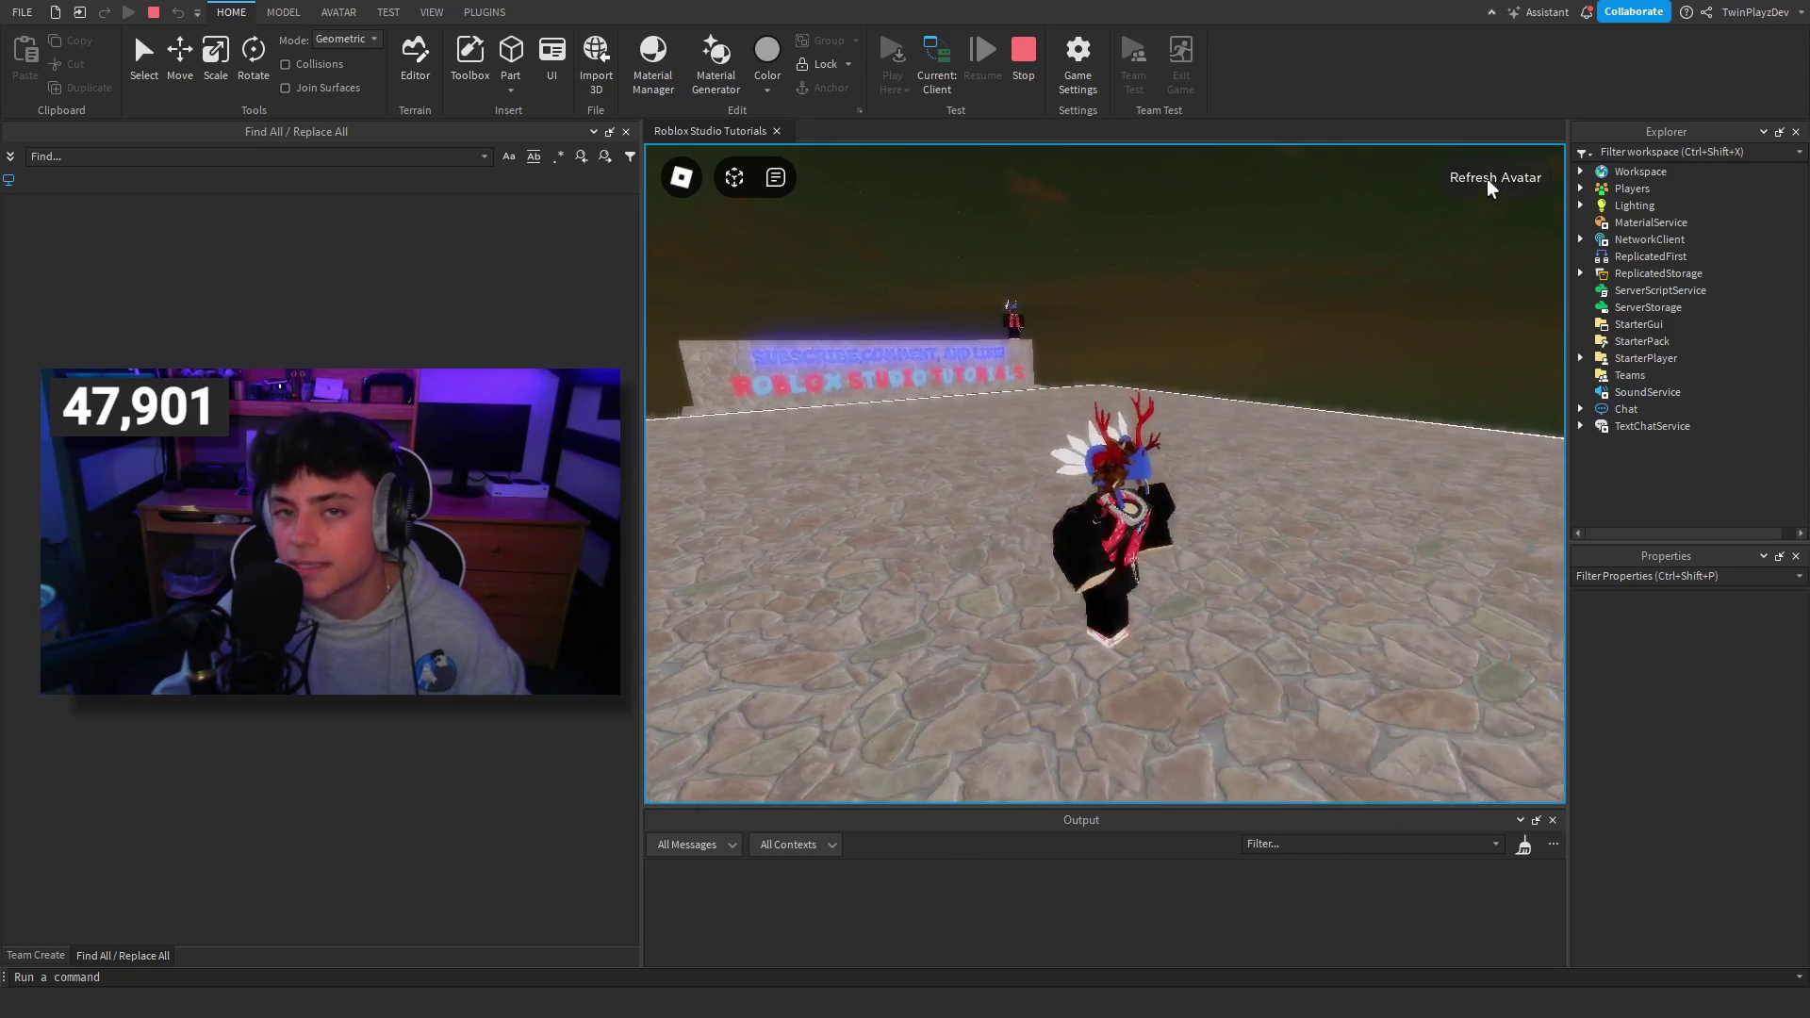
Step: Expand and collapse the in-game Roblox top bar menu to compare it with the Refresh Avatar button while walking around
key(a)
click(731, 180)
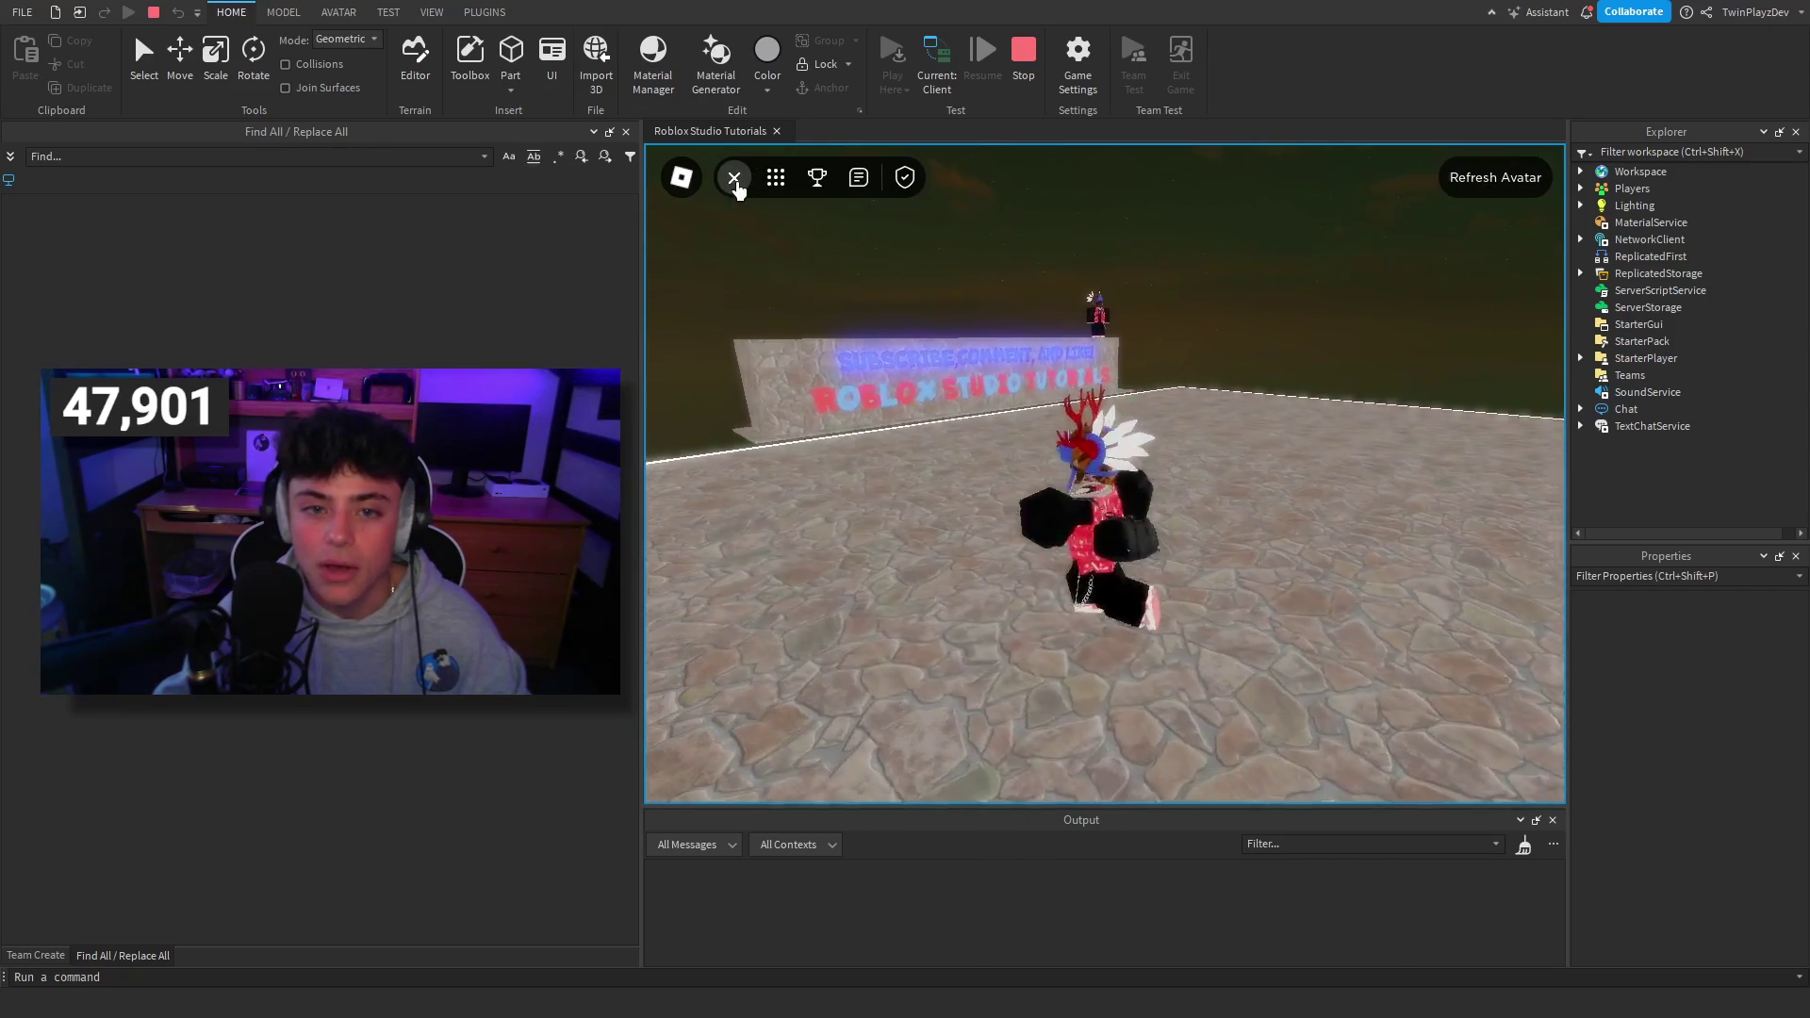
click(734, 180)
key(w)
key(d)
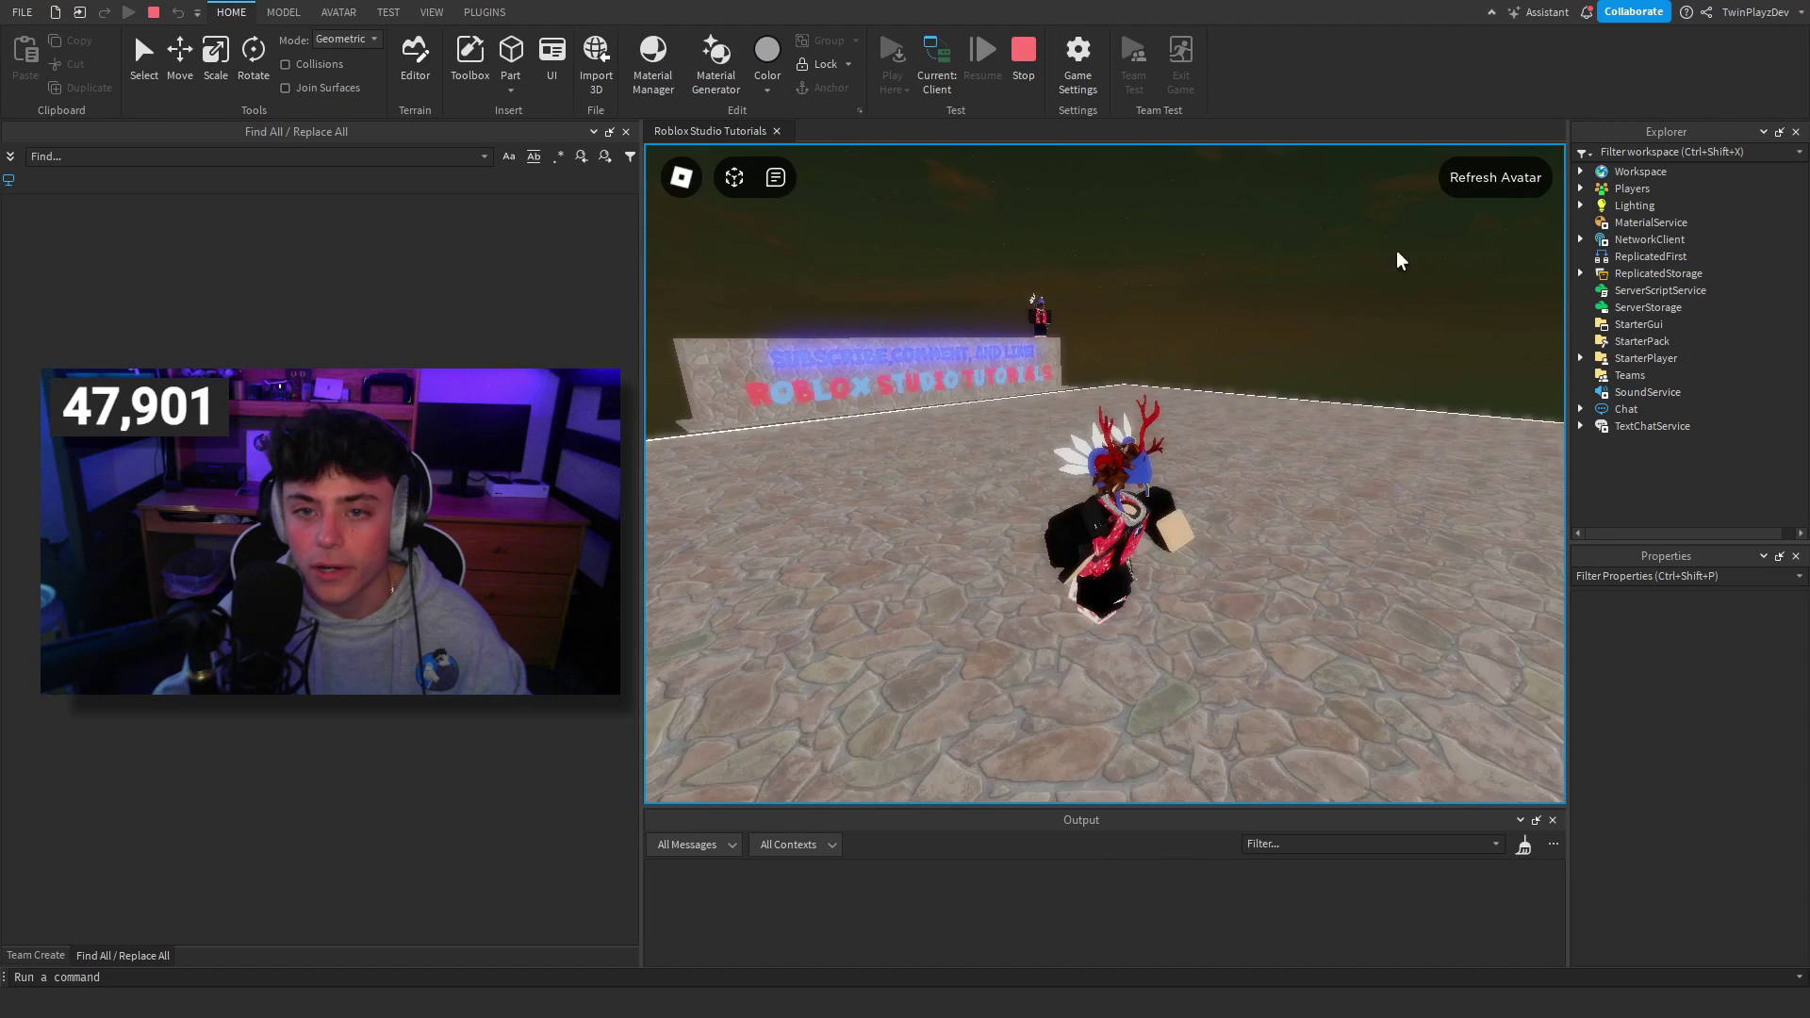
key(s)
key(s)
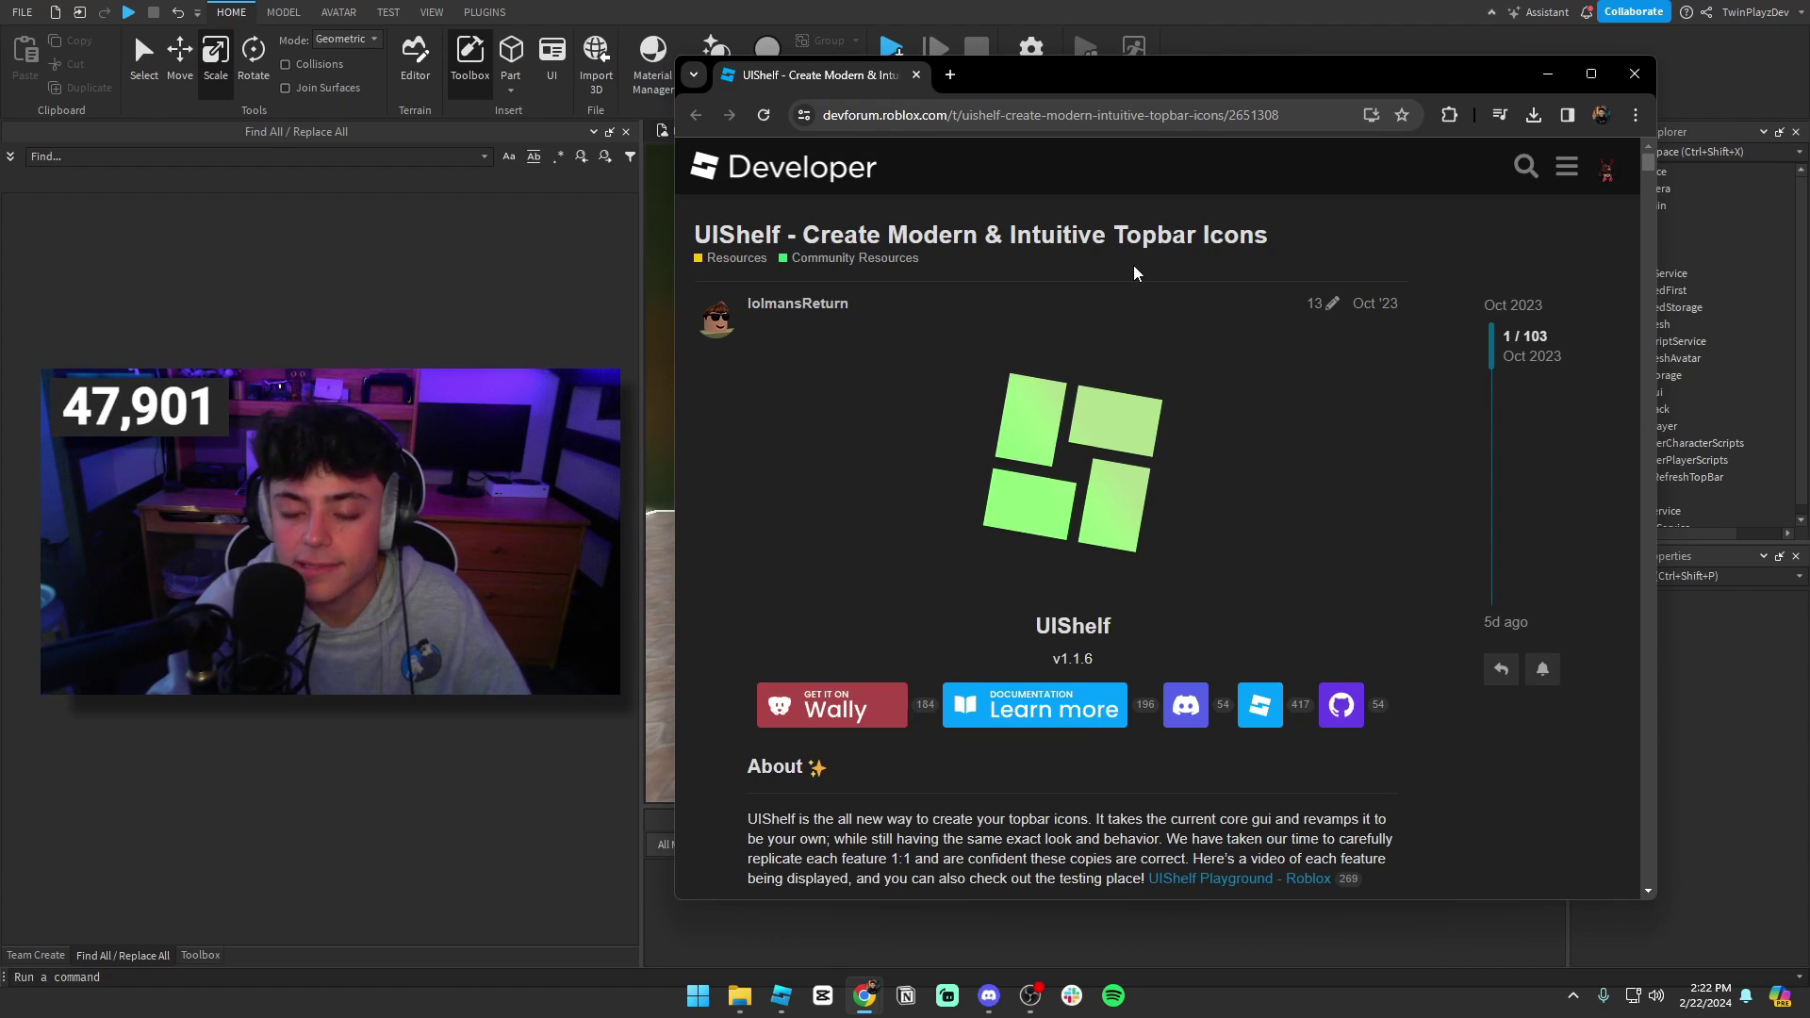
Step: Open the UIShelf documentation from the forum post and read the Object Creation guide down to the CreateSpacer example
click(1042, 715)
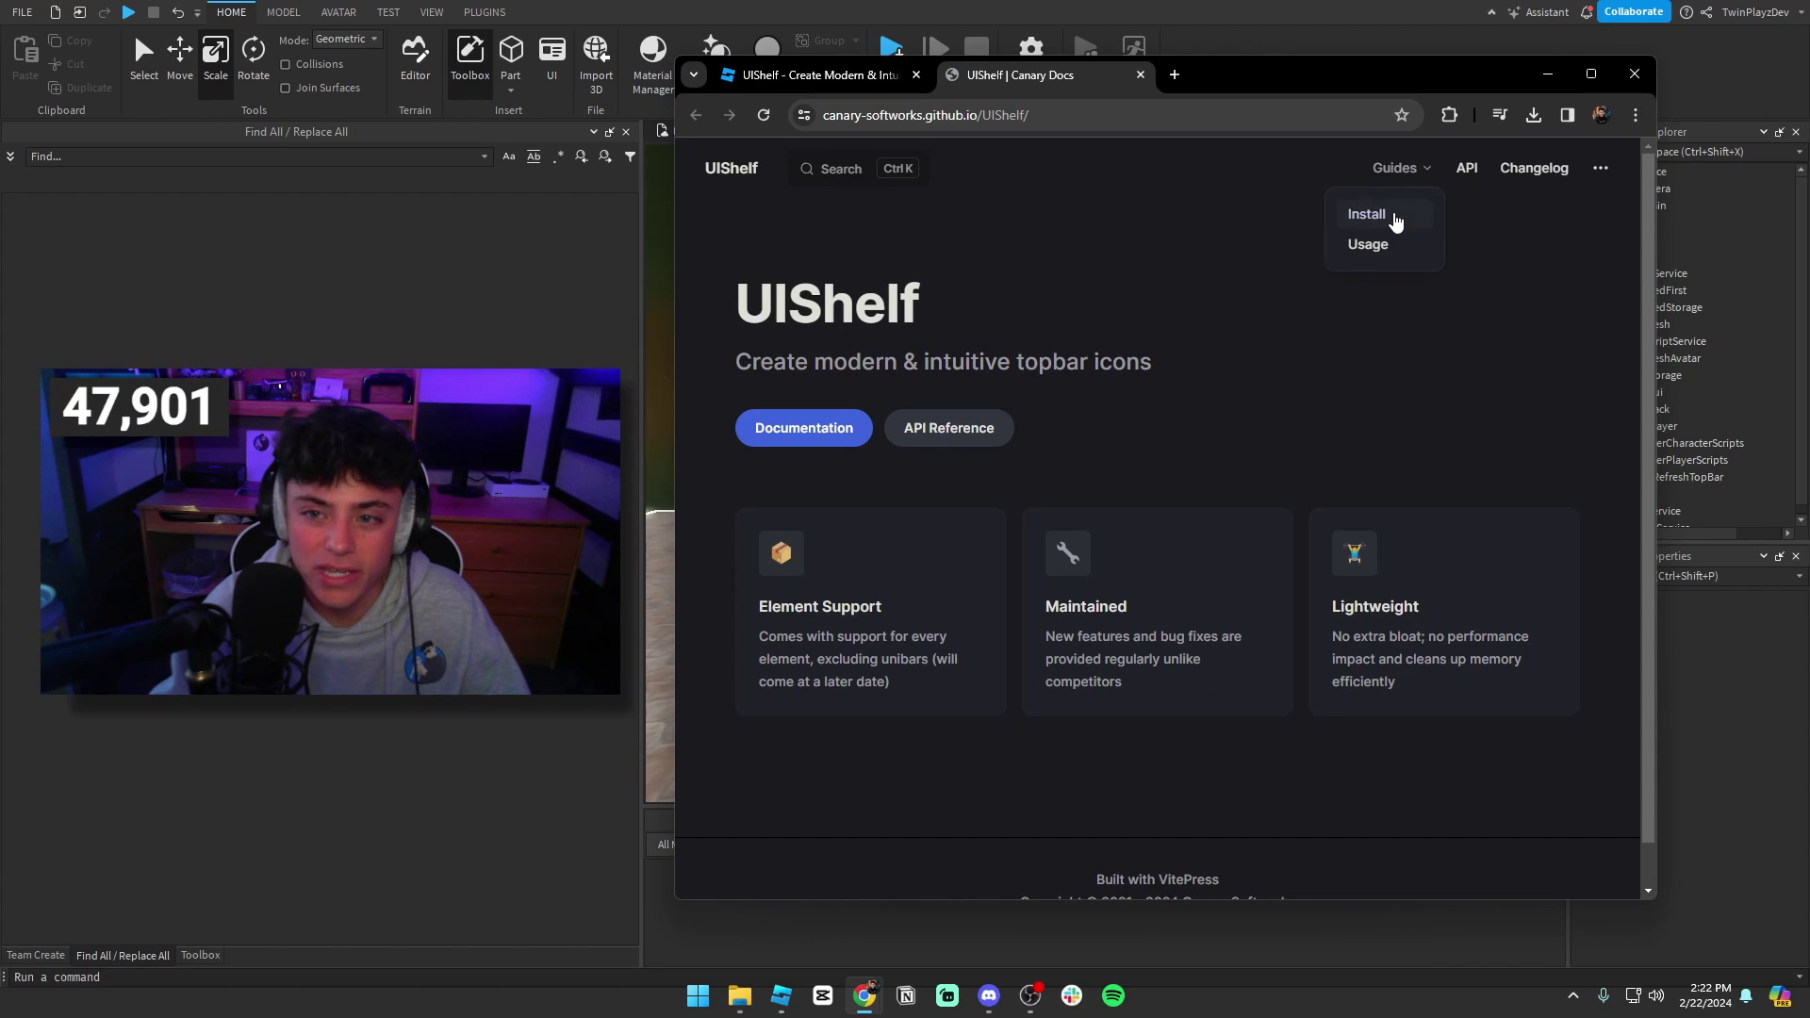
click(1366, 215)
mouse_move(1393, 179)
click(1399, 243)
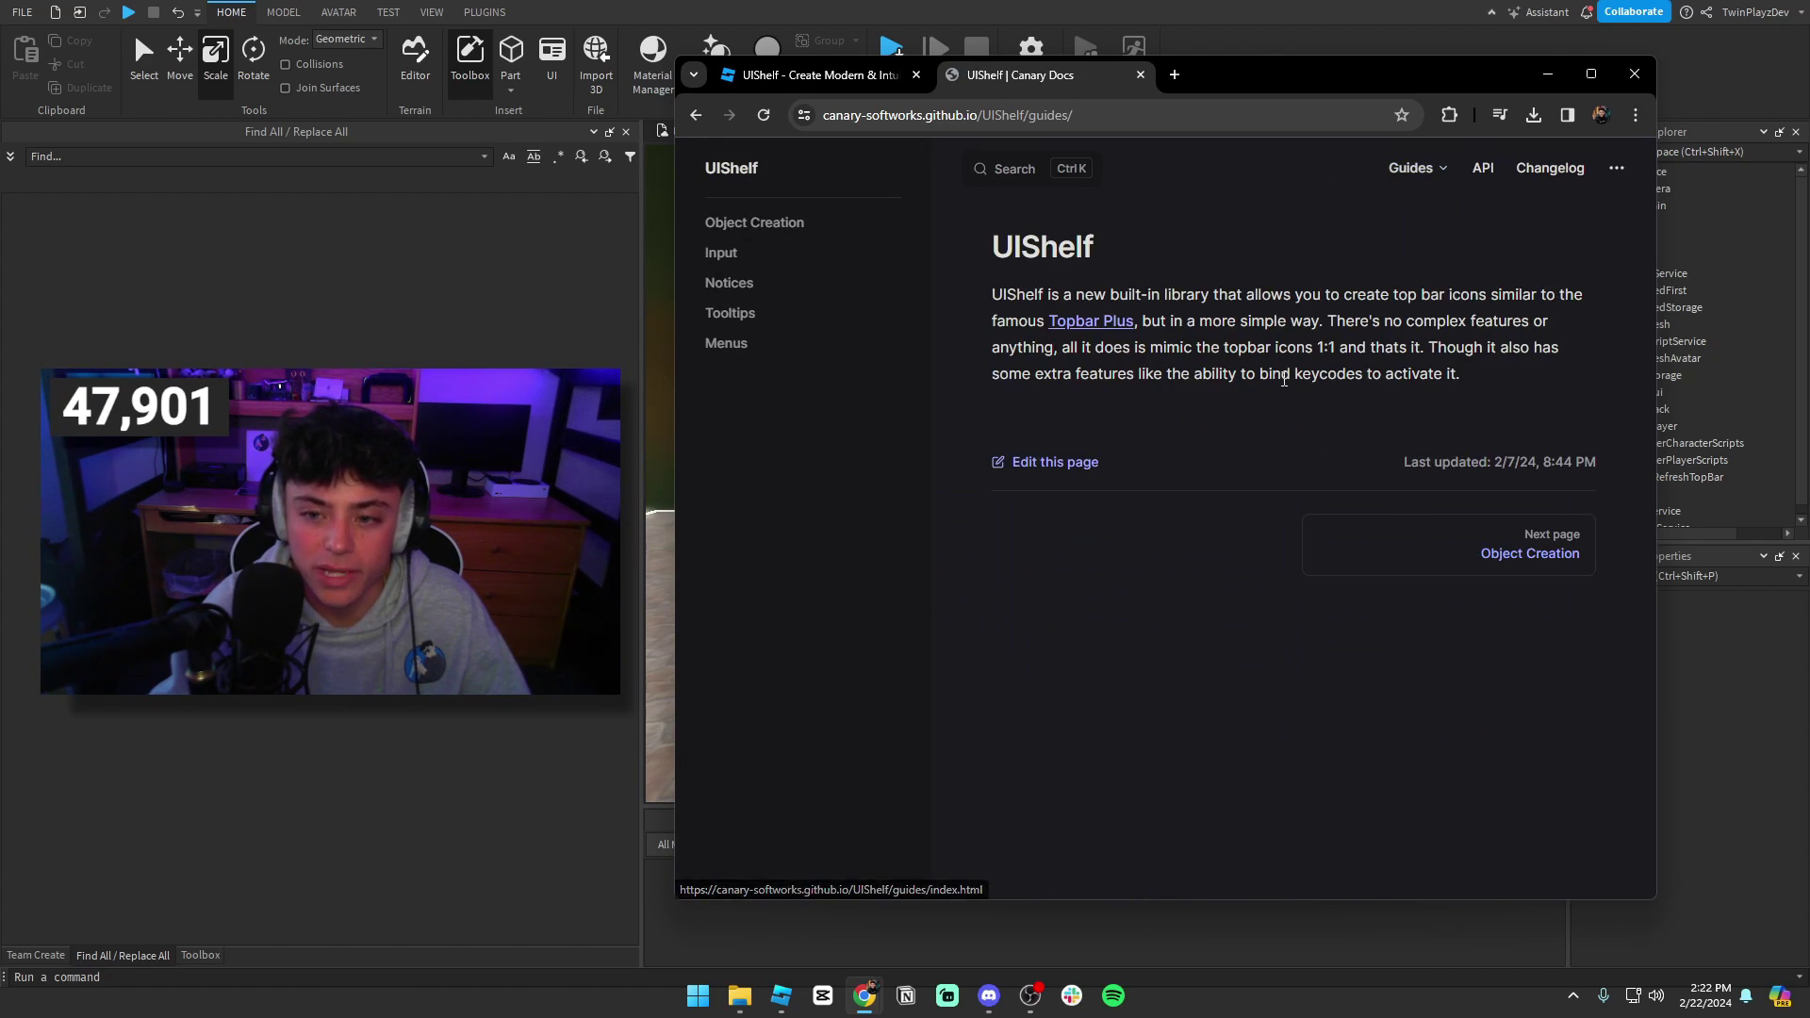
click(1478, 566)
scroll(1461, 660, down, 10)
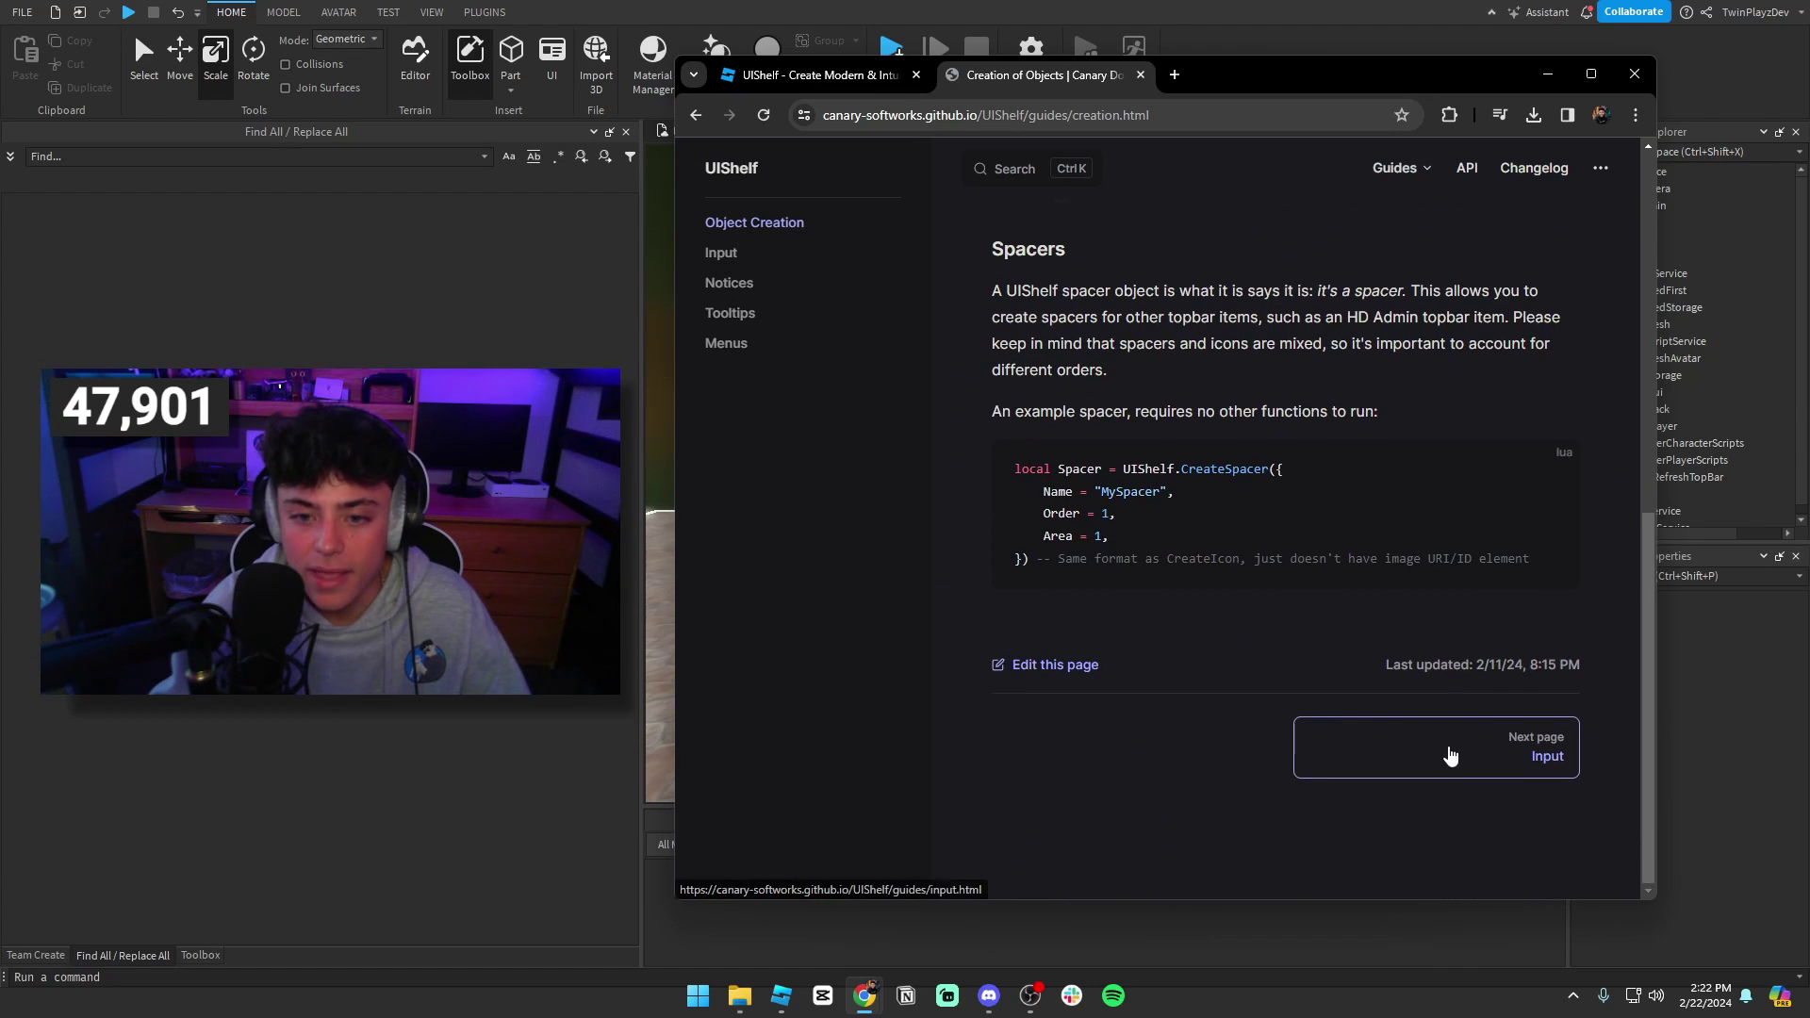
drag(1016, 469, 1116, 515)
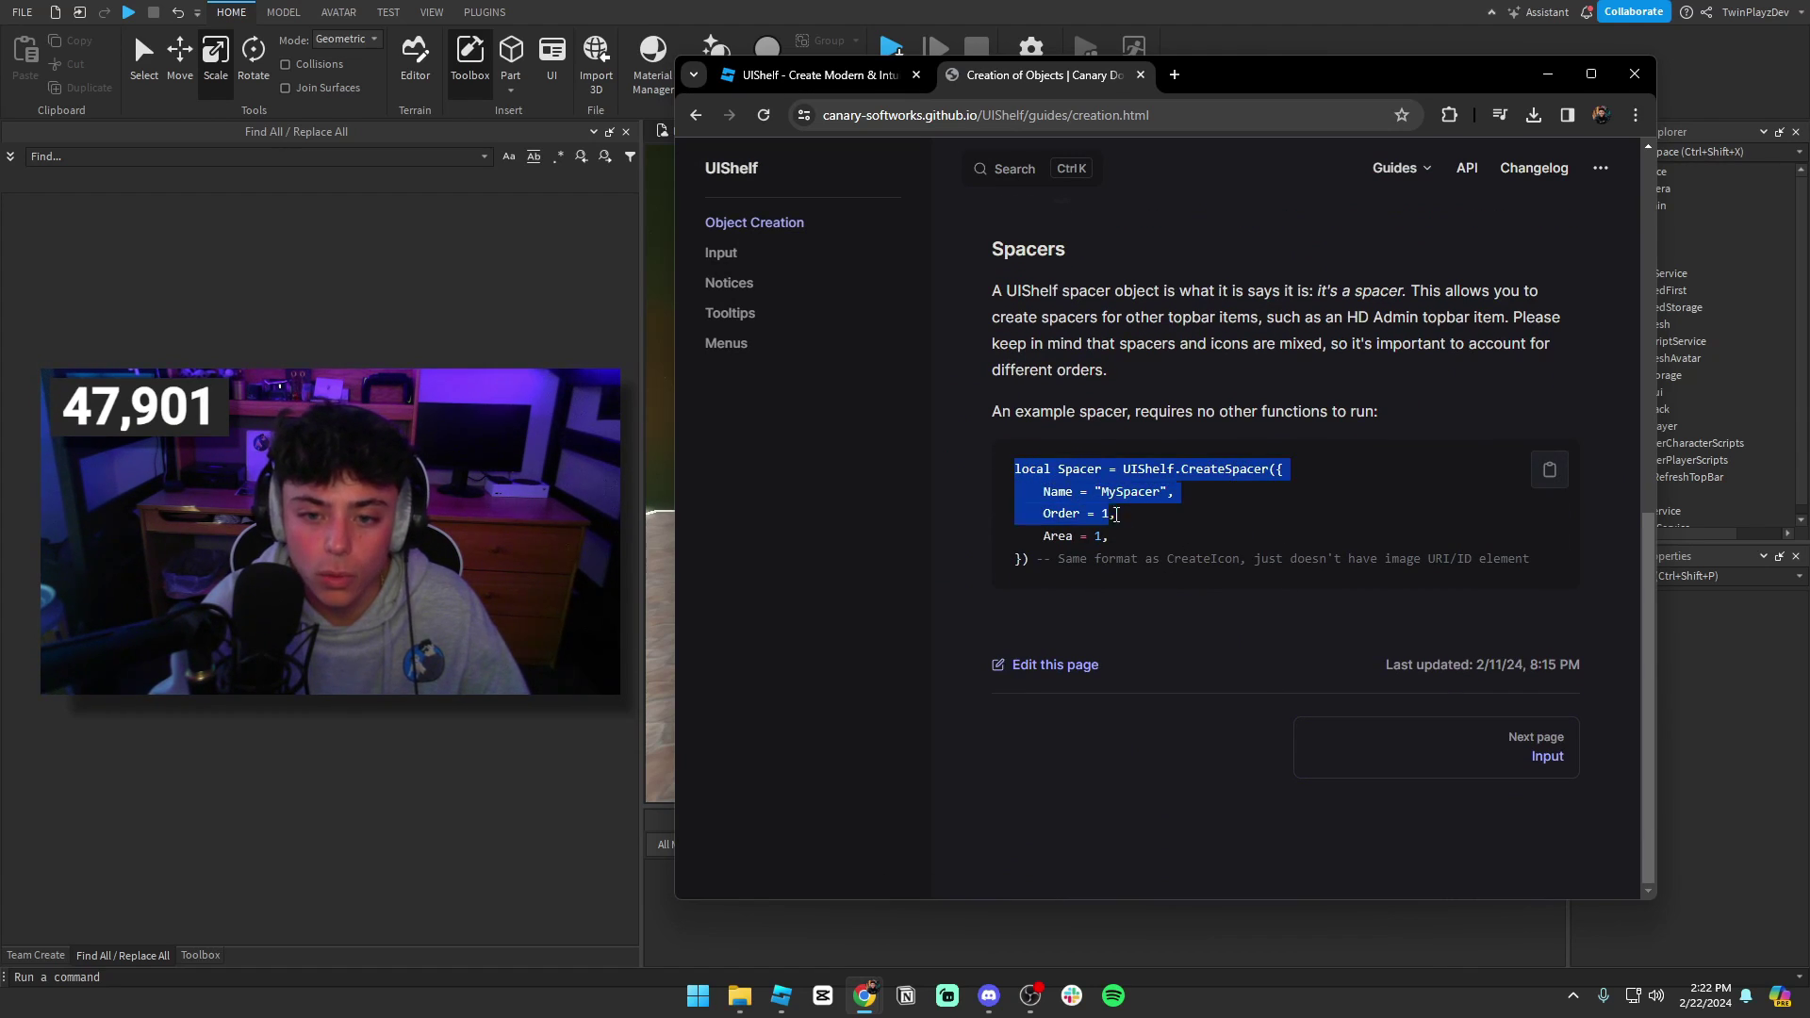
click(1274, 544)
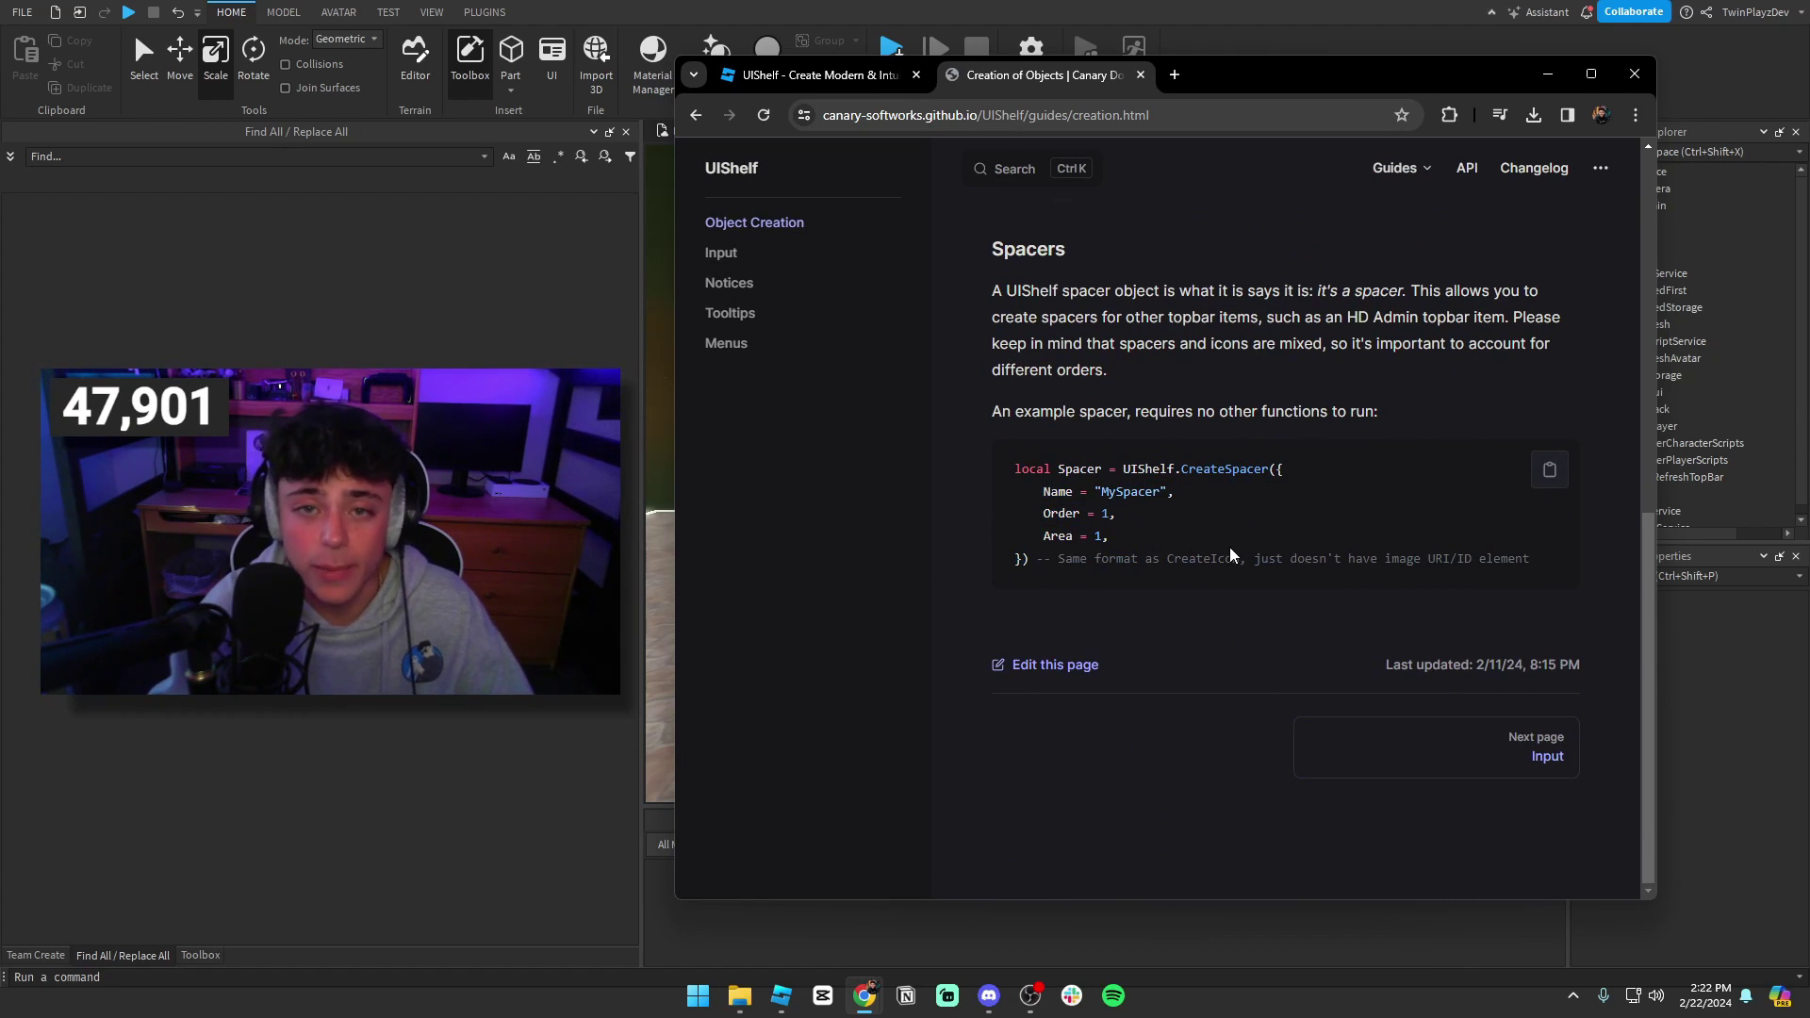
Step: Move the browser window lower and read the UIShelf guides on Input and Notices
drag(1258, 83, 1221, 231)
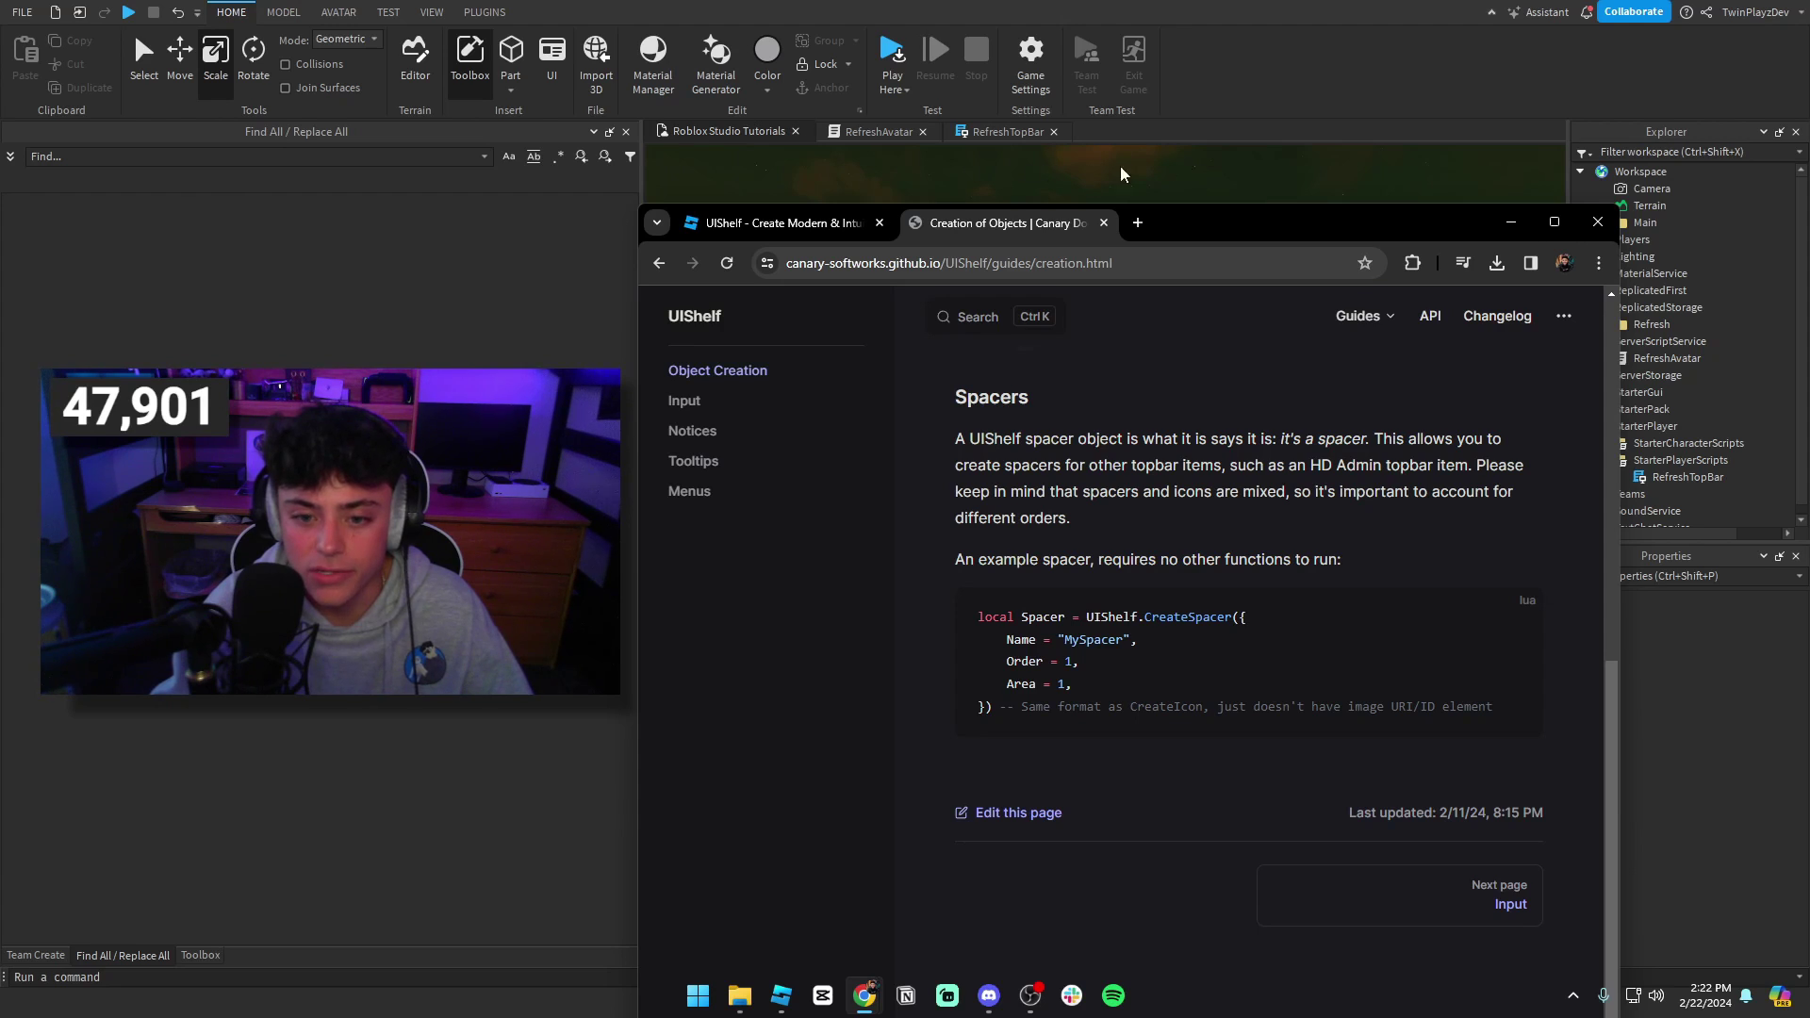
click(1409, 916)
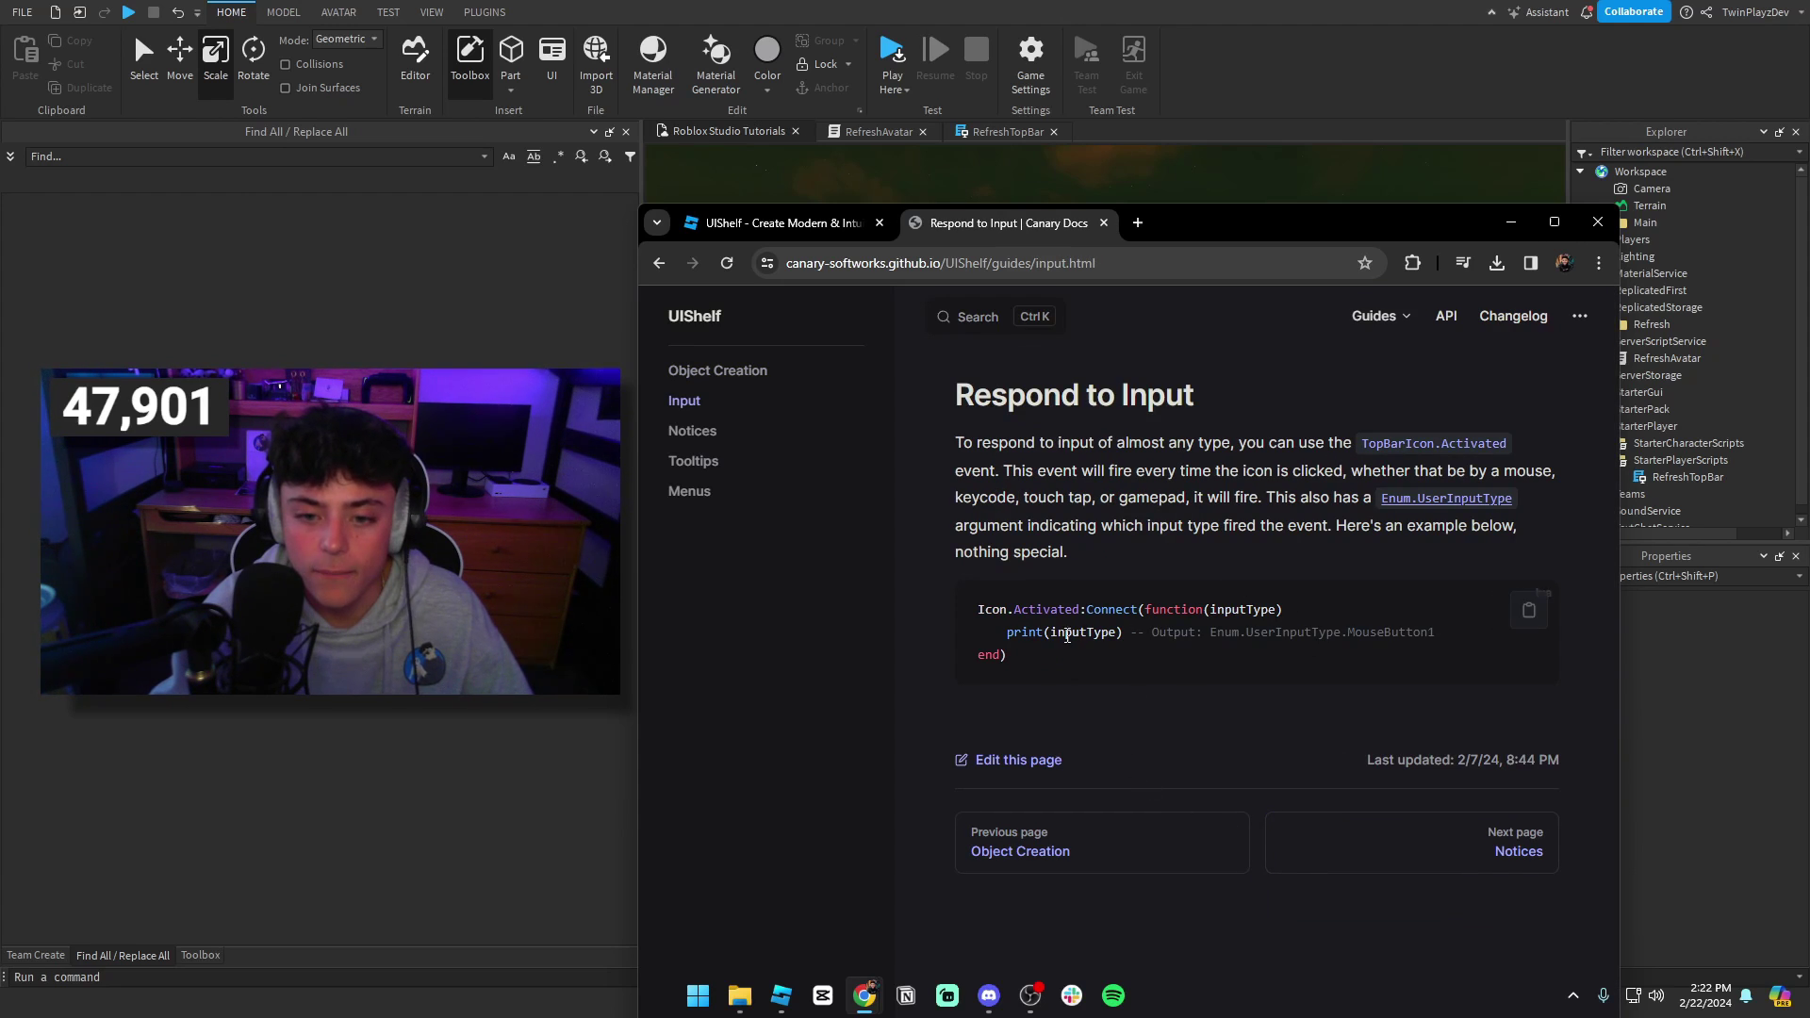
click(1414, 853)
scroll(1320, 754, down, 5)
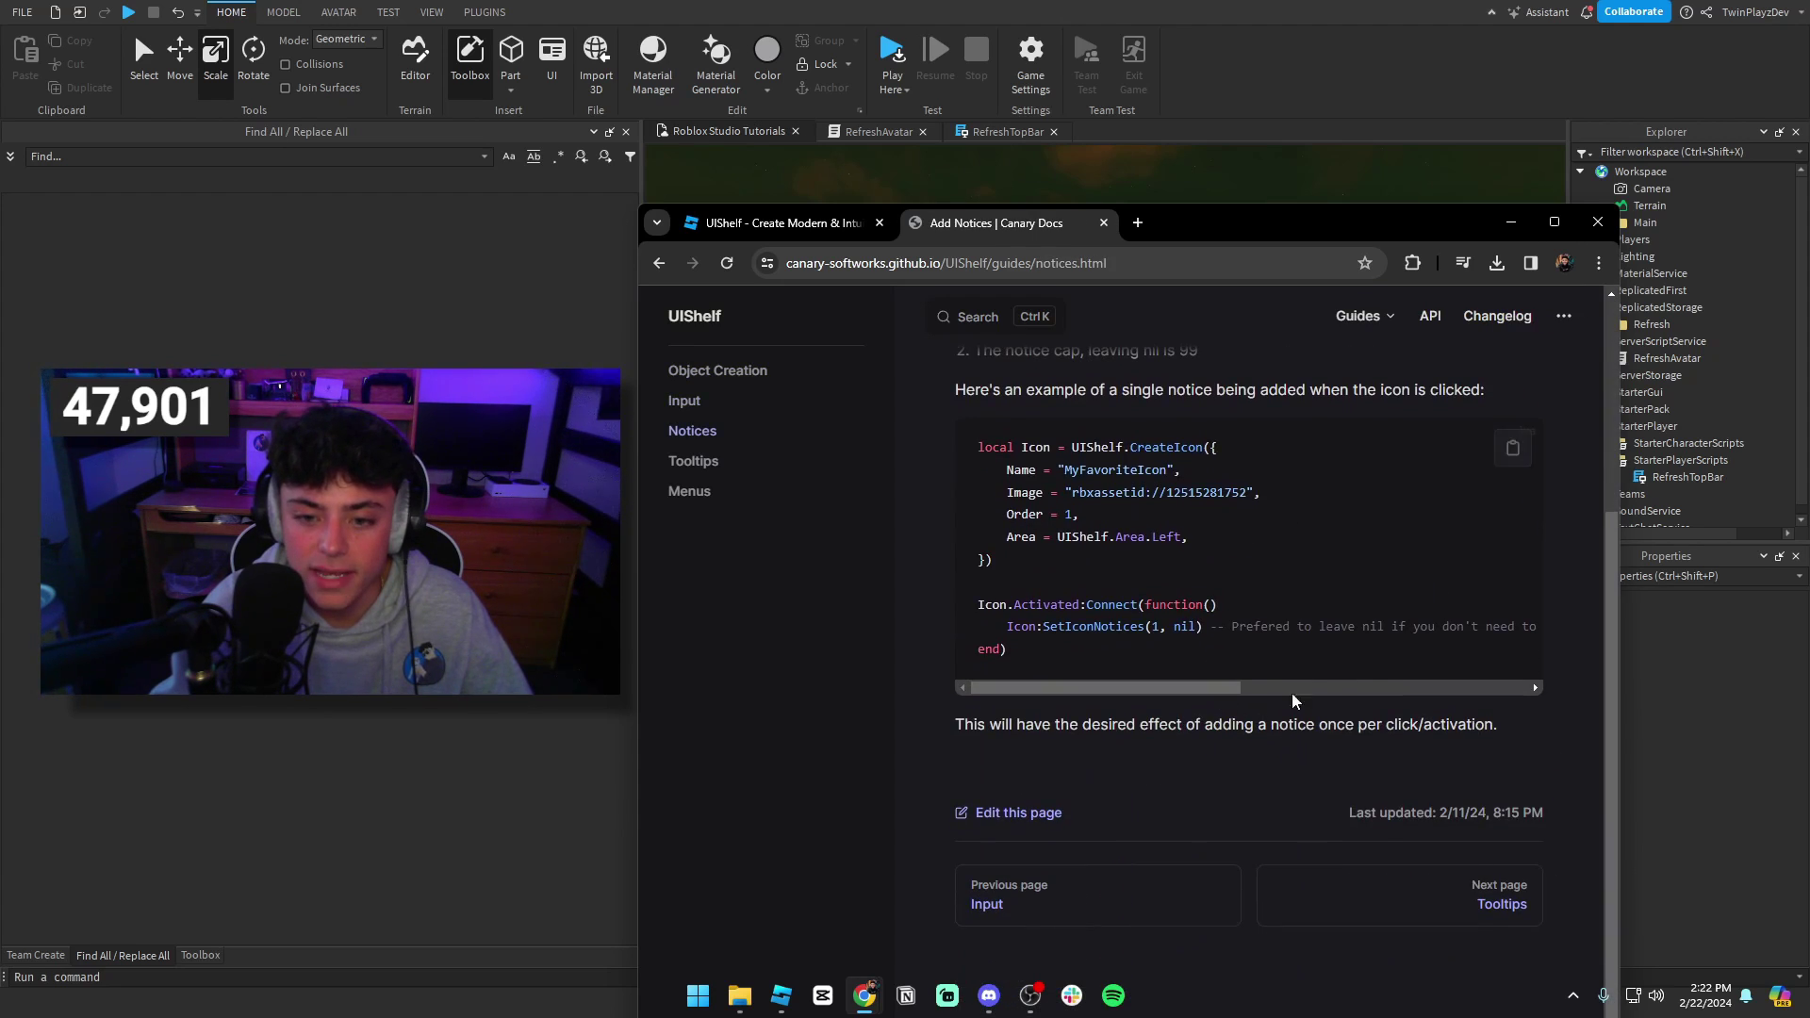
Step: Read the UIShelf guides on Tooltips and Menus, including the key-binding and MenuItem code examples
click(1398, 892)
scroll(1264, 660, down, 2)
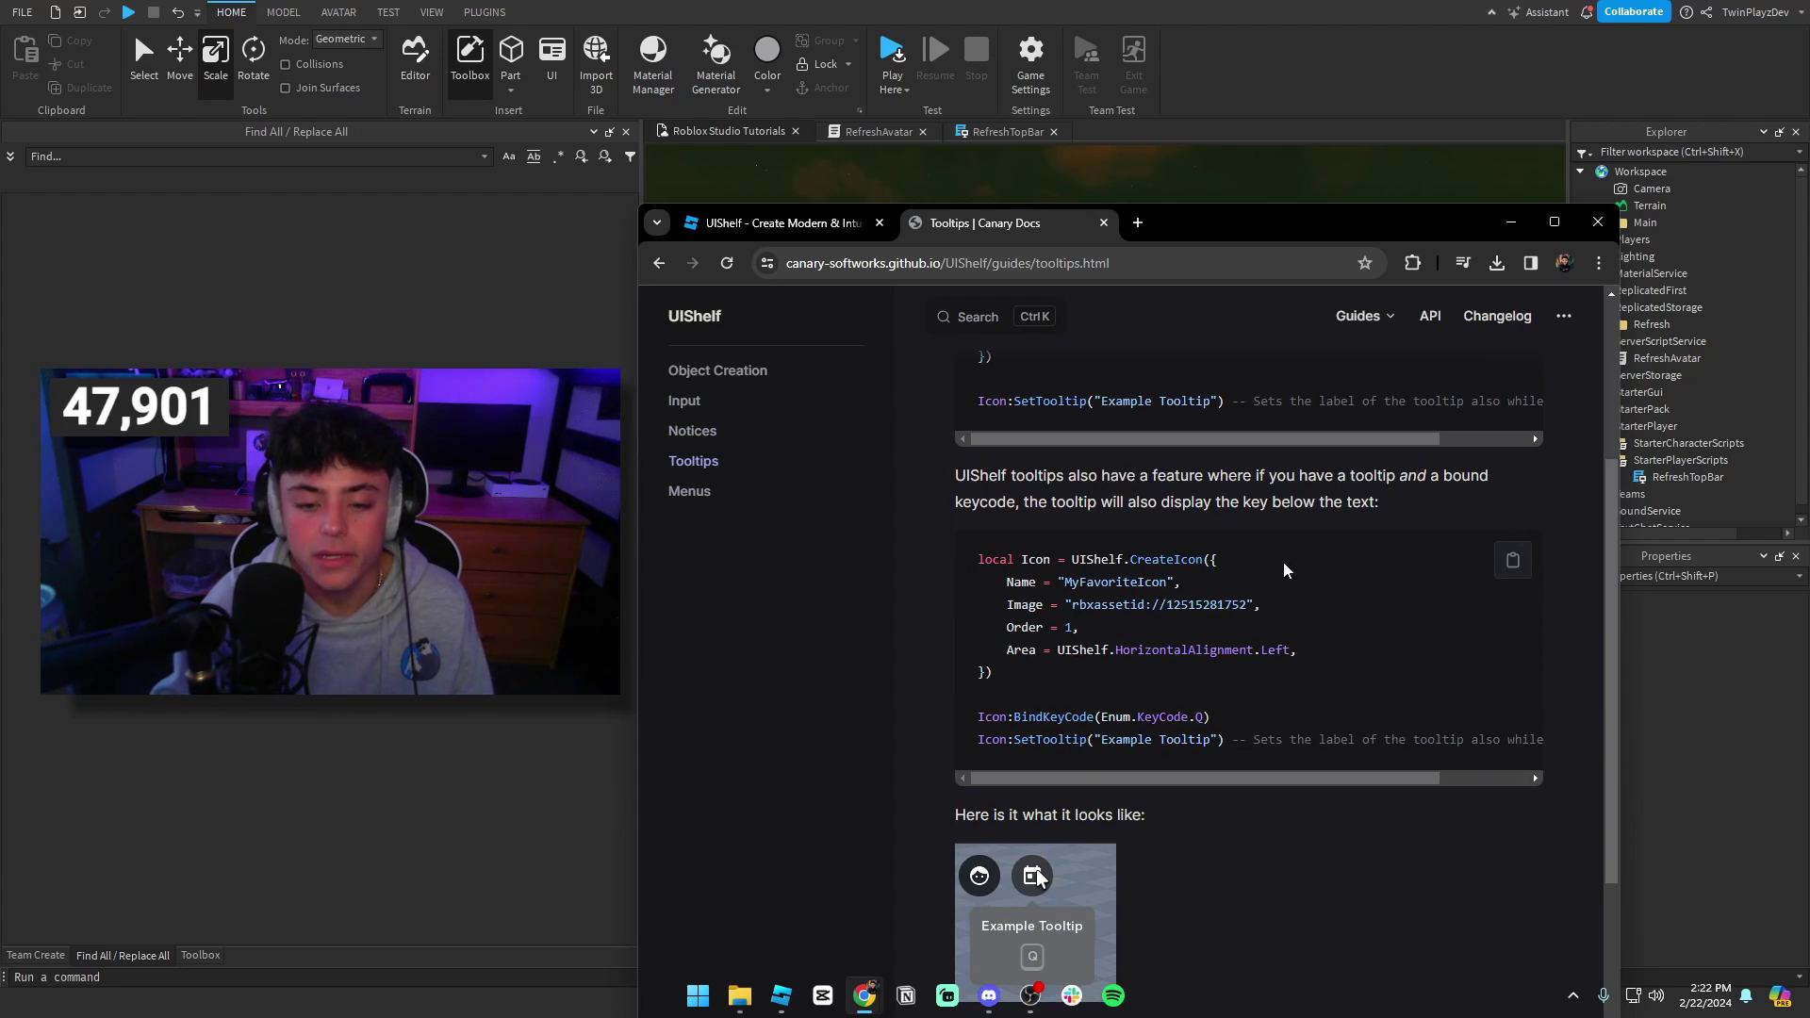
scroll(1069, 735, down, 3)
scroll(1075, 672, up, 2)
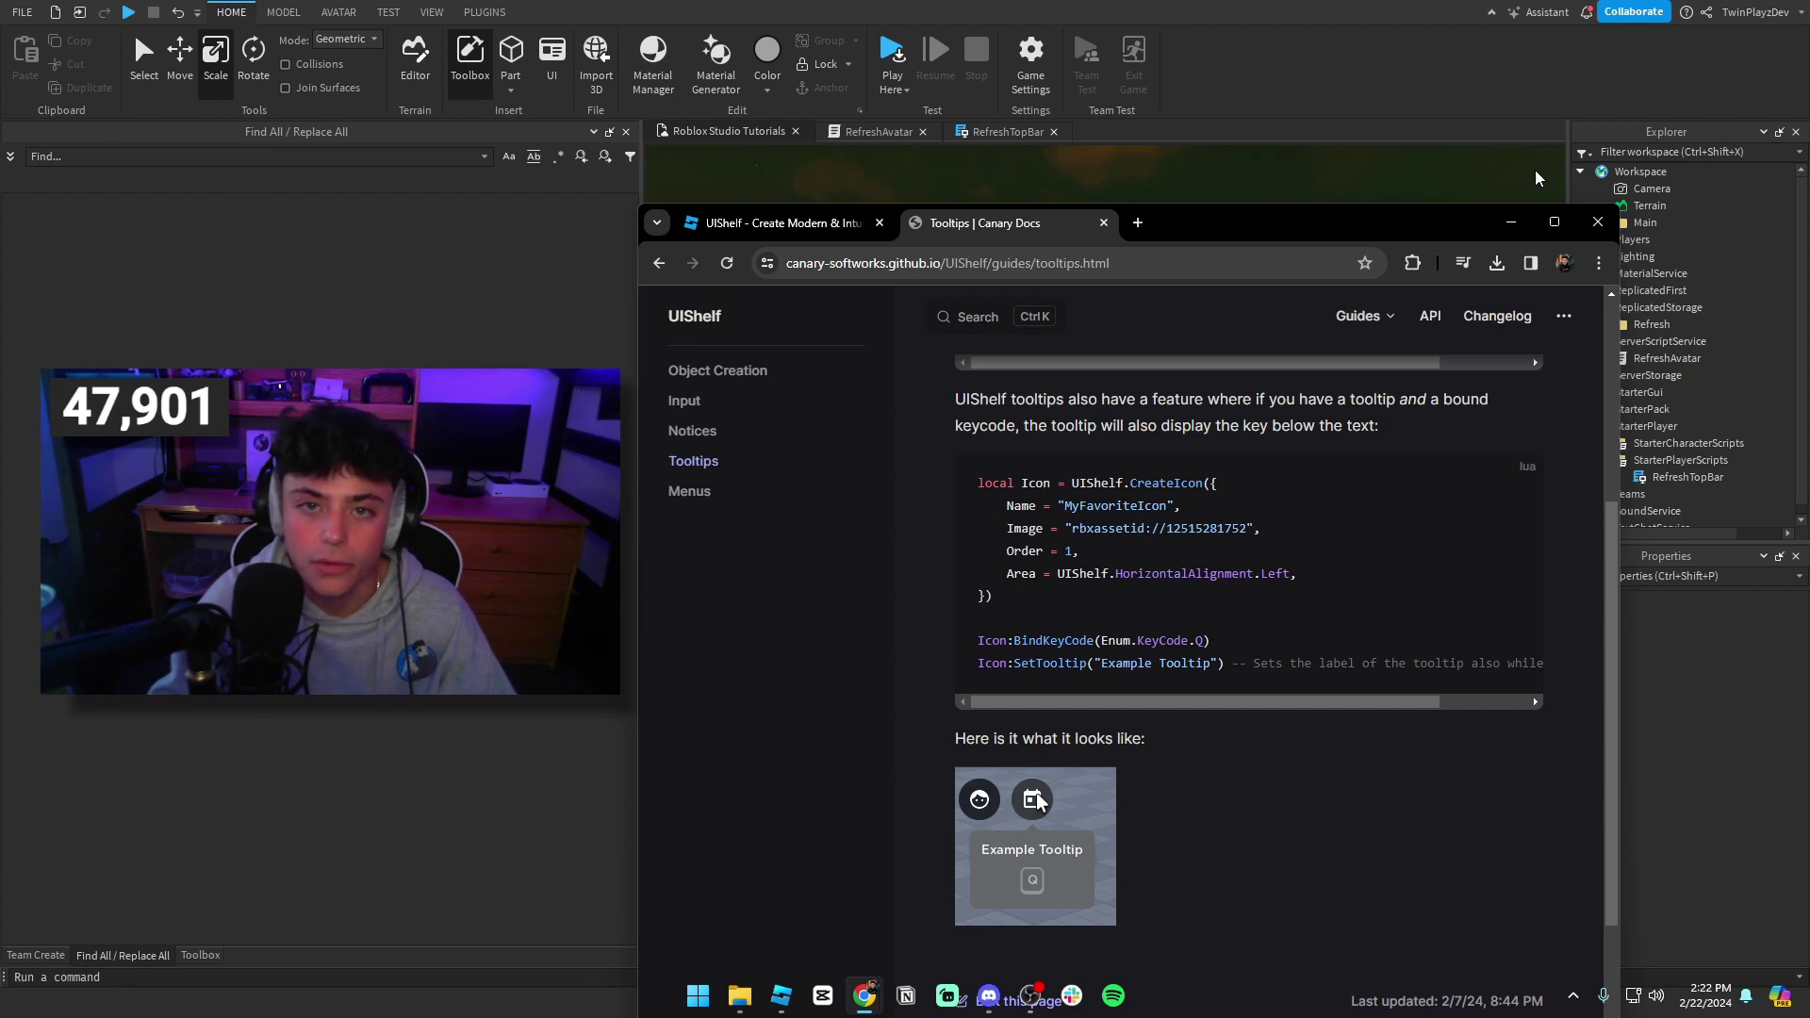
scroll(1254, 660, down, 5)
click(1456, 903)
scroll(1168, 670, down, 10)
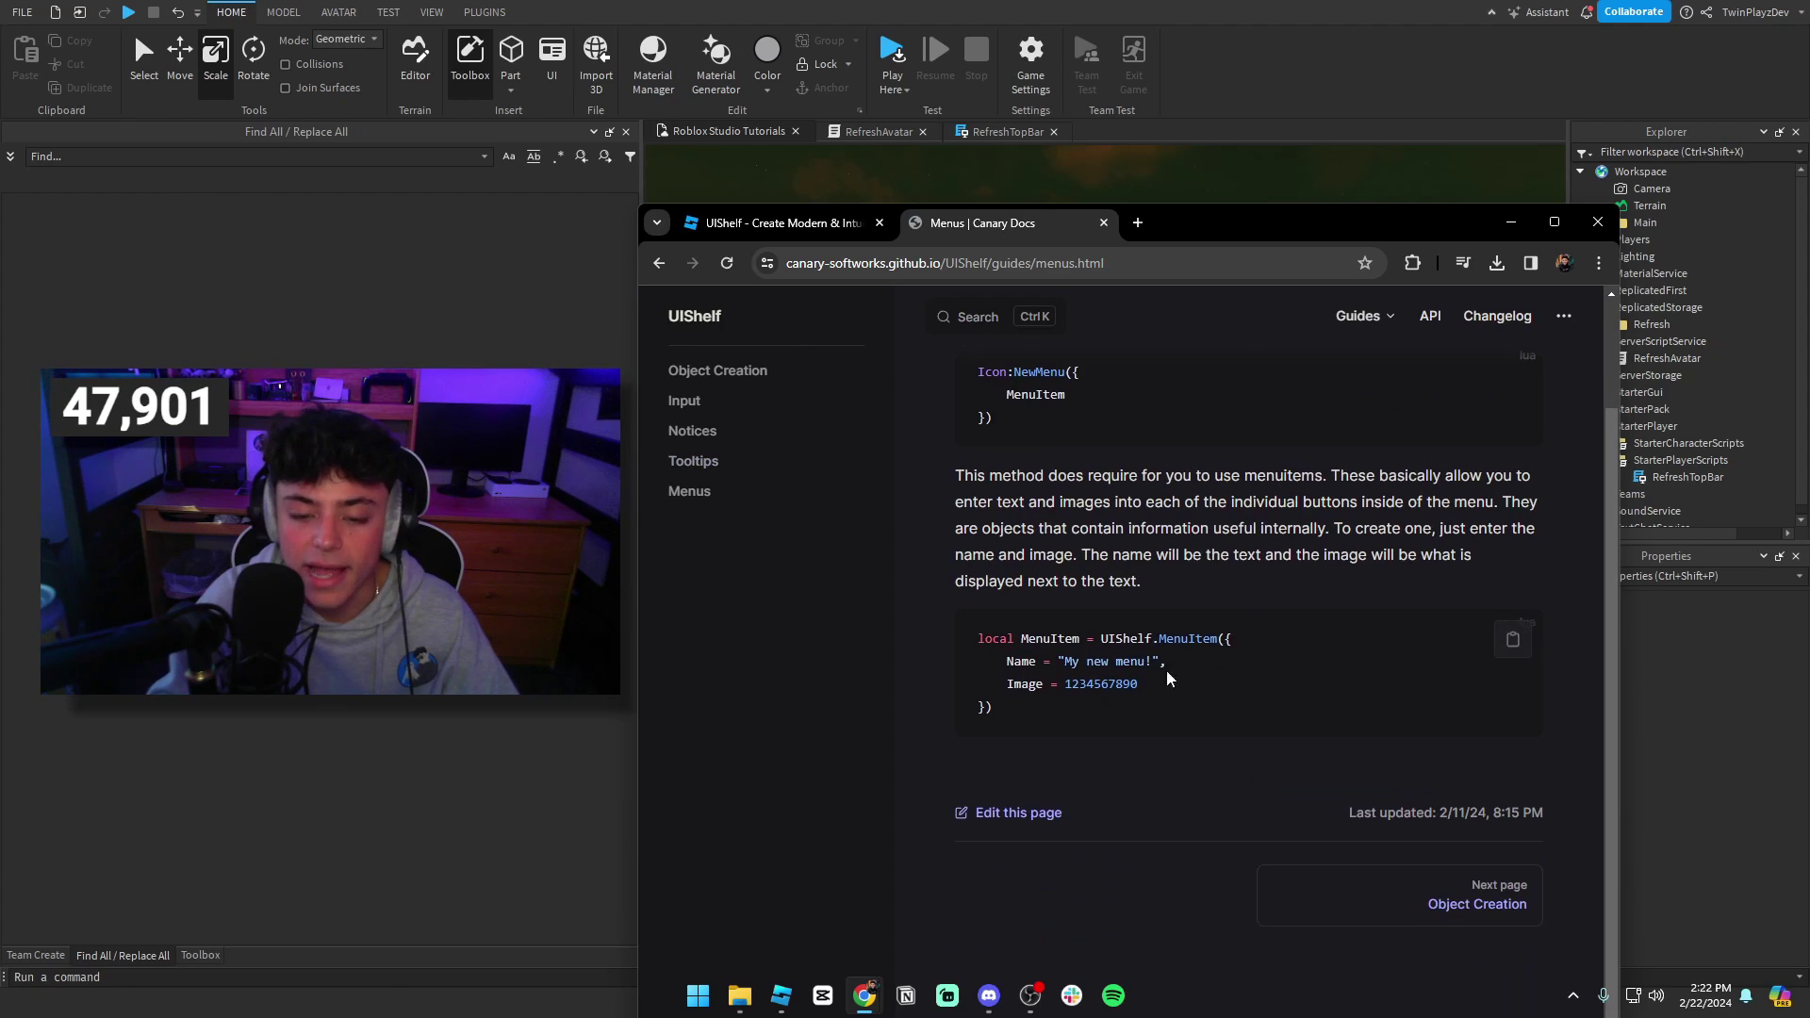
scroll(1178, 613, up, 1)
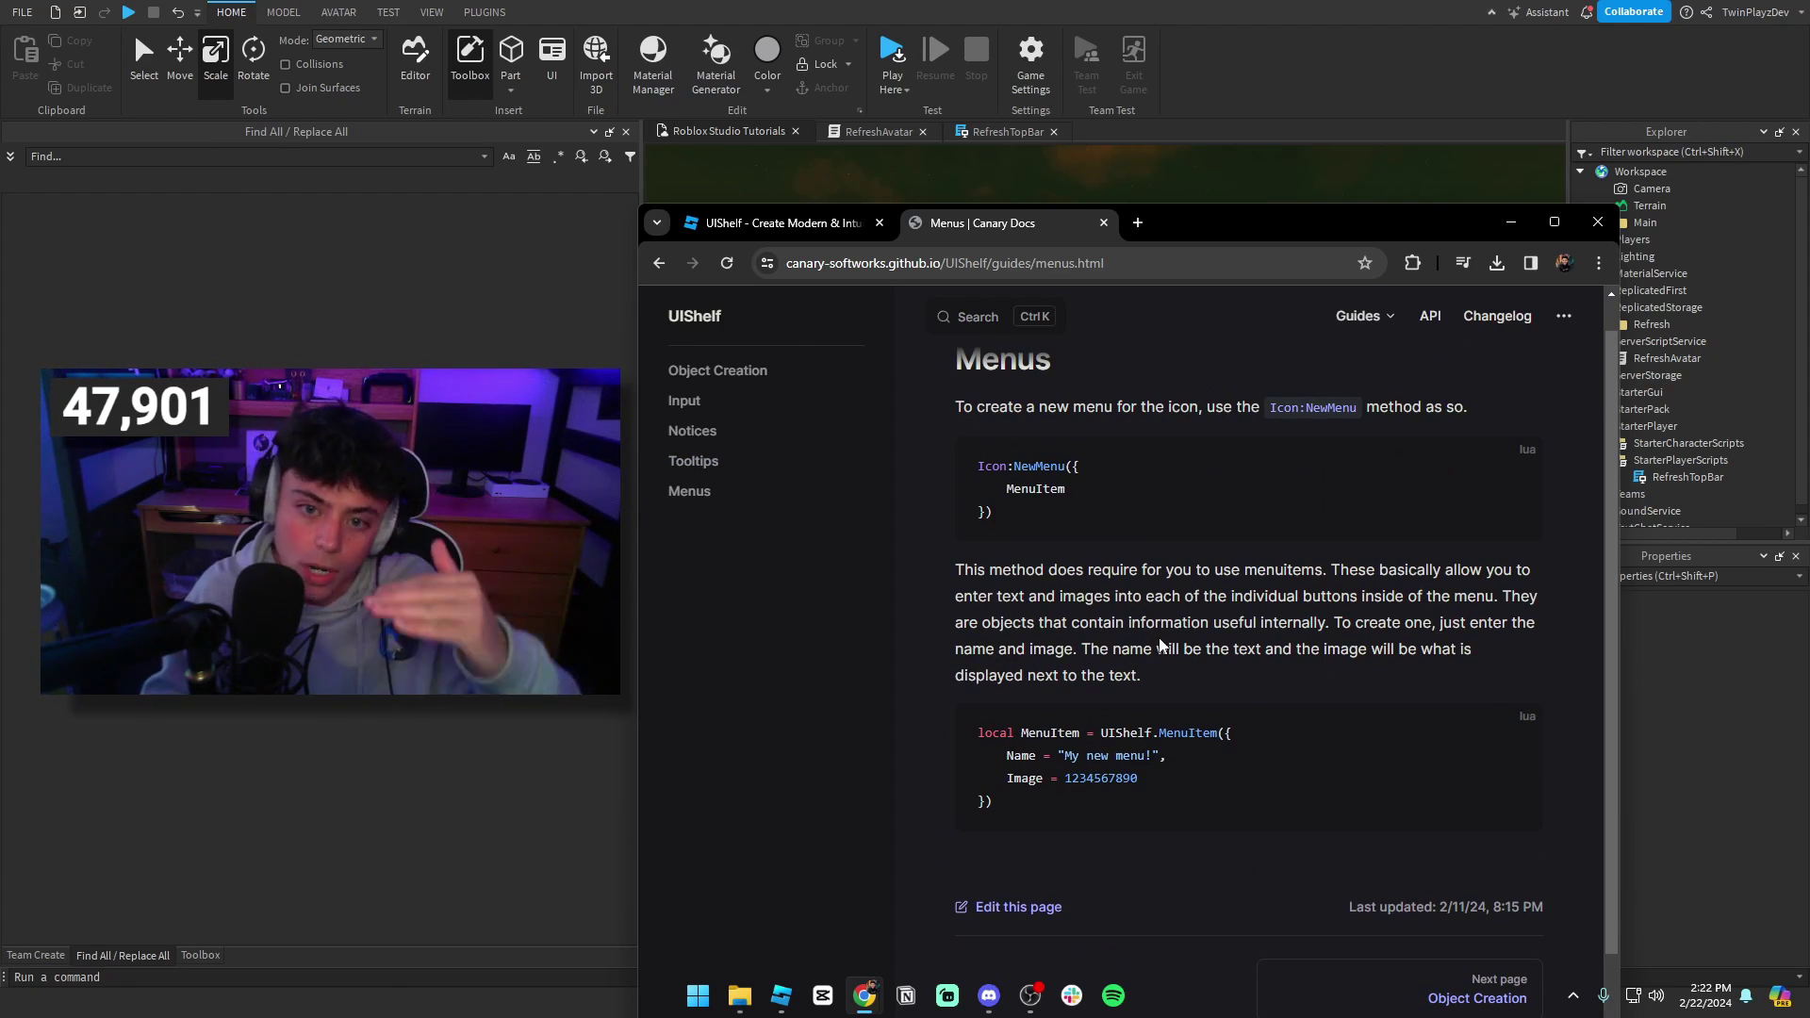
Step: Close the UIShelf documentation page and move the browser window away to reveal Roblox Studio
click(780, 227)
click(972, 226)
drag(1293, 222, 1337, 99)
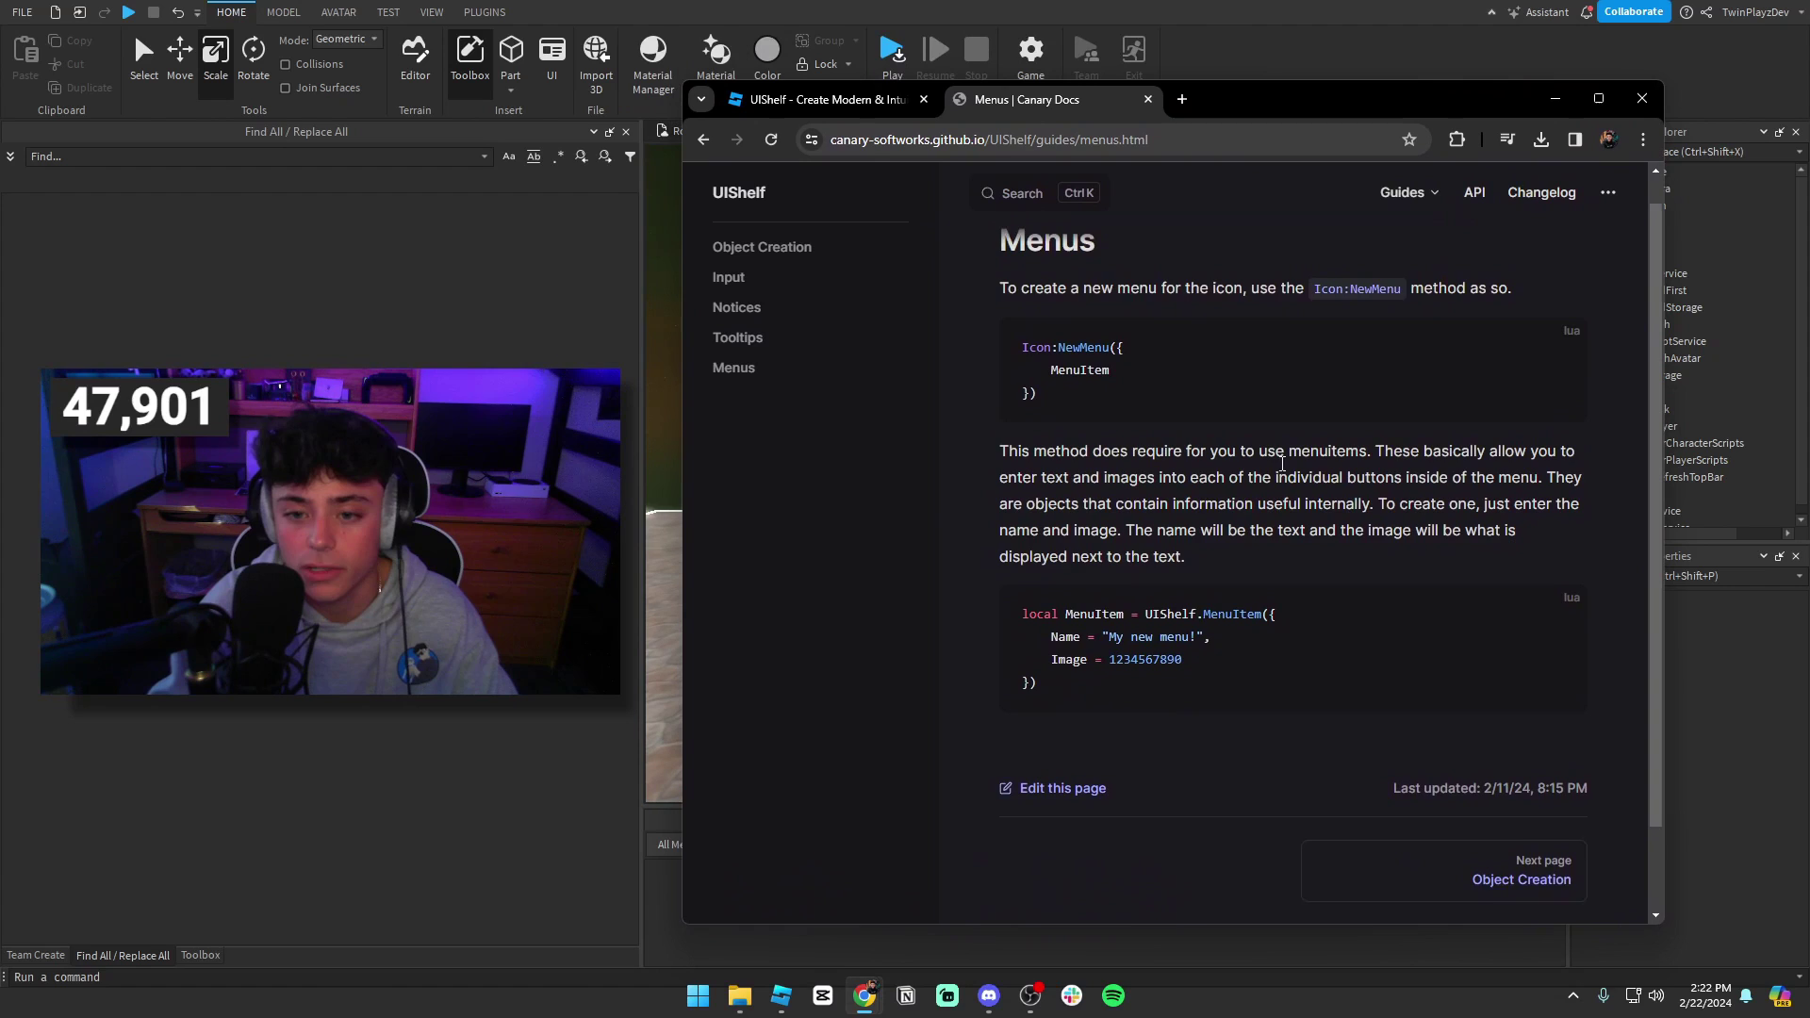
scroll(1287, 457, up, 1)
click(823, 100)
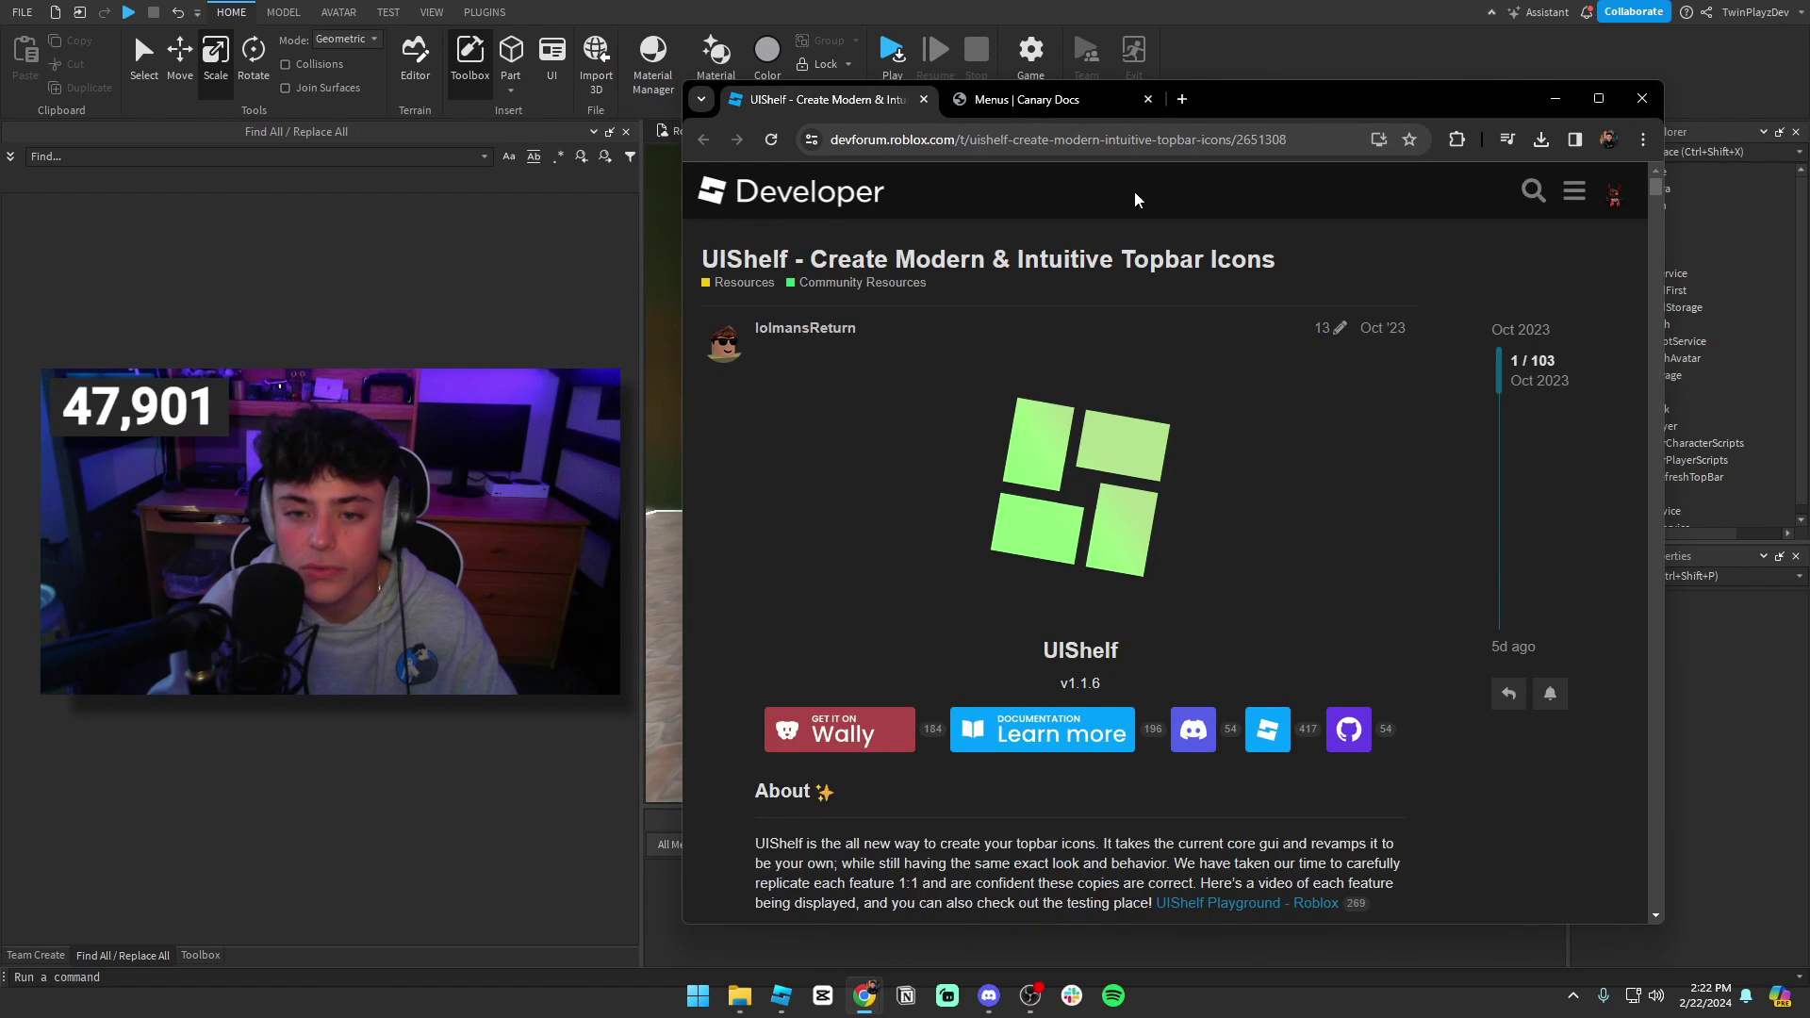
click(1056, 100)
click(1149, 99)
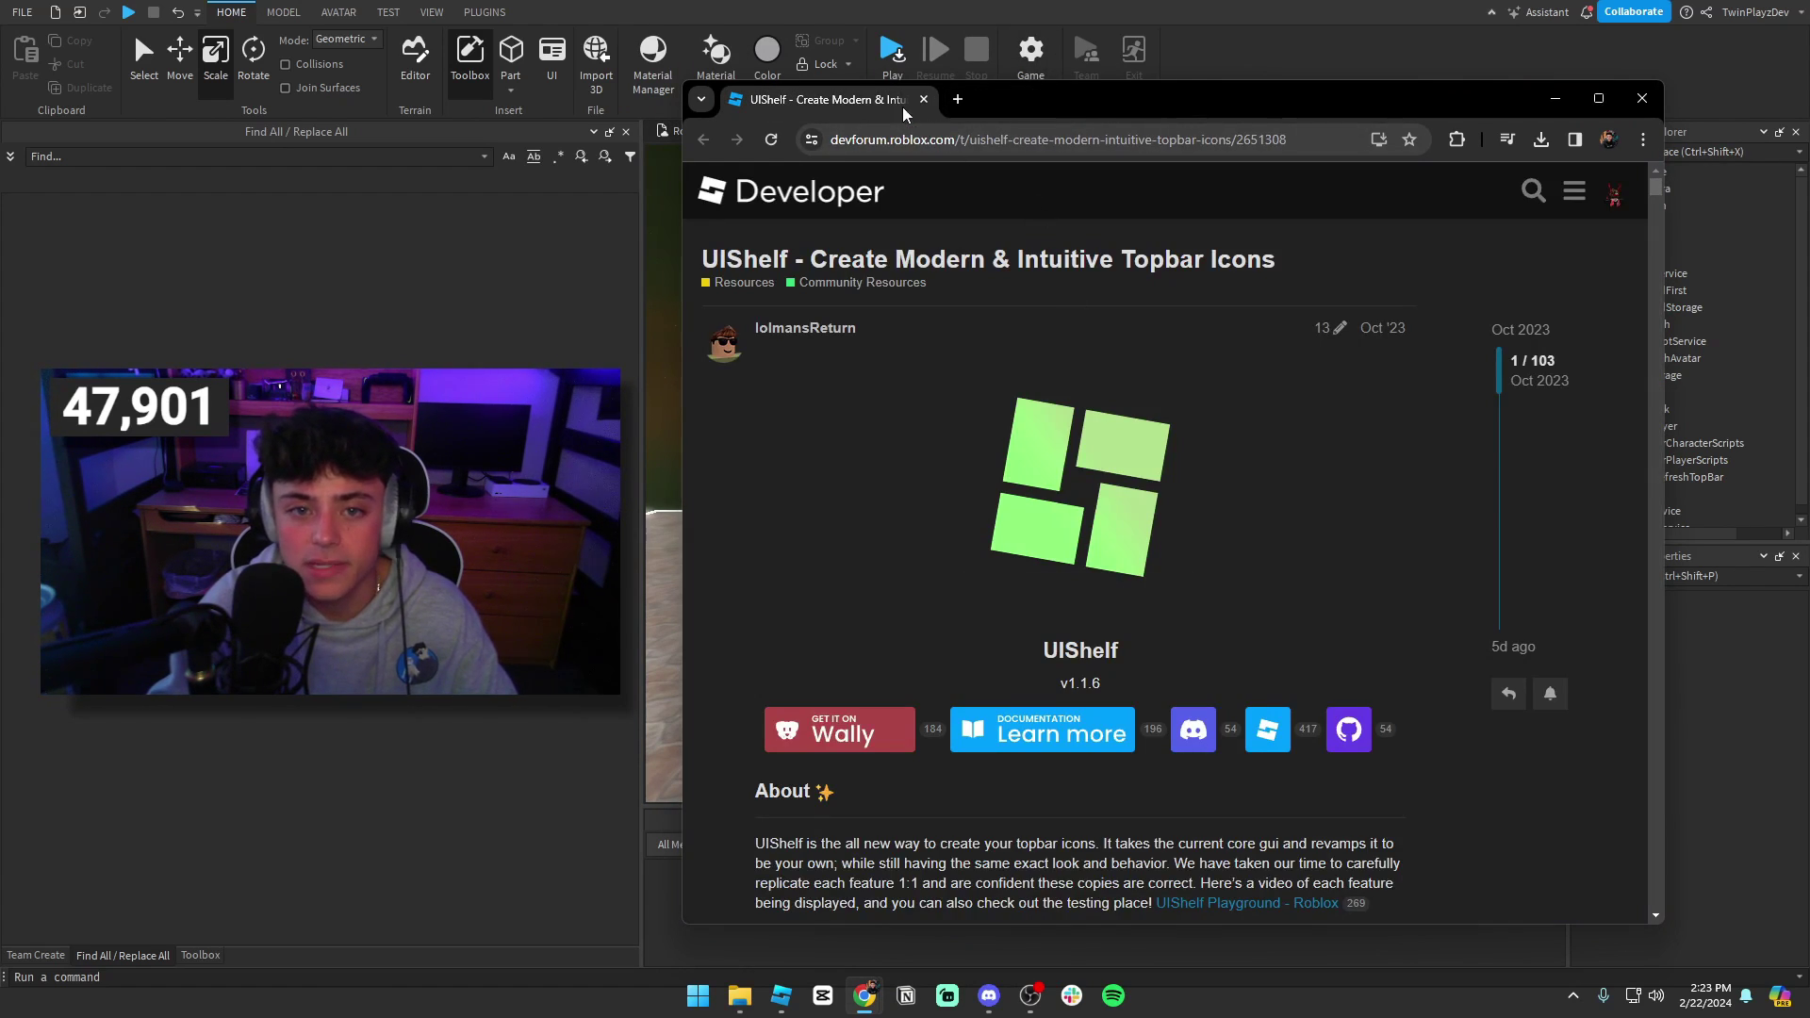
drag(902, 105, 0, 71)
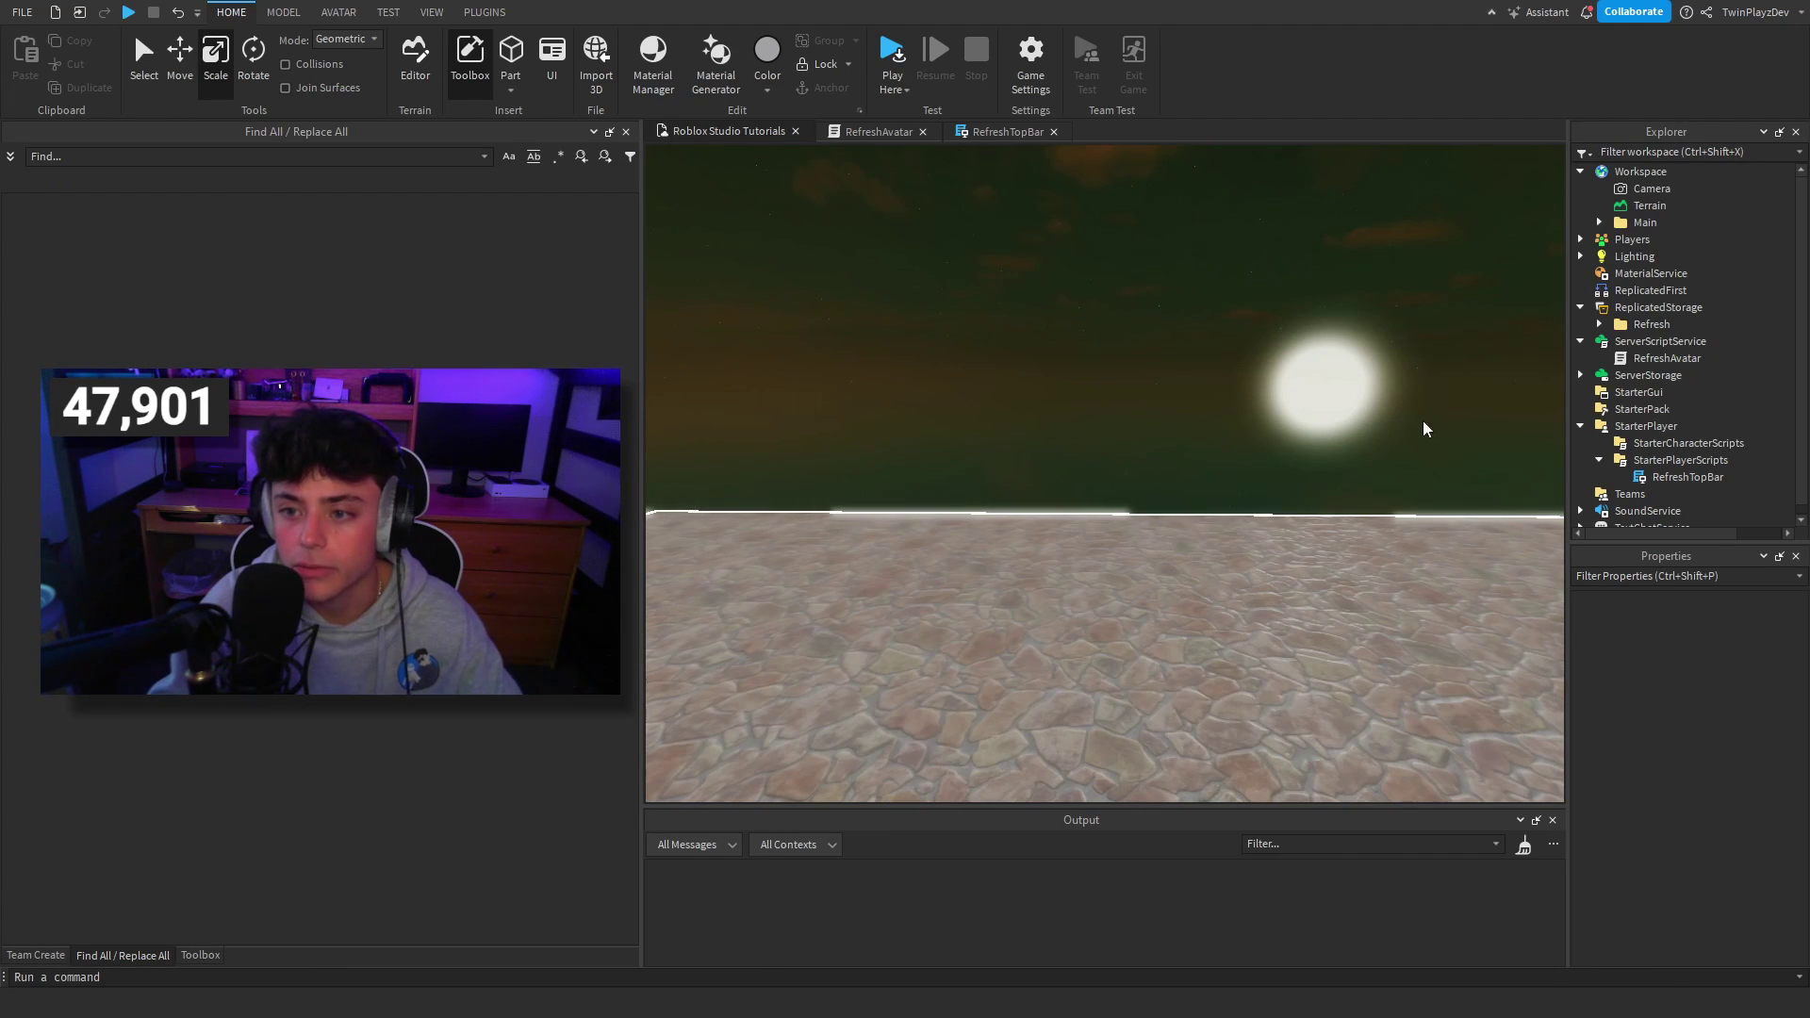
Step: Expand the Refresh folder in ReplicatedStorage and inspect its RefreshEvent and Signal objects
click(1597, 325)
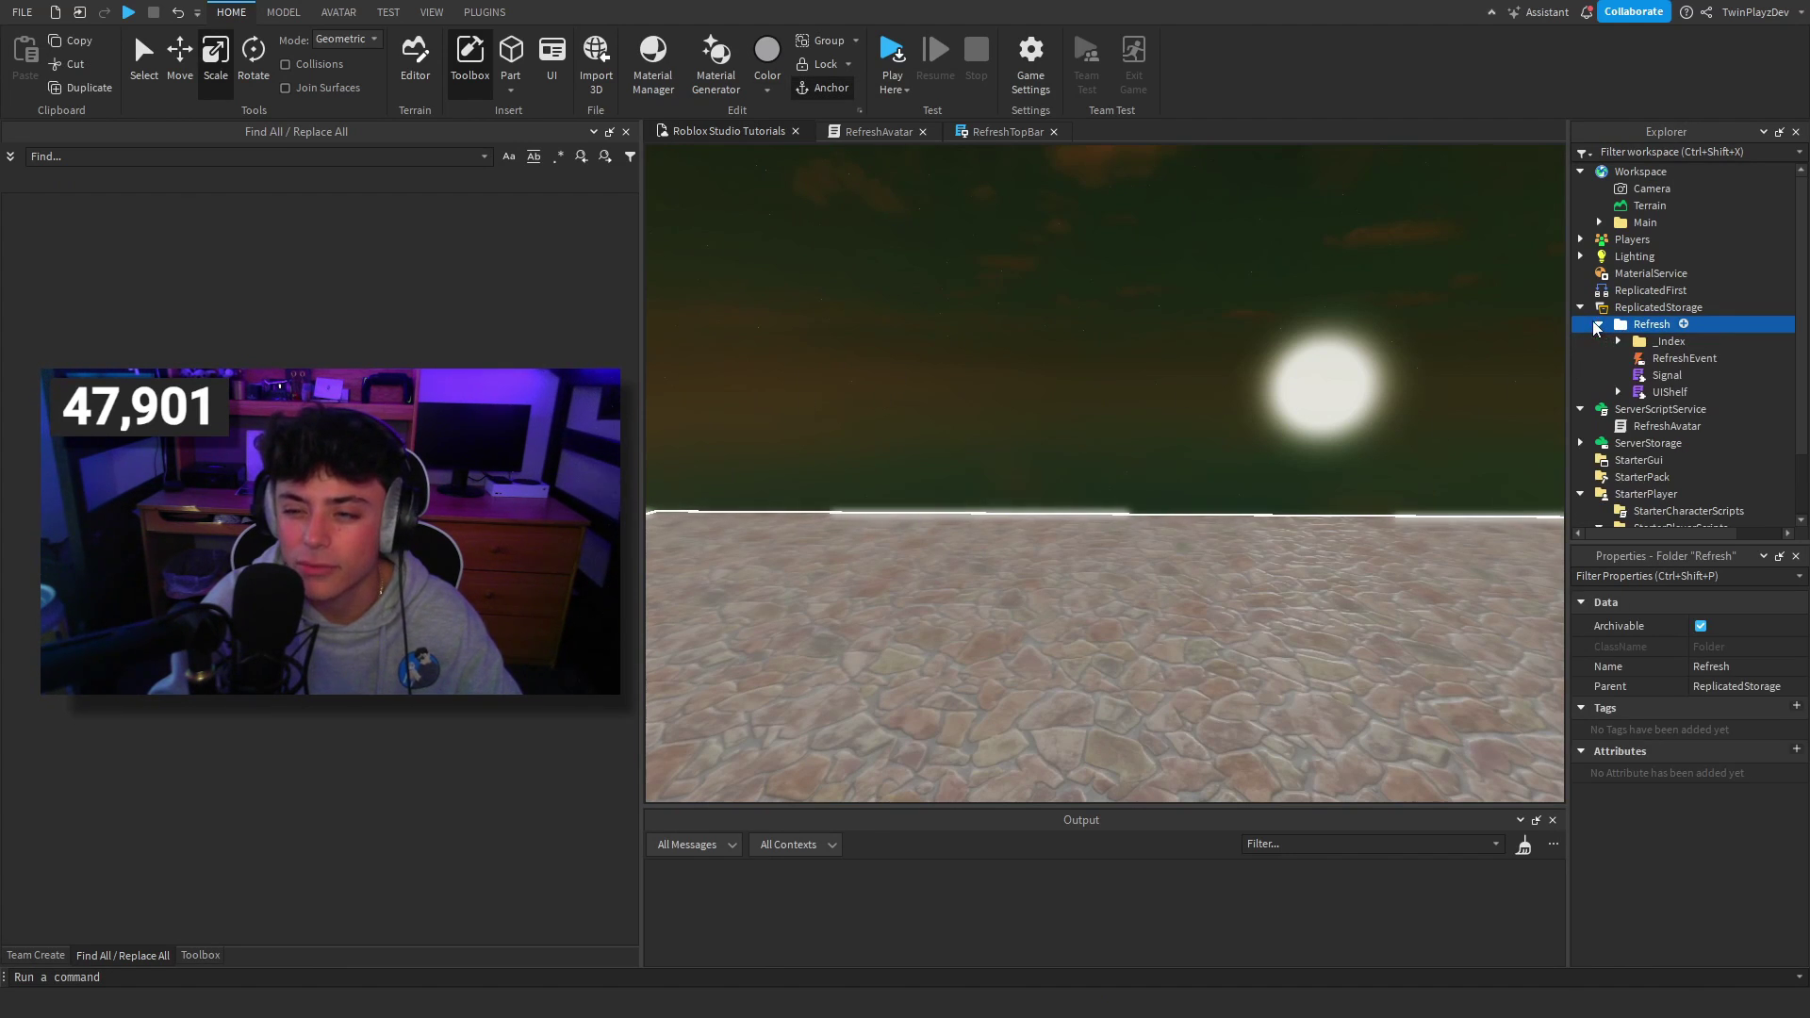
click(1664, 358)
click(1665, 376)
click(1665, 358)
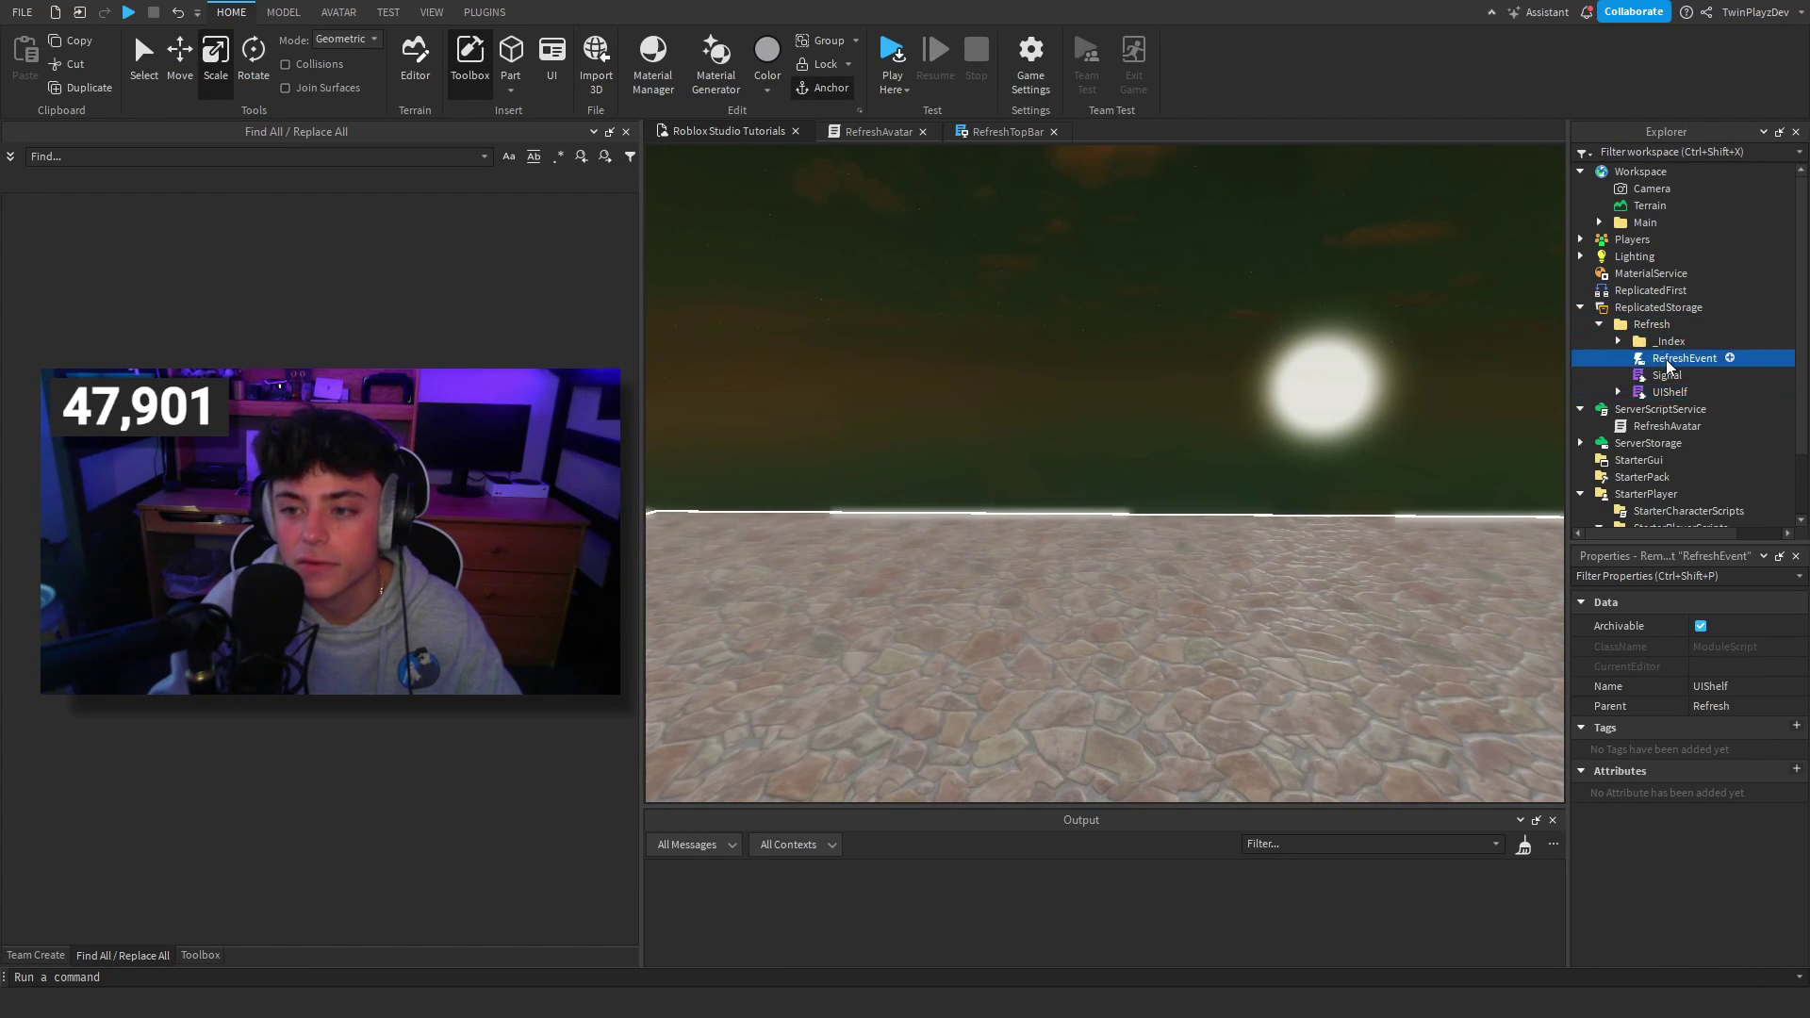
Step: Open the UIShelf module script in the Refresh folder, look through its code and close it
click(1656, 392)
double_click(1654, 395)
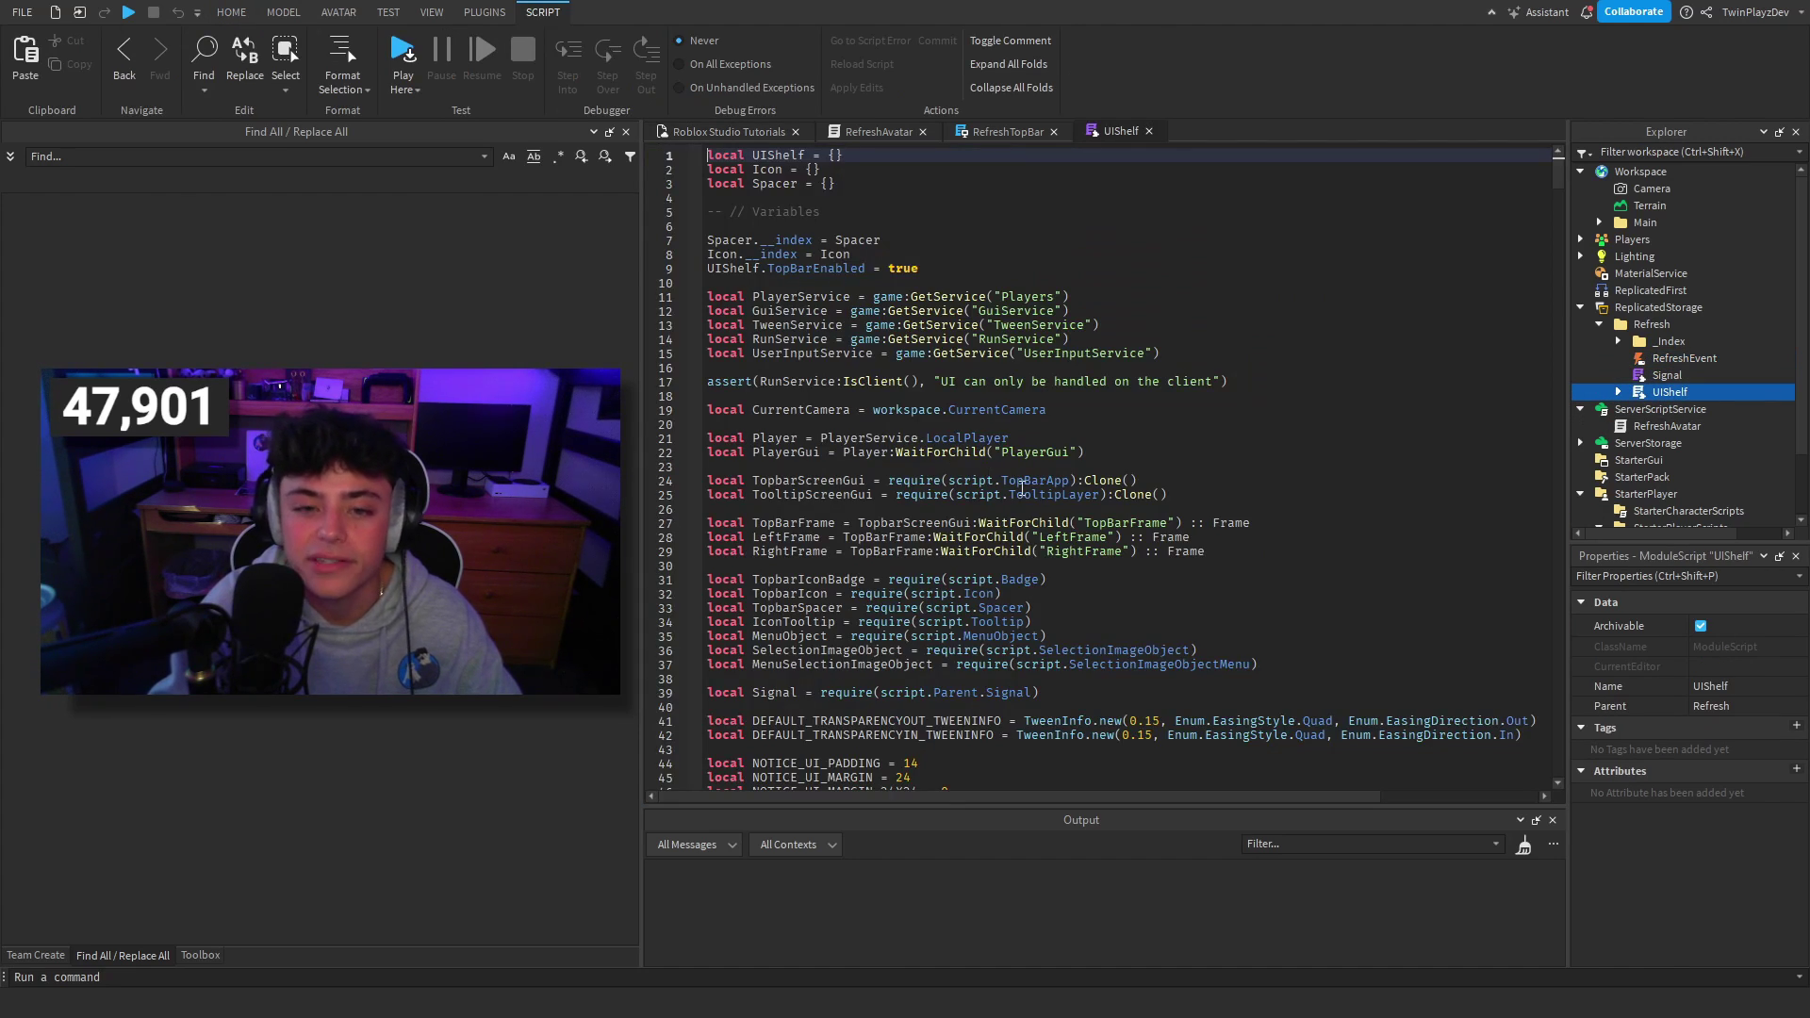
scroll(1158, 426, down, 20)
scroll(1158, 426, up, 15)
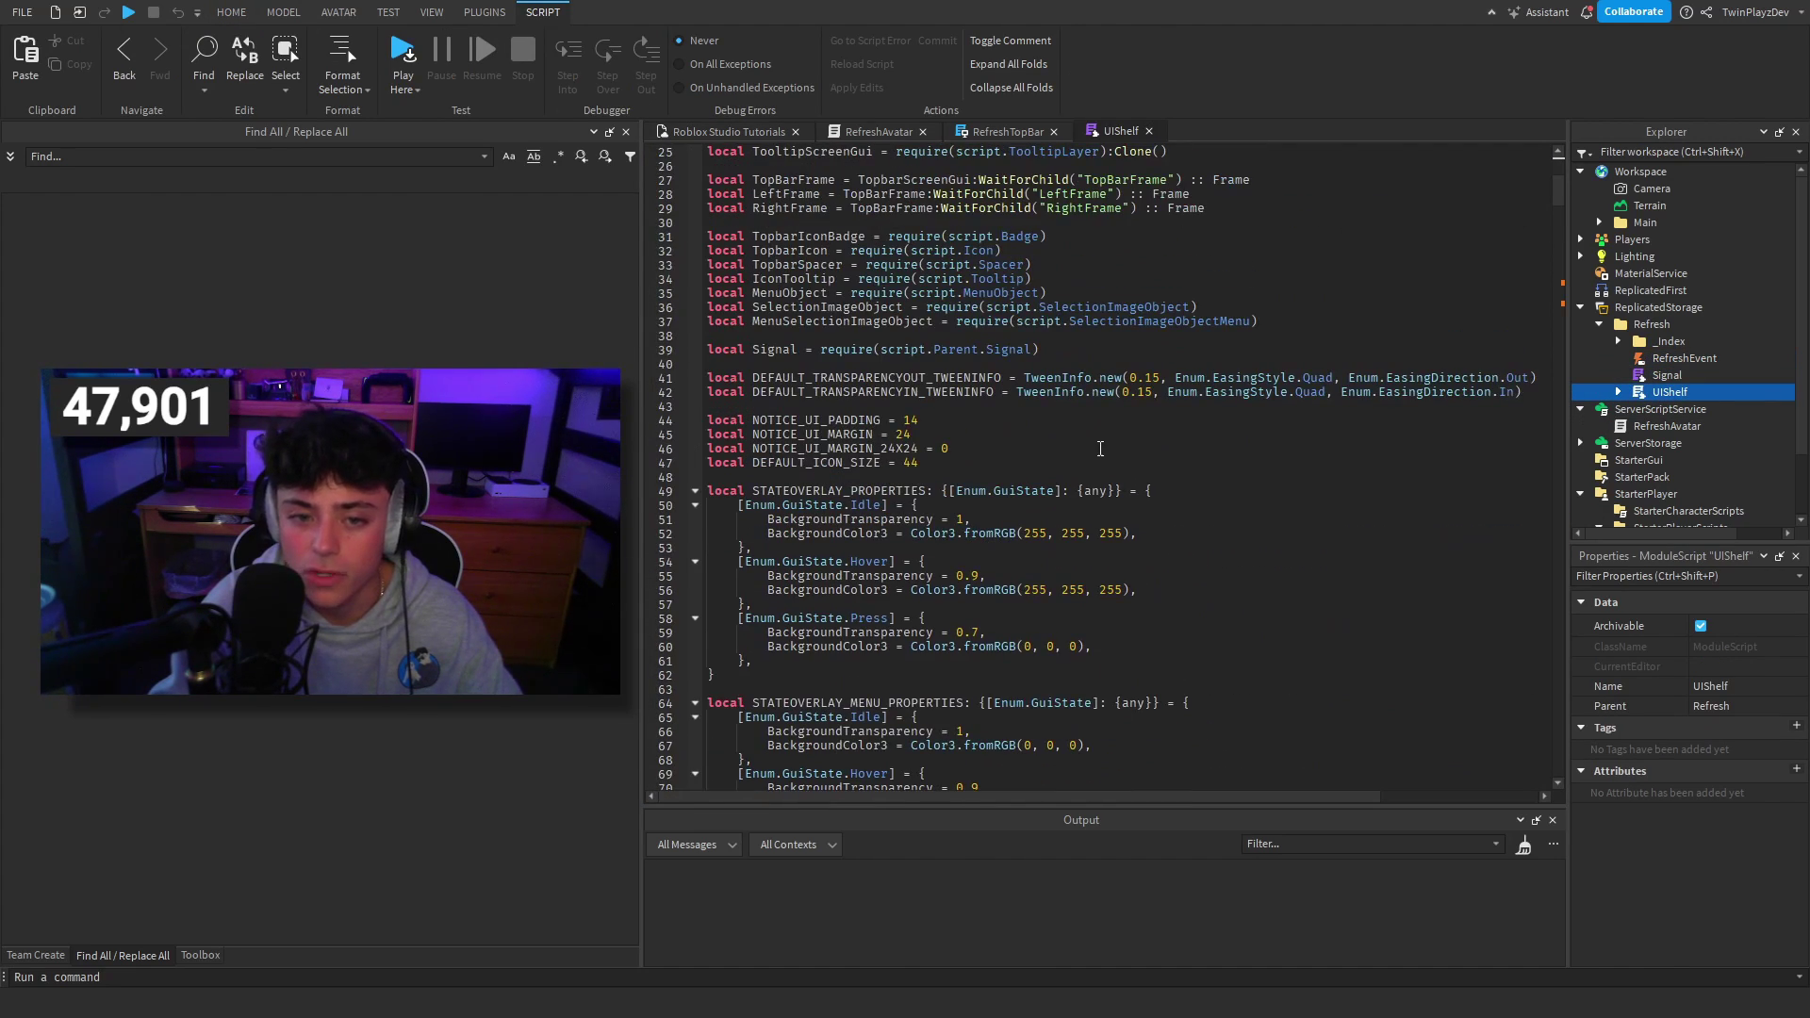
scroll(1091, 453, up, 1)
click(1149, 132)
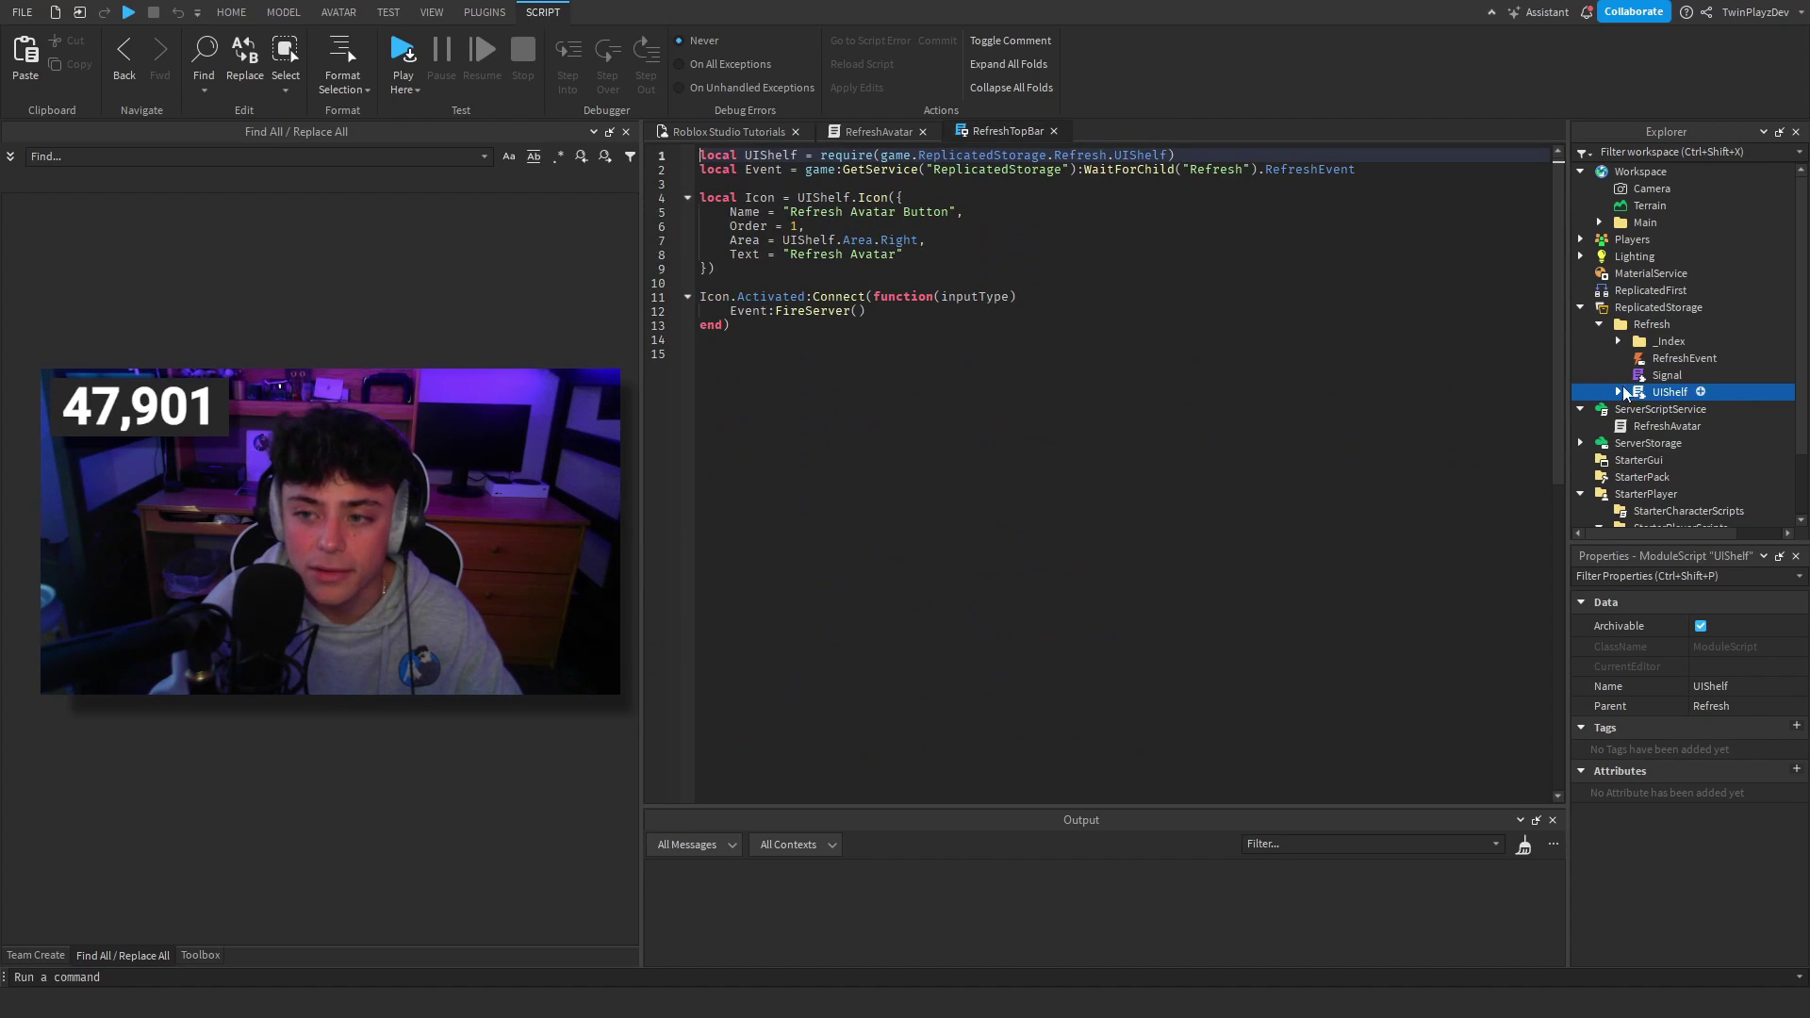
Step: Review the RefreshAvatar script in ServerScriptService and open the RefreshTopBar script in StarterPlayerScripts
click(730, 131)
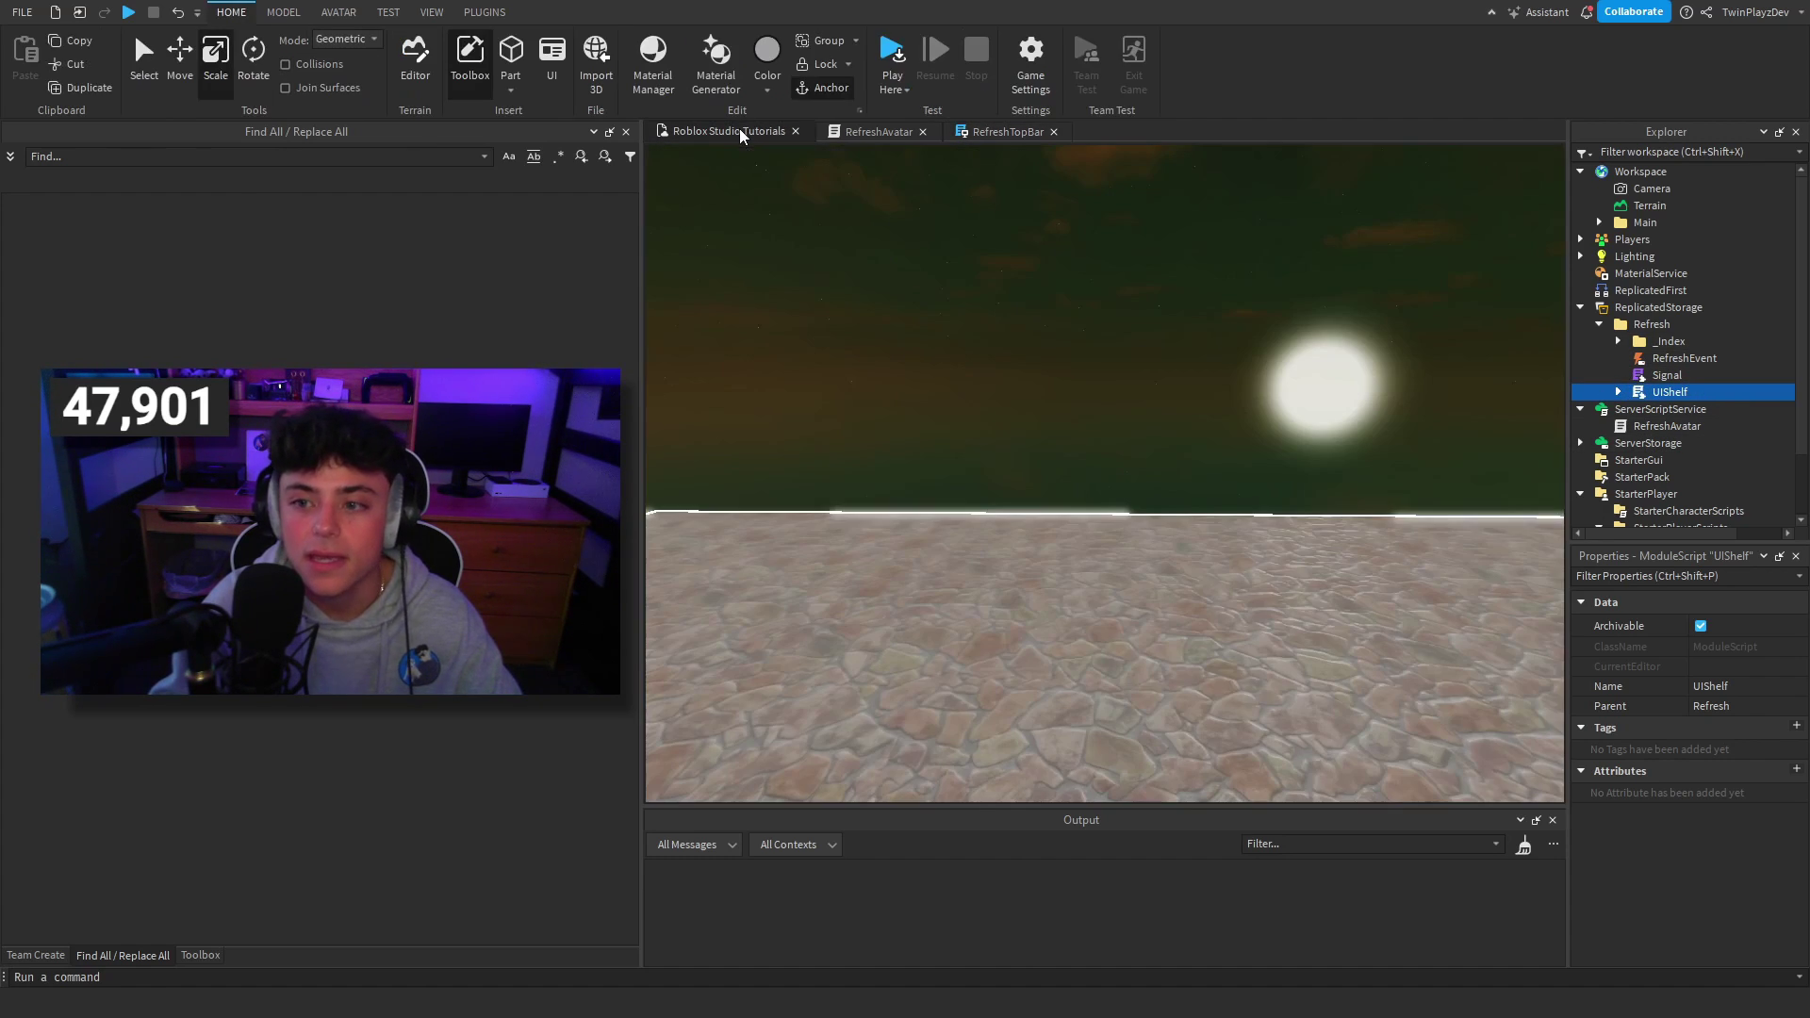
double_click(1665, 426)
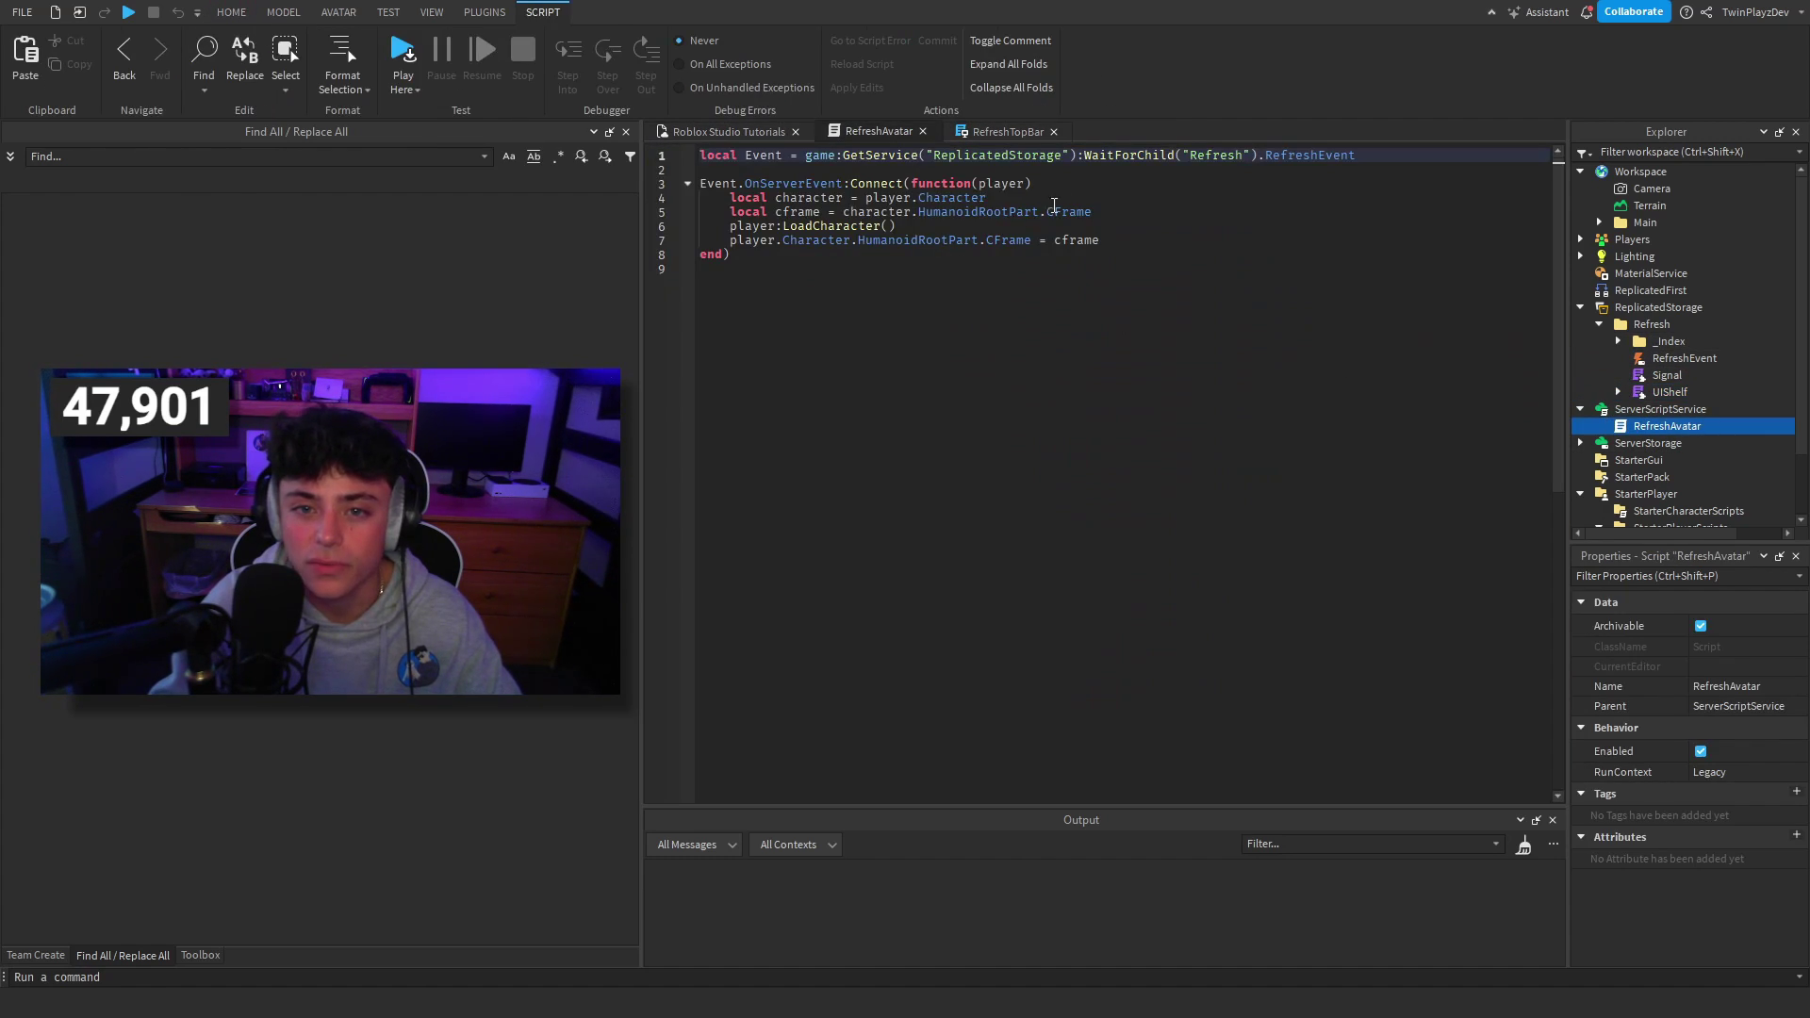
scroll(1706, 434, down, 2)
double_click(1688, 469)
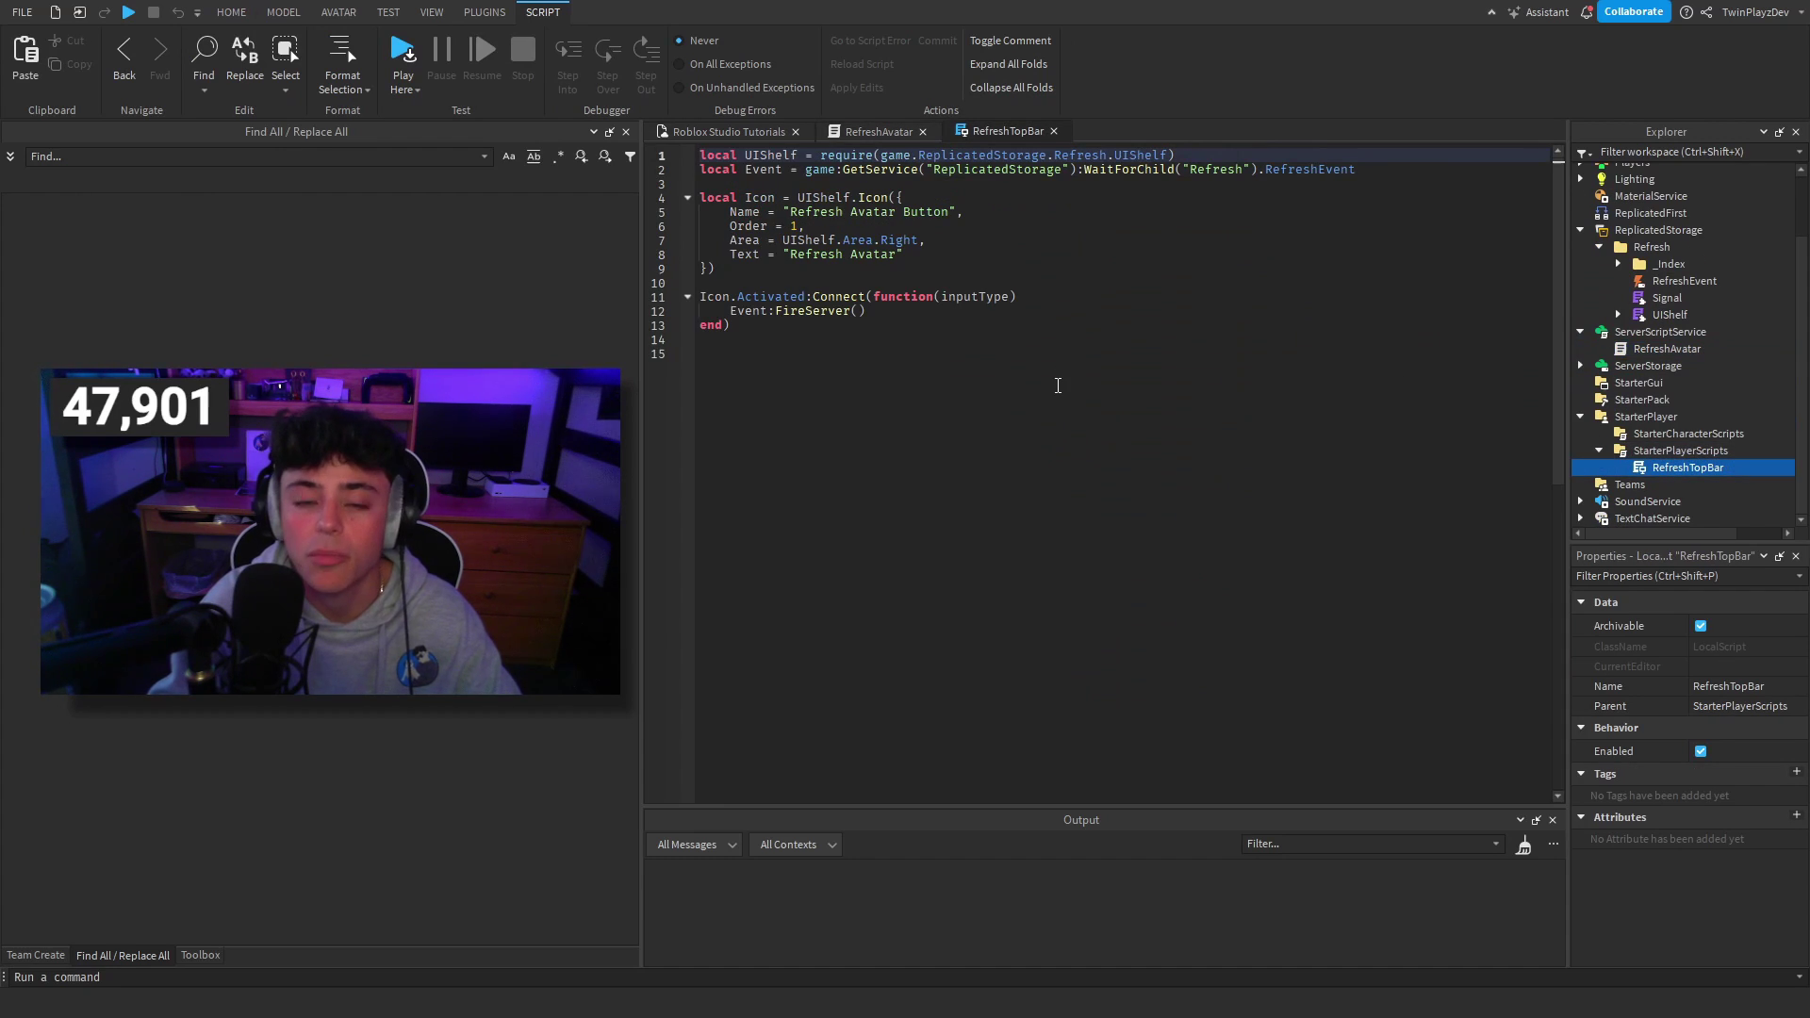
Step: Examine the line in RefreshTopBar that requires the UIShelf module from ReplicatedStorage
click(1058, 386)
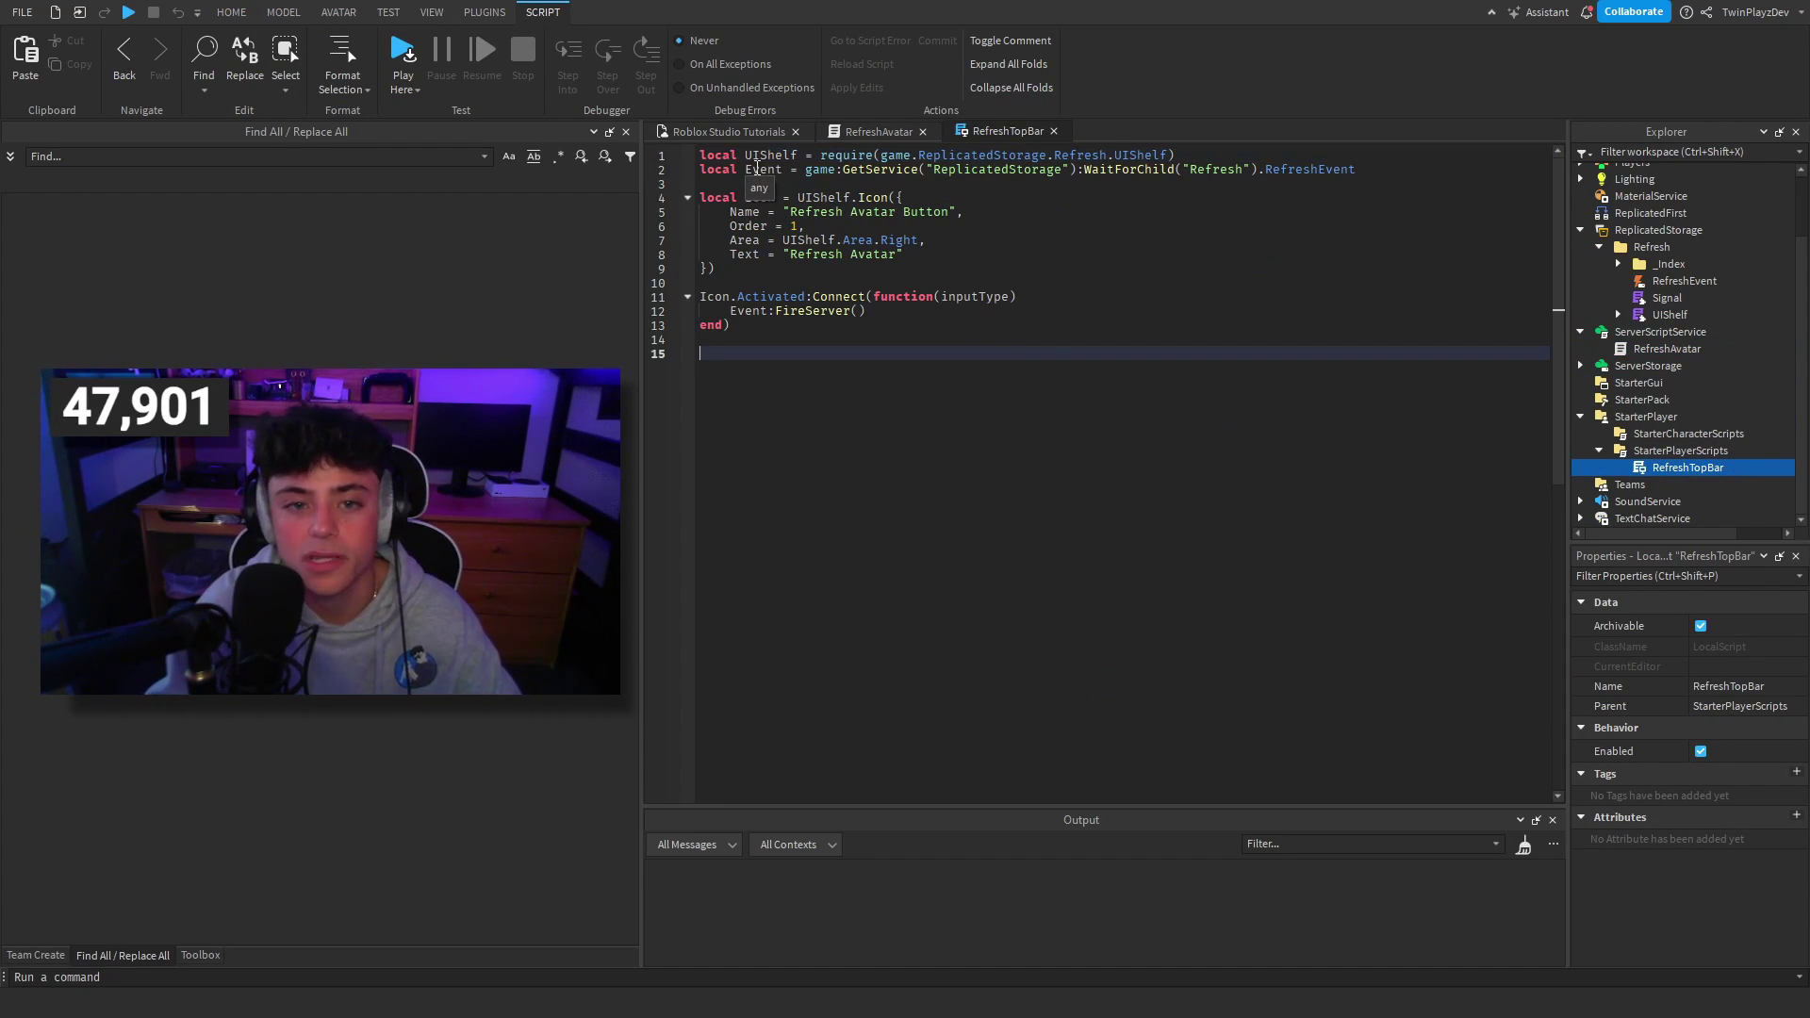
click(758, 169)
click(762, 156)
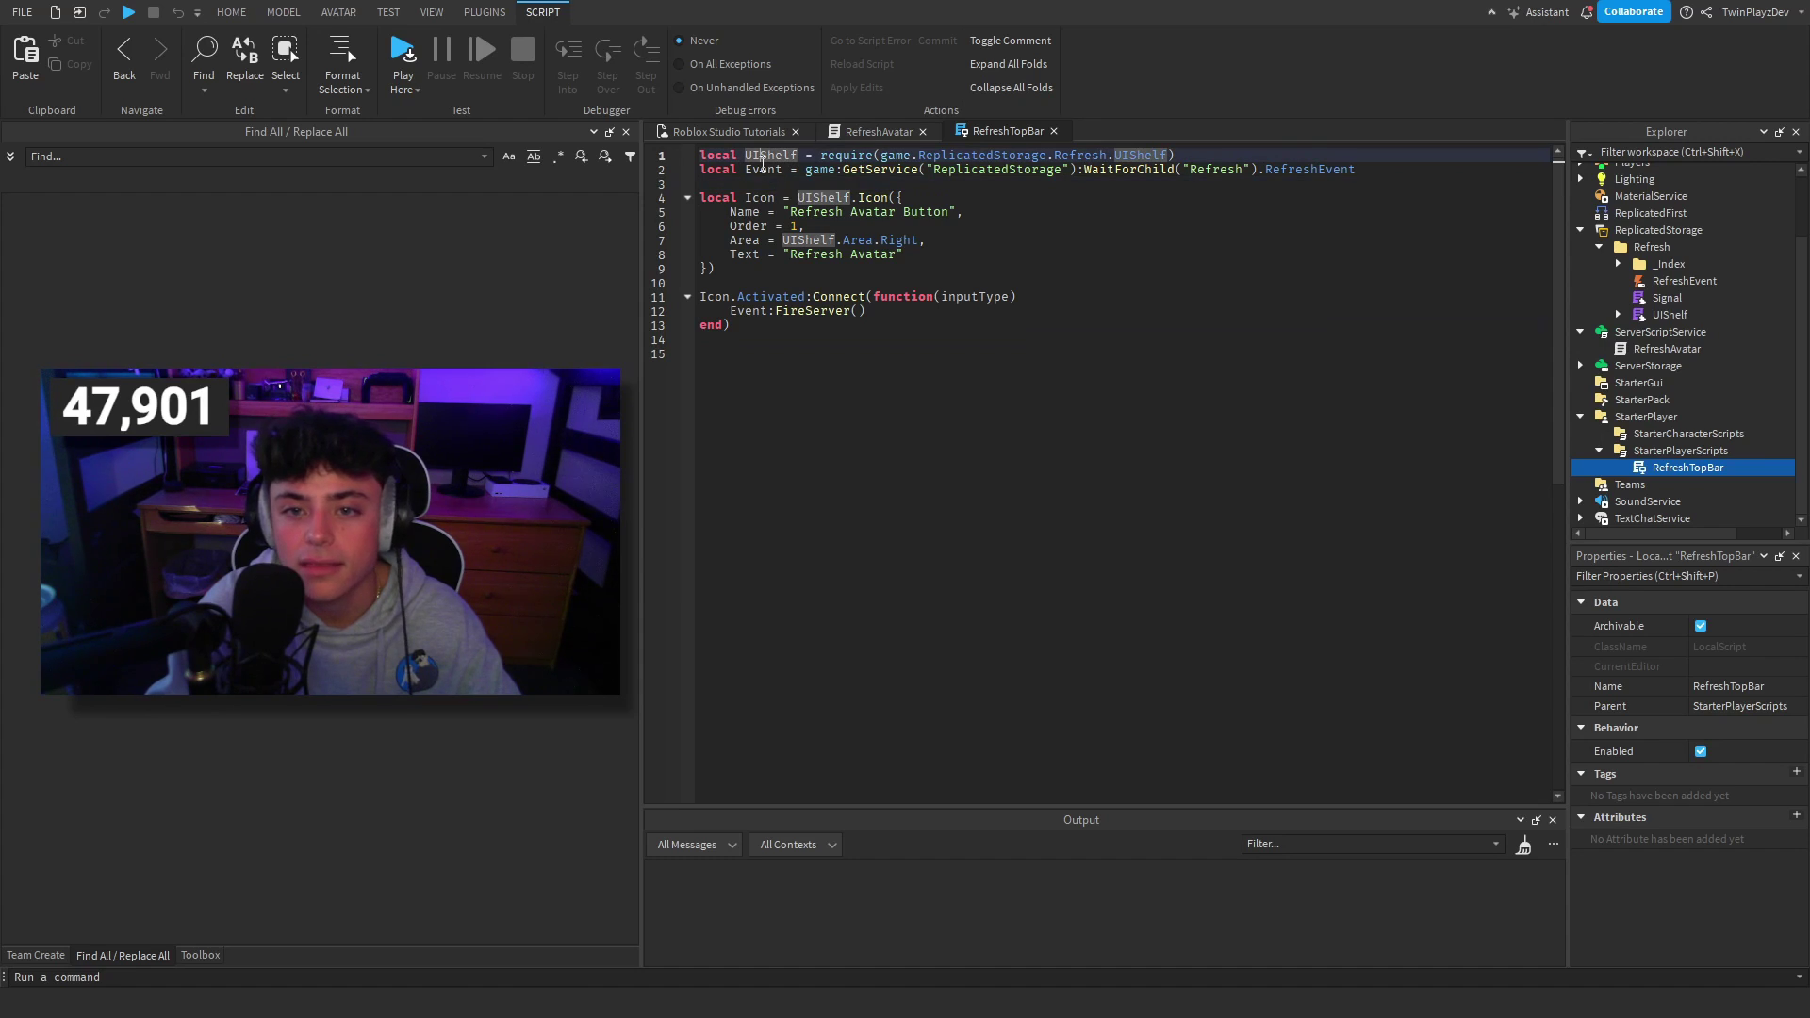
click(768, 170)
click(768, 155)
click(823, 157)
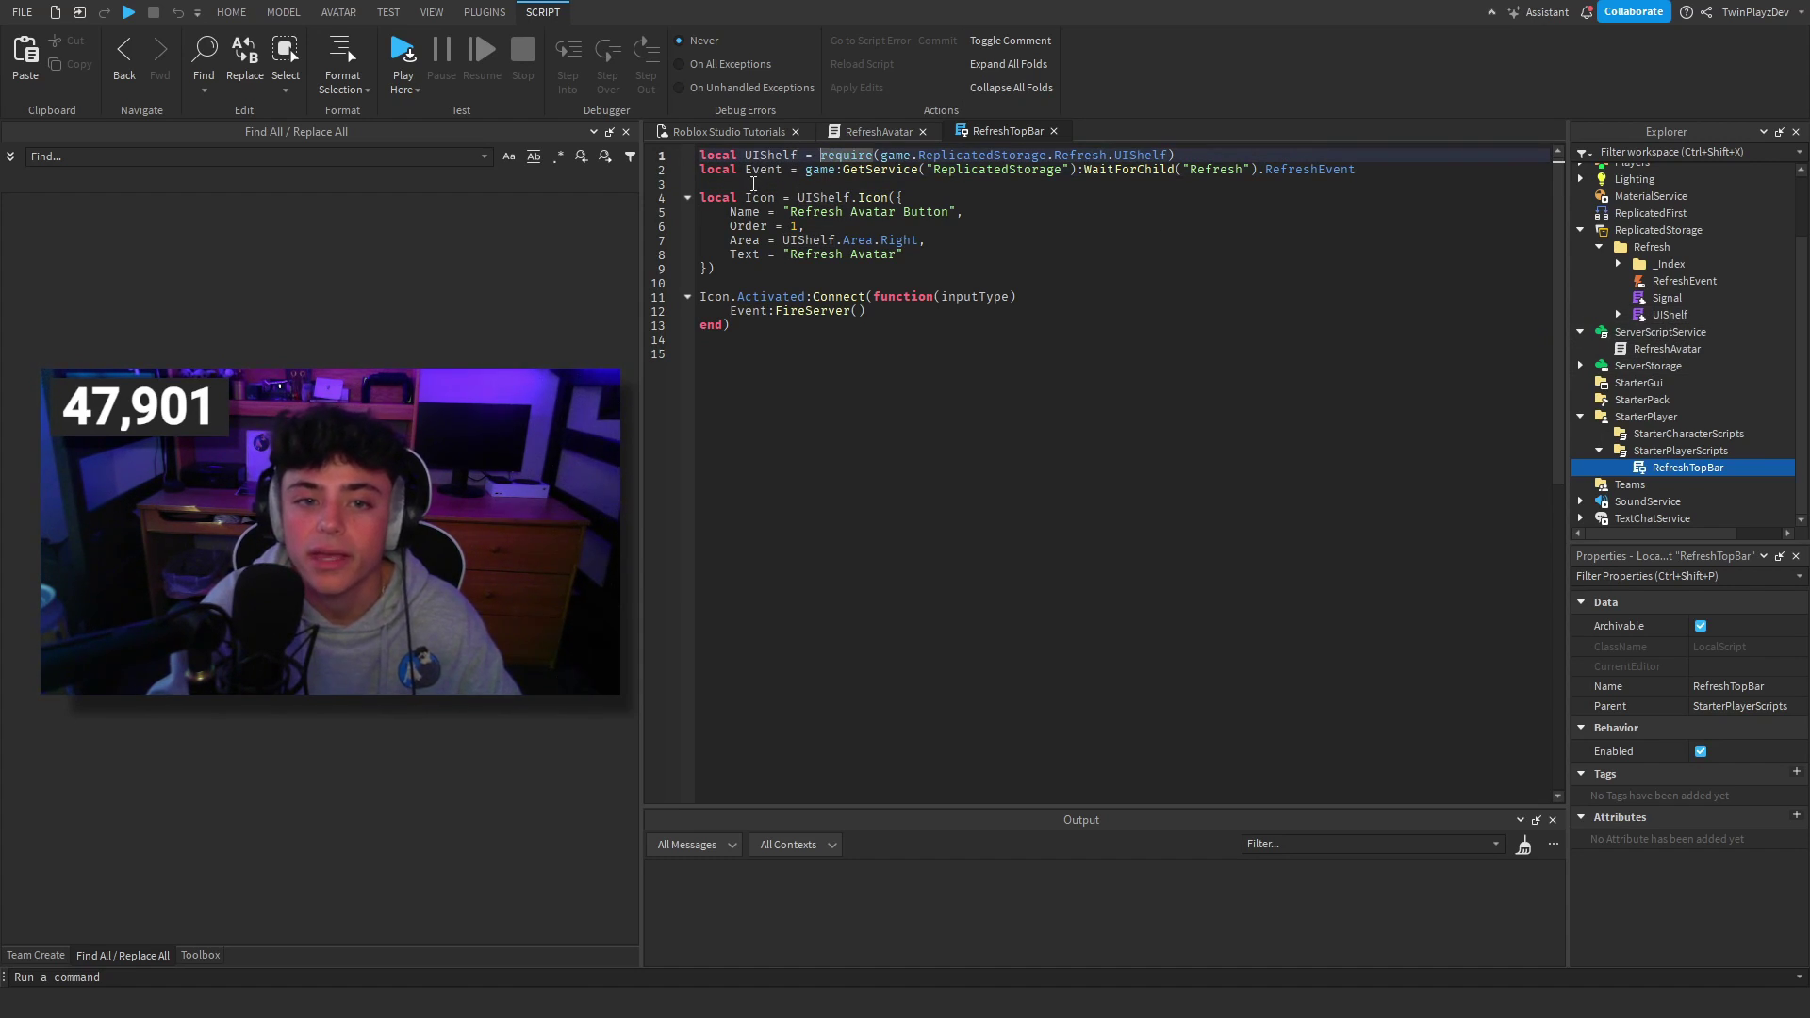
Step: Examine the Event variable line in RefreshTopBar that references RefreshEvent in the Refresh folder
drag(753, 184, 795, 341)
click(796, 341)
drag(738, 171, 1360, 172)
click(1343, 171)
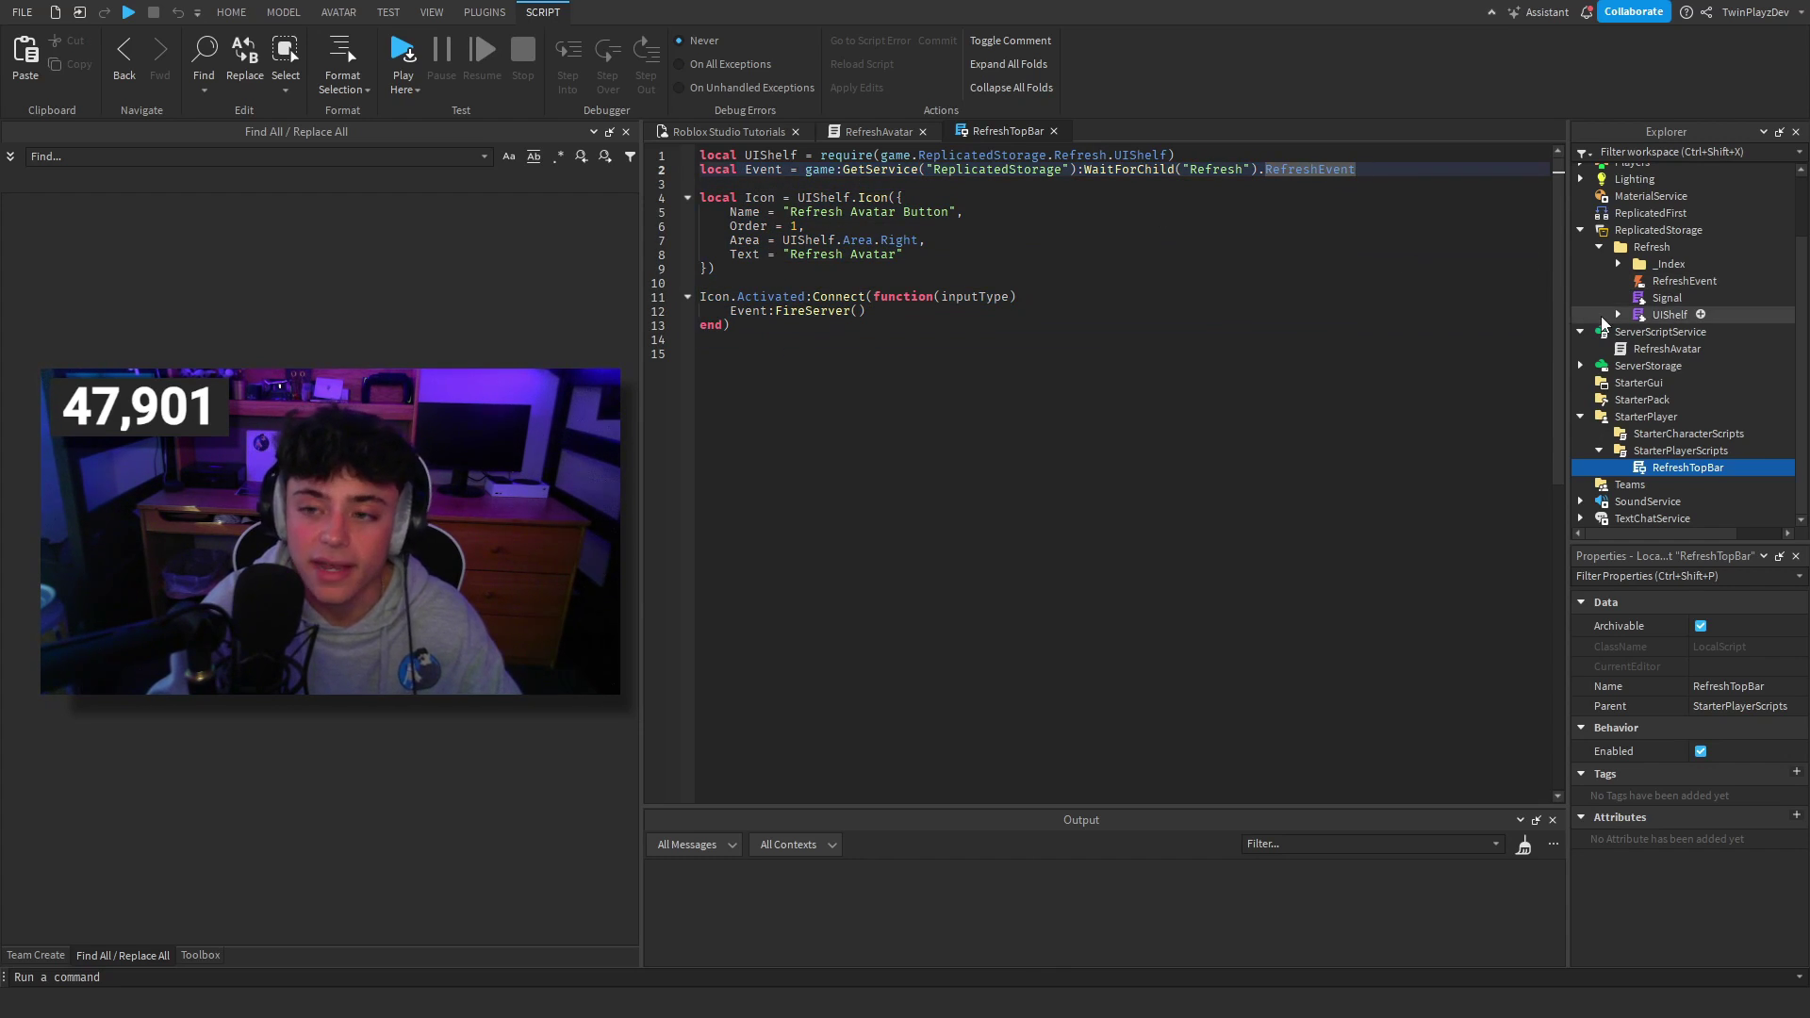
Step: Select RefreshEvent in the Refresh folder and examine the Icon definition block in the RefreshTopBar script
click(1685, 281)
click(1124, 256)
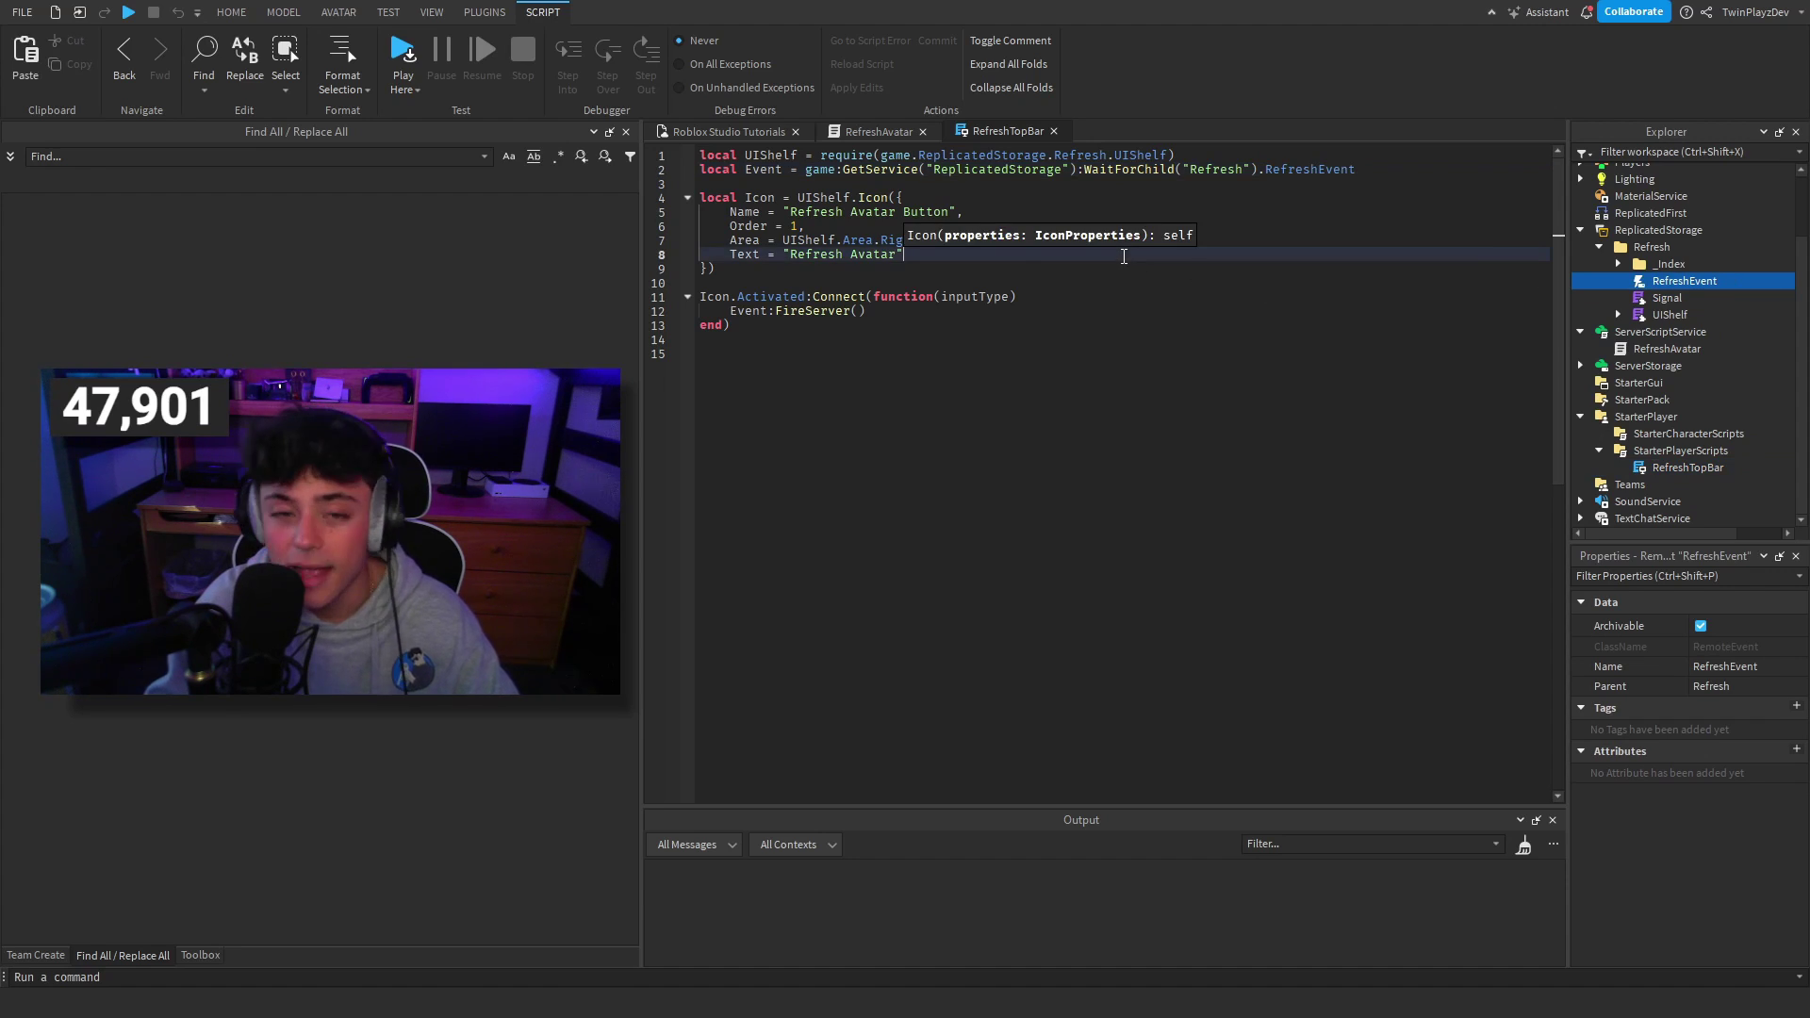
drag(738, 198, 799, 283)
click(799, 282)
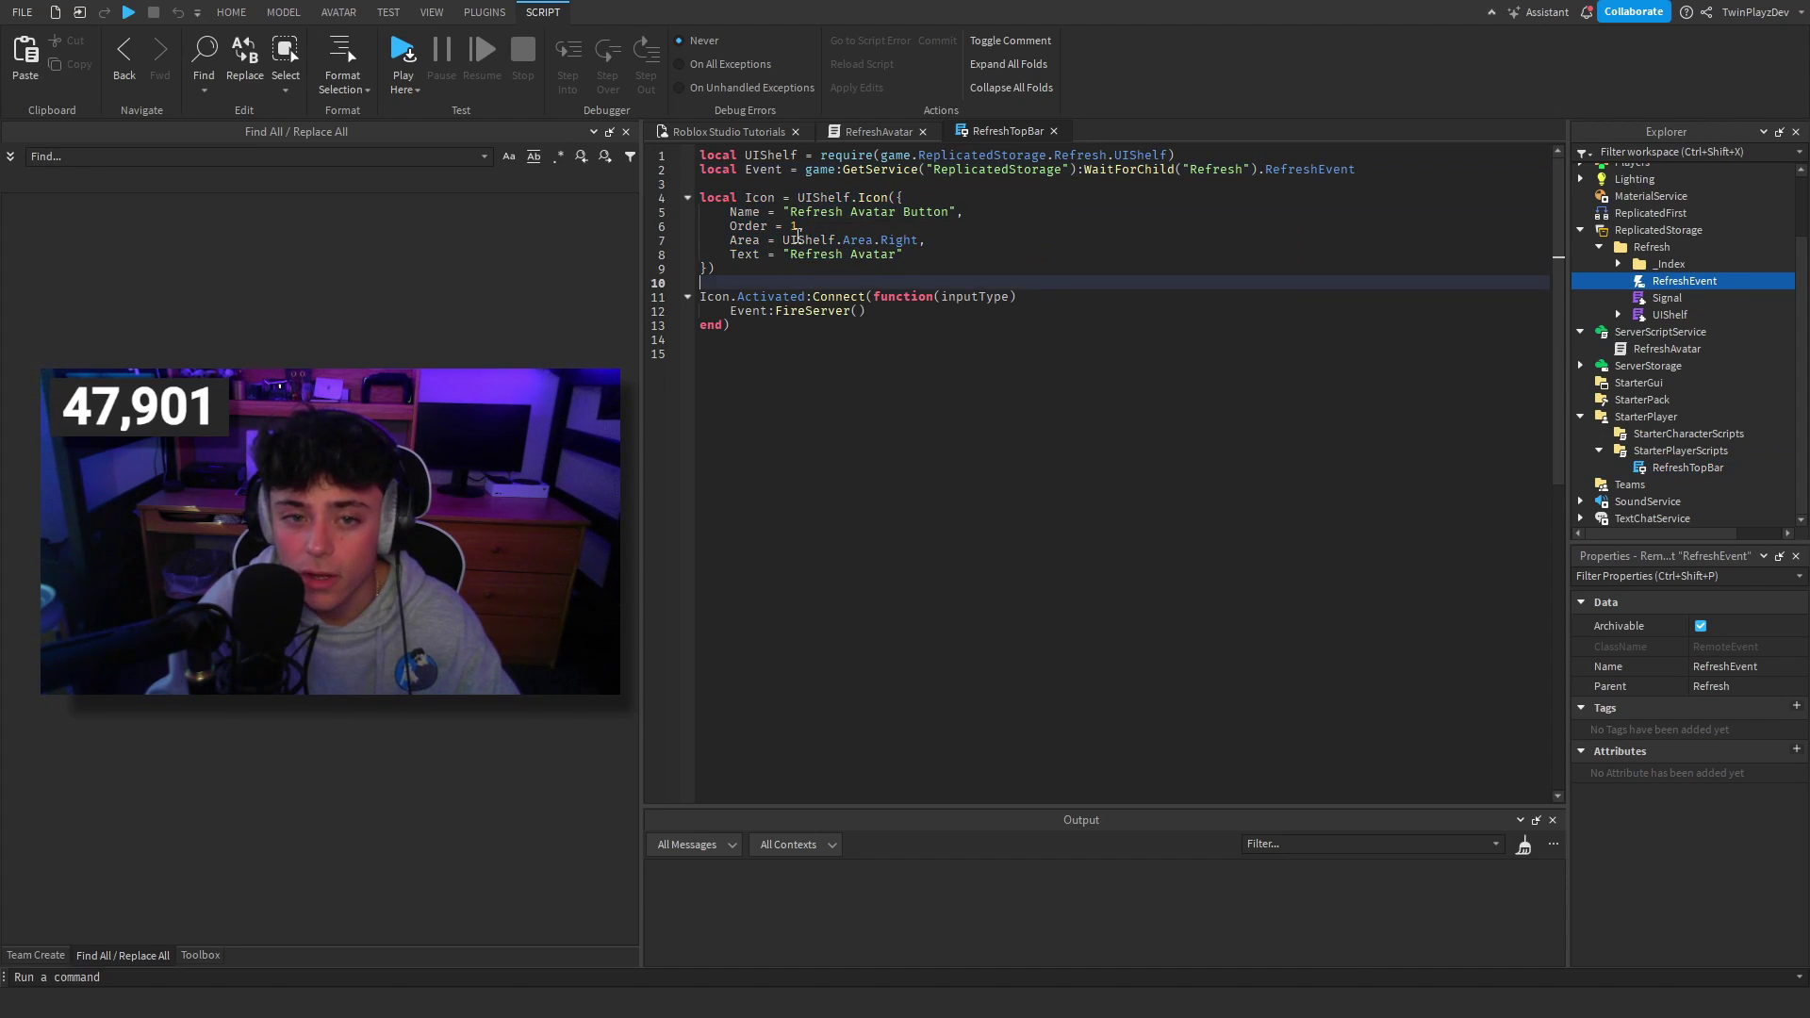
Step: Examine the Name, Order, Area and Text properties of the icon in the RefreshTopBar script
drag(731, 213, 1011, 209)
click(1011, 209)
mouse_move(730, 226)
mouse_down()
mouse_move(850, 236)
mouse_move(824, 229)
mouse_up()
click(825, 229)
drag(703, 240, 931, 241)
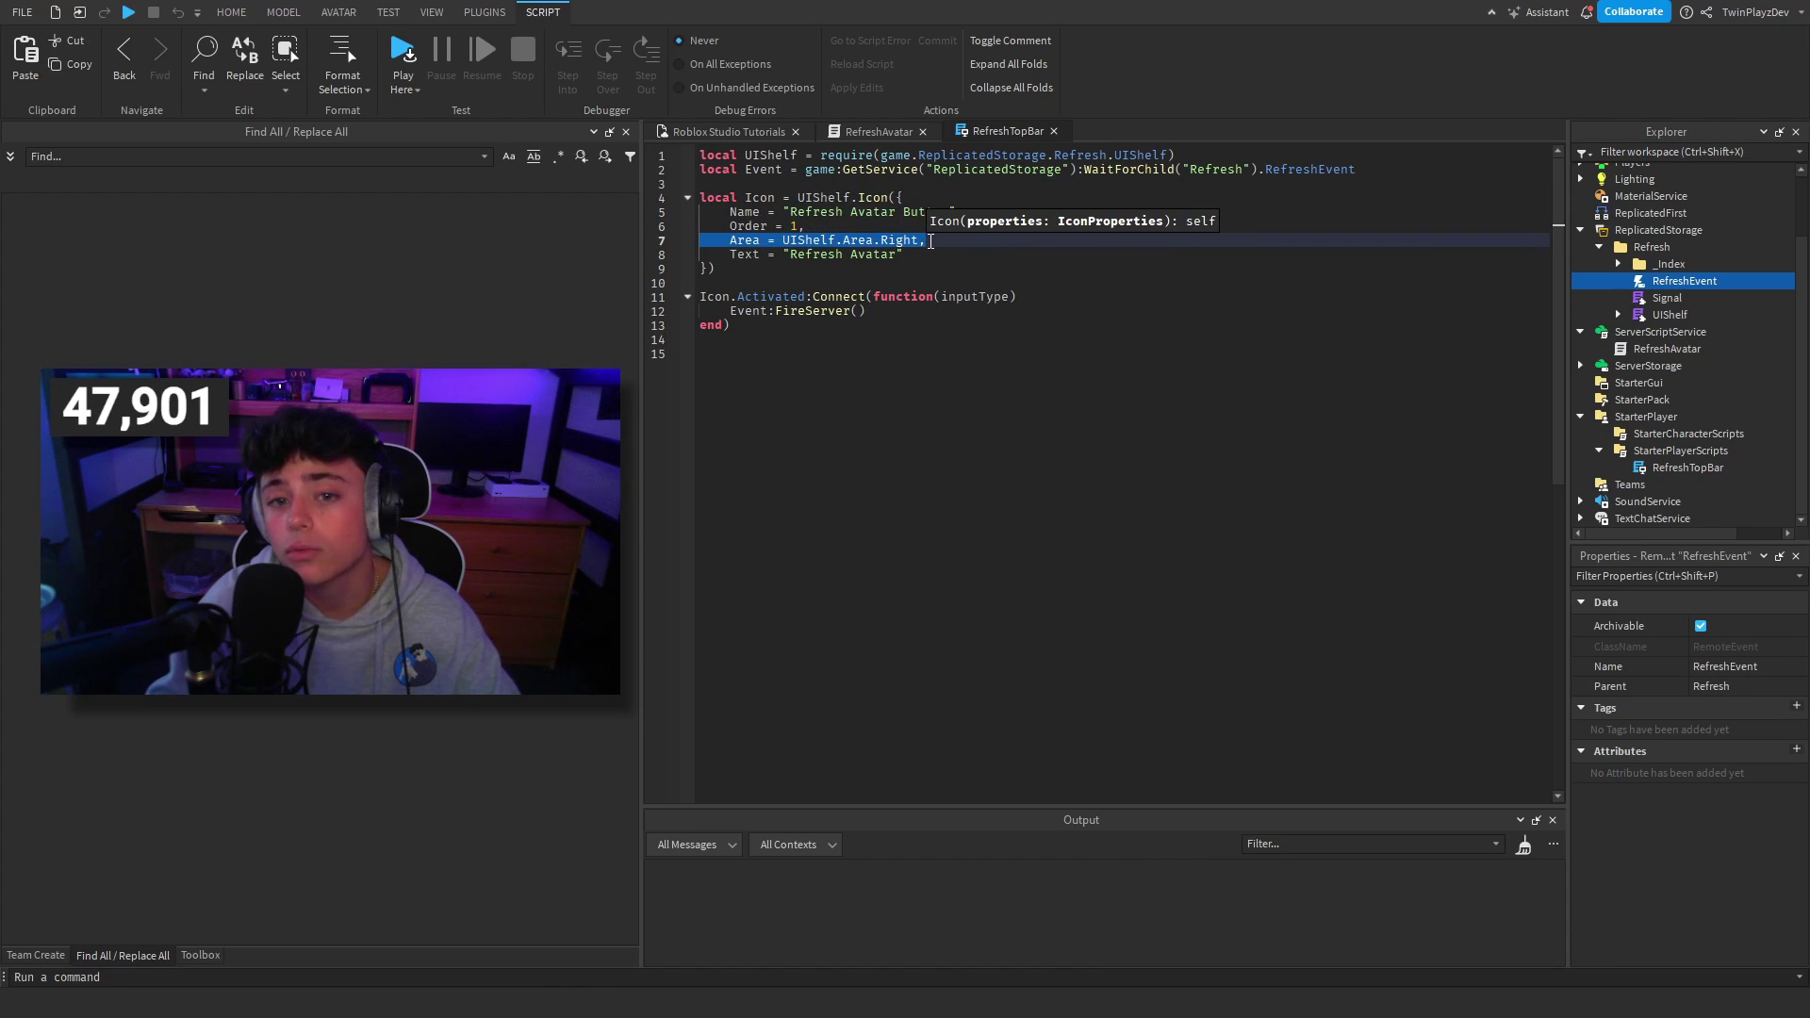
double_click(901, 240)
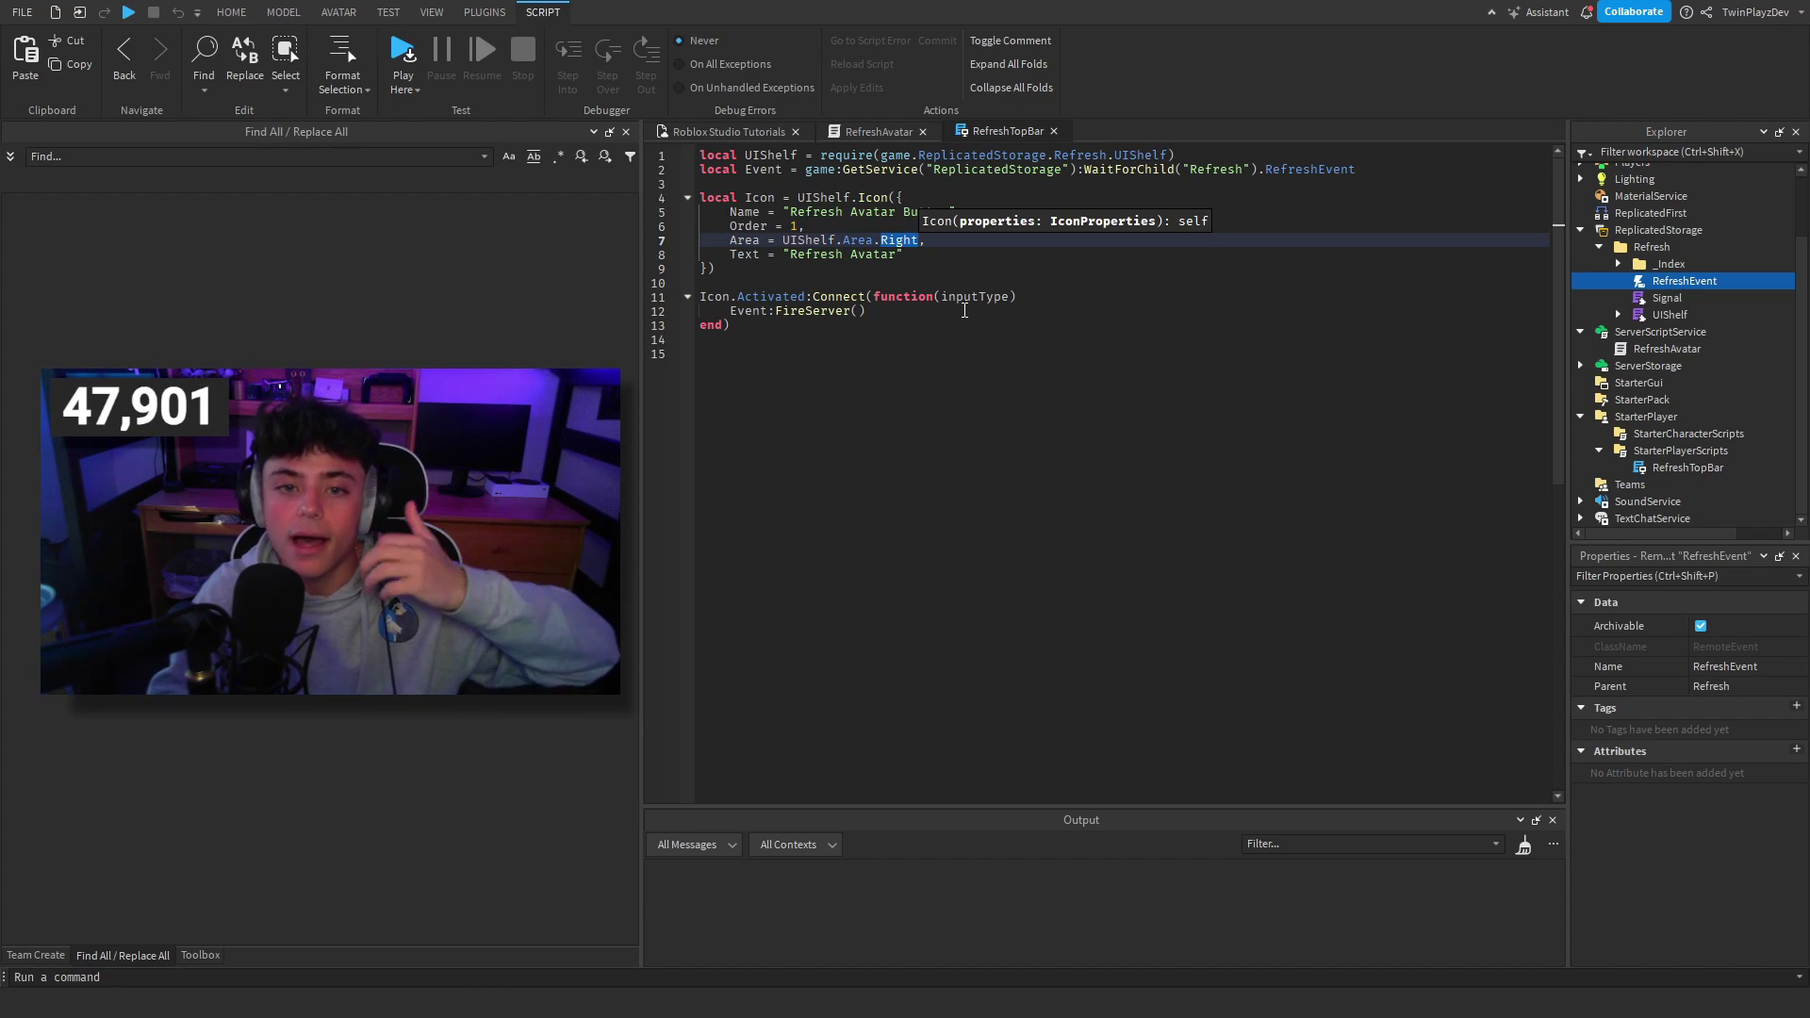
drag(727, 254, 922, 252)
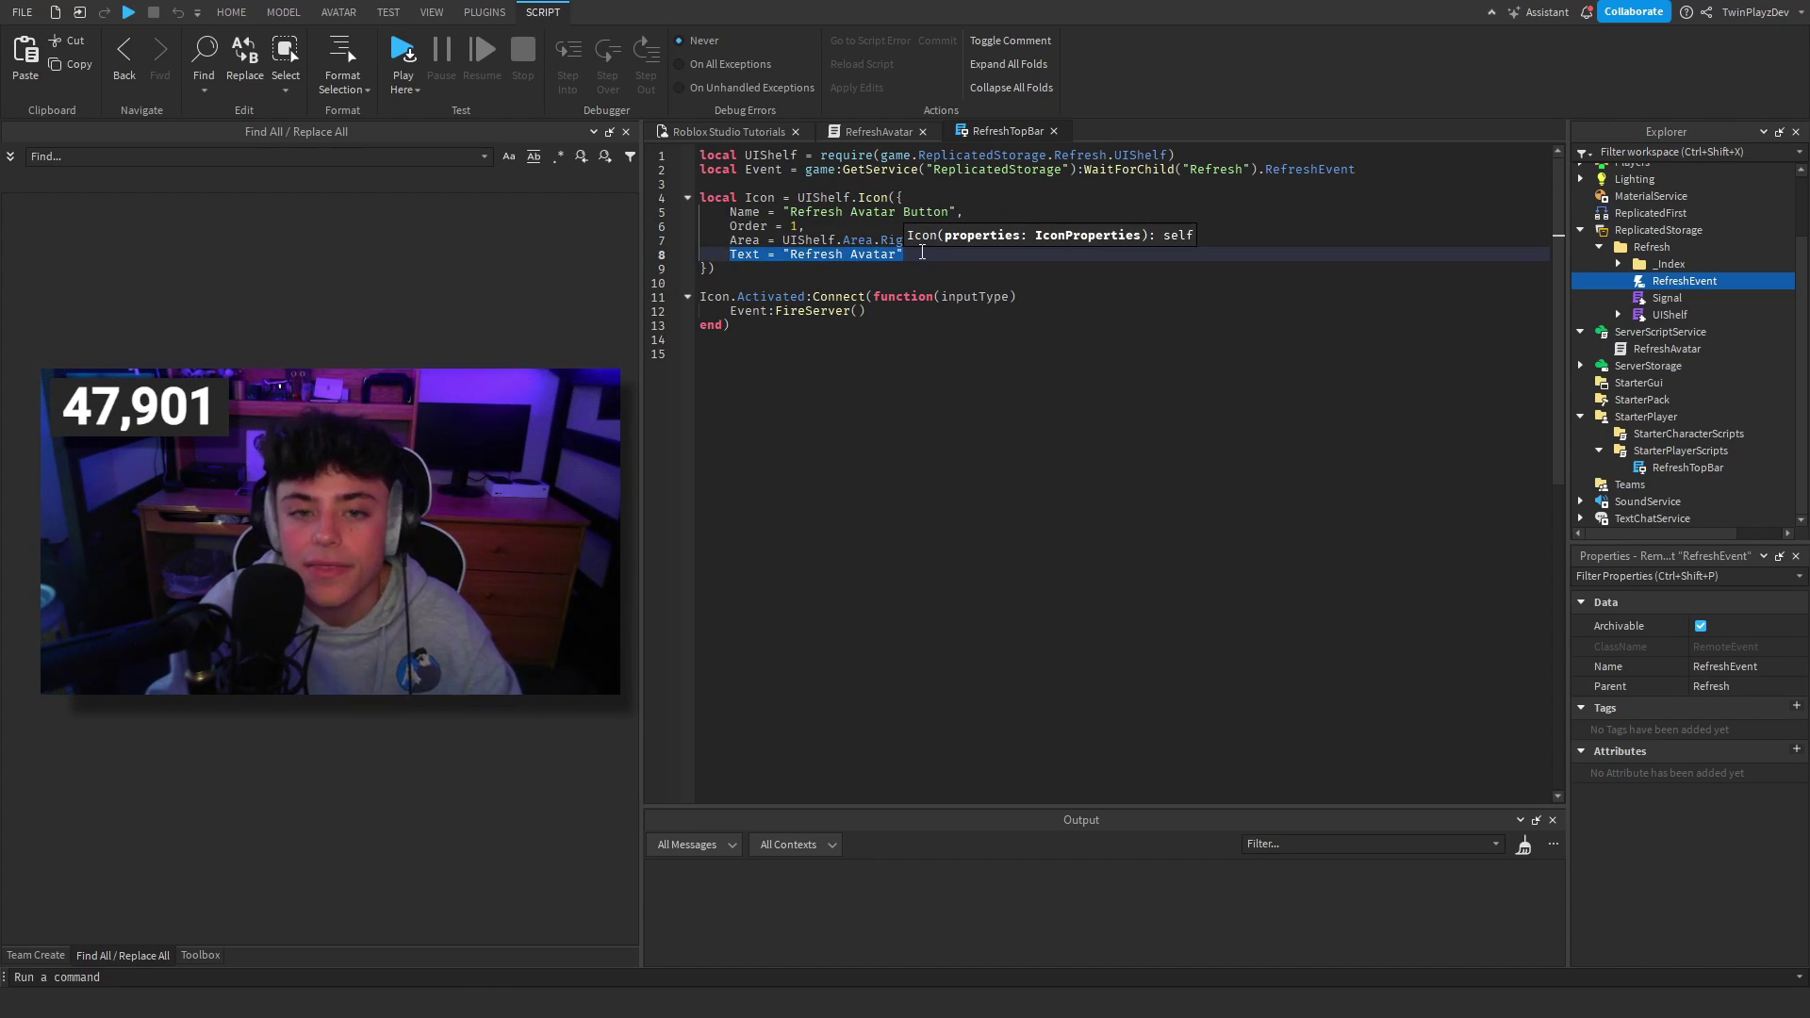
click(921, 252)
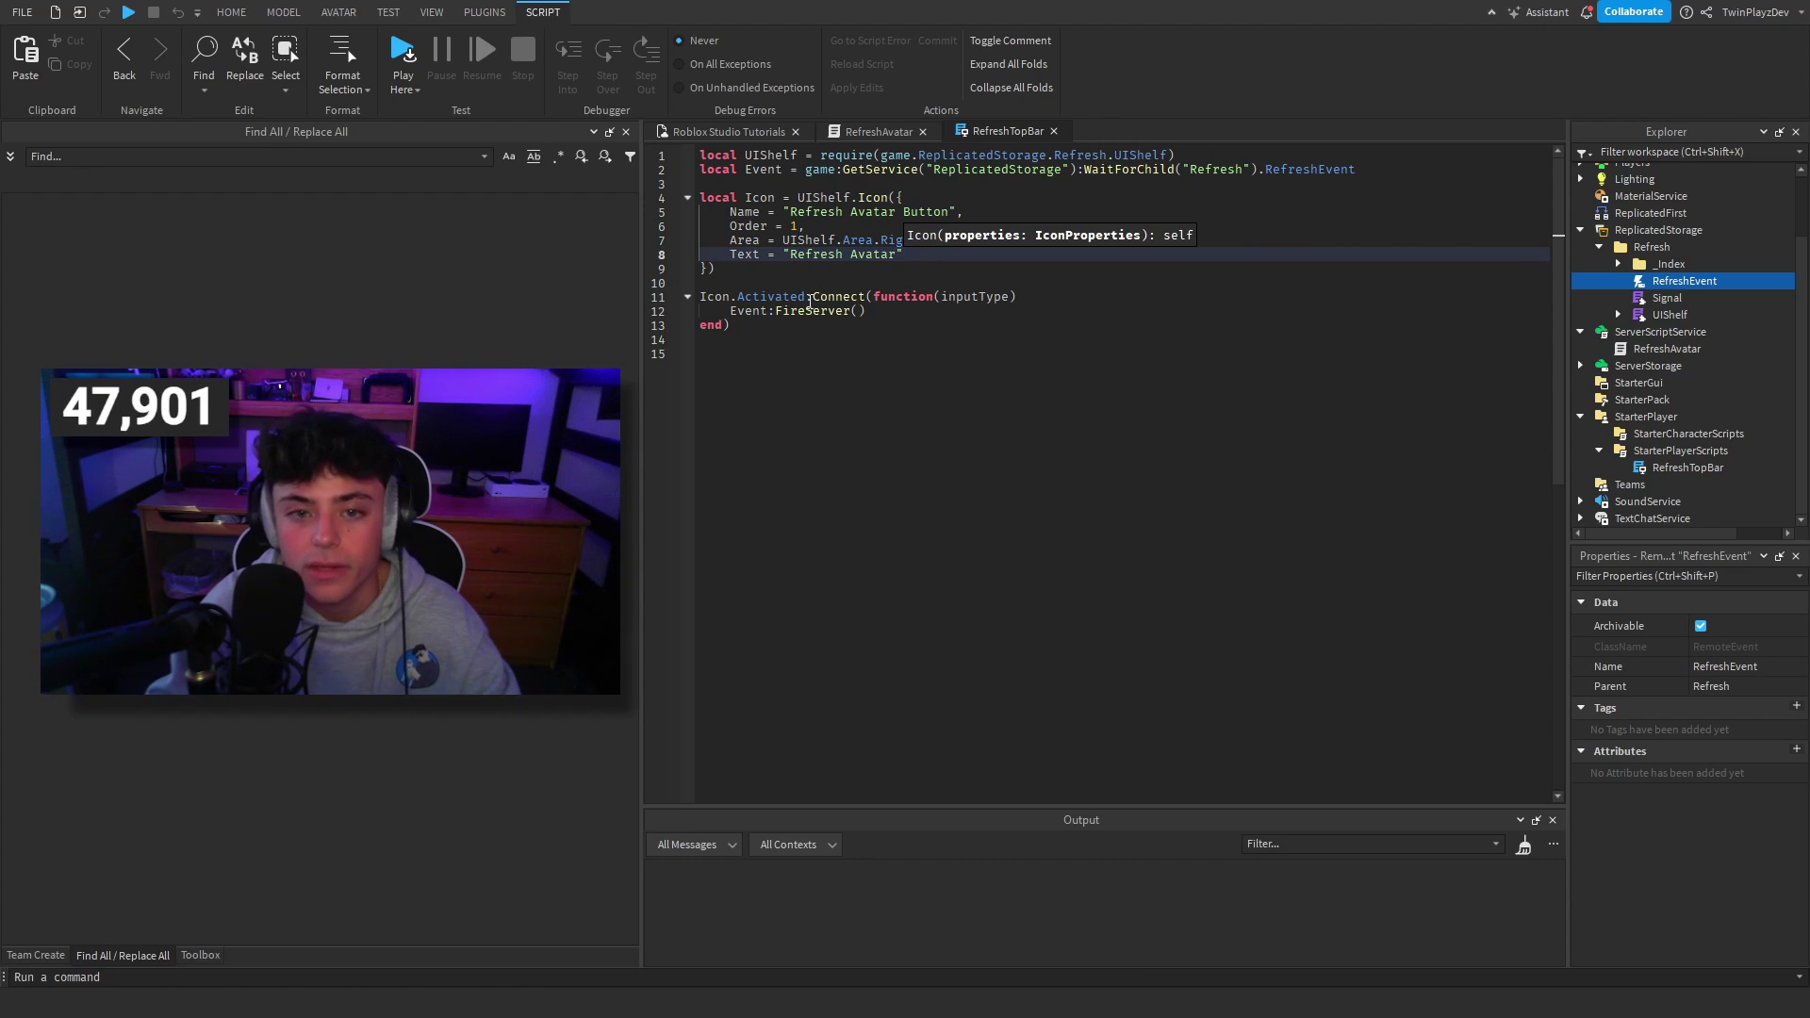
Step: Examine the Icon.Activated function in RefreshTopBar that calls Event:FireServer()
click(707, 309)
drag(702, 295, 902, 303)
click(735, 325)
click(899, 309)
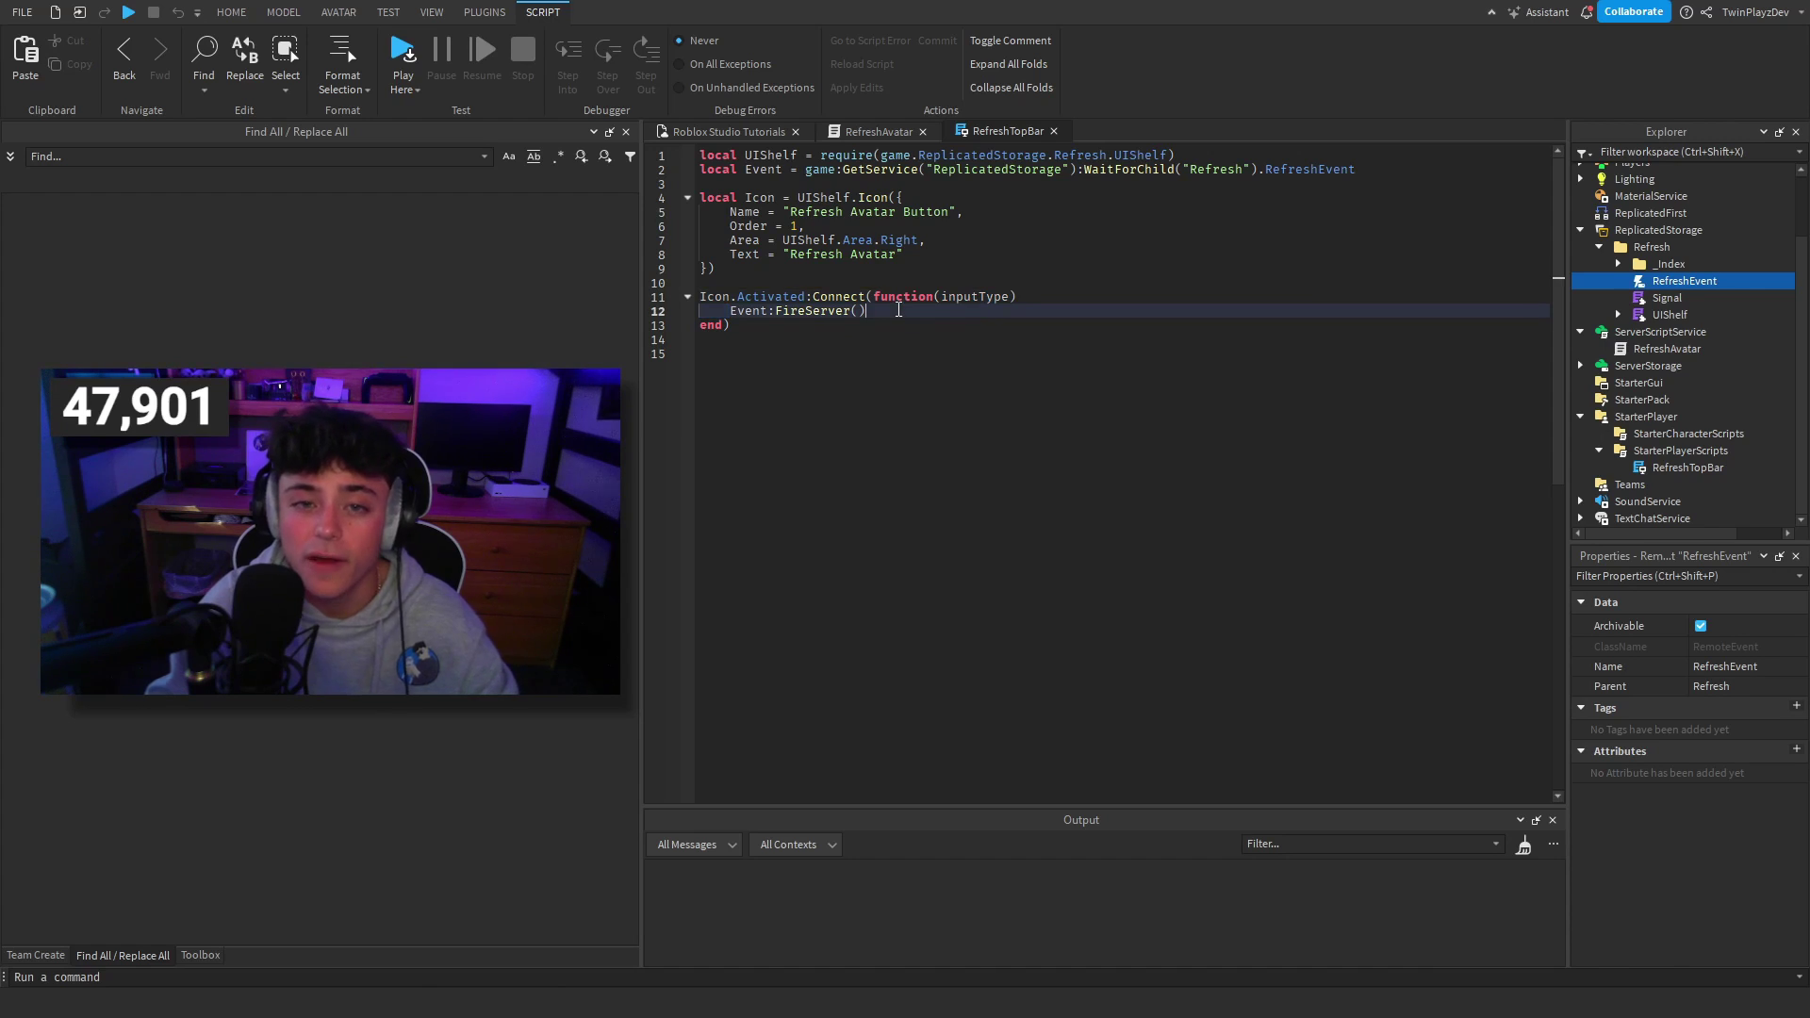
Step: Review the OnServerEvent function in the RefreshAvatar script, including the stored cframe, the LoadCharacter call and the CFrame assignment
click(860, 134)
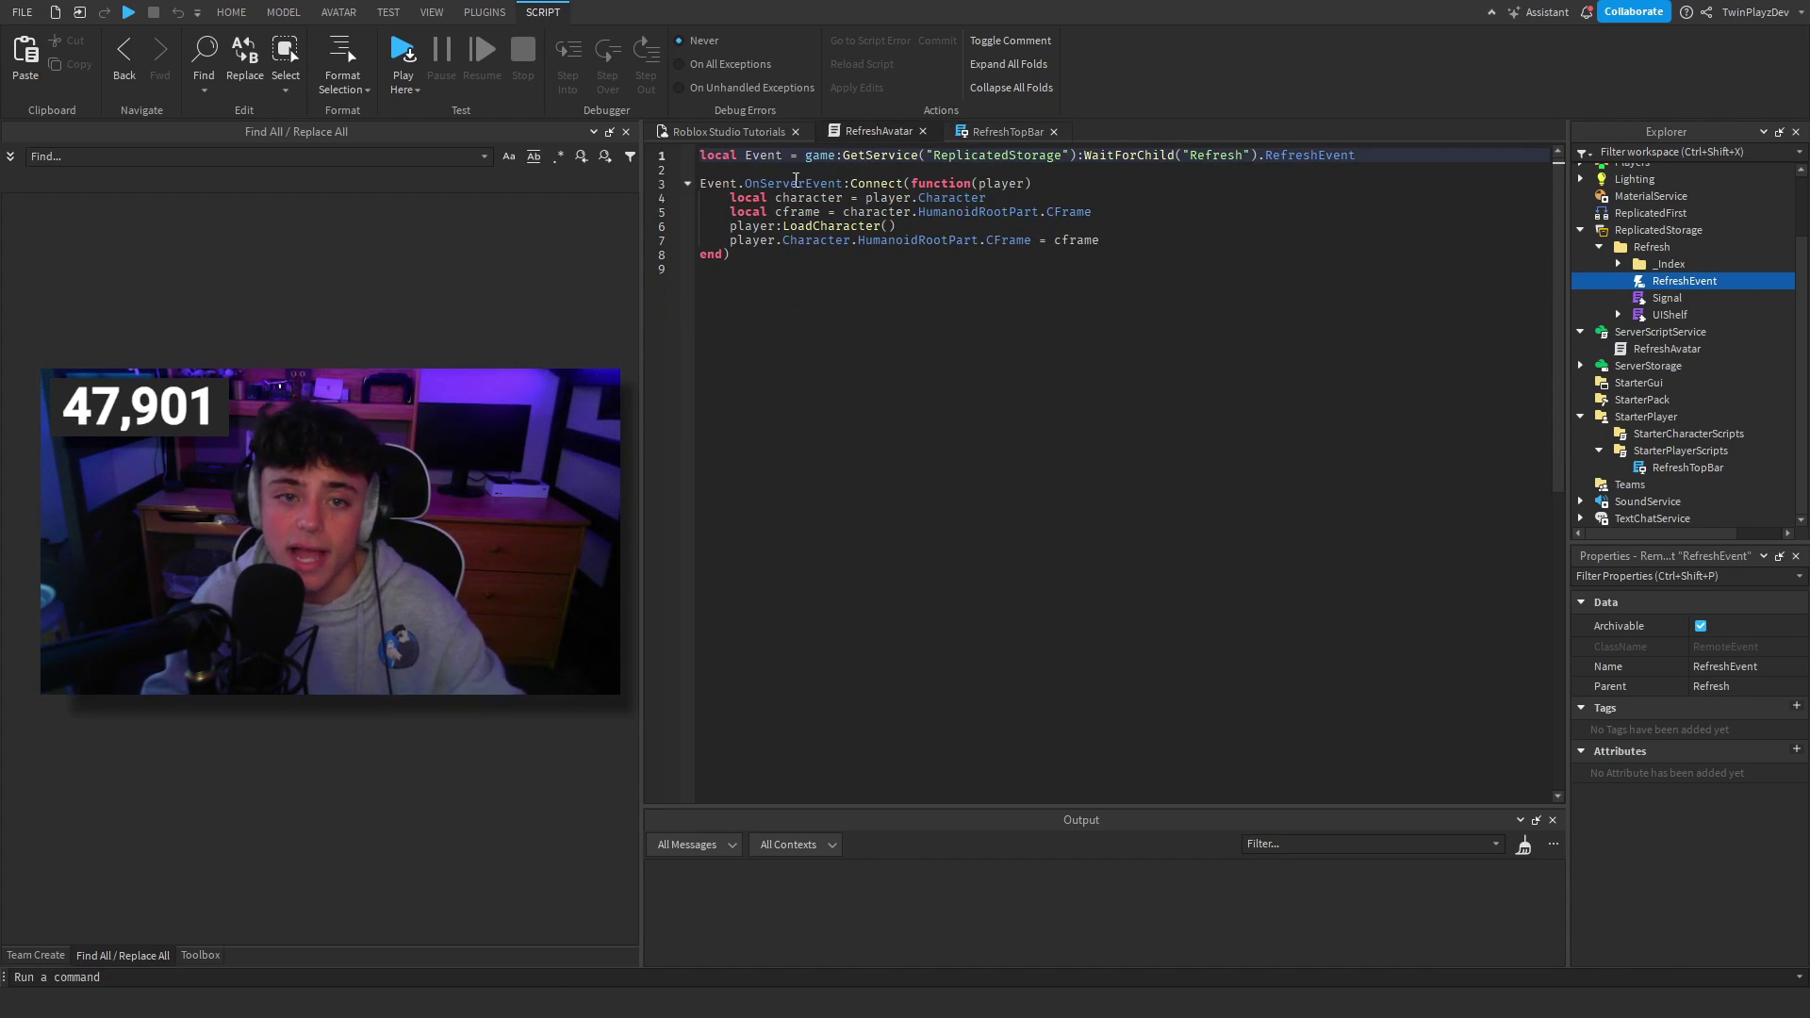
drag(762, 170, 789, 272)
click(778, 270)
drag(710, 201, 1149, 210)
click(1148, 210)
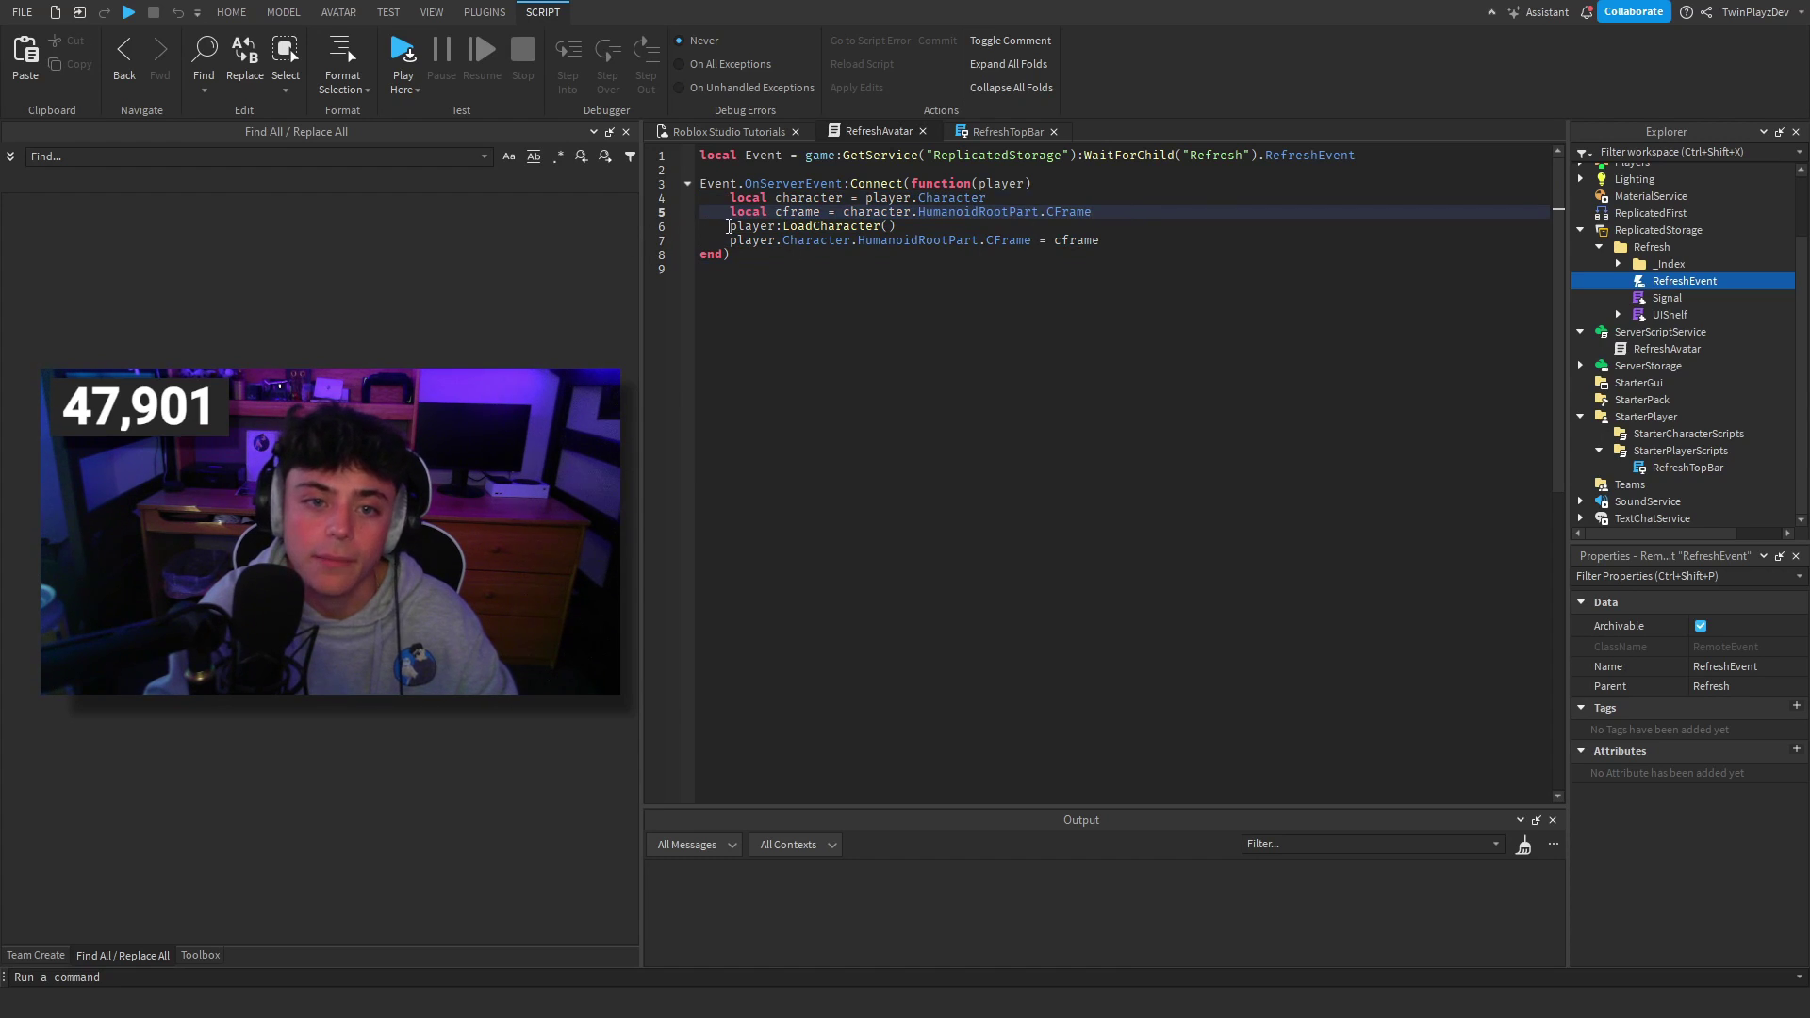
drag(729, 227, 957, 226)
click(957, 227)
drag(729, 240, 1094, 241)
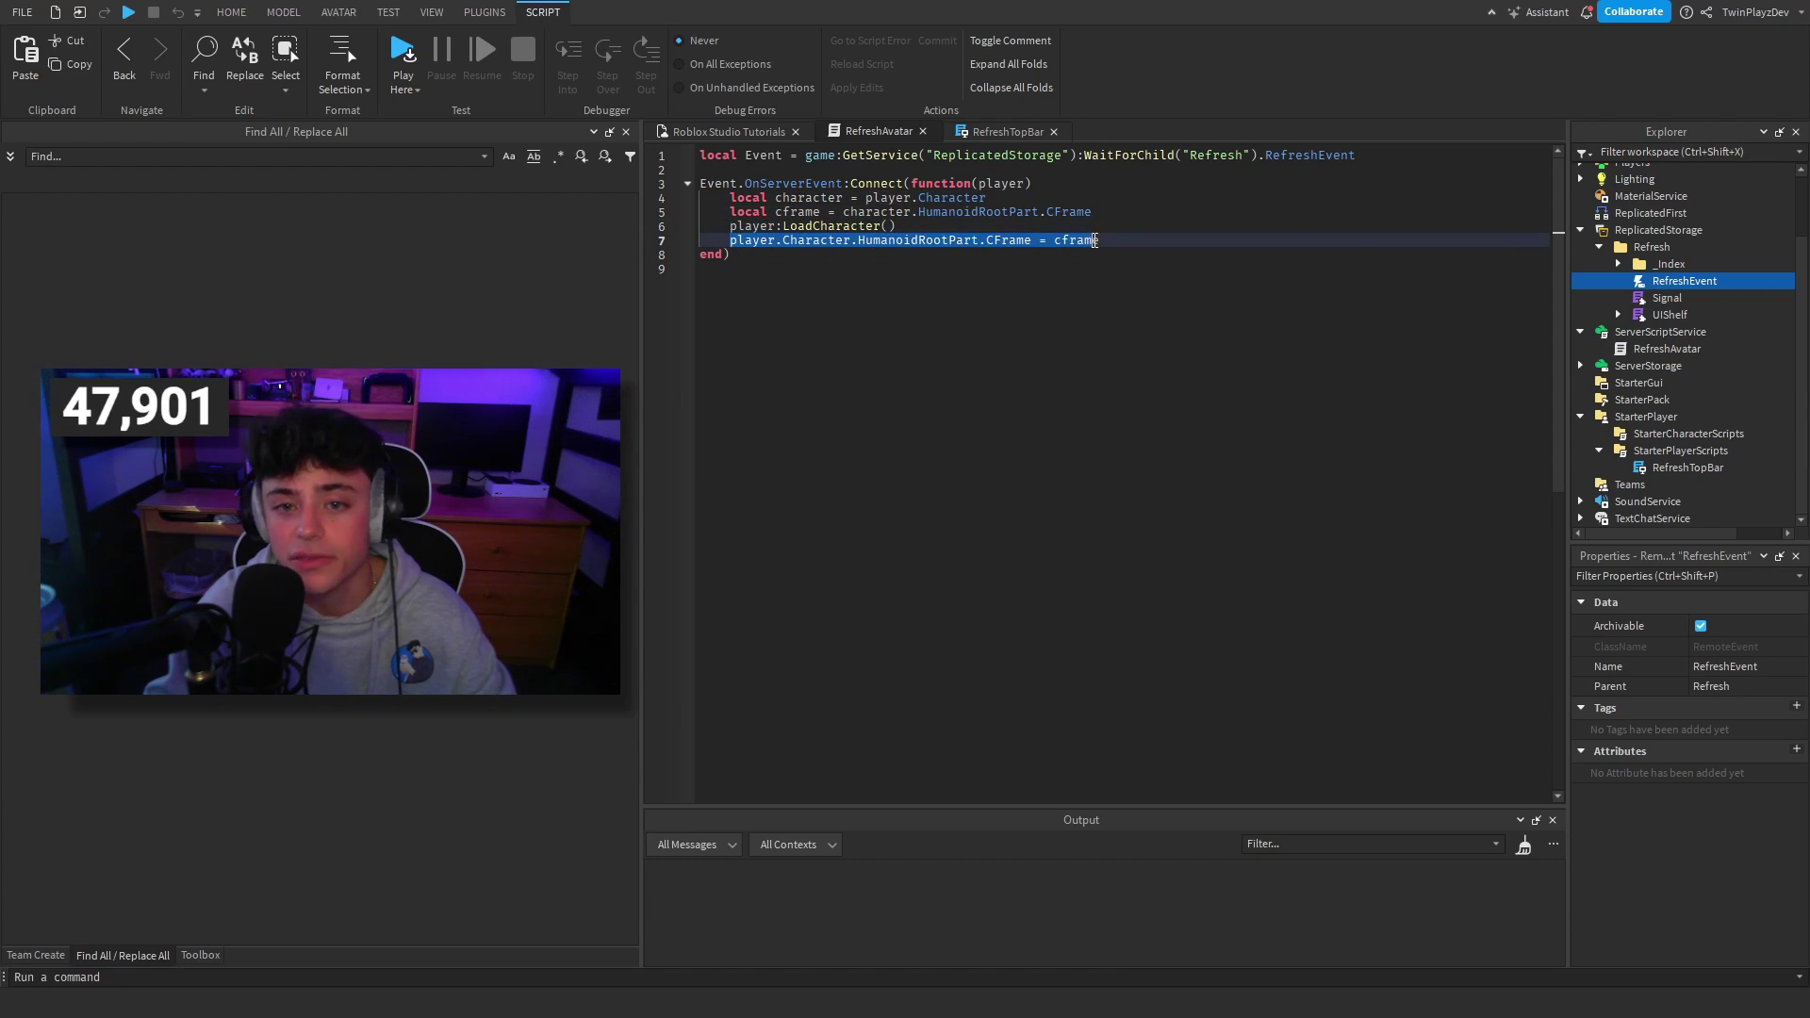
click(1121, 240)
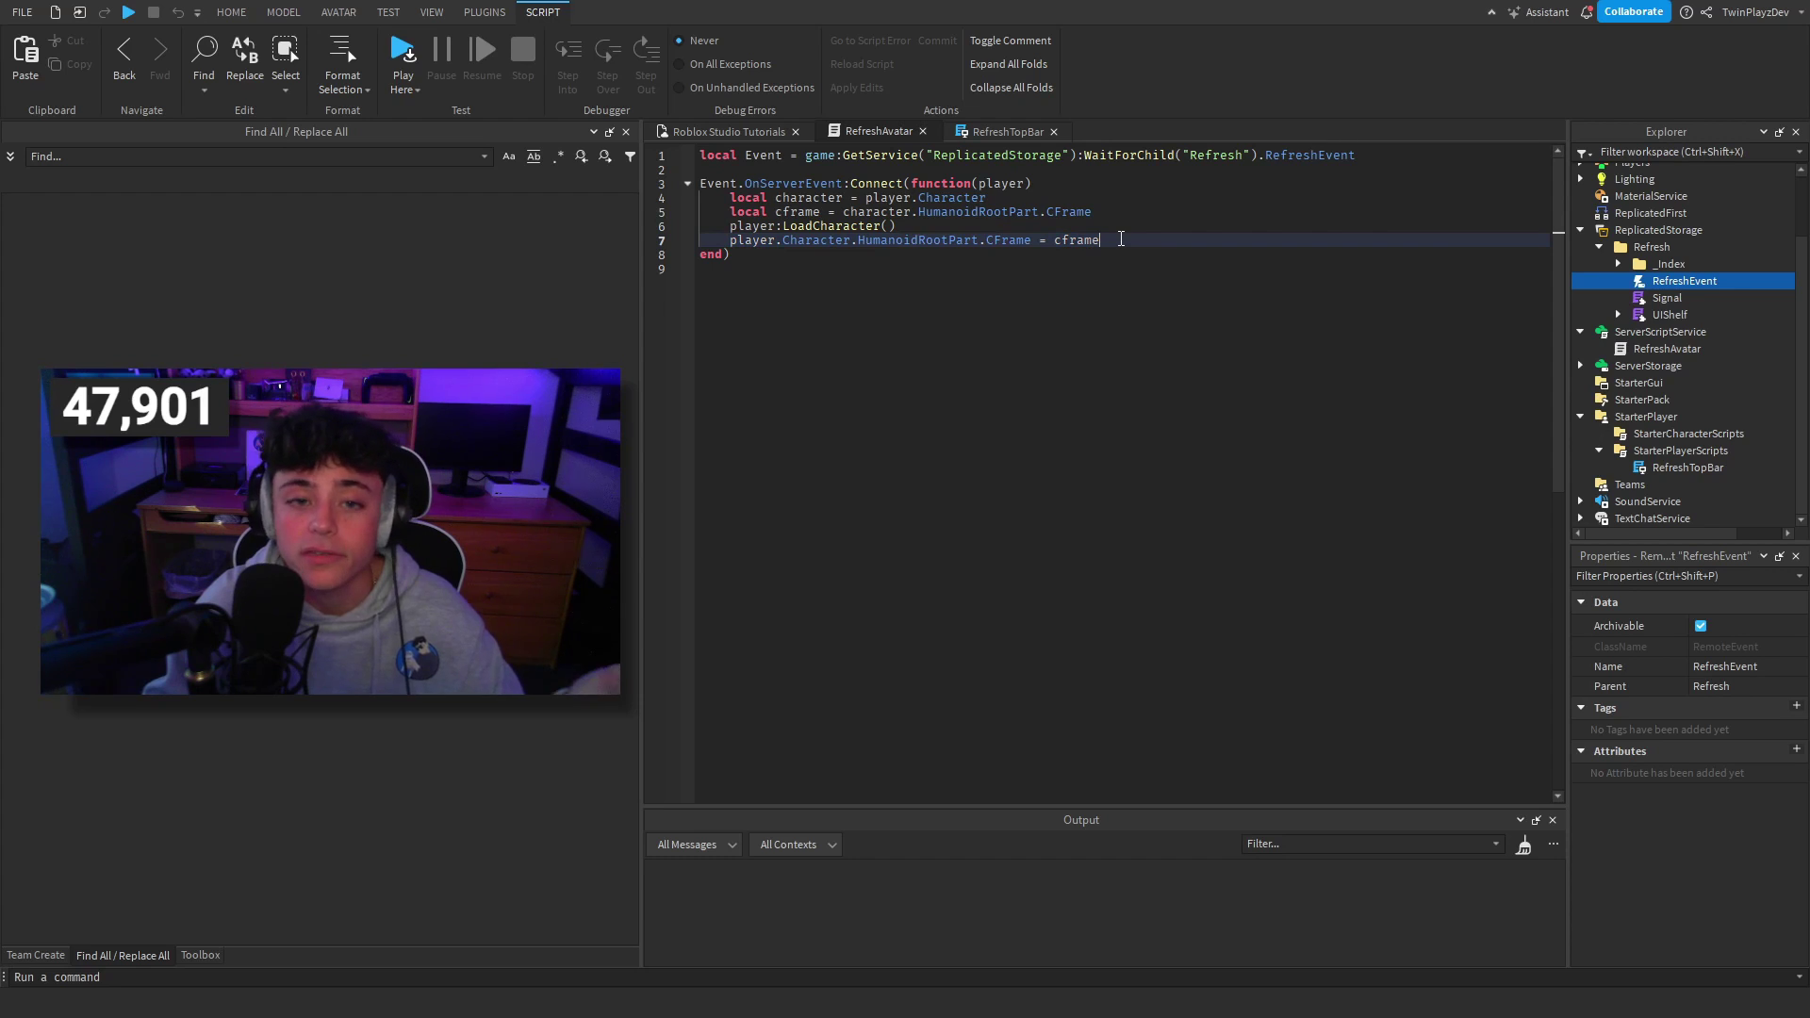
double_click(869, 228)
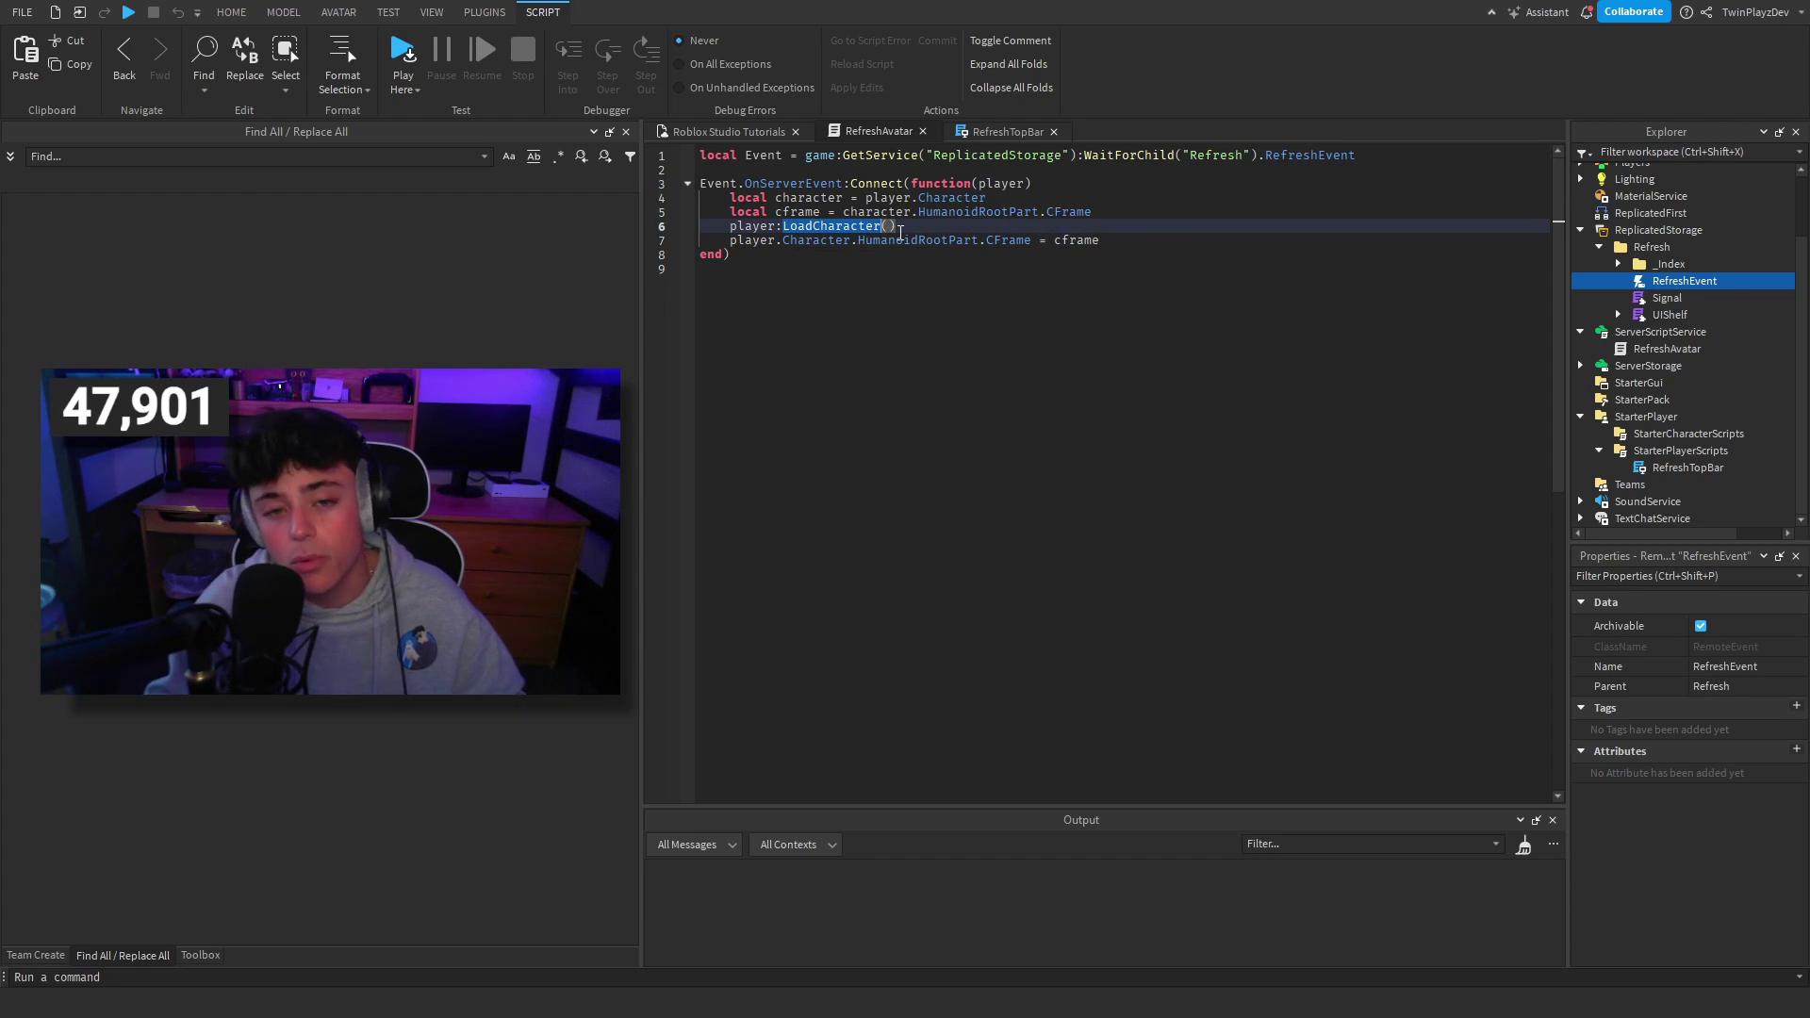
key(Down)
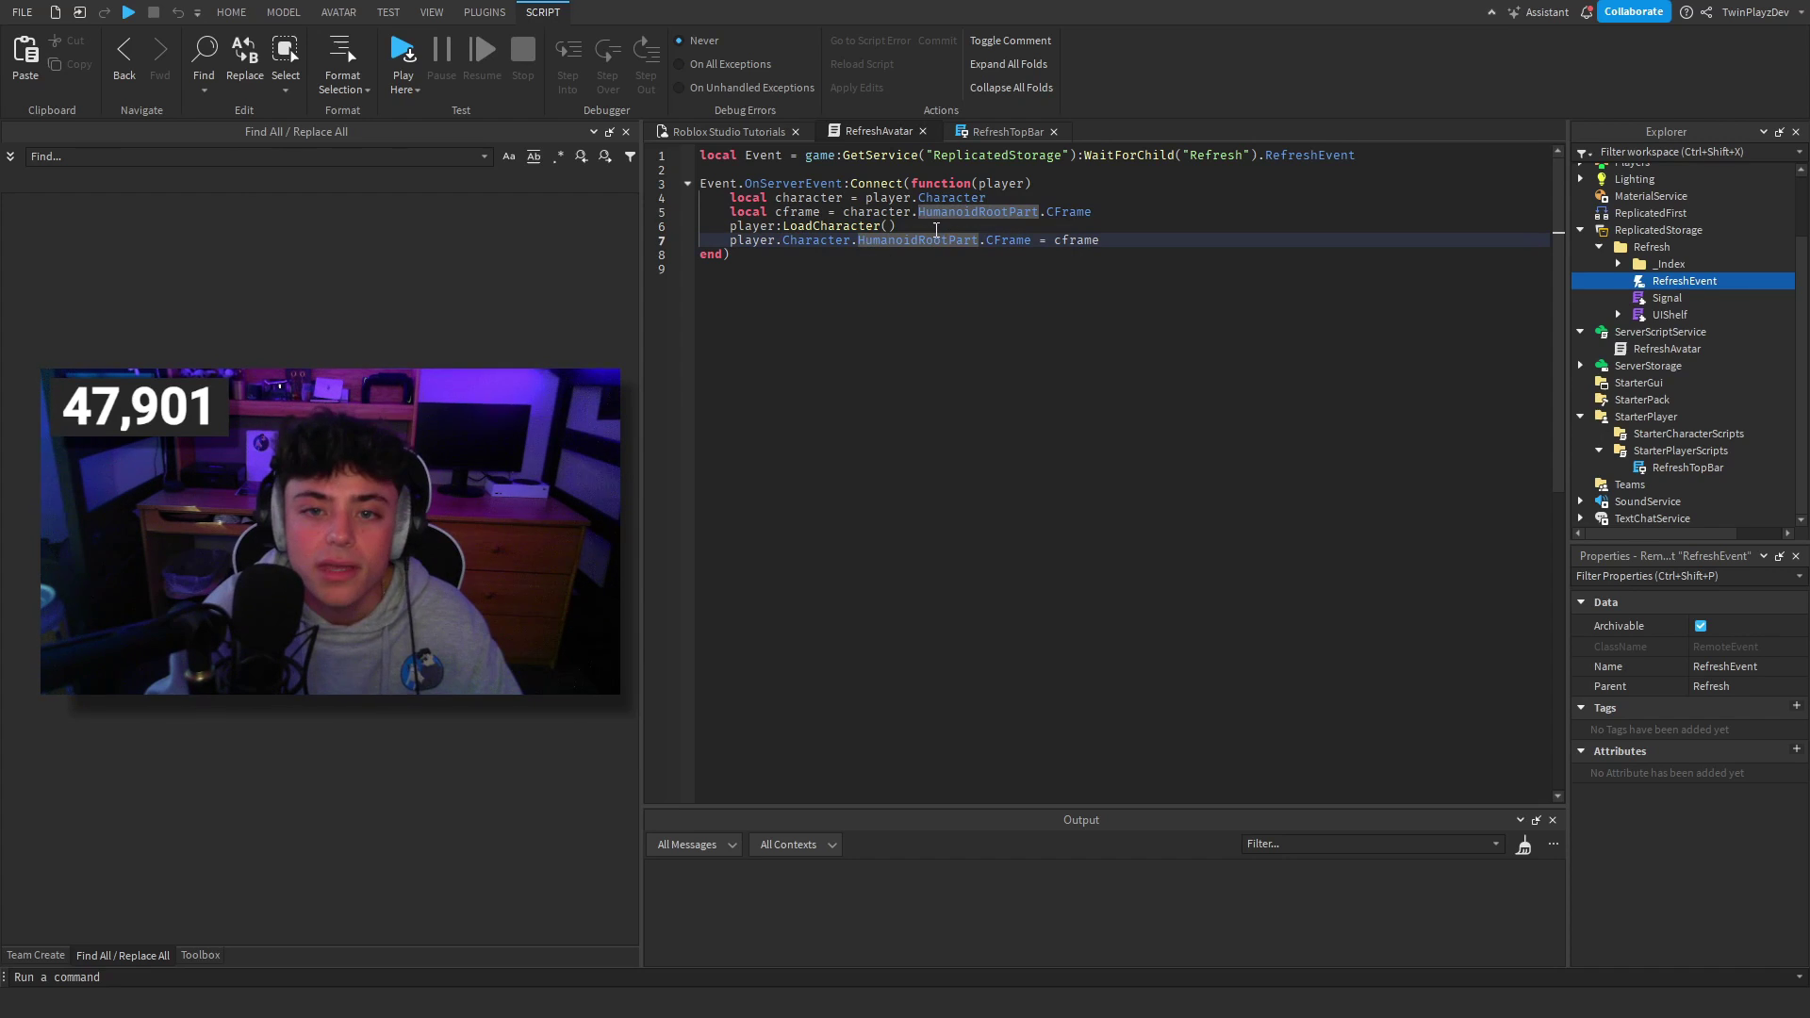
Step: Return to the RefreshTopBar script, check its Area property, and go back to the game viewport
click(981, 133)
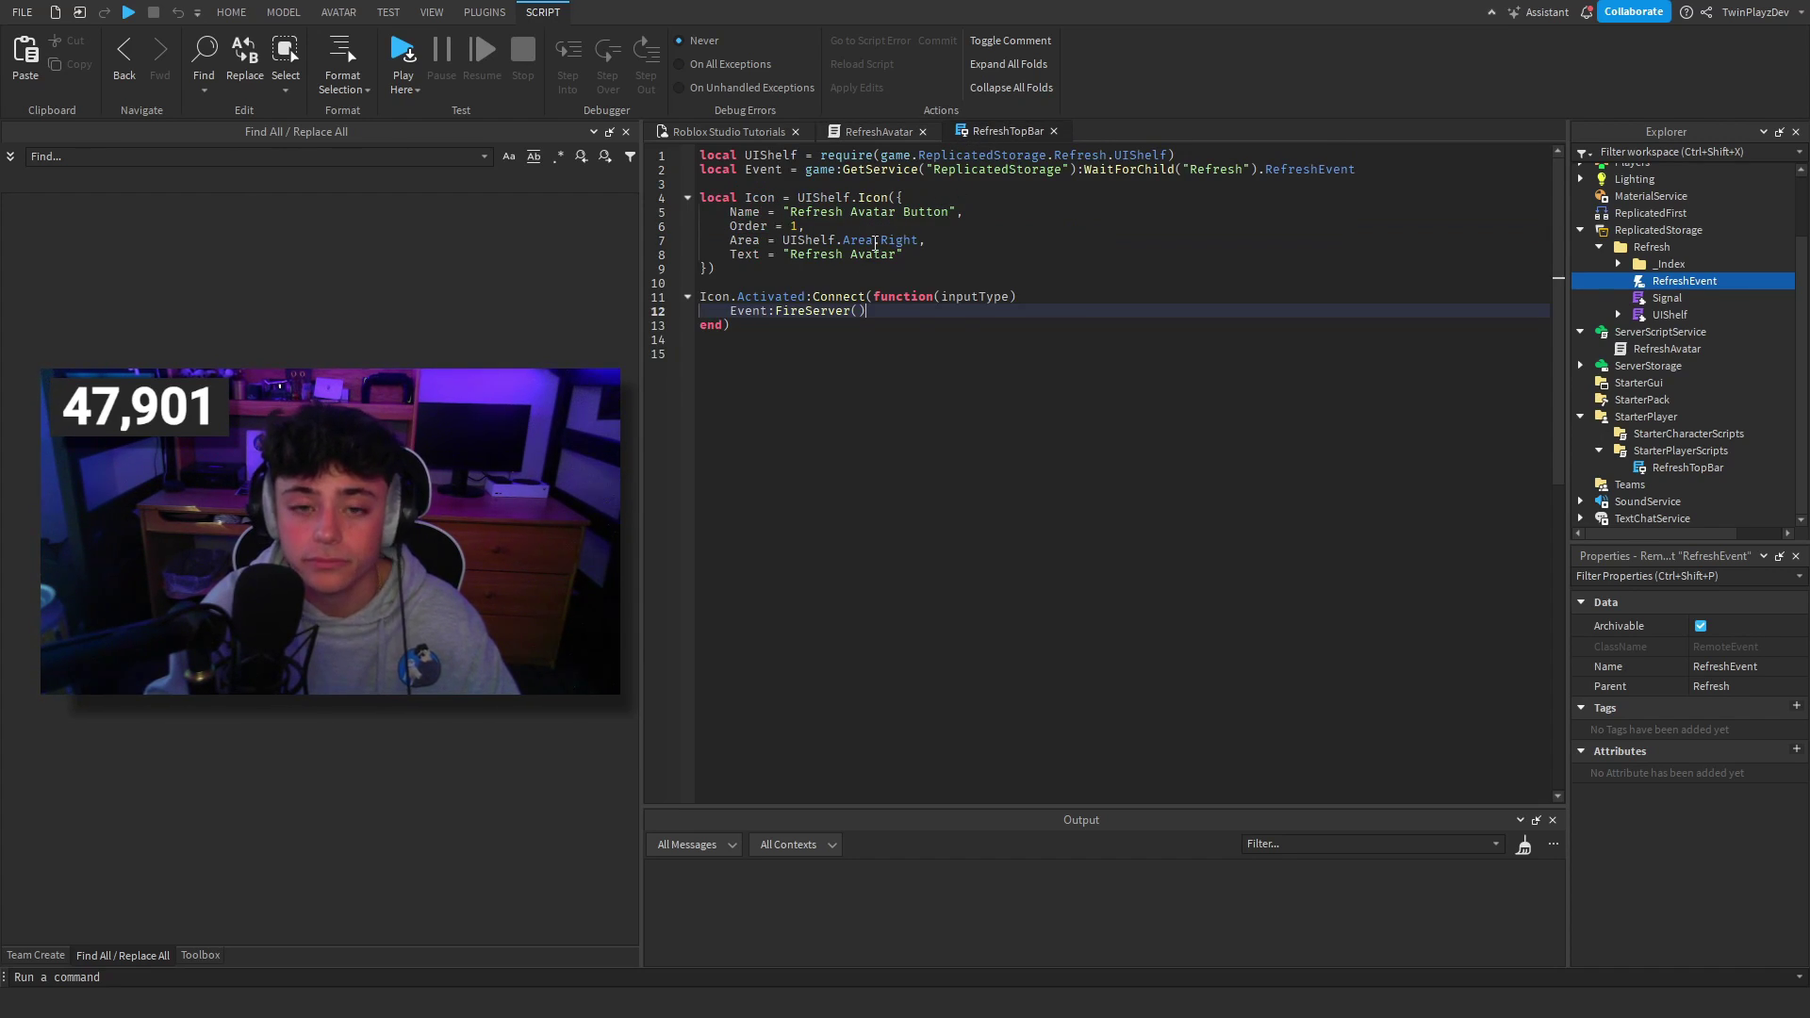
click(881, 242)
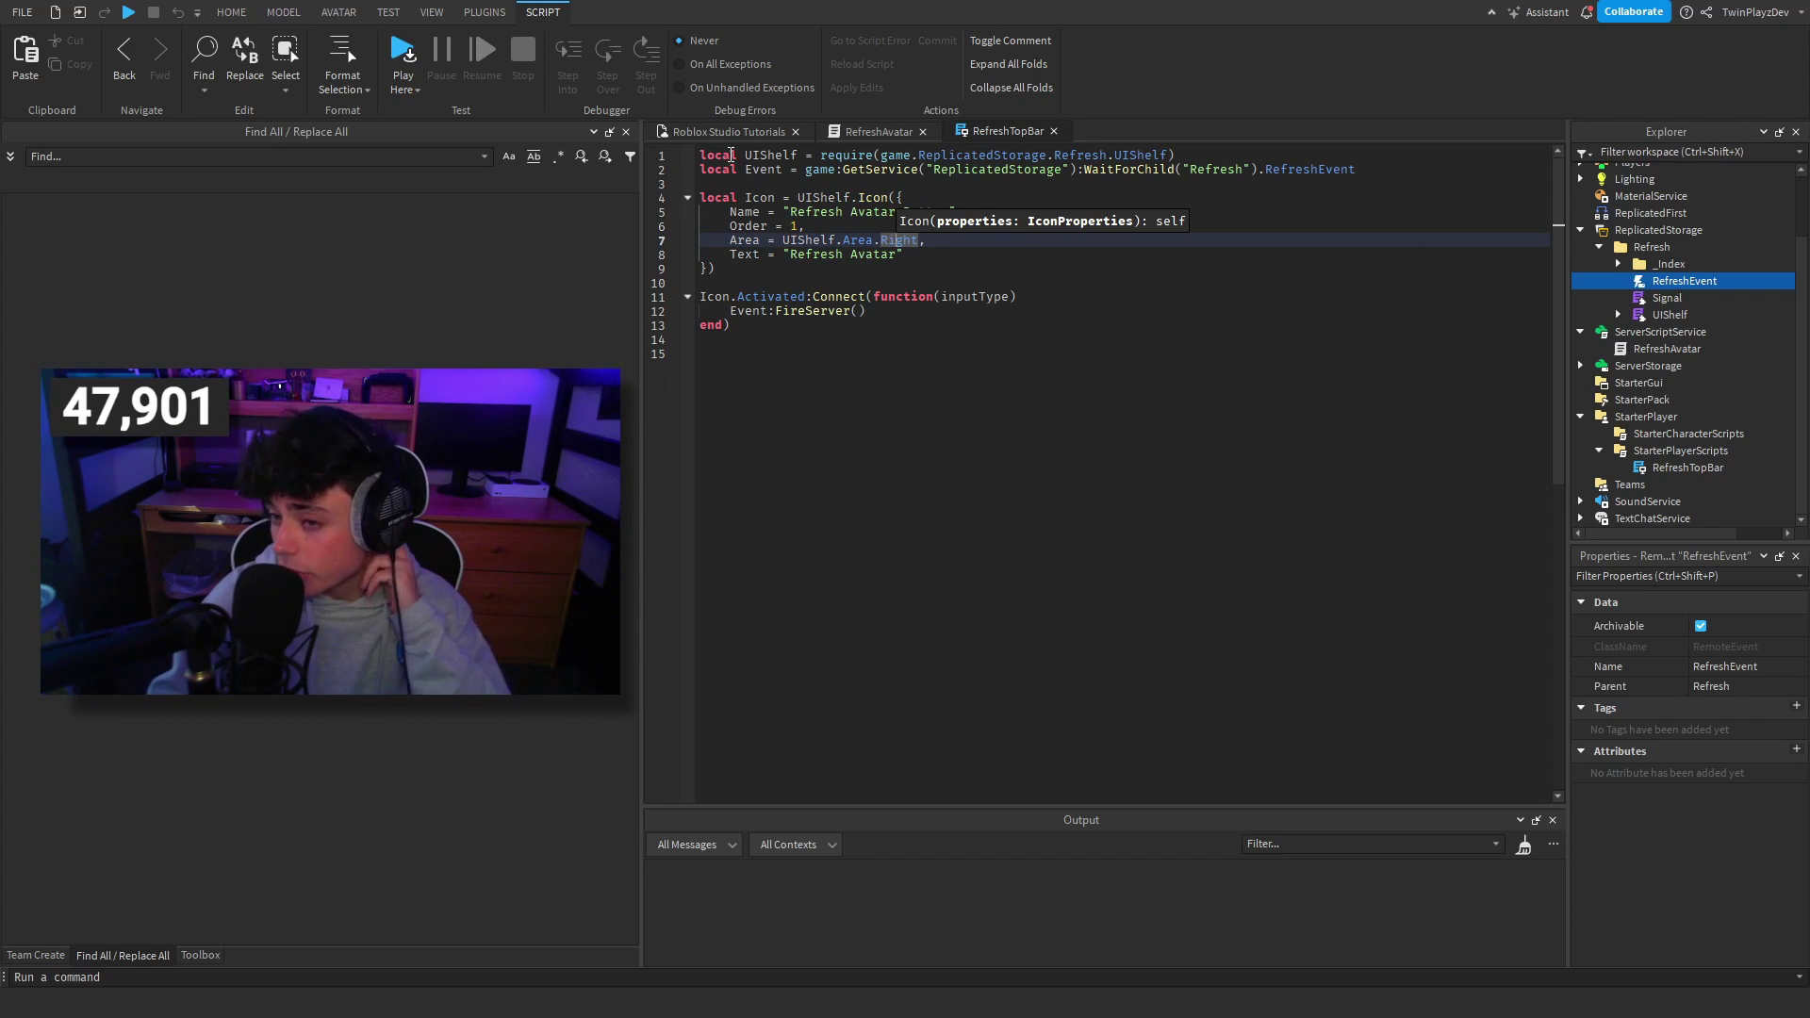
click(732, 138)
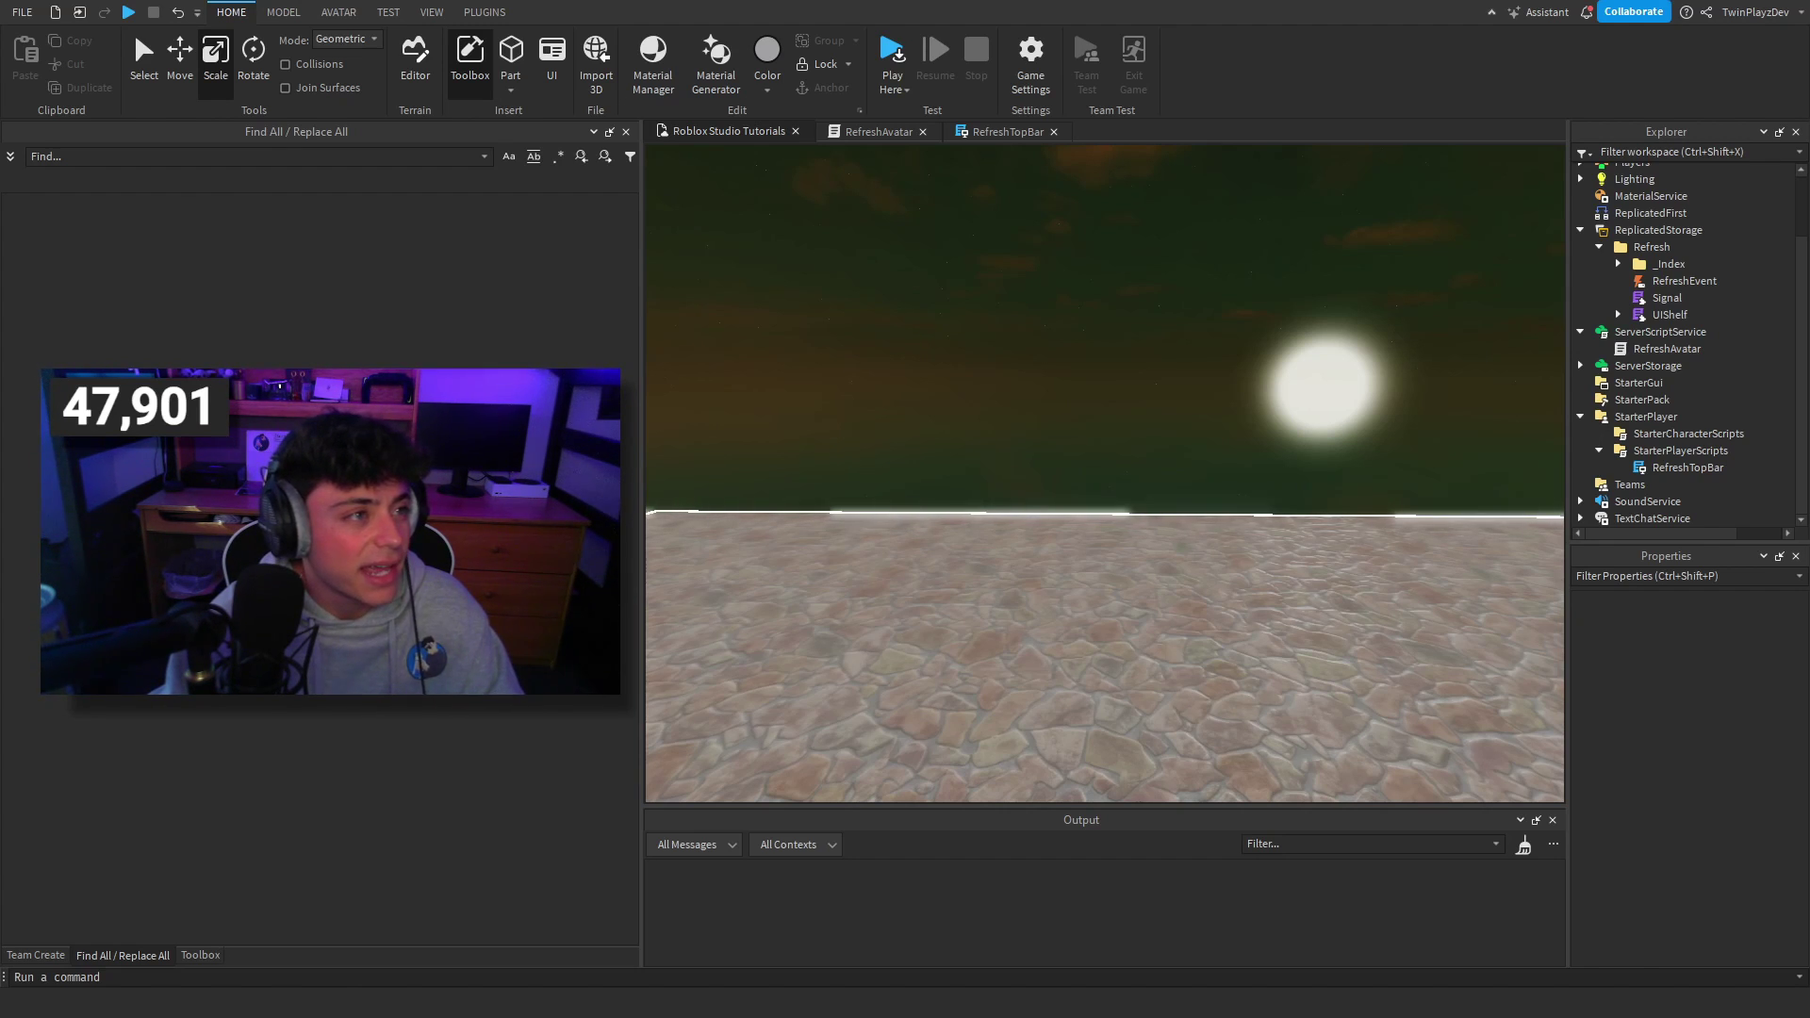
Step: Switch to Chrome, look over the "roblox character icon" image results, and close the page
drag(2, 193, 862, 98)
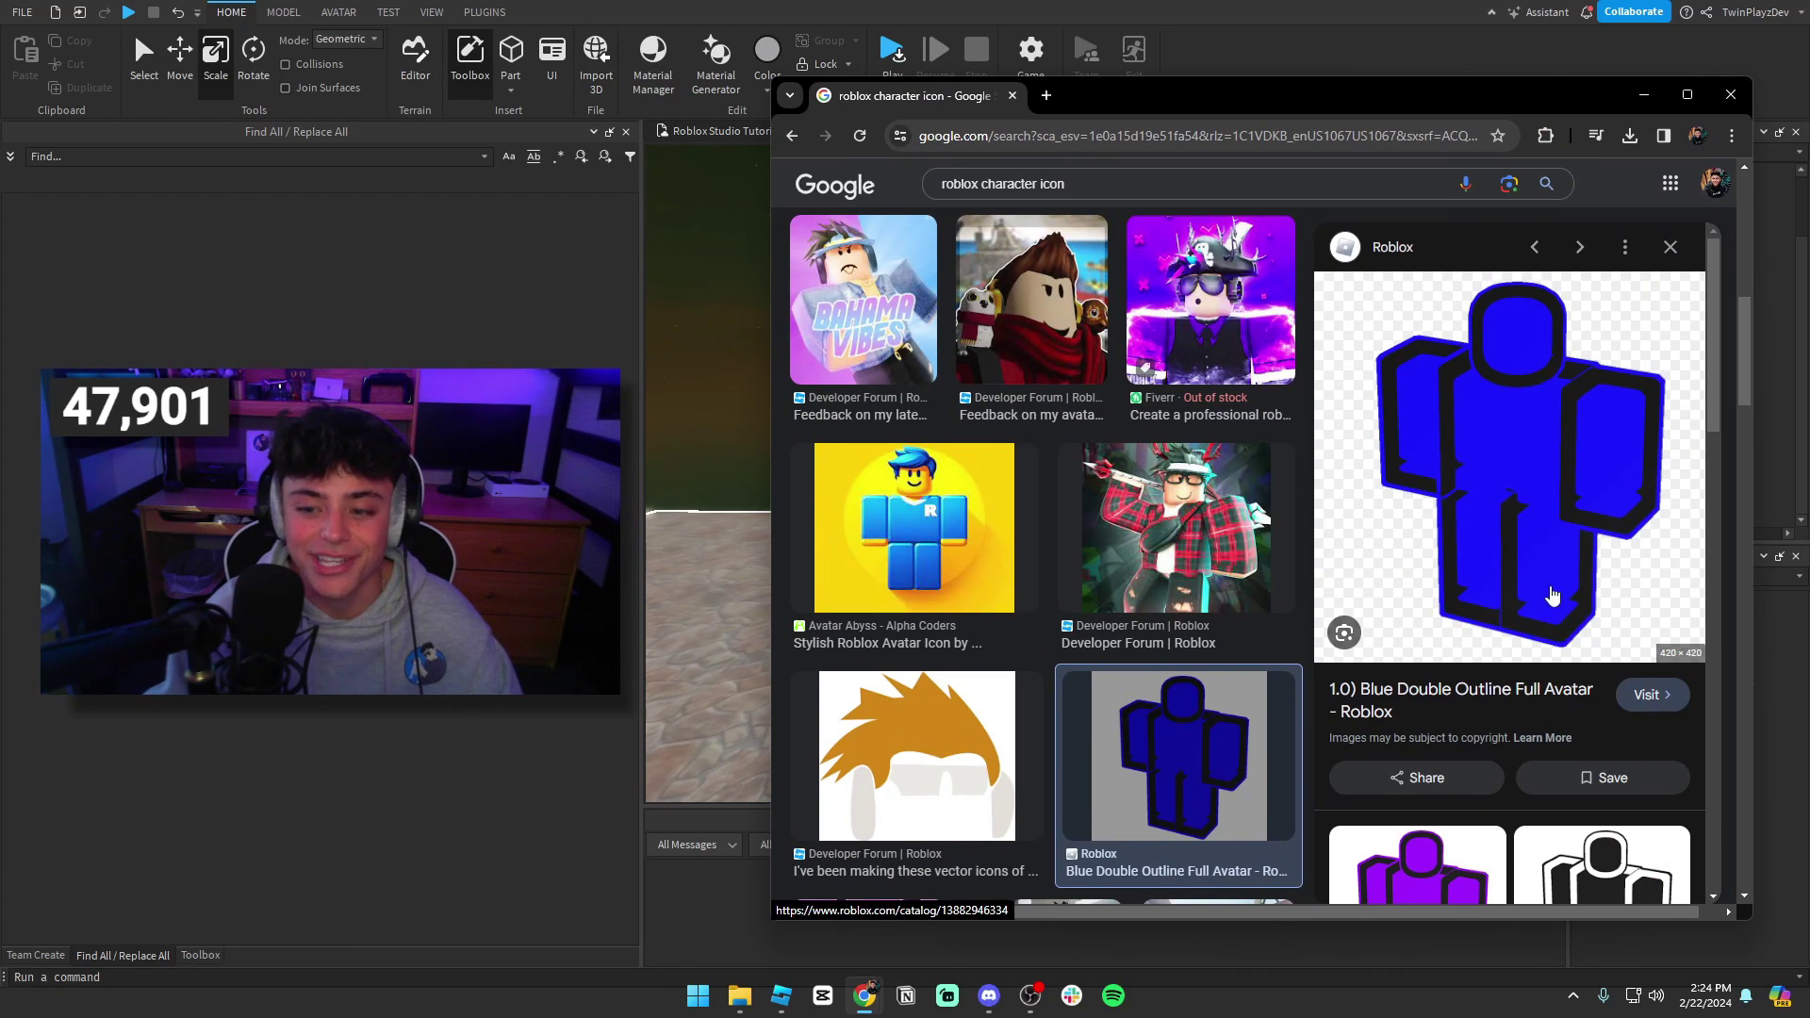
scroll(1553, 594, down, 5)
scroll(1621, 283, up, 4)
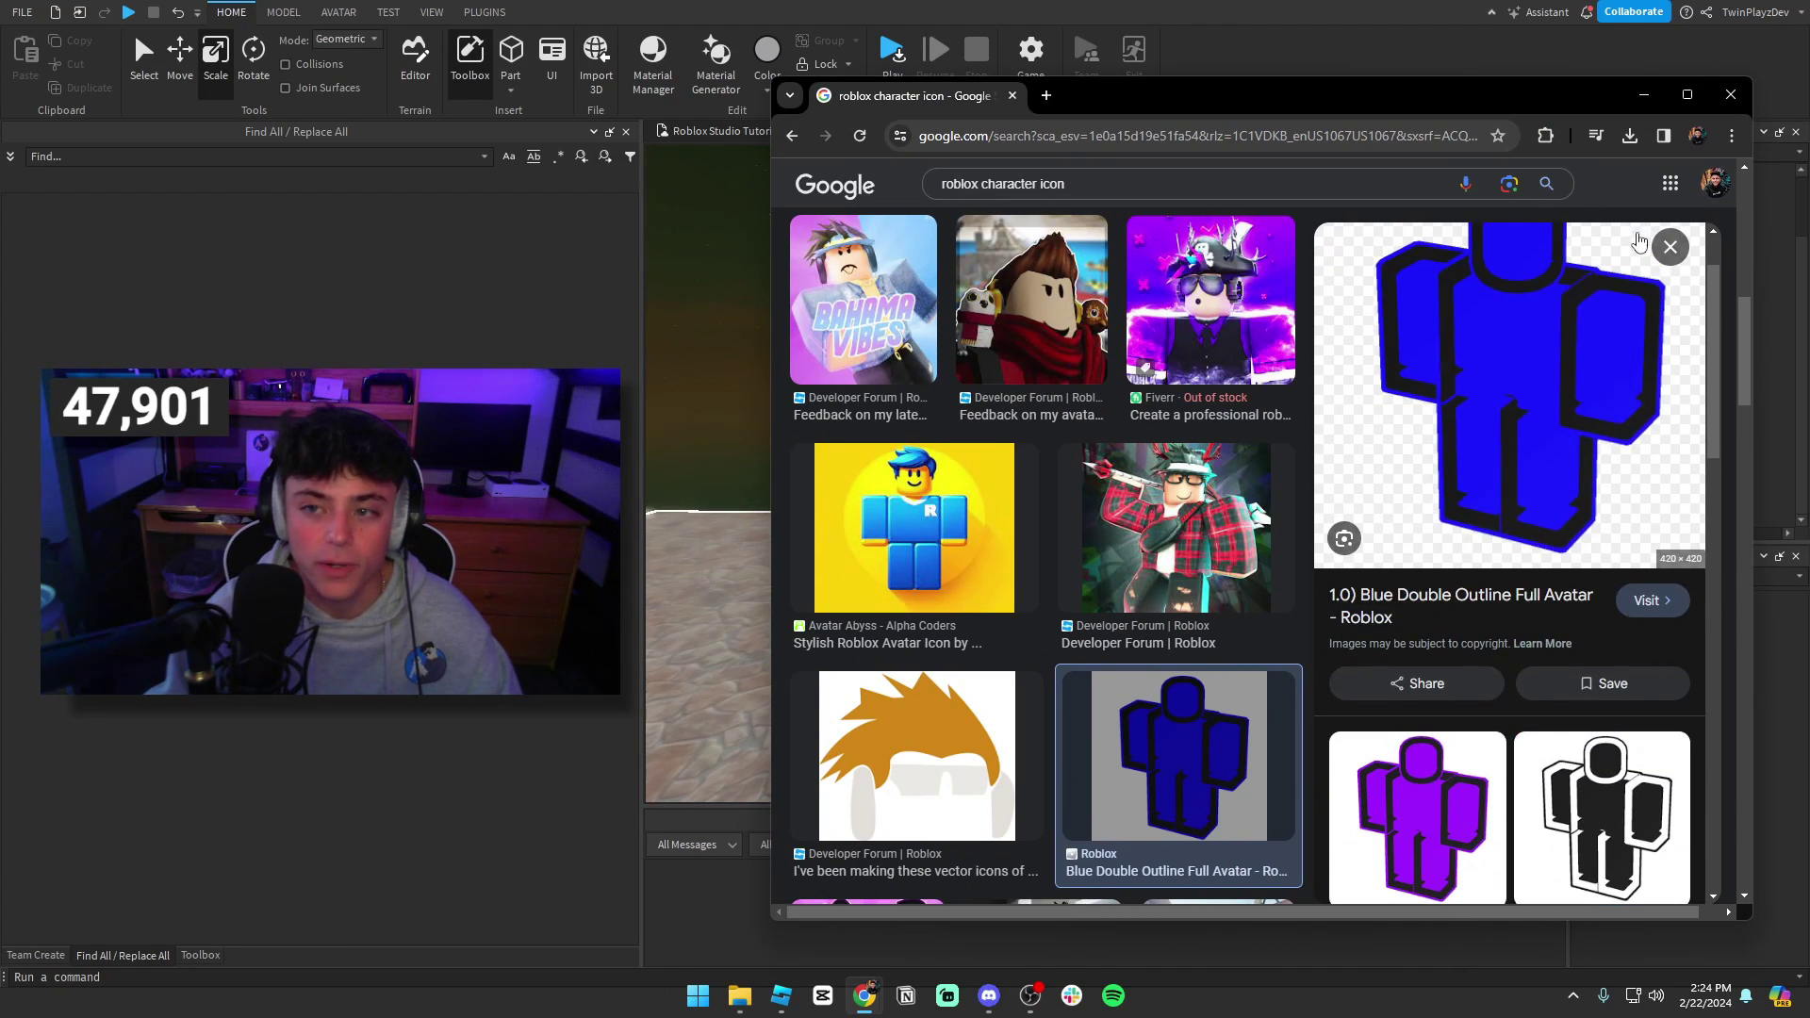
scroll(1494, 394, up, 2)
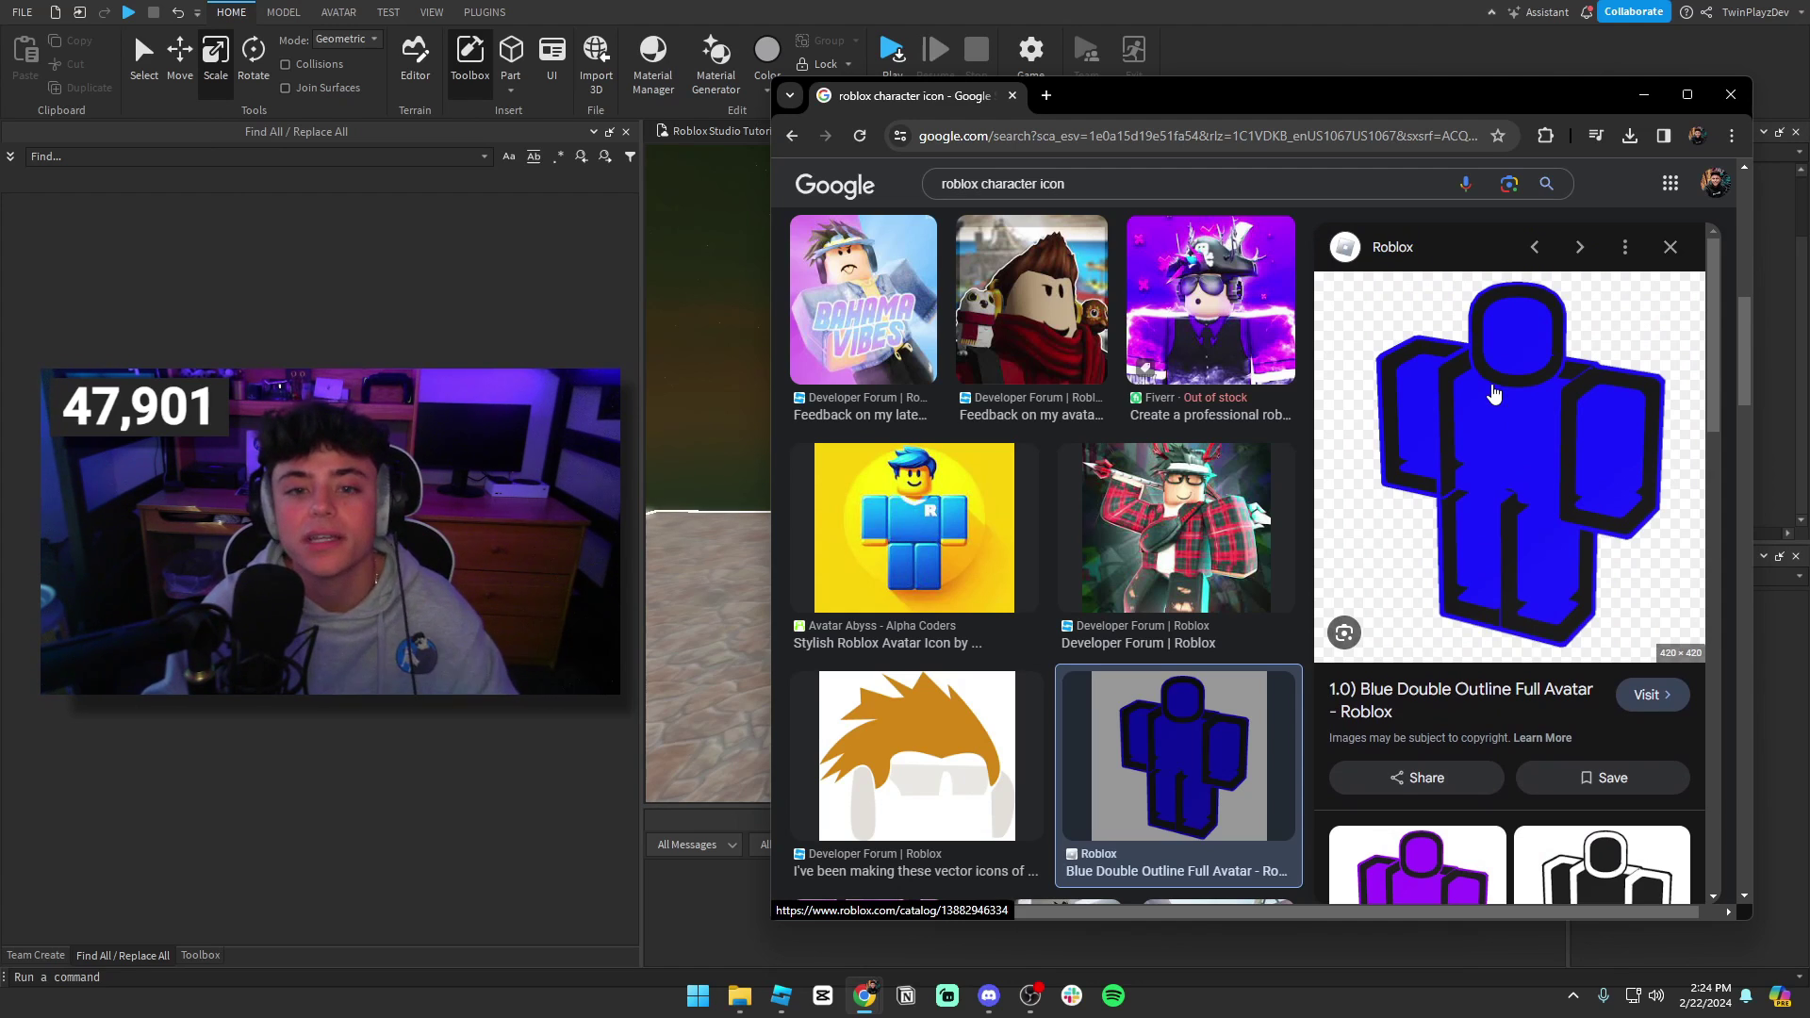
click(1013, 96)
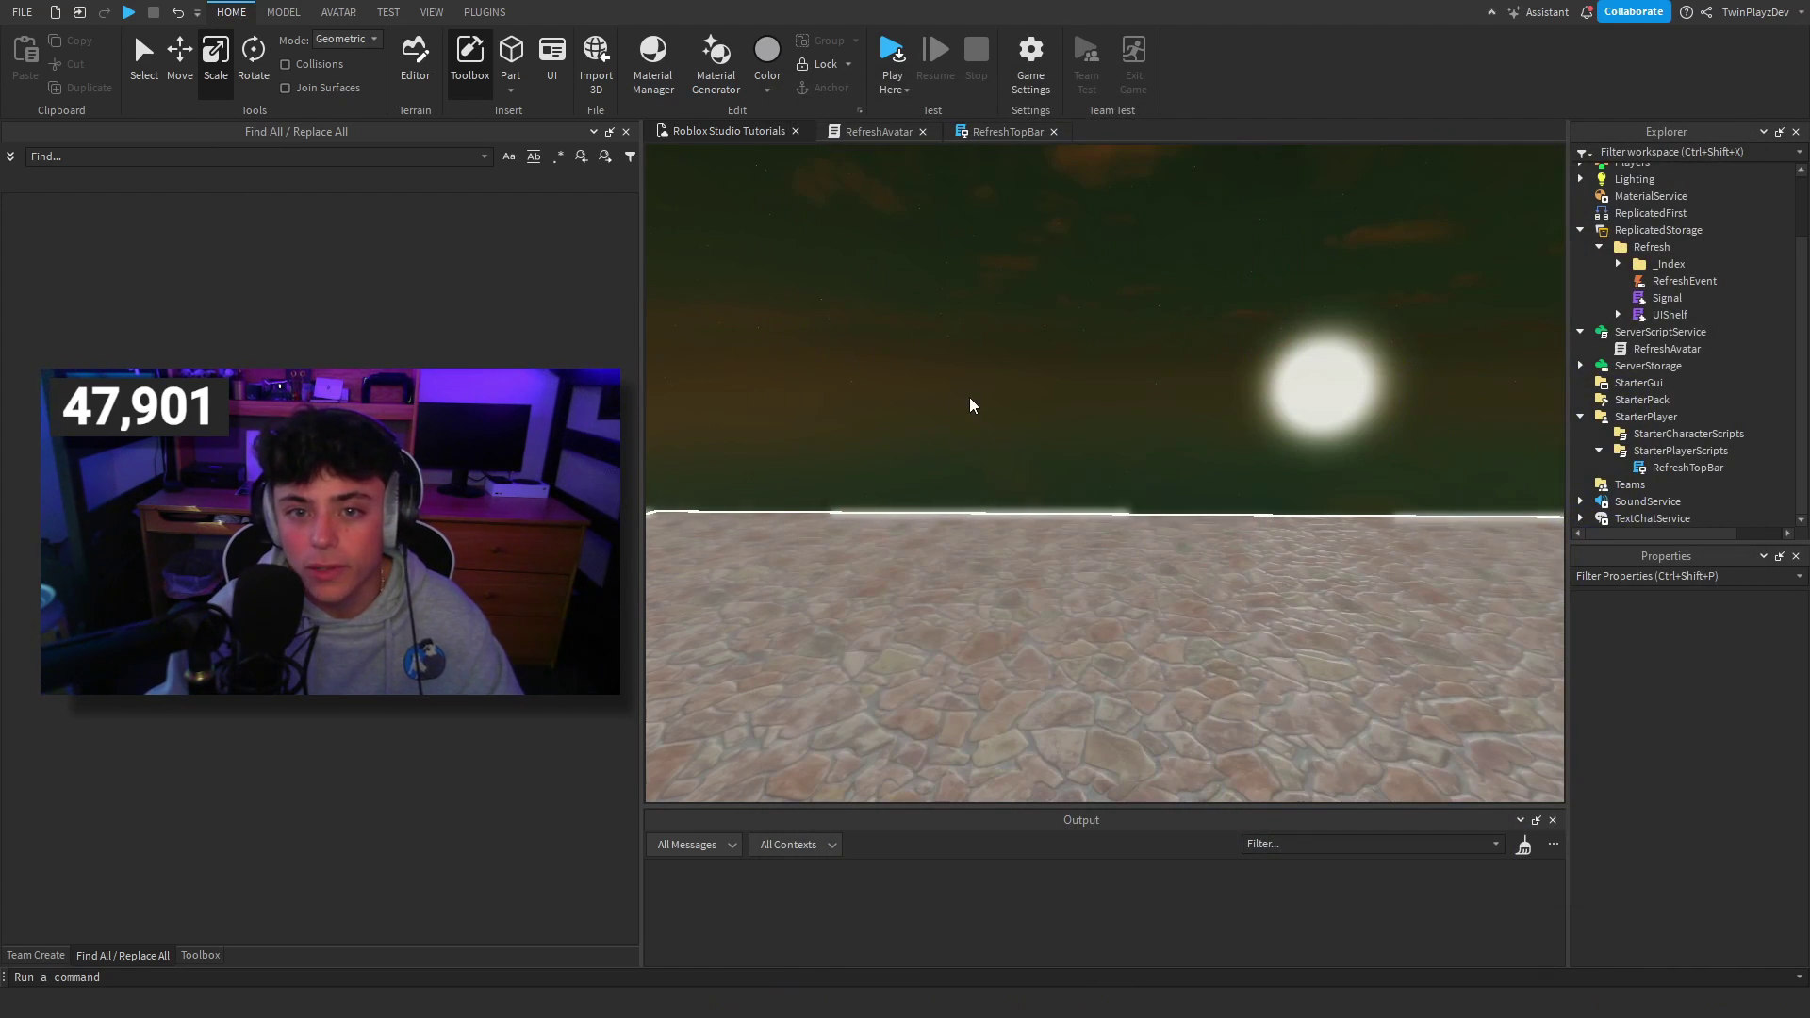
Step: Add a ScreenGui to StarterGui and insert an ImageLabel inside it
click(1642, 383)
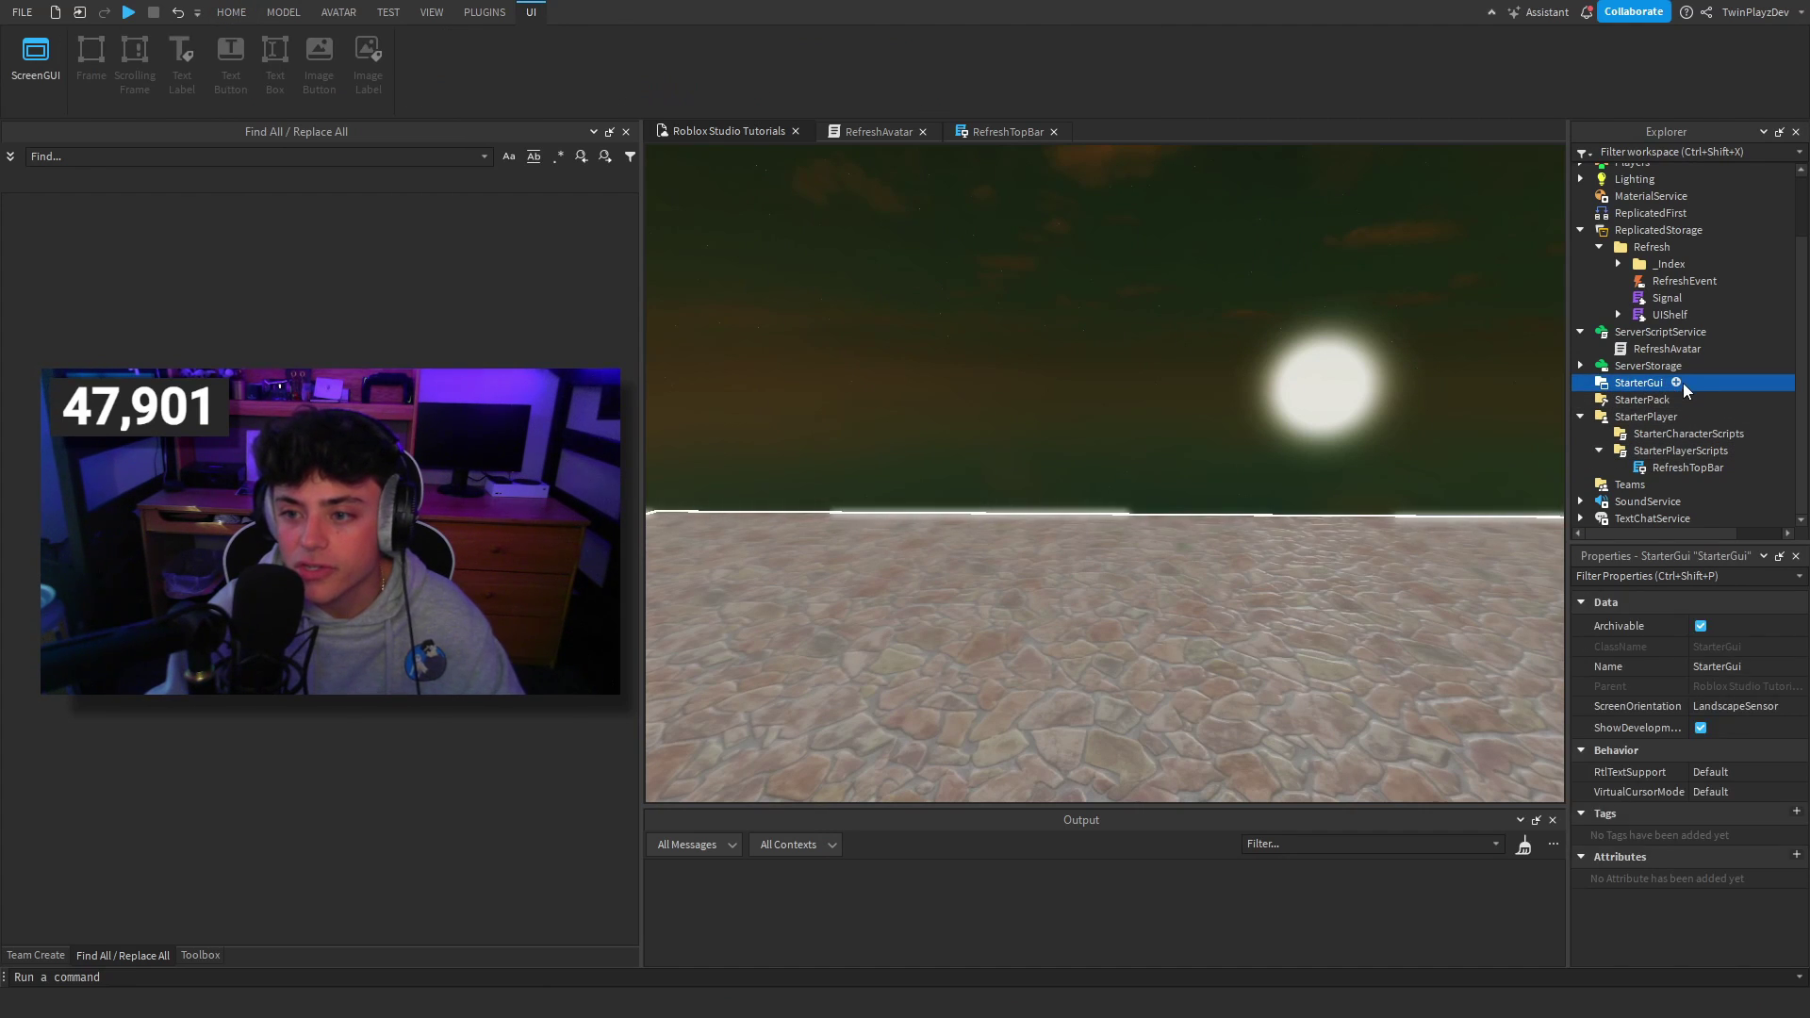
click(1677, 382)
click(1643, 438)
click(1693, 399)
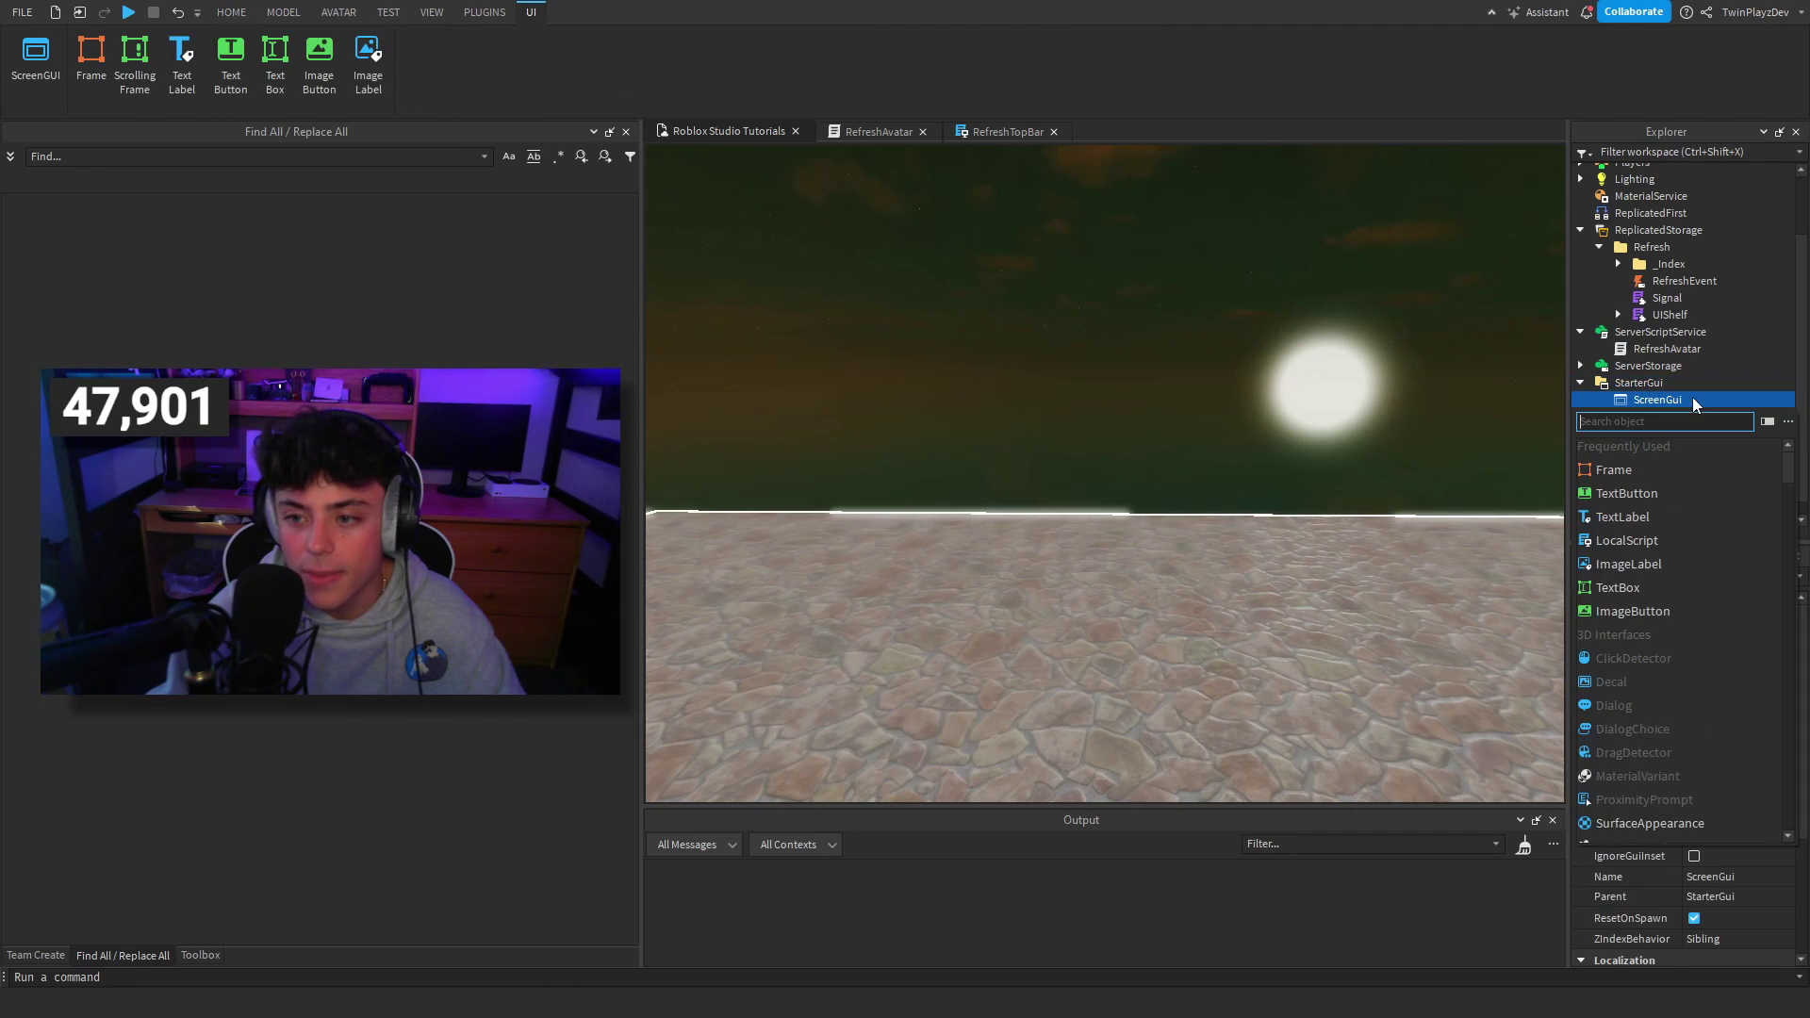
click(1639, 564)
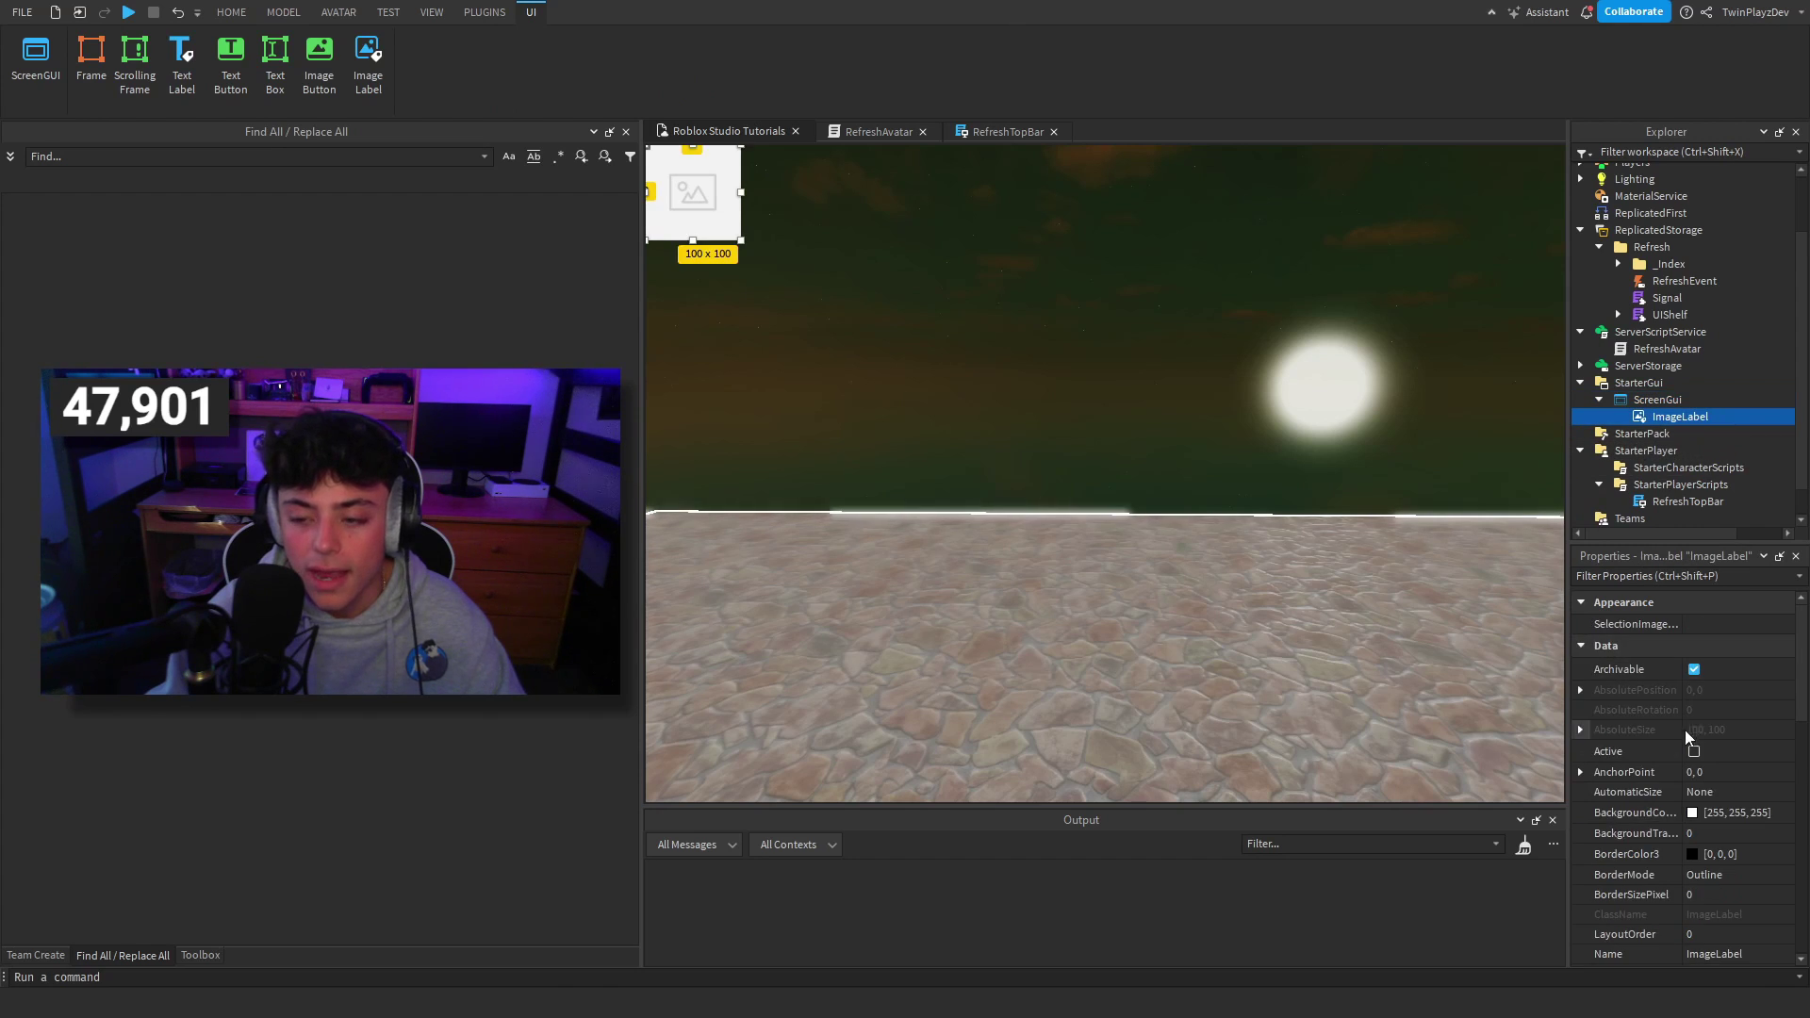
Step: Set the ImageLabel's Image property to the uploaded animation2 picture
scroll(1686, 735, down, 5)
click(1733, 688)
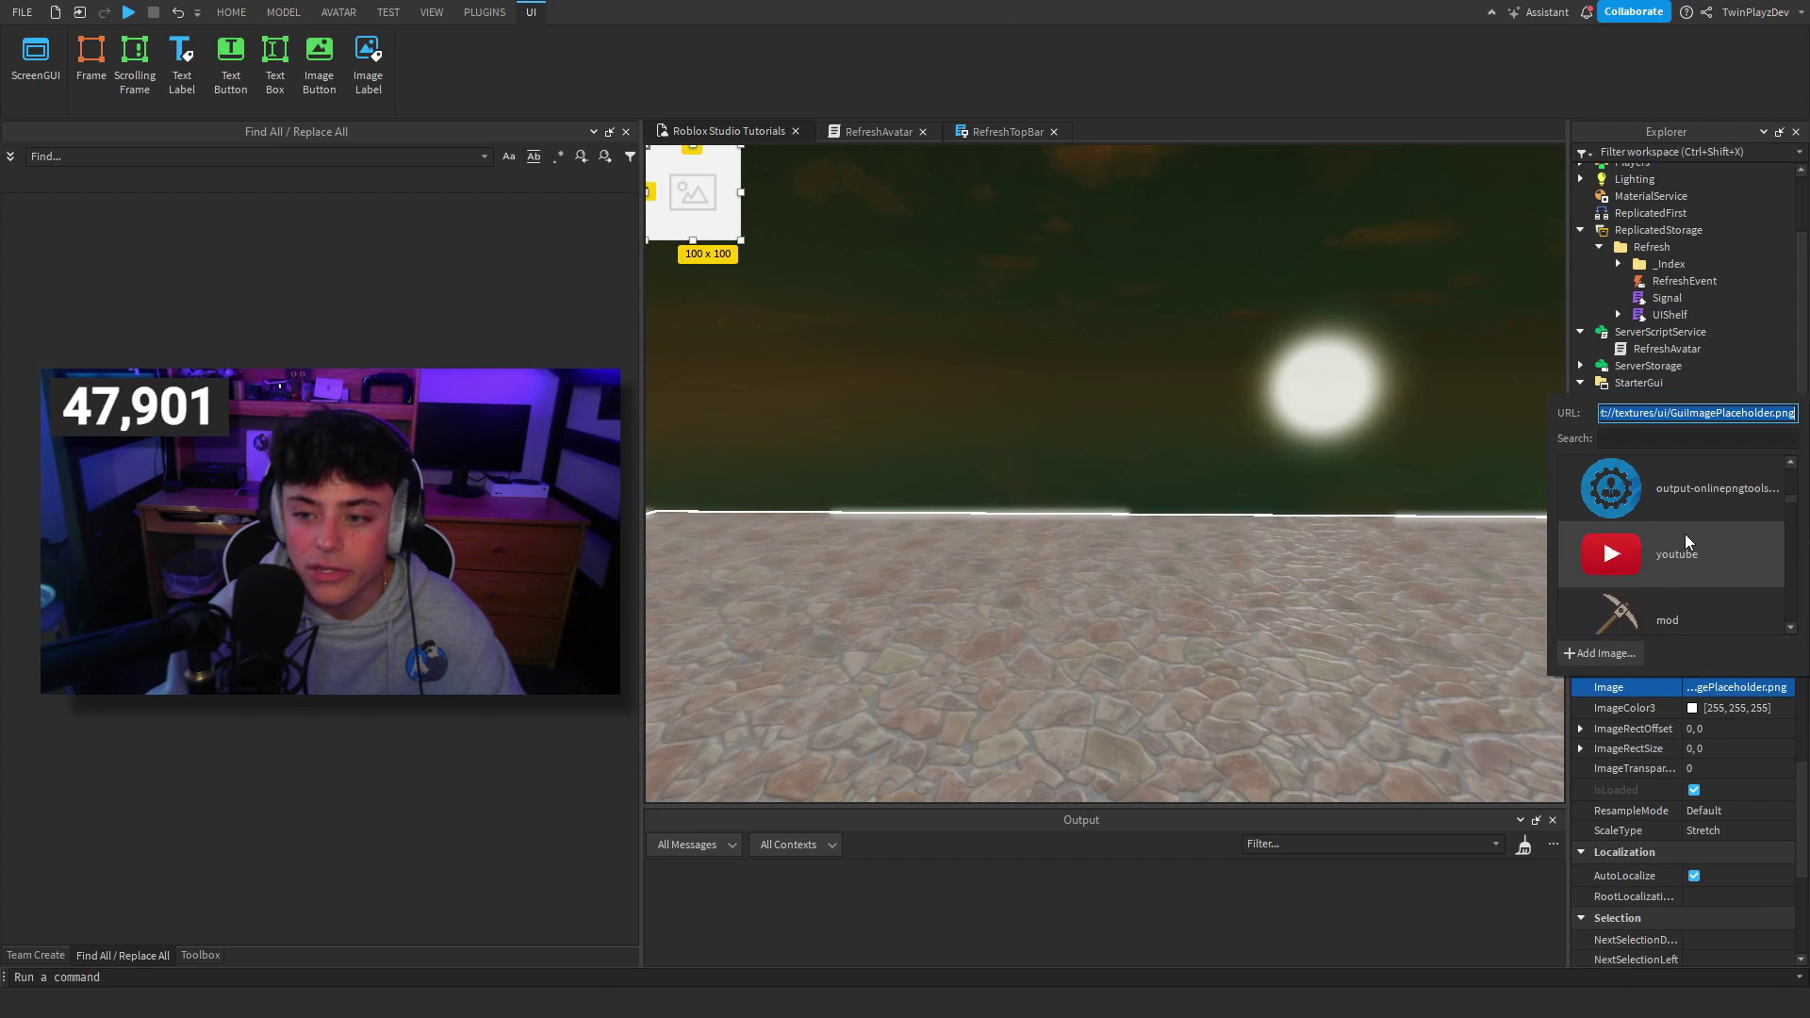
scroll(1682, 573, down, 6)
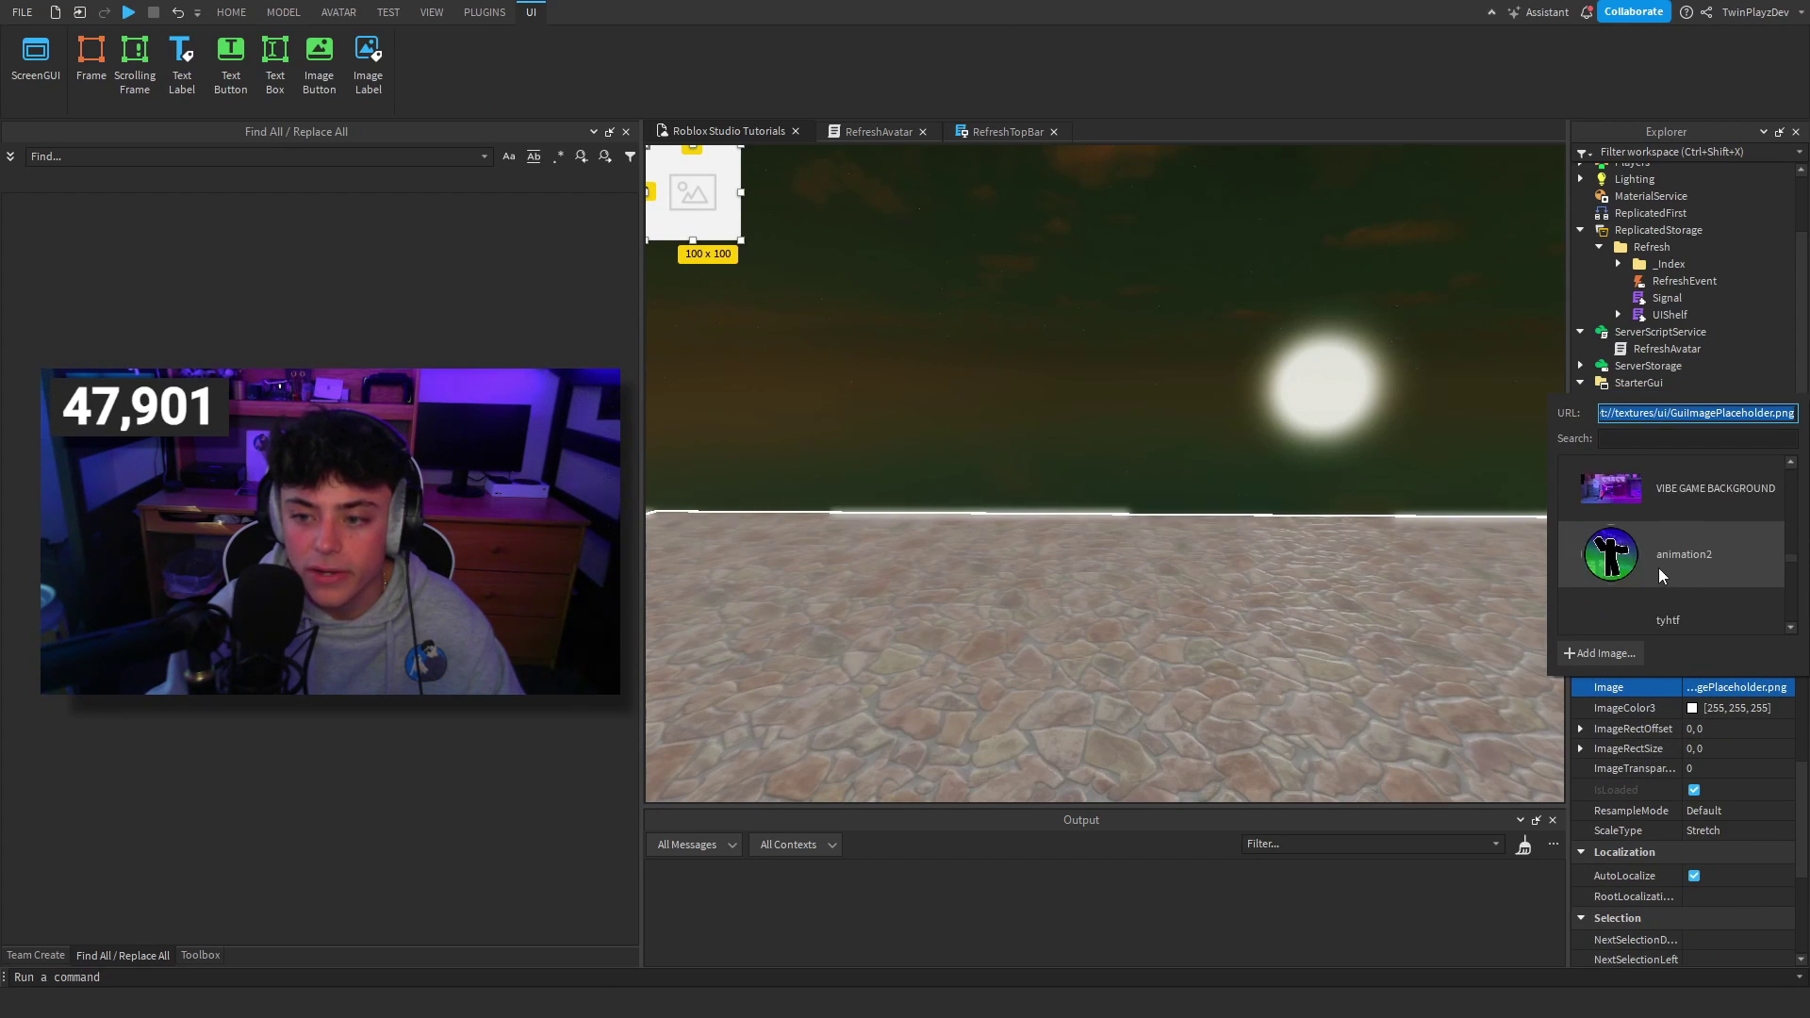
click(1658, 566)
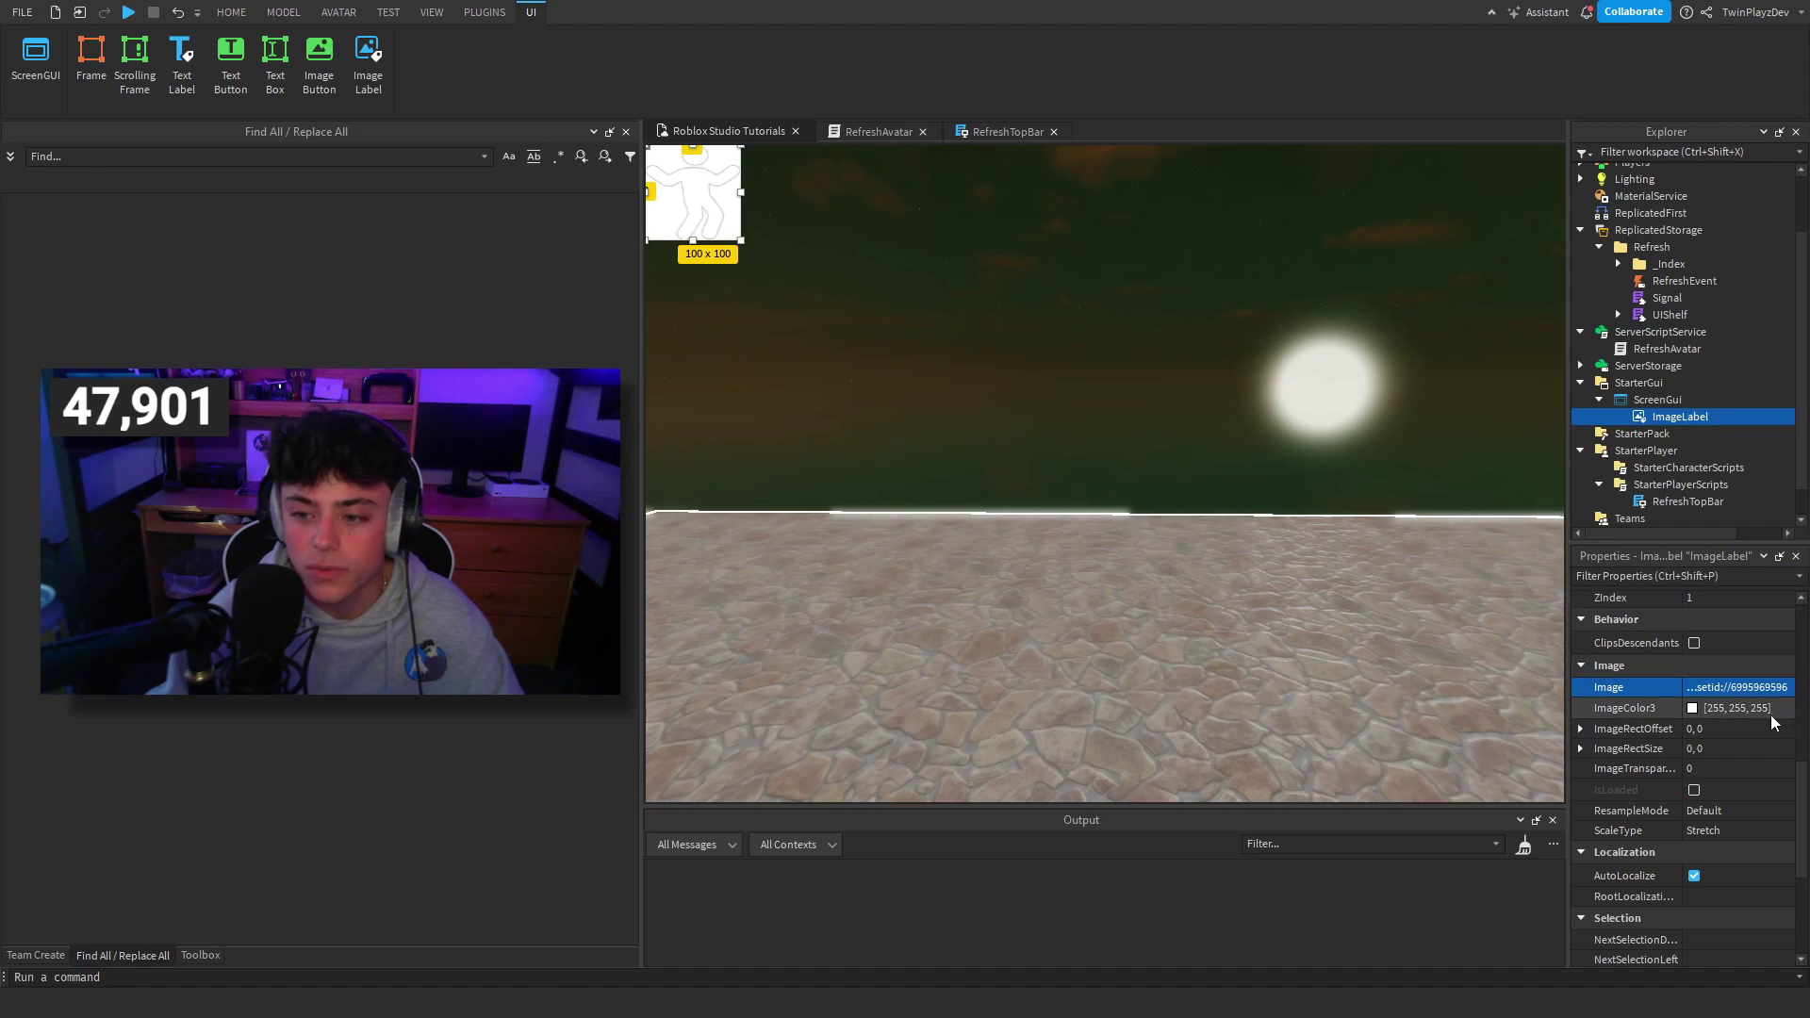
Step: Copy the numeric asset ID from the ImageLabel's image URL and delete the ScreenGui from StarterGui
click(1733, 687)
double_click(1698, 415)
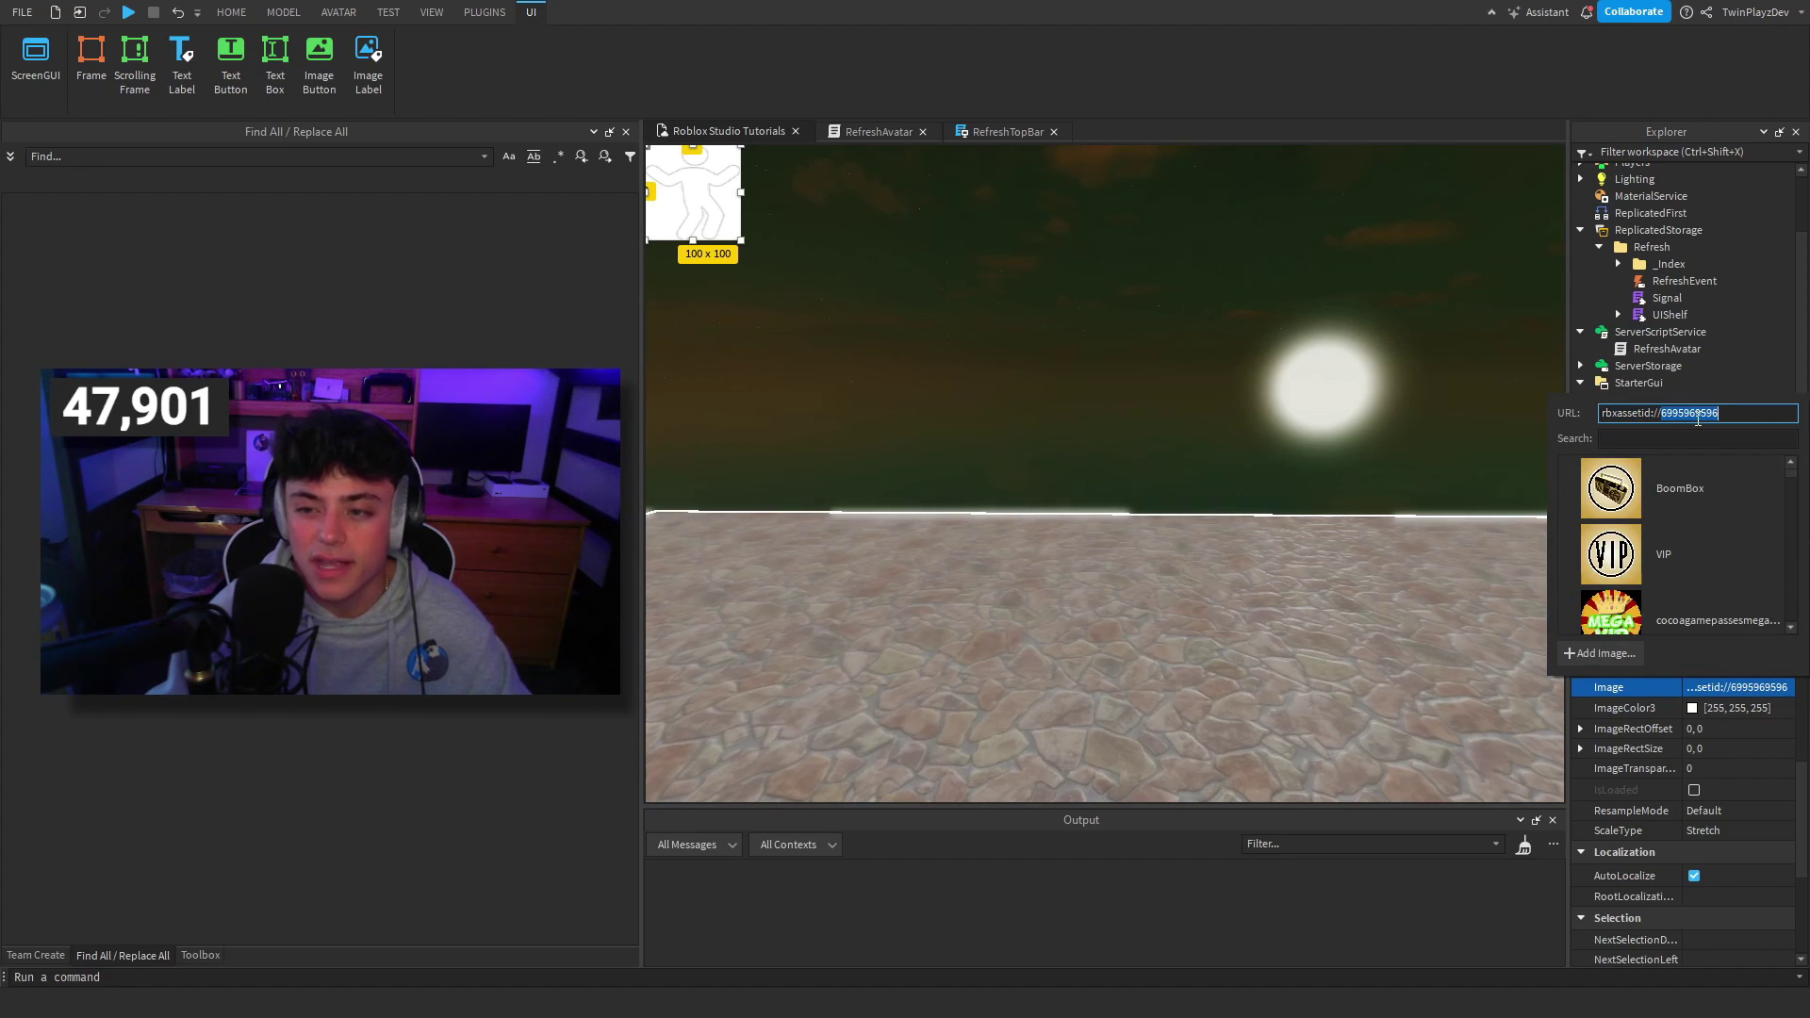
click(1342, 368)
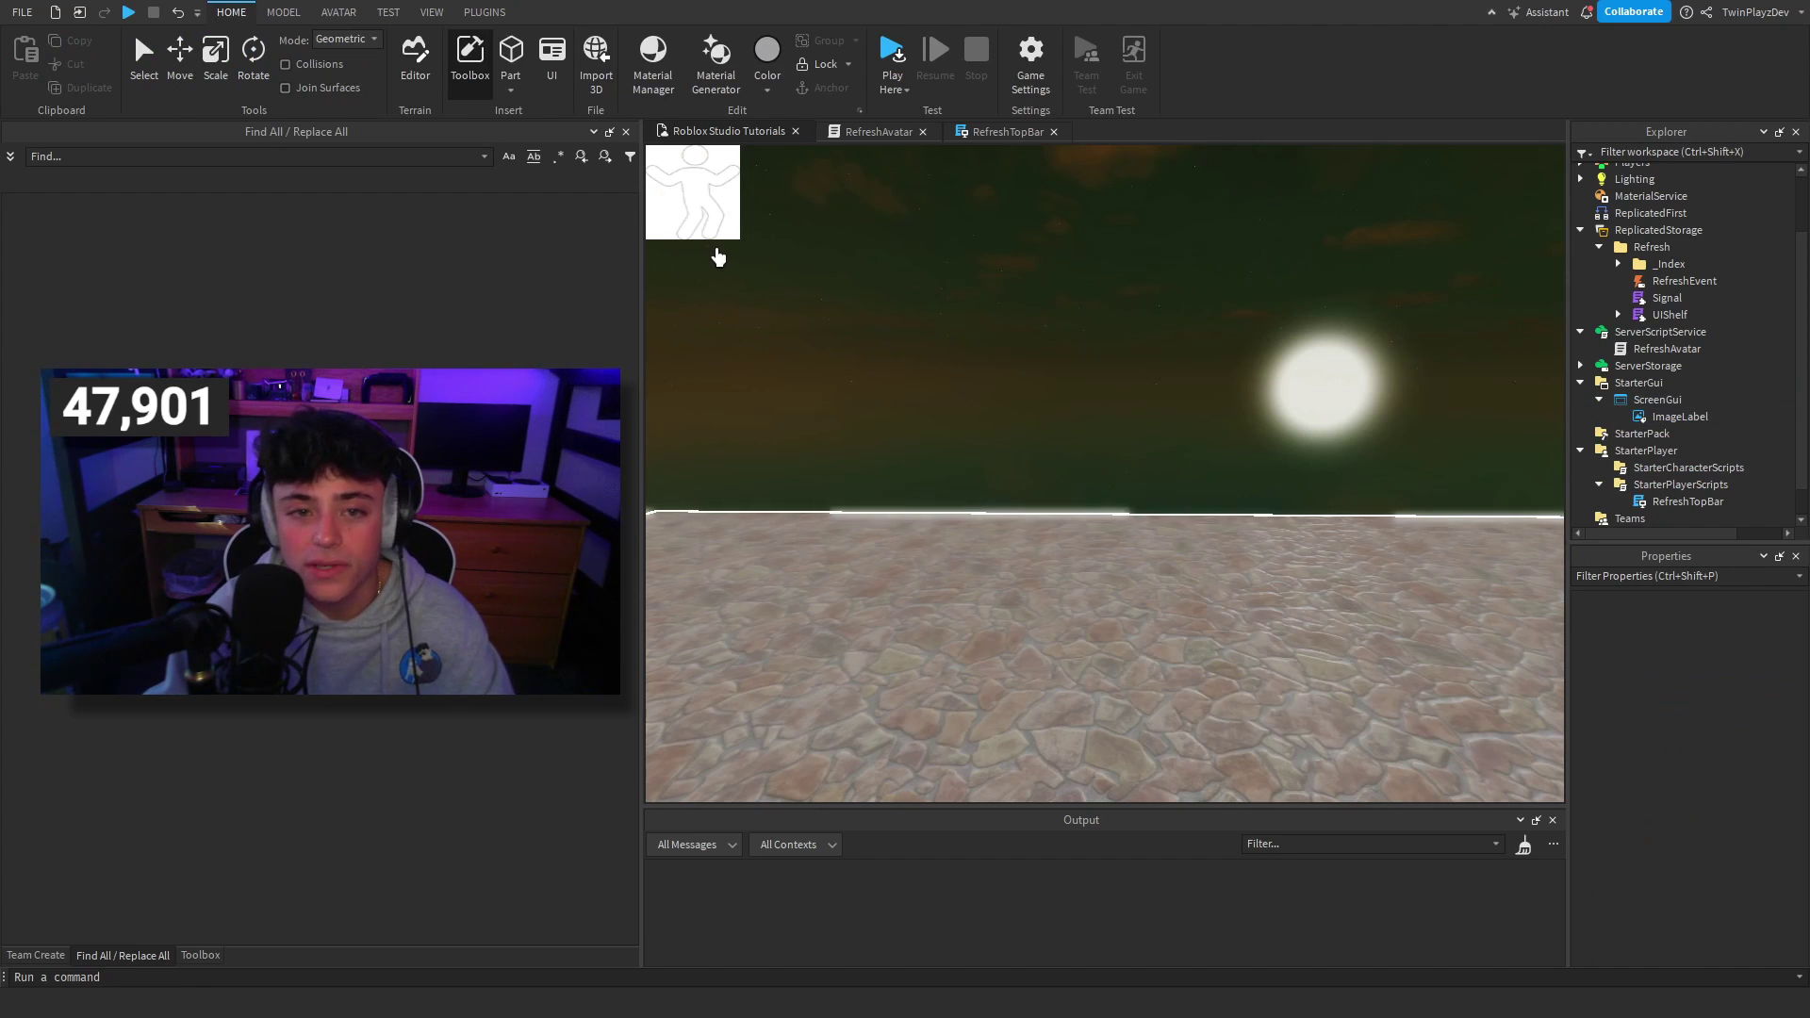
click(1651, 399)
key(Delete)
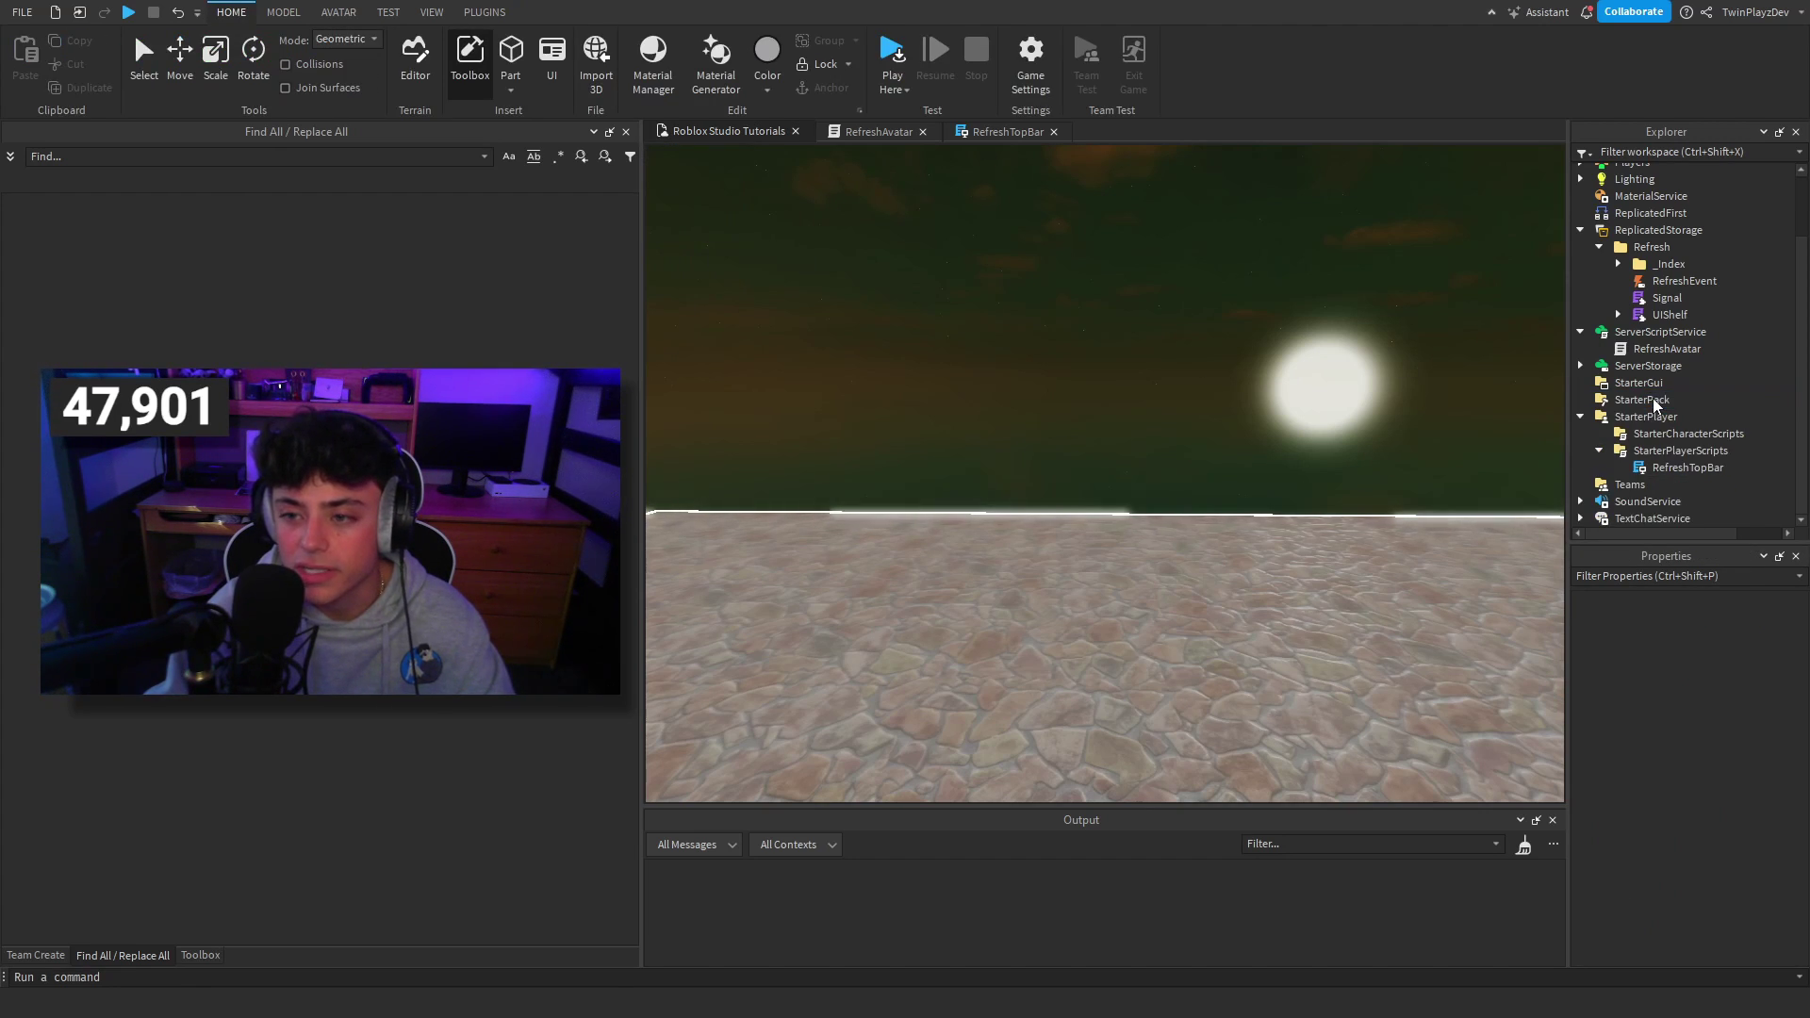
double_click(1662, 469)
click(928, 255)
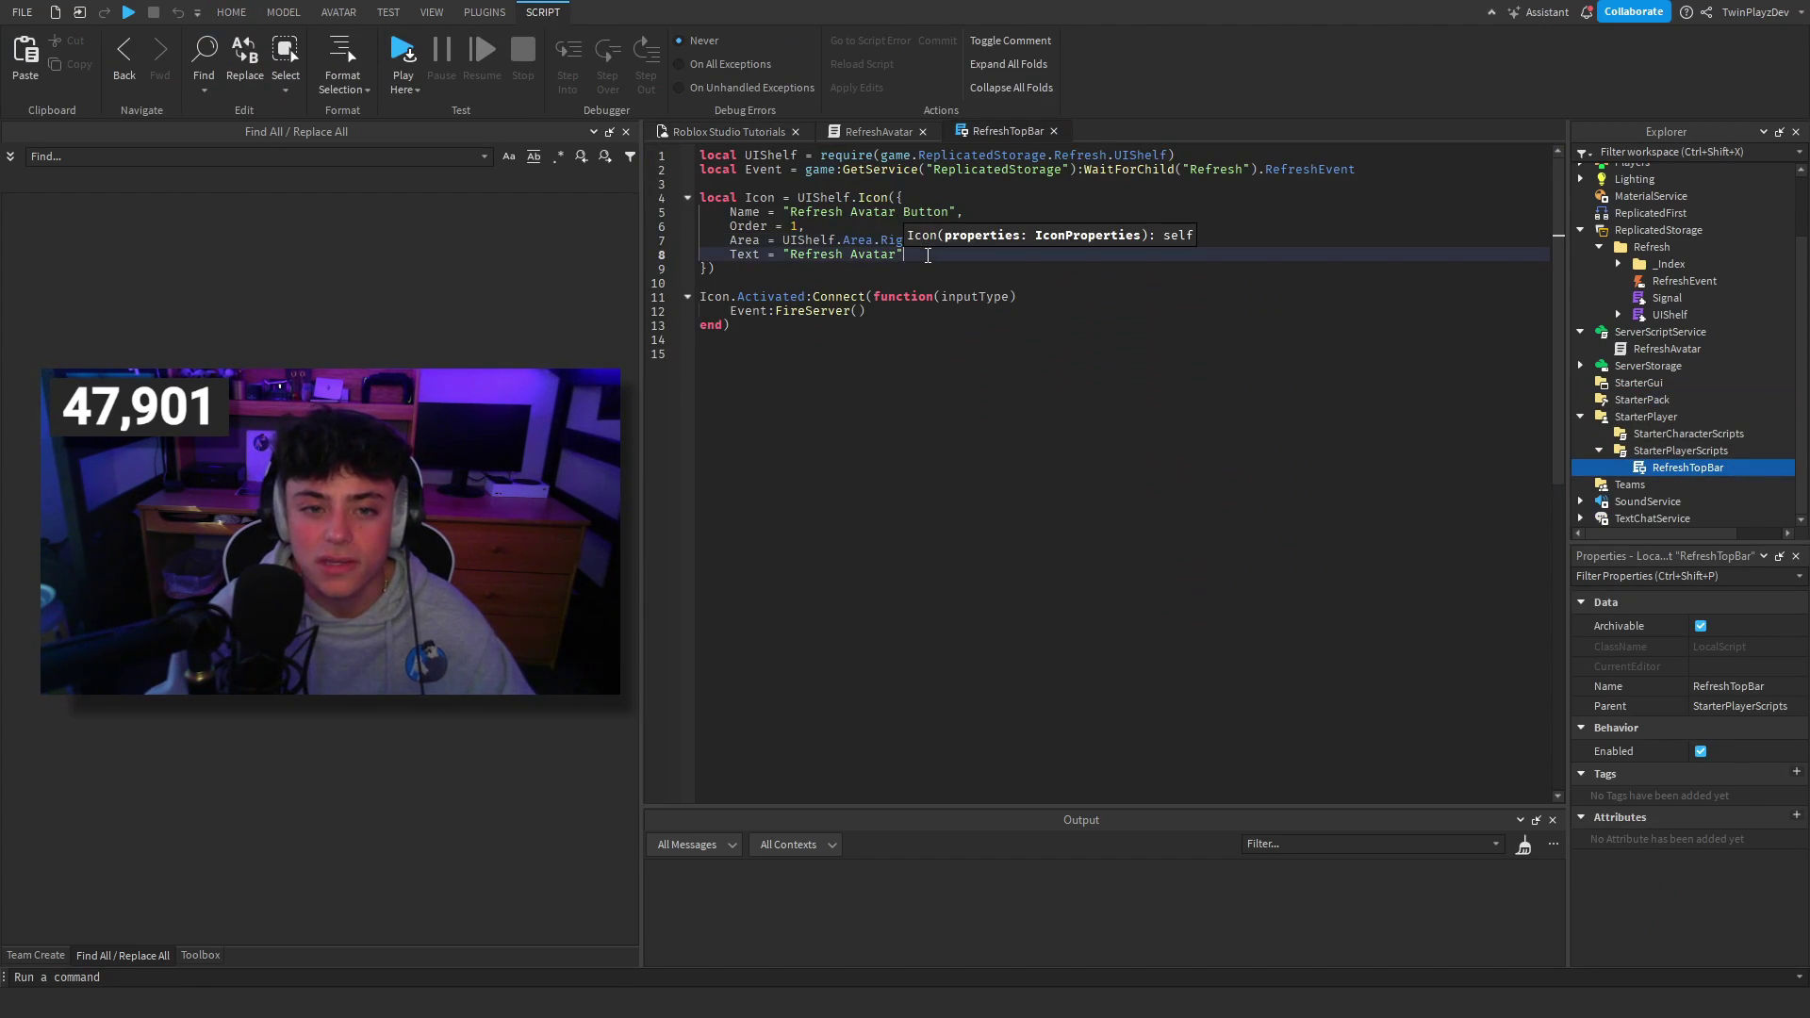
text(,)
key(Return)
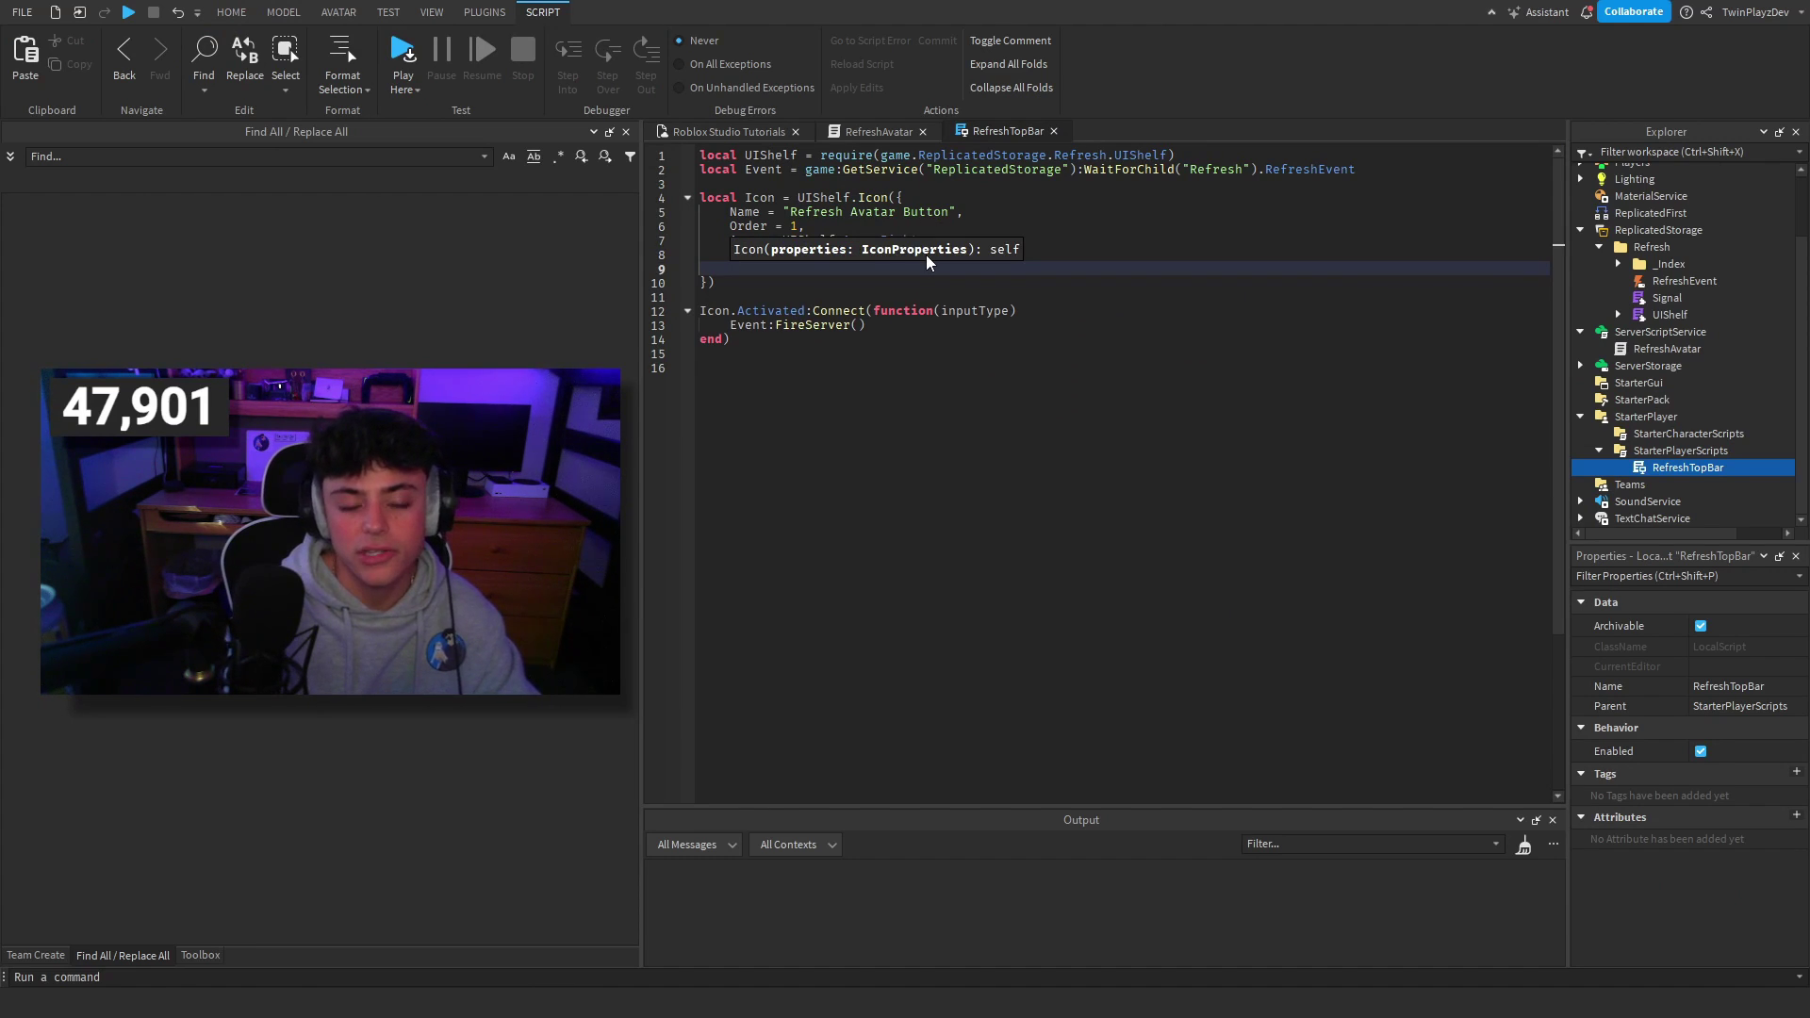
text(I)
key(Tab)
text(= ")
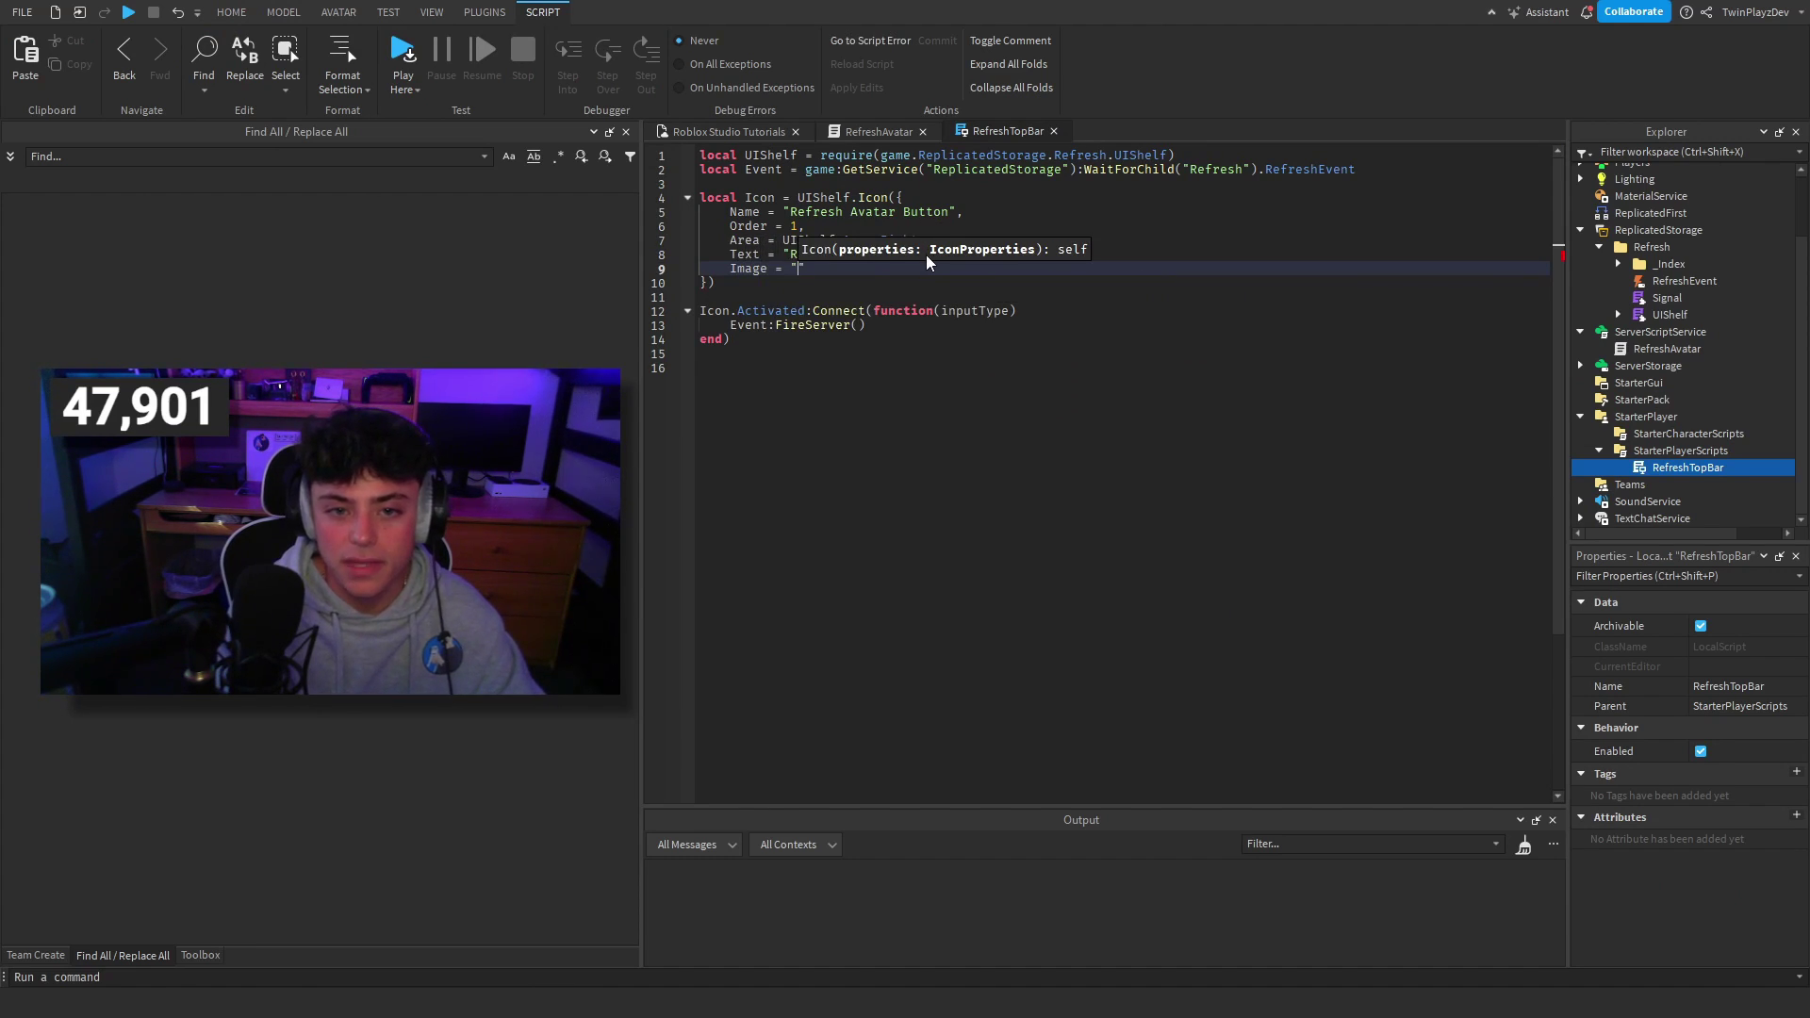
key(ctrl+v)
text(")
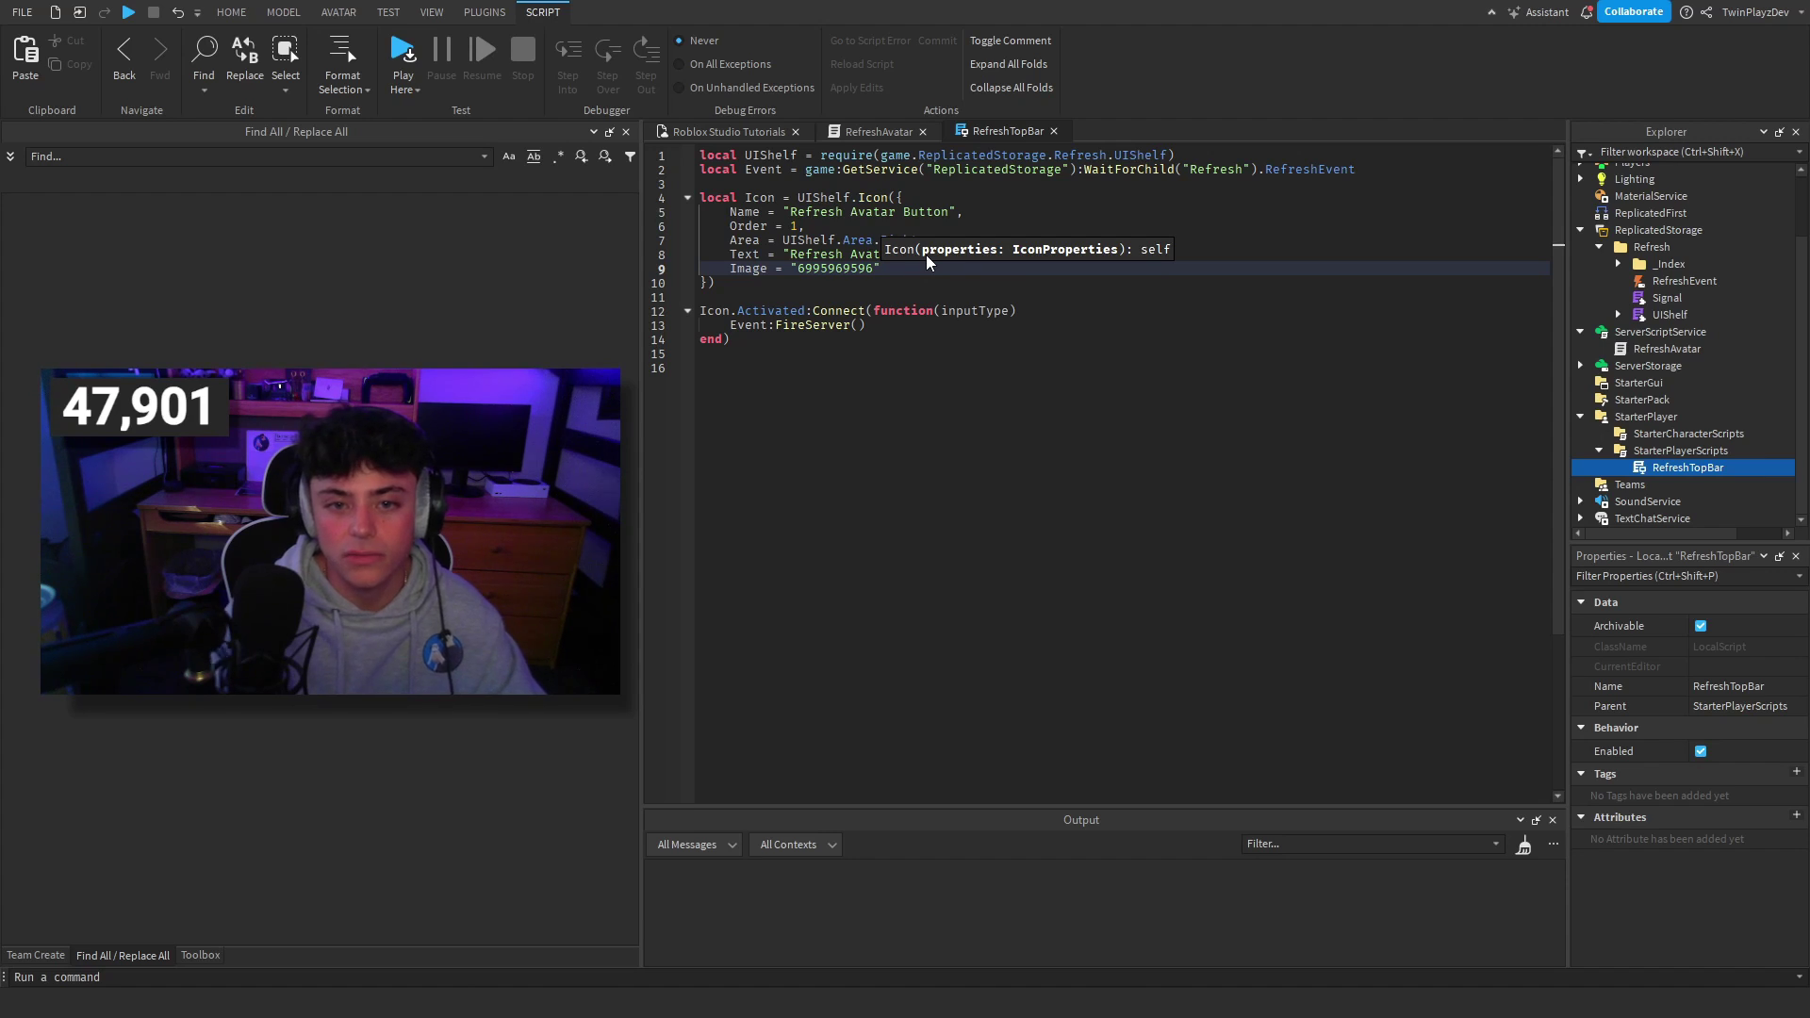
text(,)
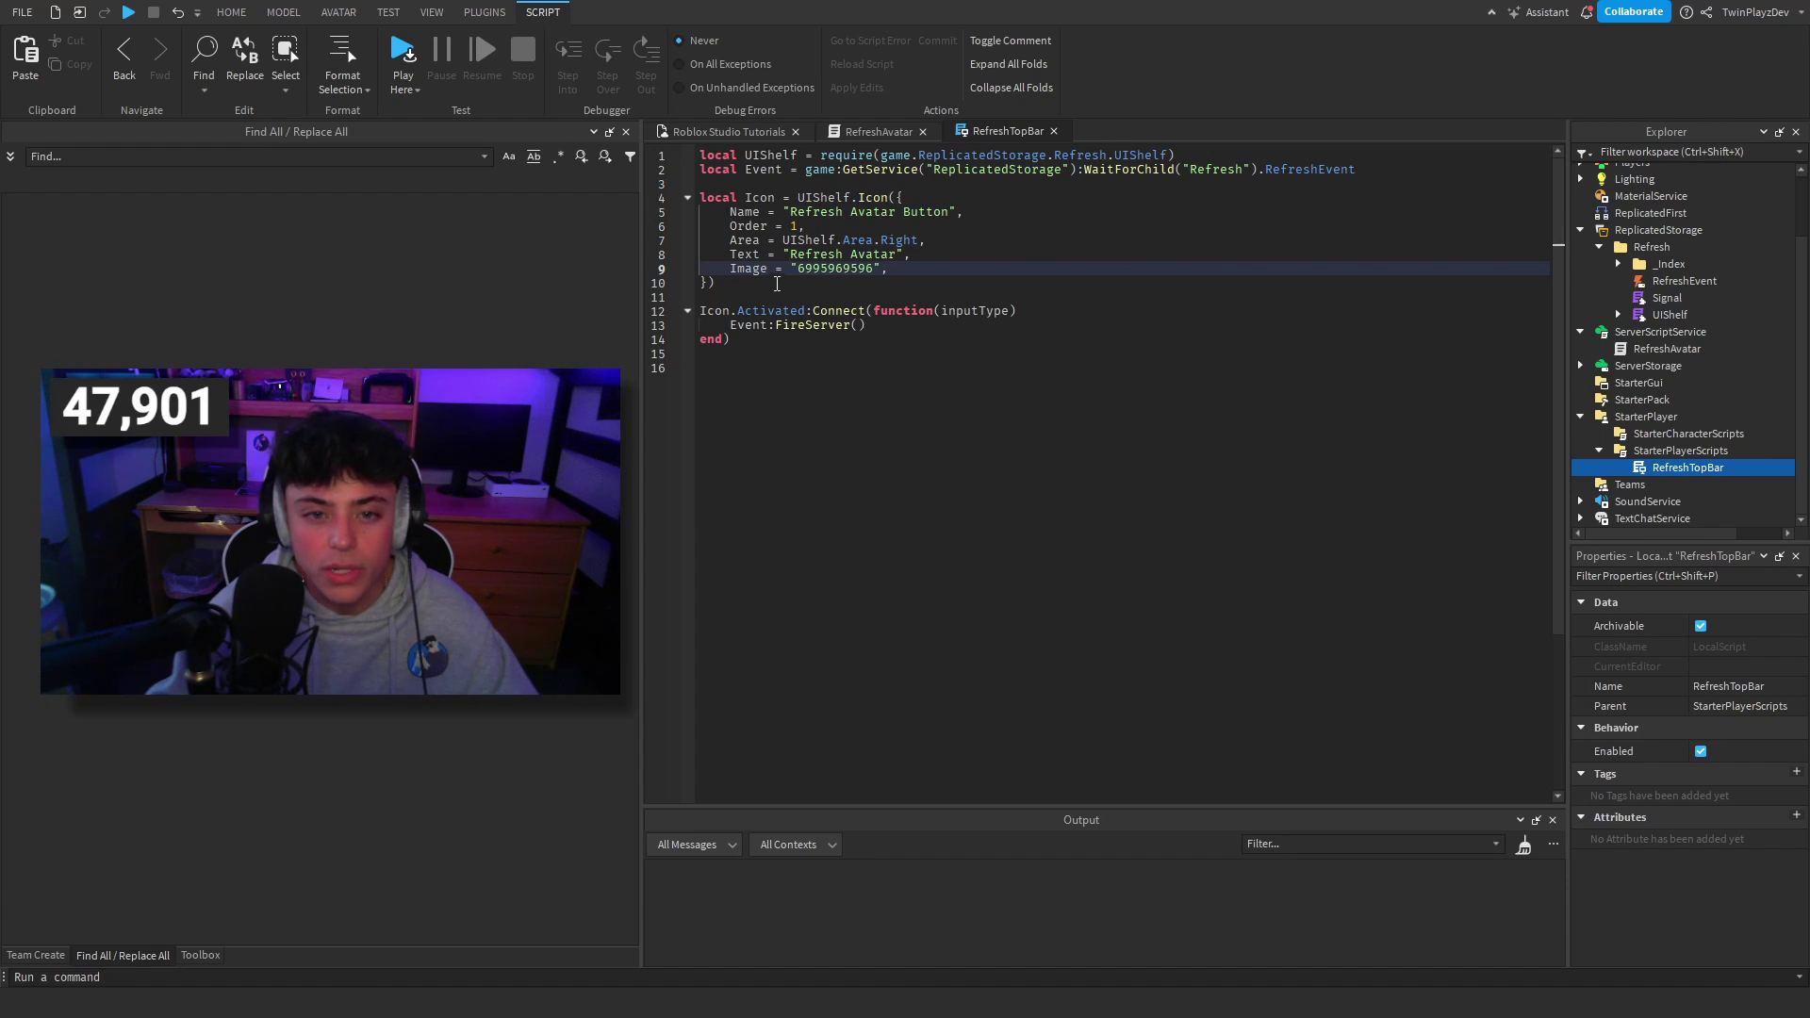
click(796, 268)
text(rbxassetid://)
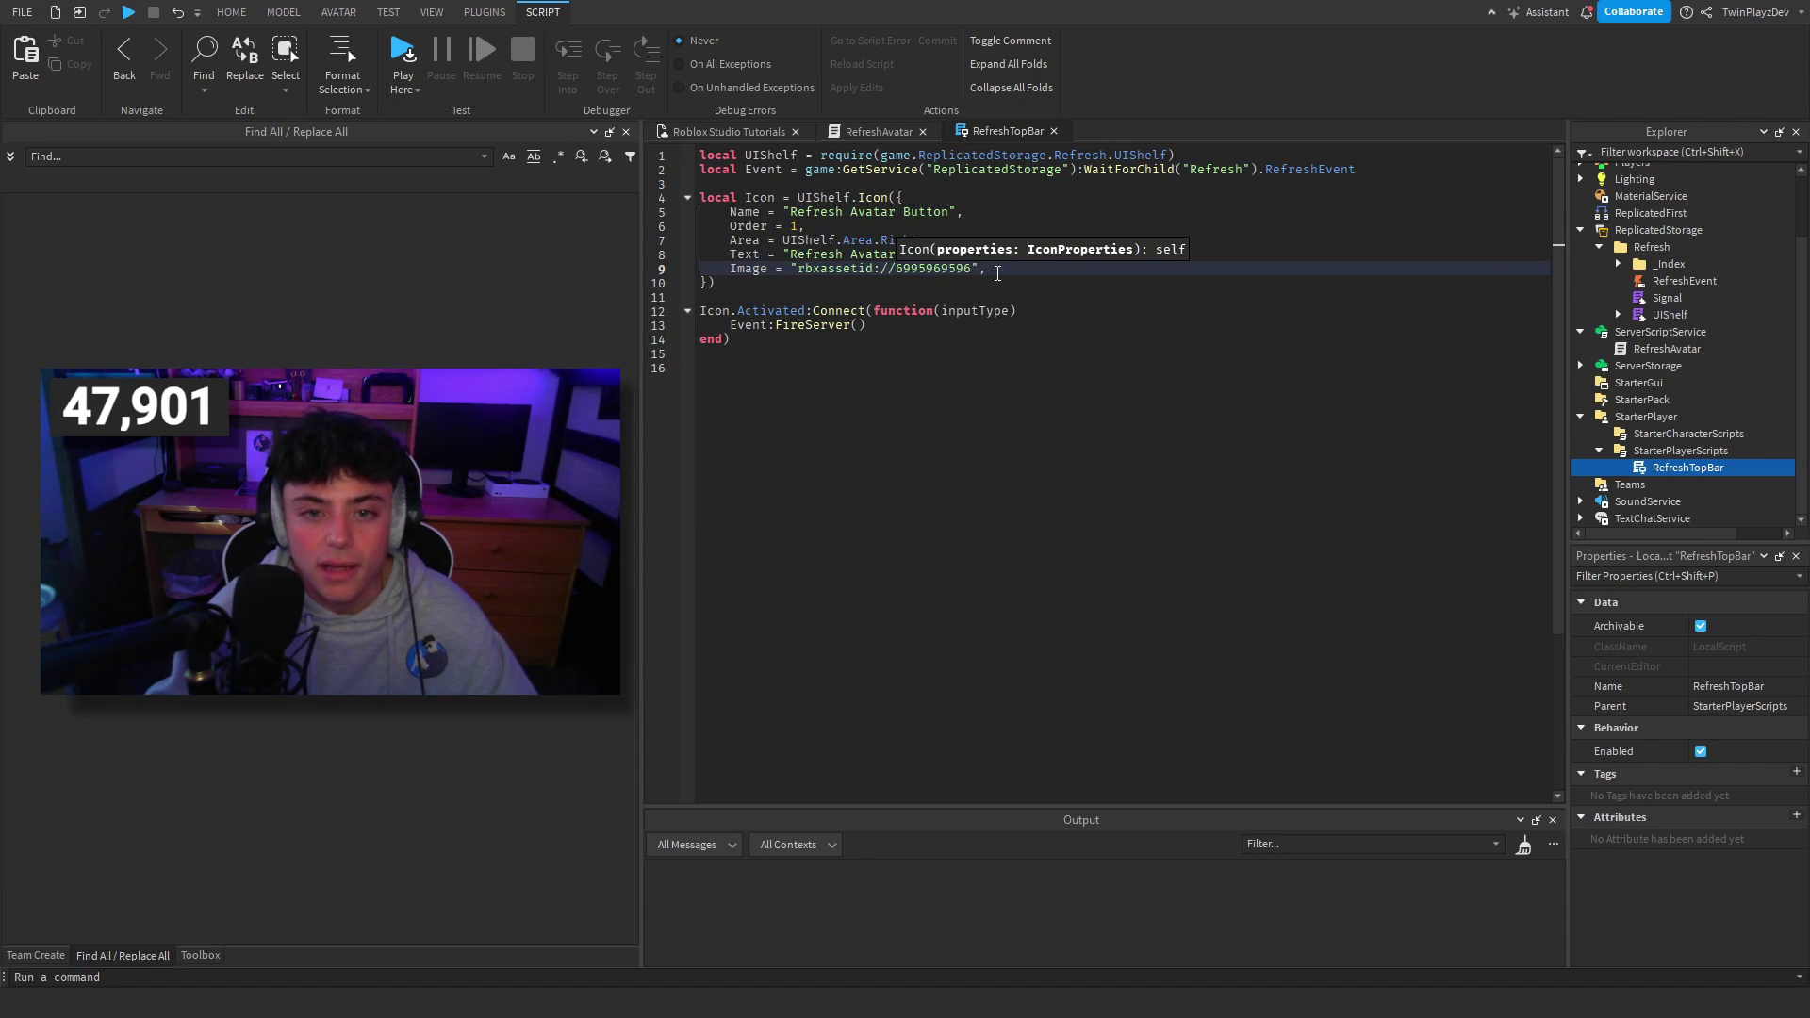
drag(993, 270, 730, 269)
key(ctrl+x)
click(1000, 211)
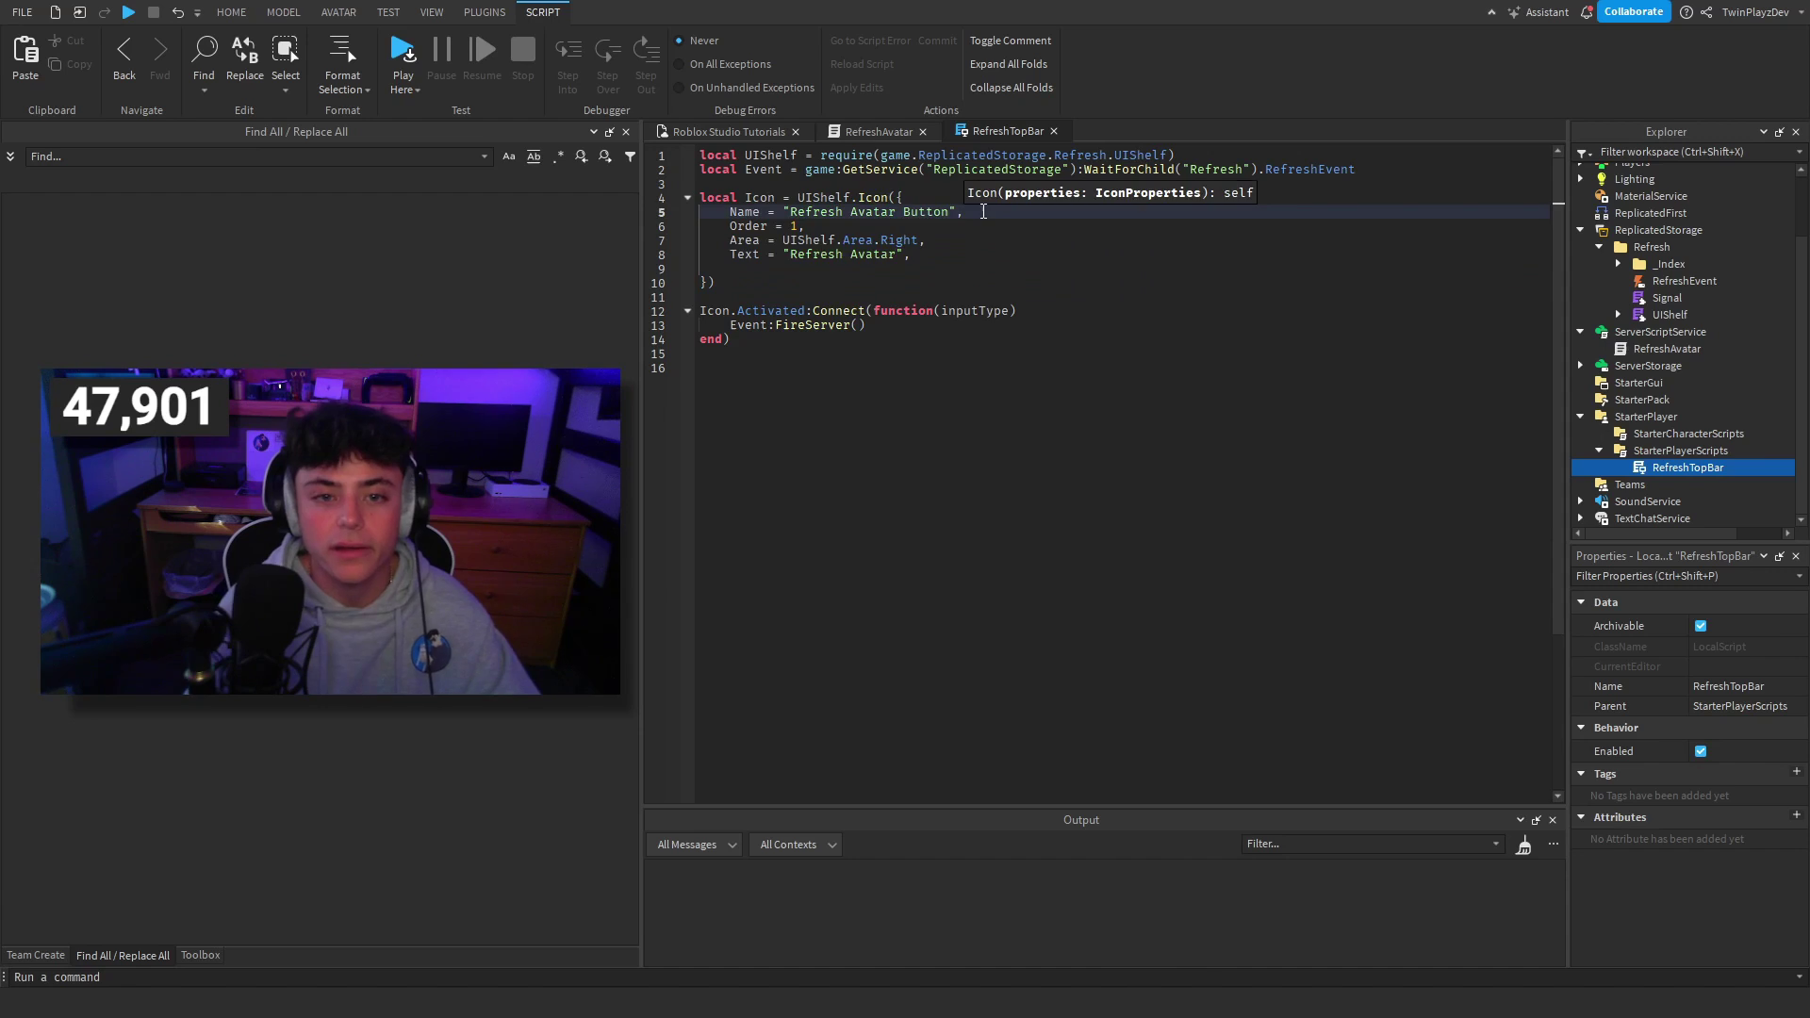
key(Return)
key(ctrl+v)
Step: Remove the trailing comma from the icon's Text line and delete the blank line before the closing bracket
click(1005, 283)
click(862, 294)
click(921, 268)
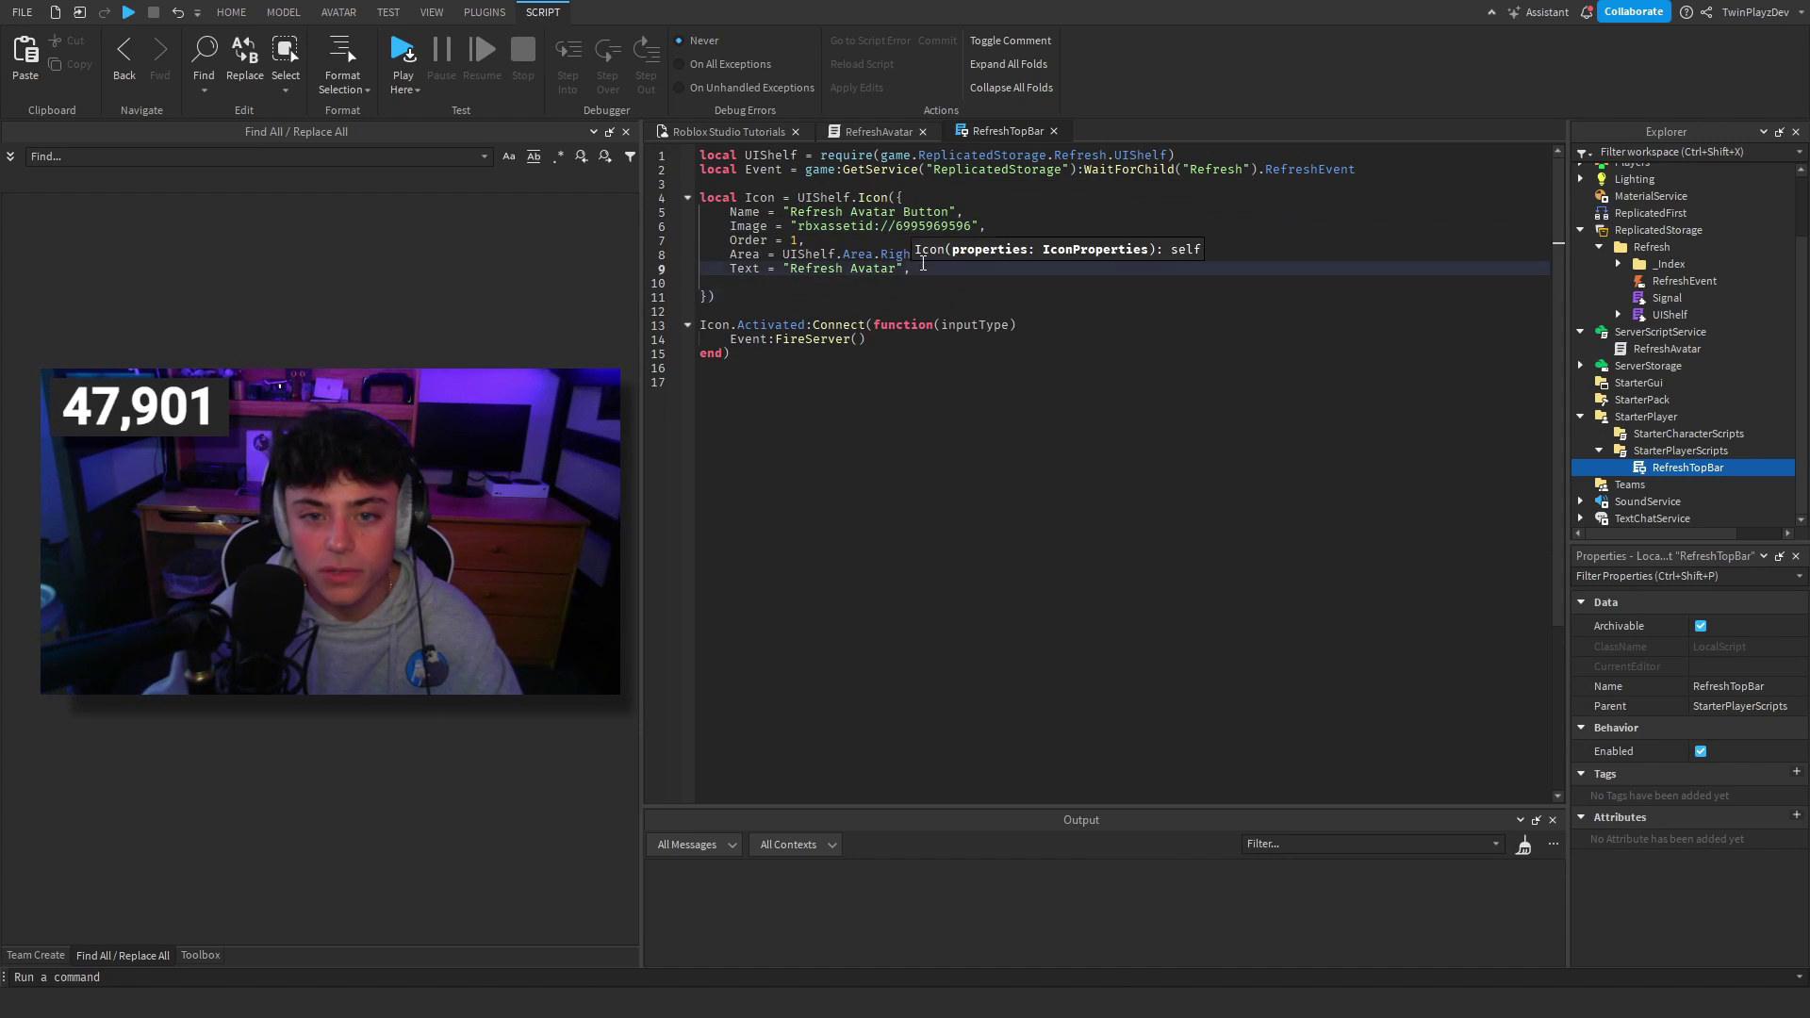
click(910, 278)
click(1065, 268)
key(BackSpace)
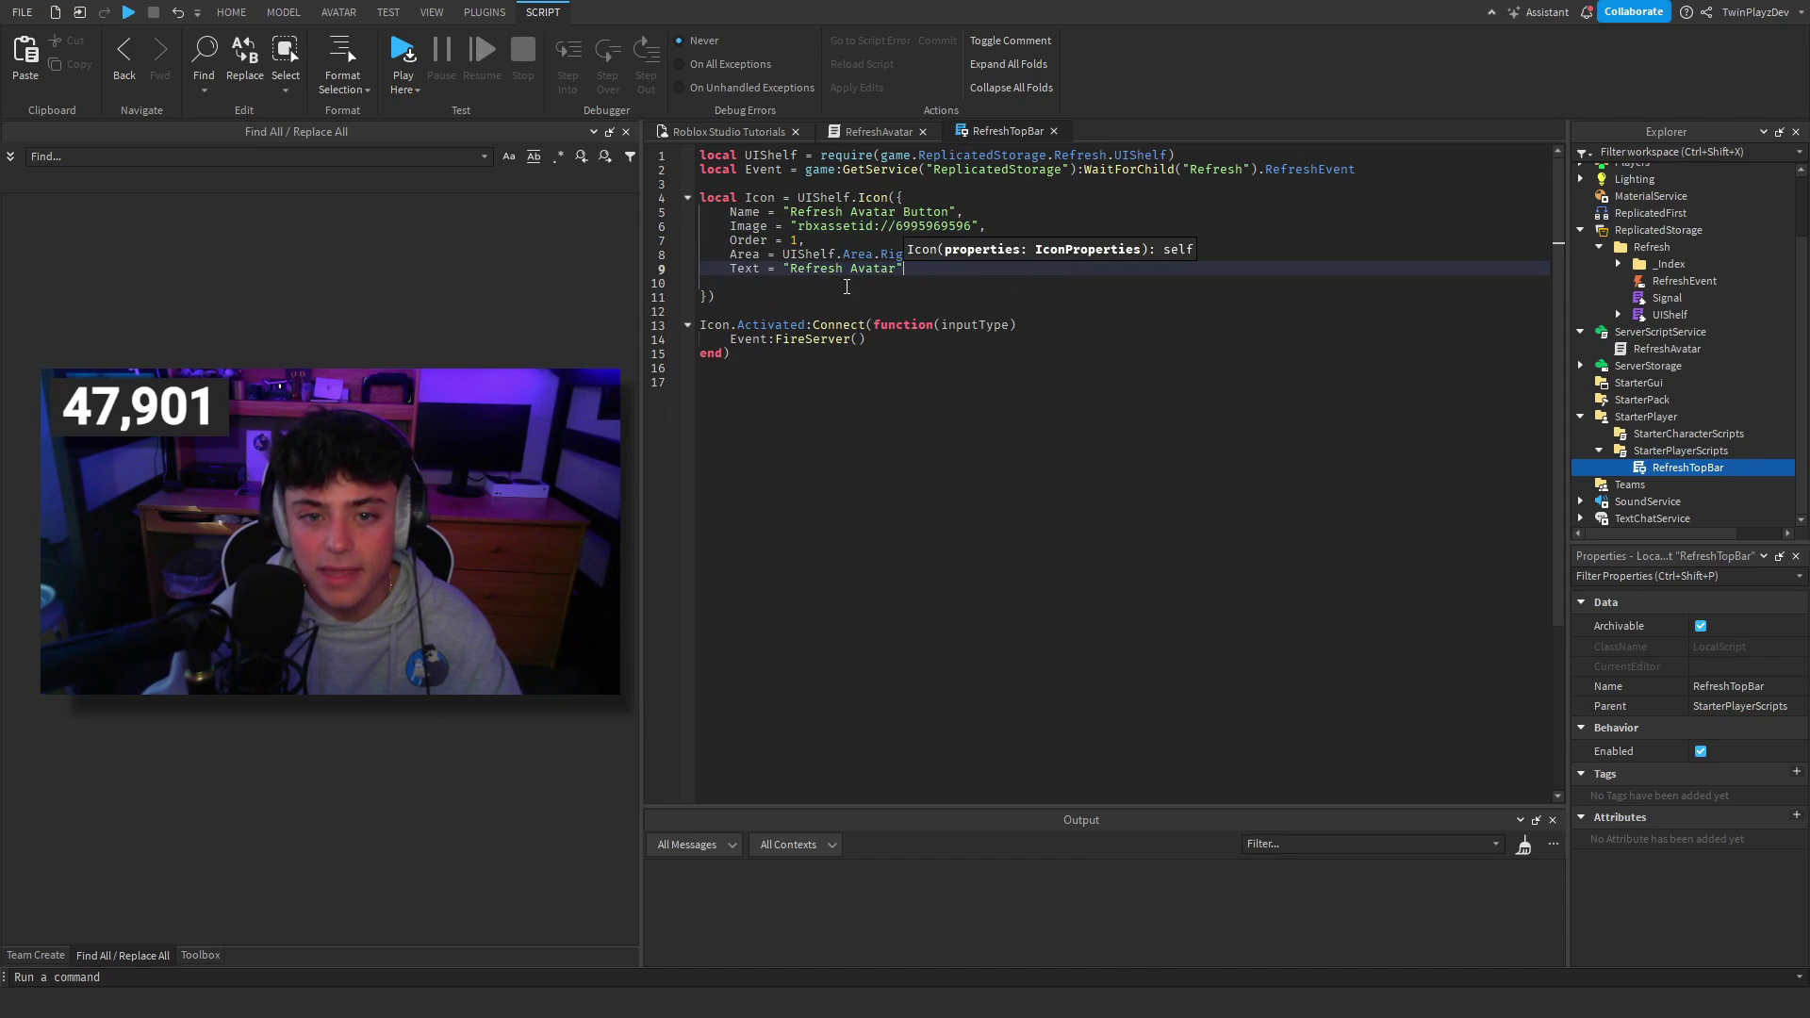
click(849, 285)
key(BackSpace)
key(BackSpace)
click(818, 300)
Step: Playtest the game to check the Refresh Avatar button with its icon image and text, and stop the test
key(F5)
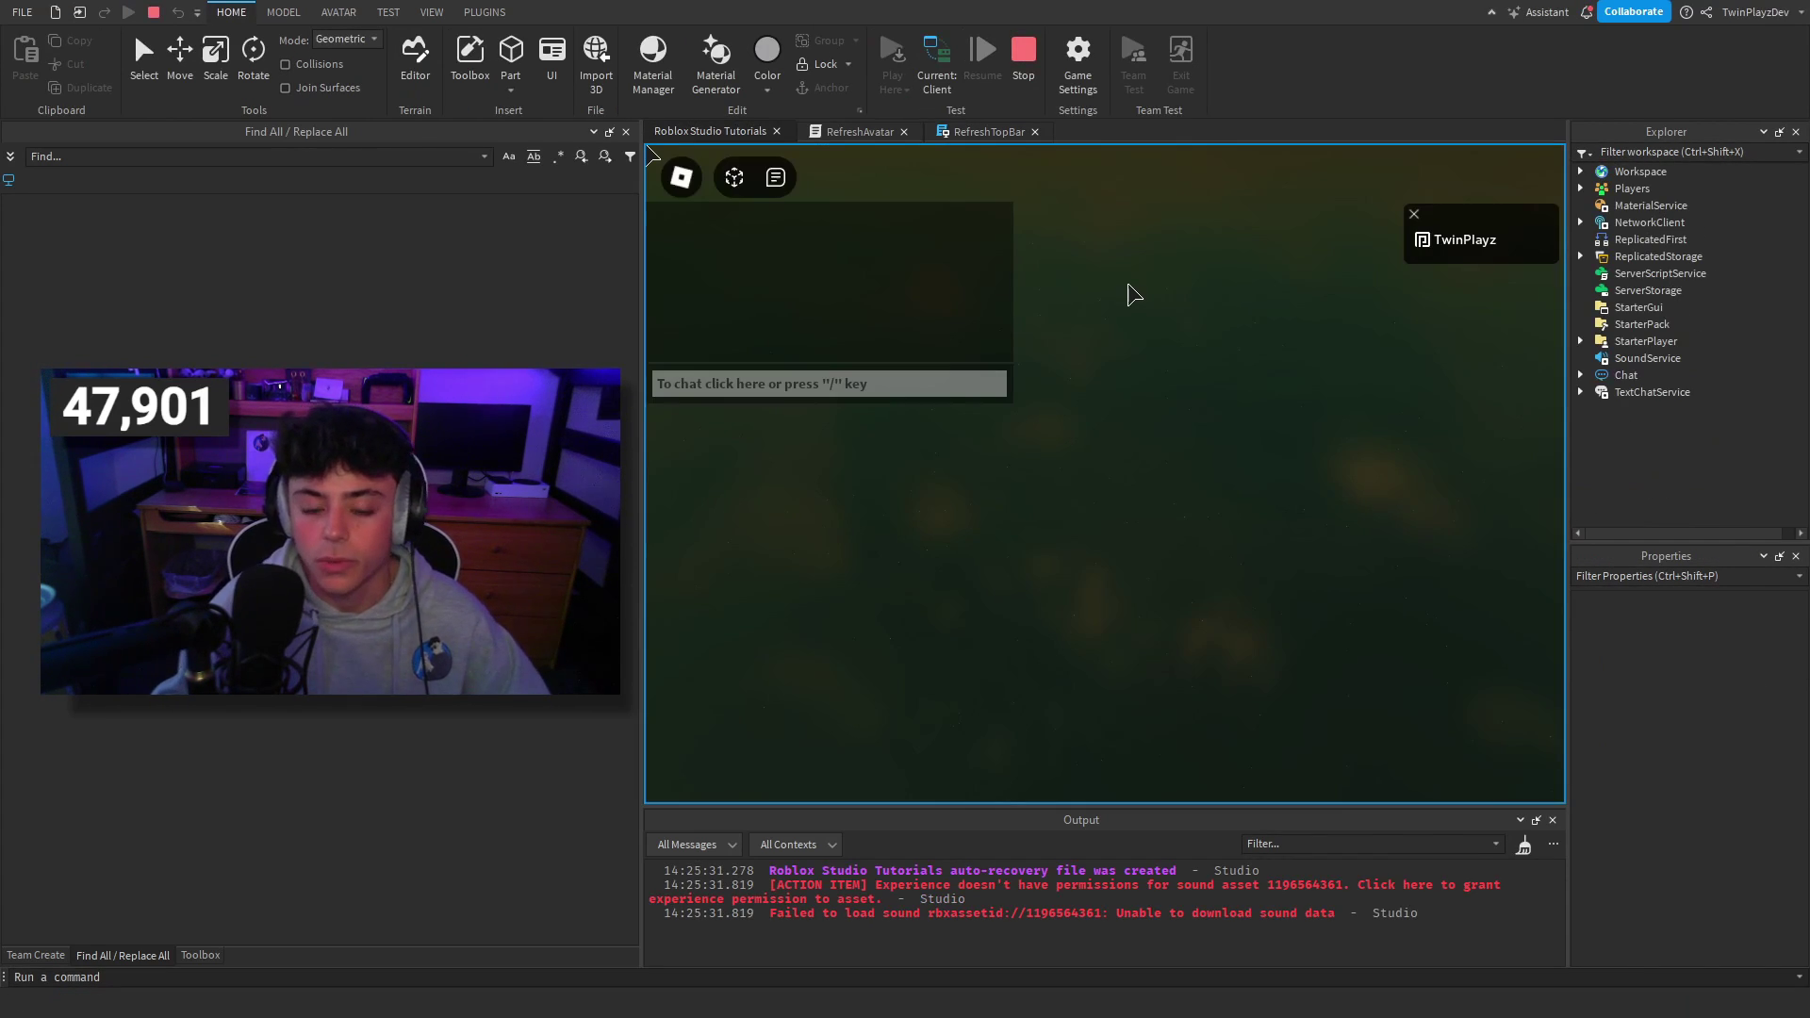
click(1438, 186)
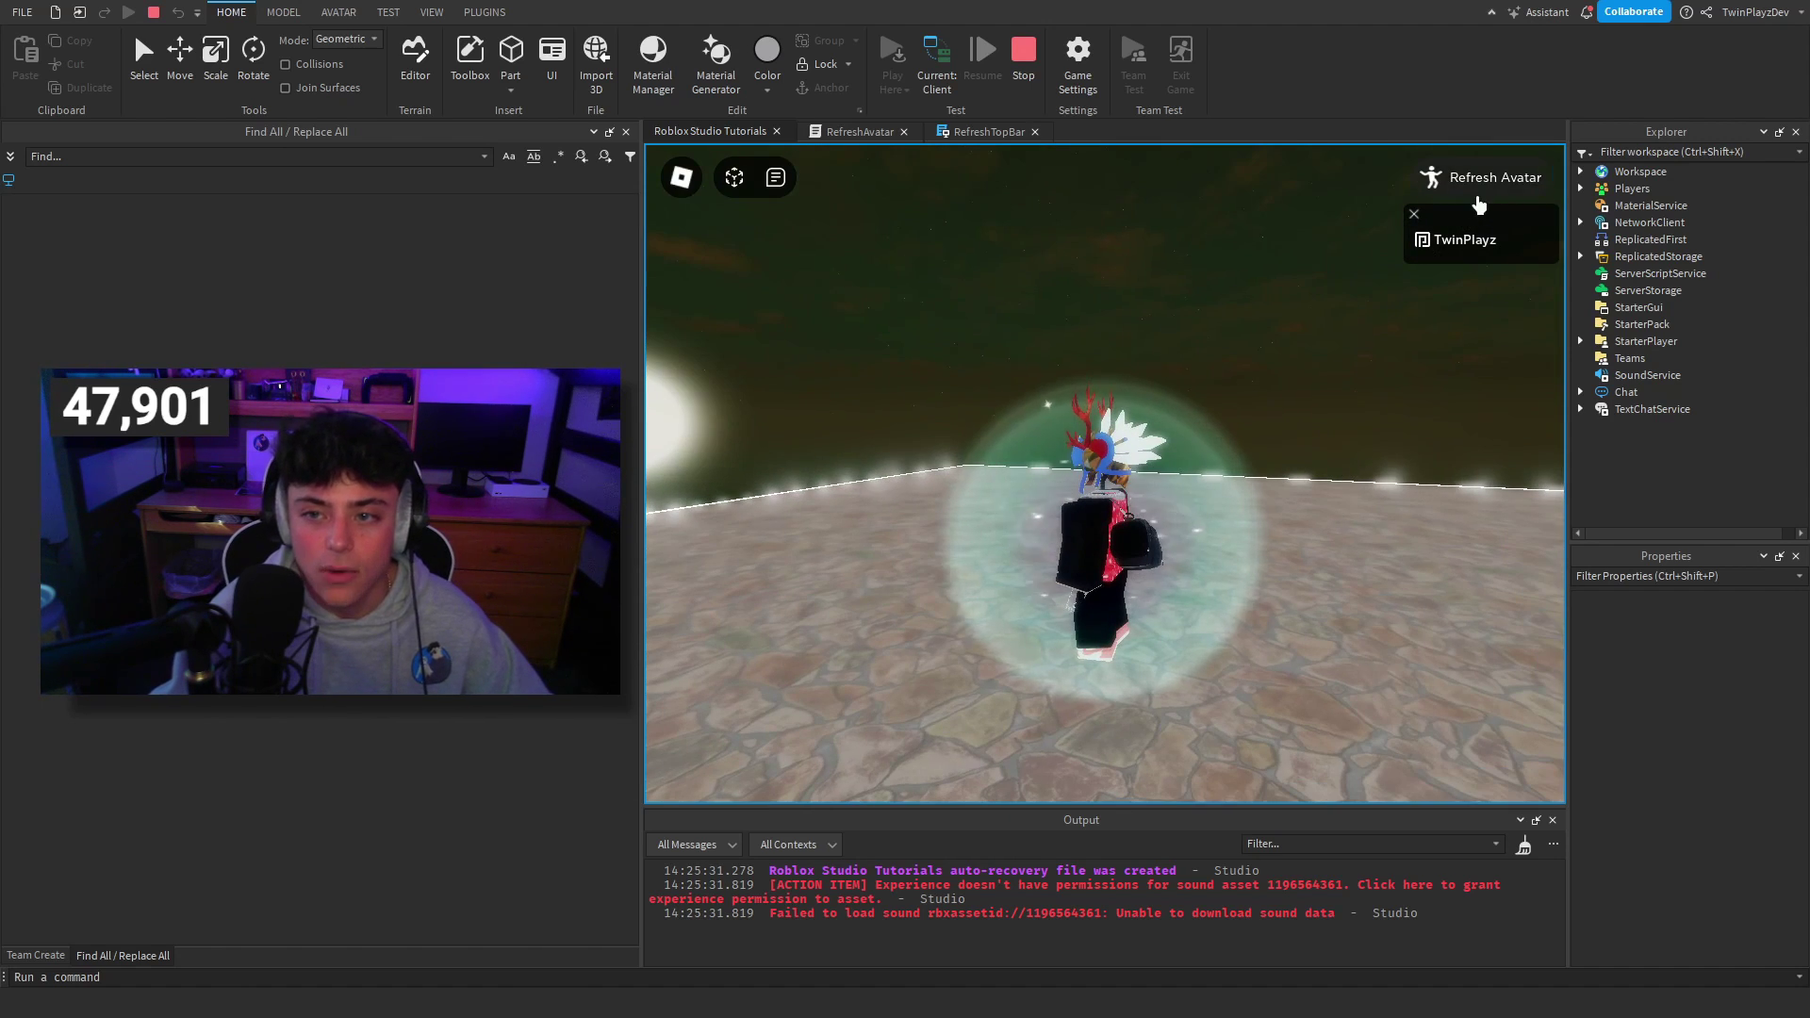
key(shift+F5)
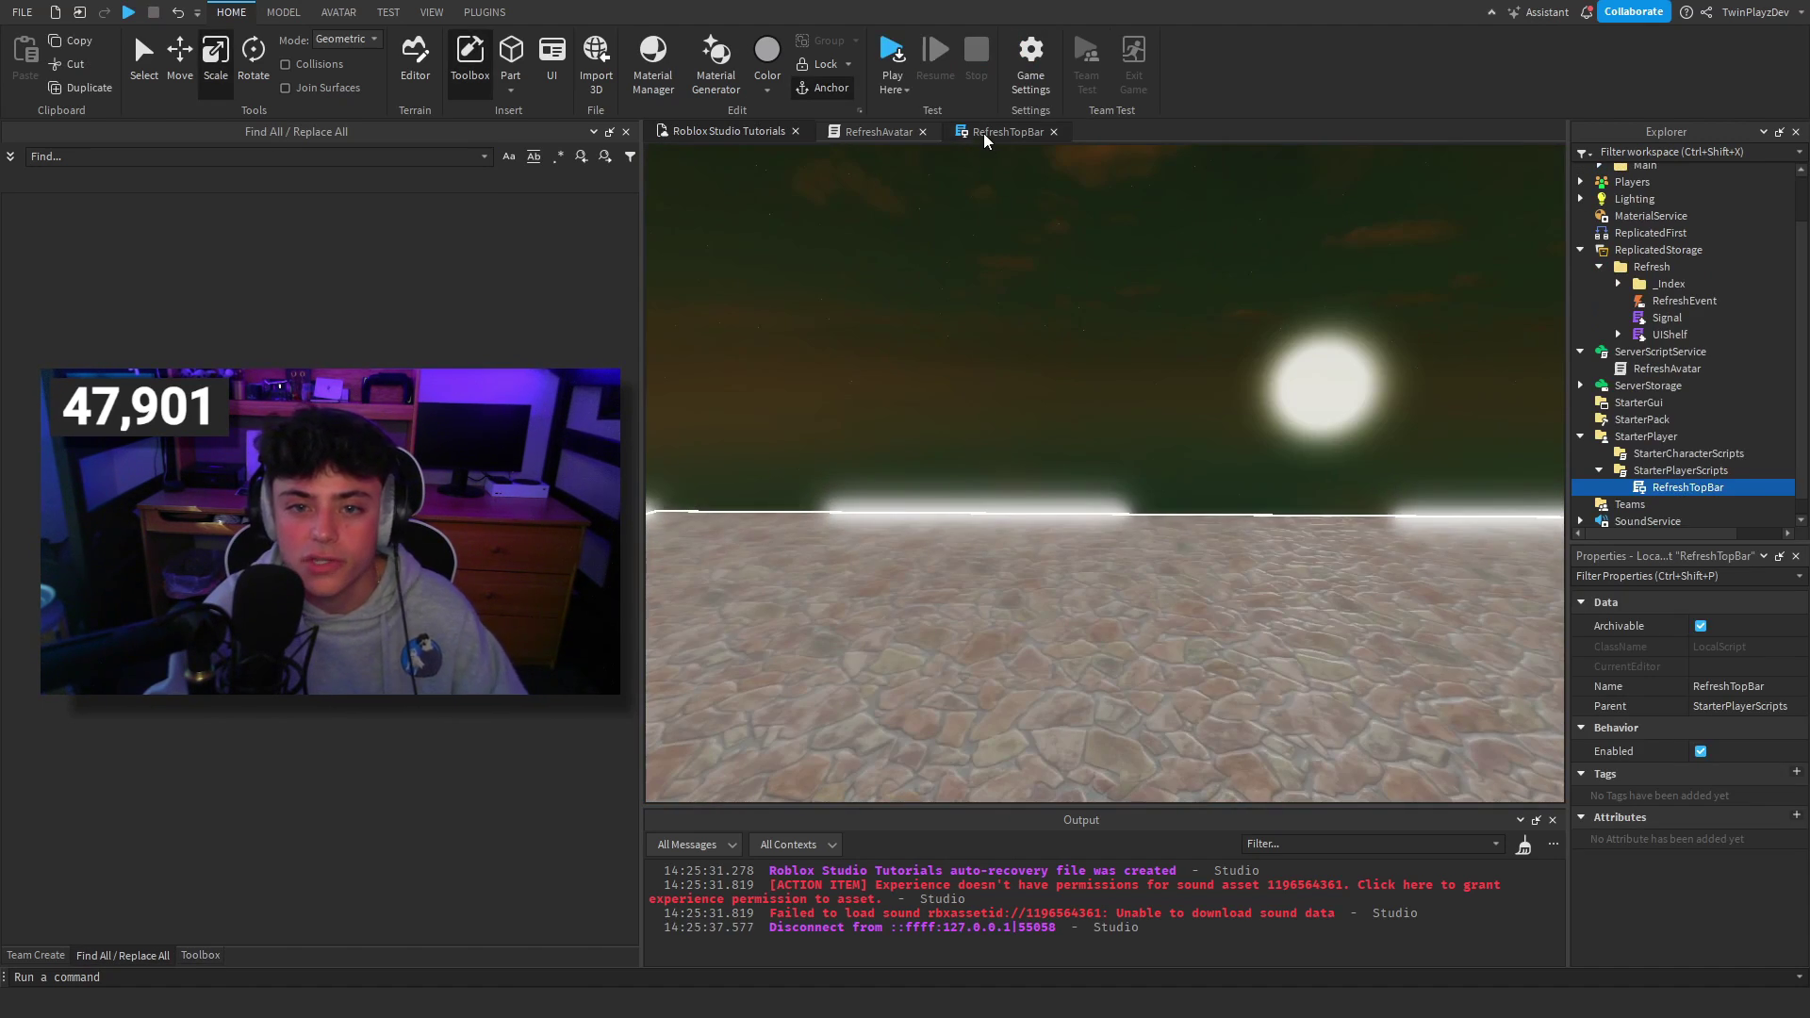
Step: In RefreshTopBar, delete the icon's Text line and the comma ending the Area line so that only the image remains
click(1000, 131)
drag(913, 272, 729, 270)
key(BackSpace)
key(BackSpace)
key(BackSpace)
key(BackSpace)
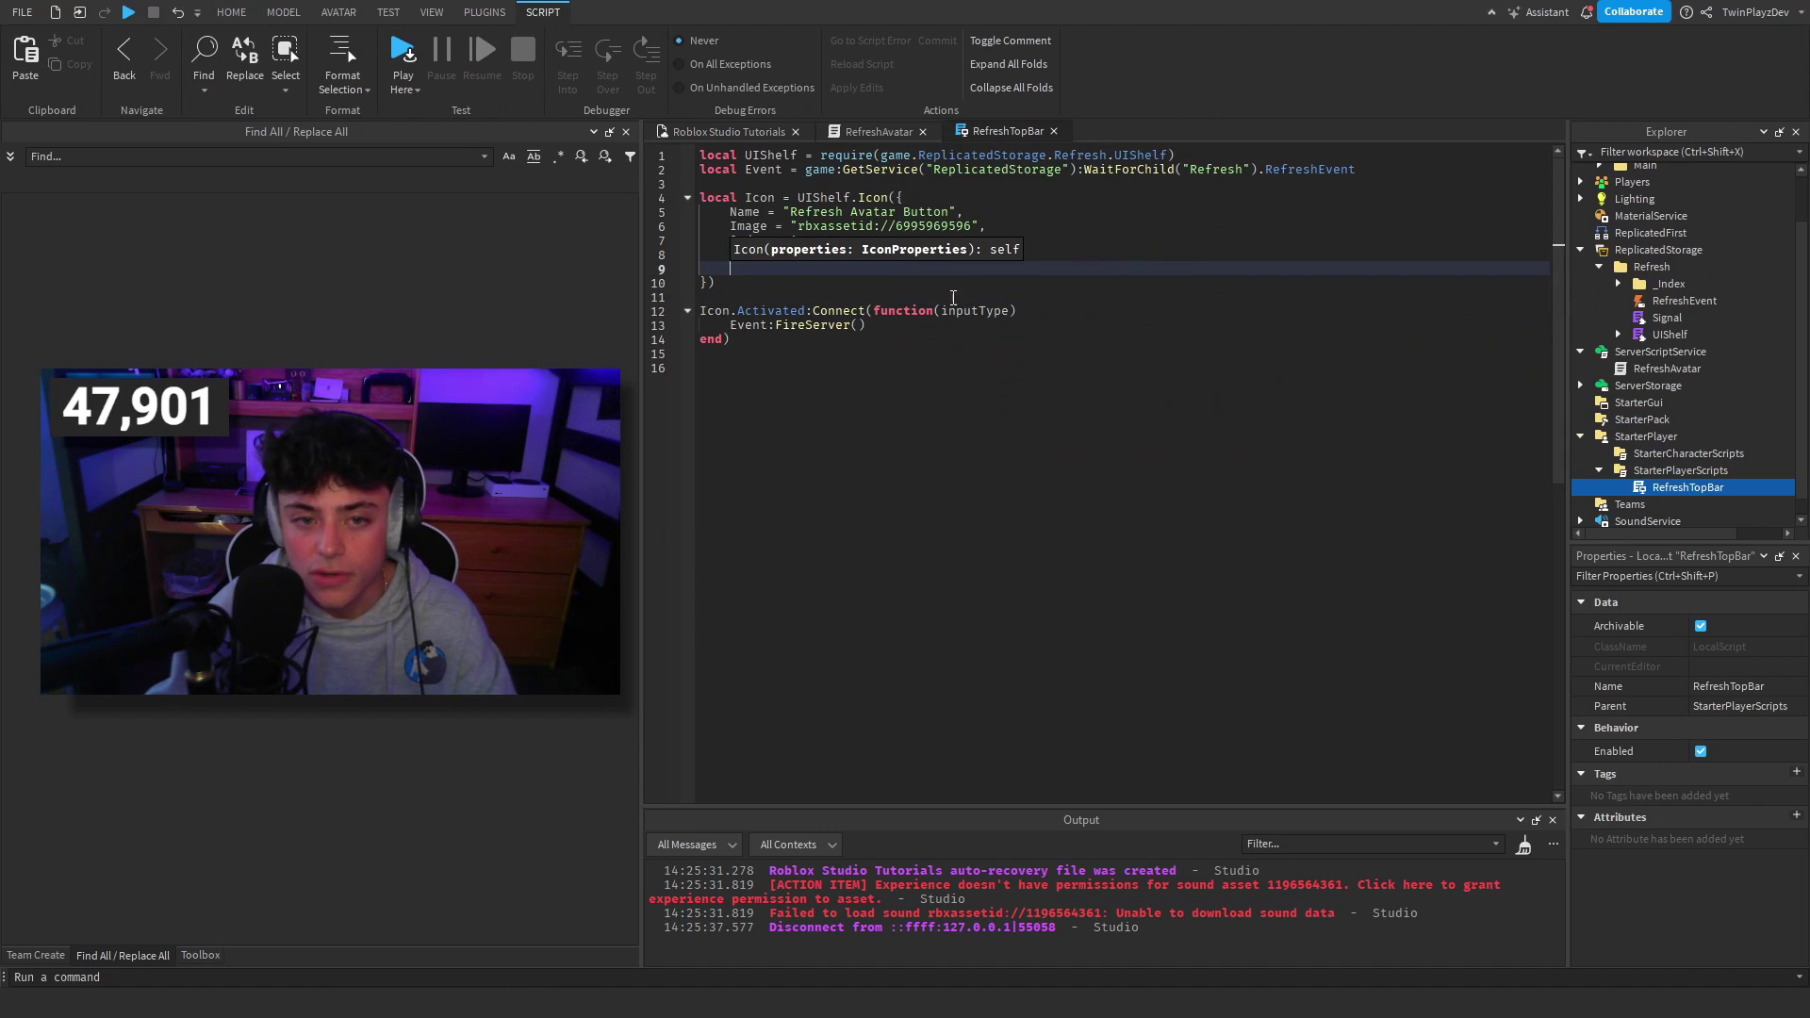
Step: Playtest the image-only button, checking the top bar against the player list, game menu and chat, and stop the test
key(F5)
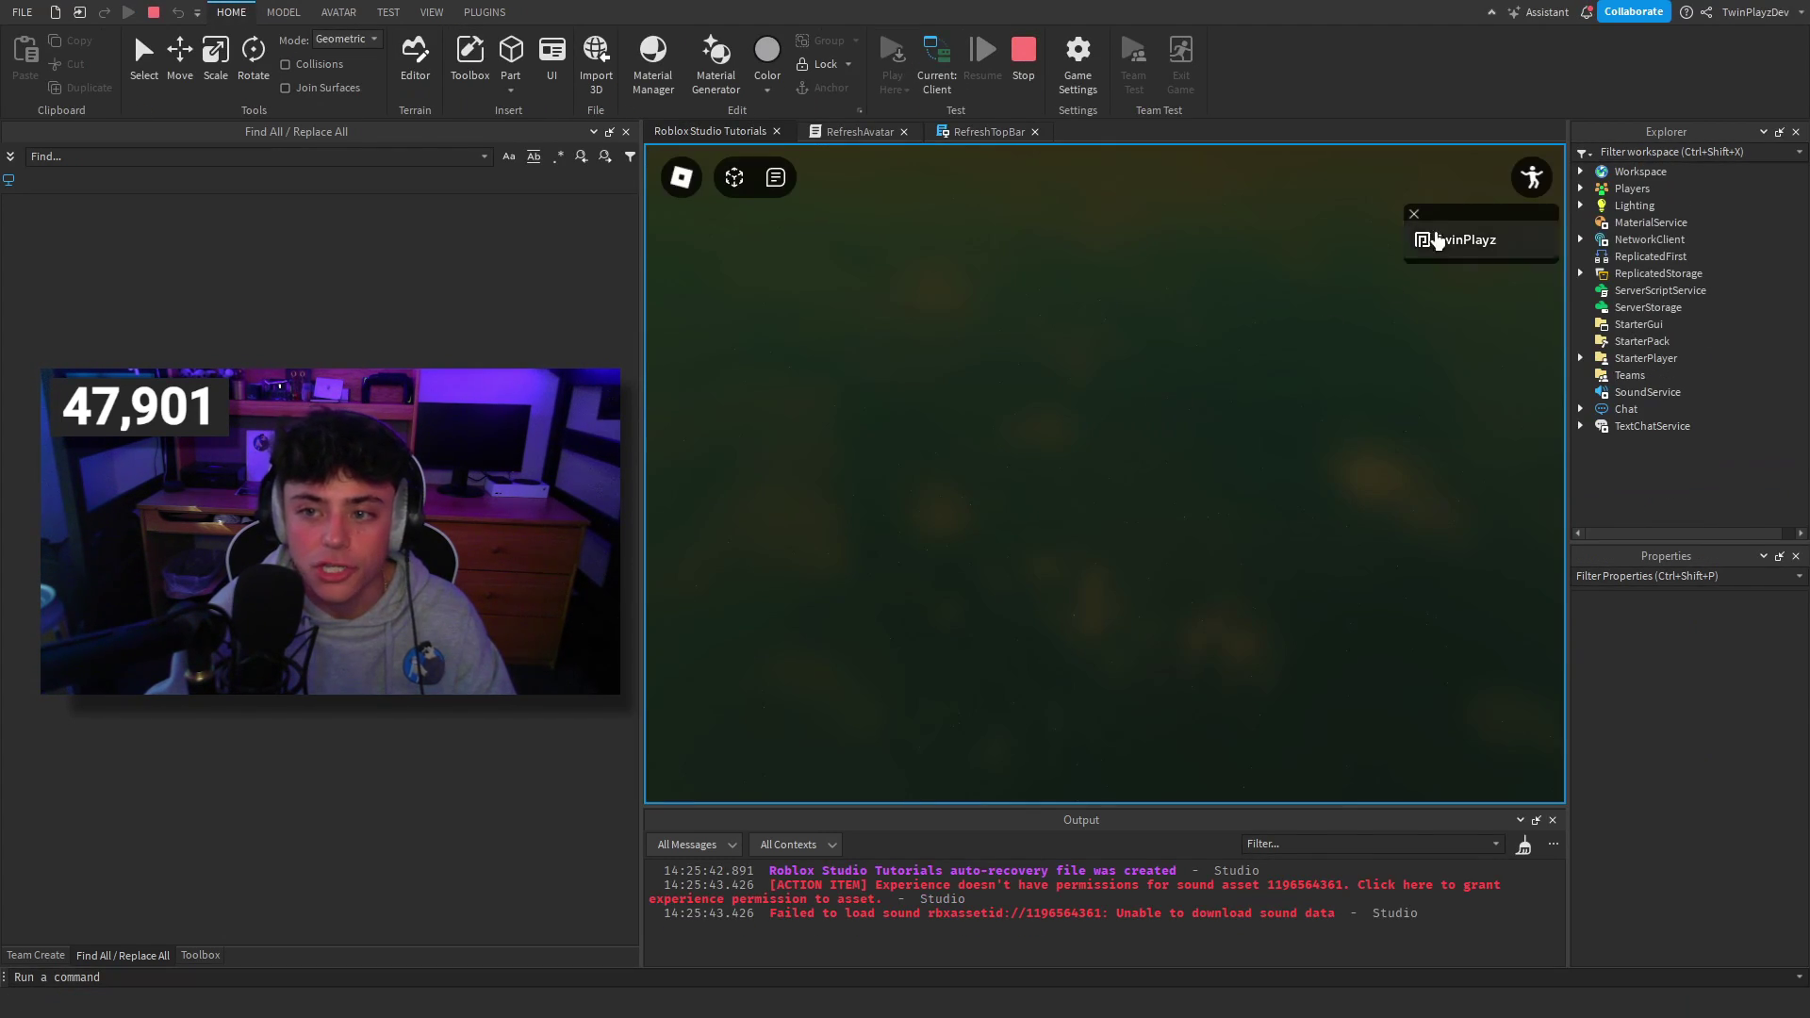
click(1414, 214)
key(Tab)
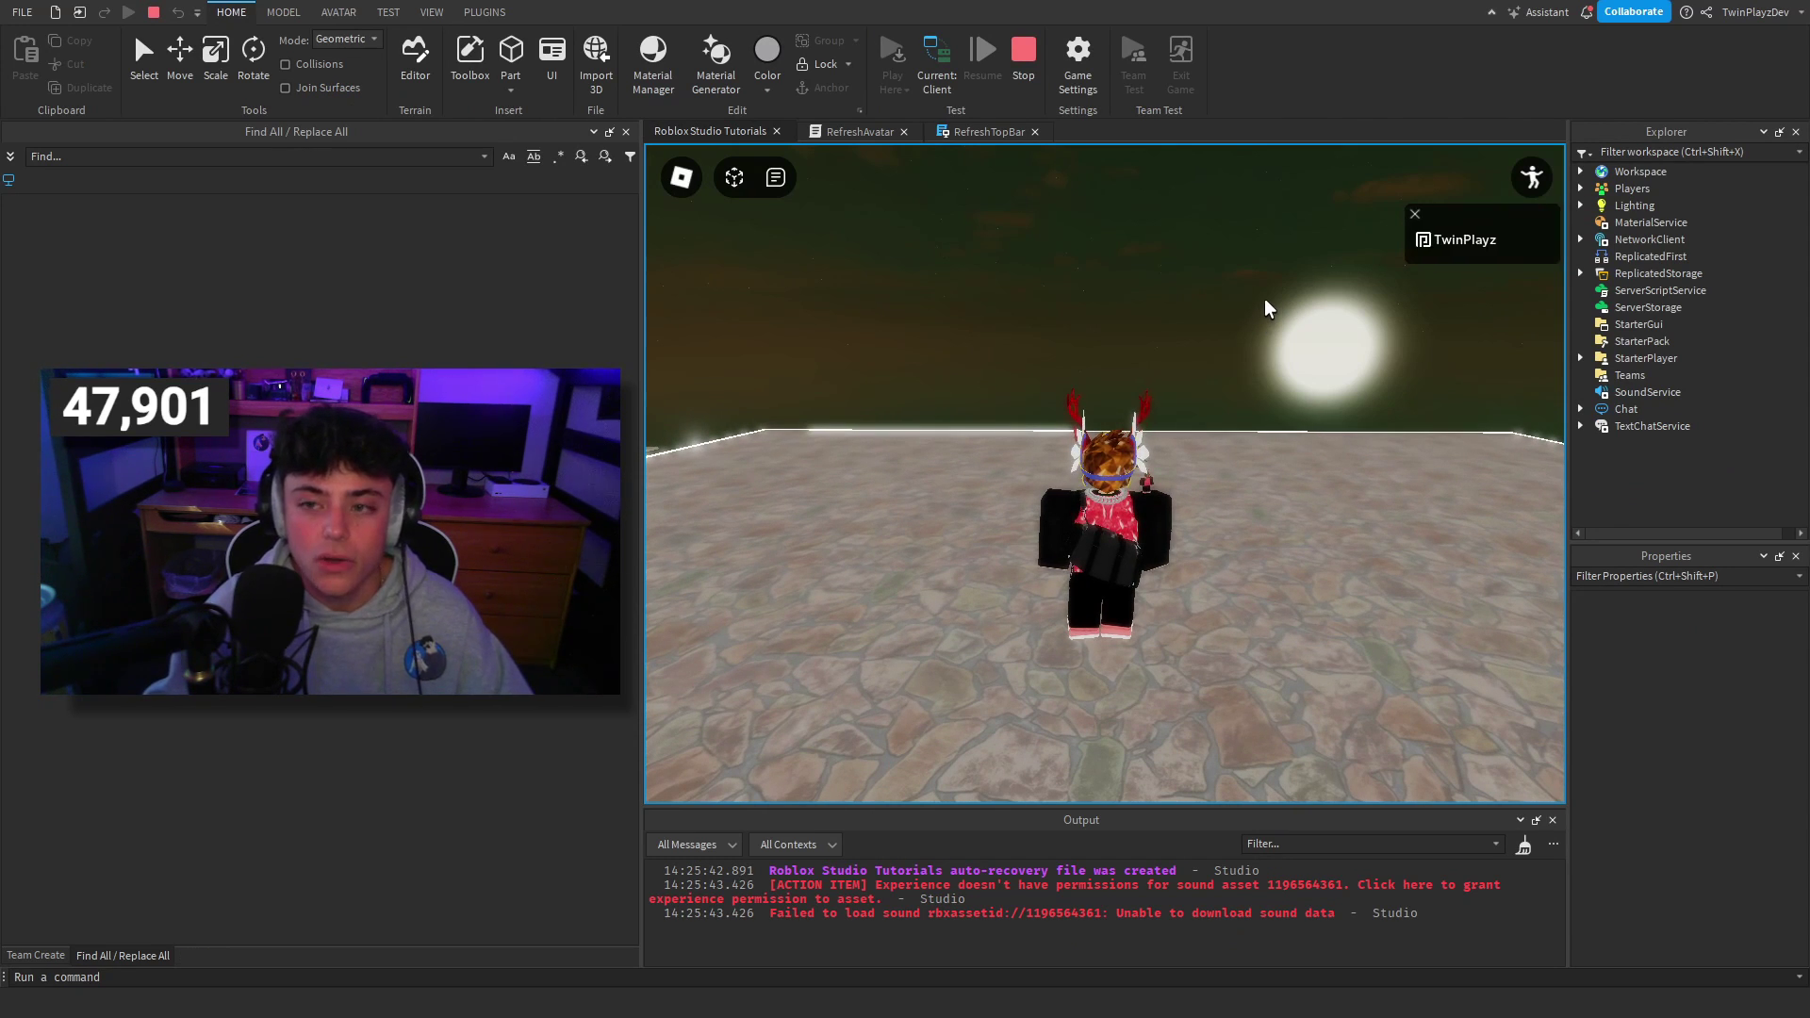
key(Tab)
click(682, 177)
key(Escape)
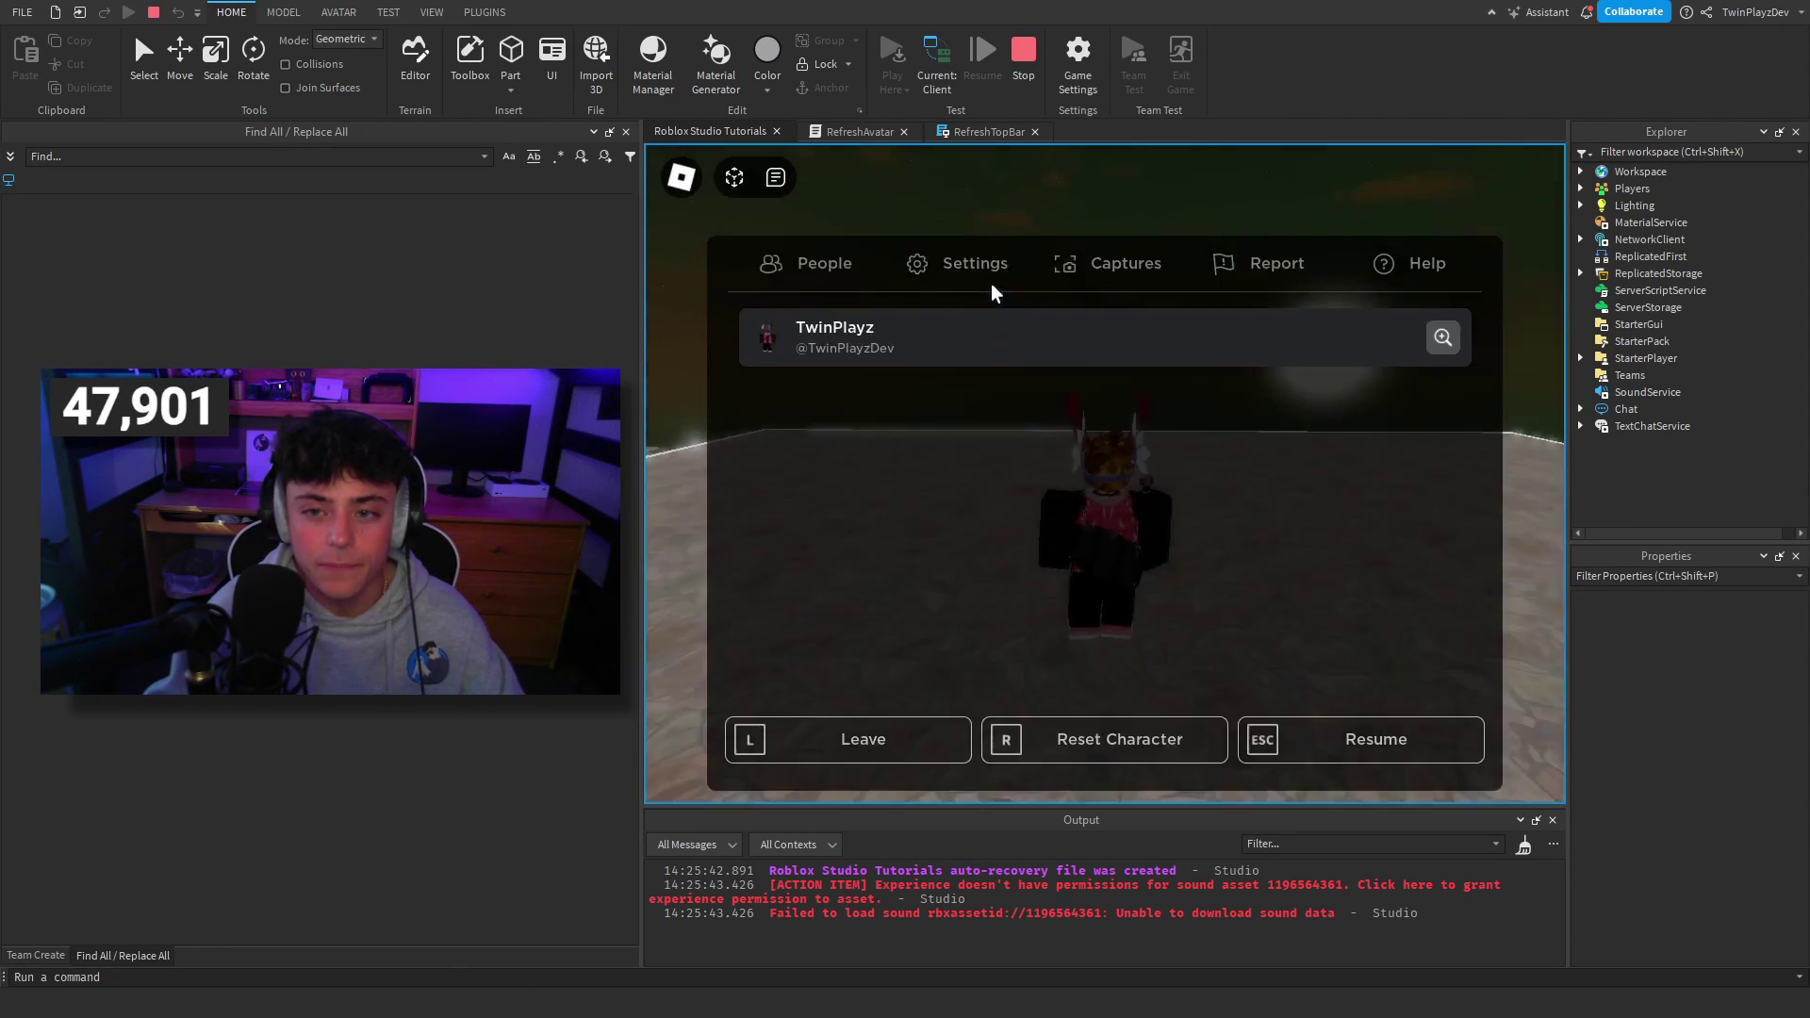
key(Escape)
key(Escape)
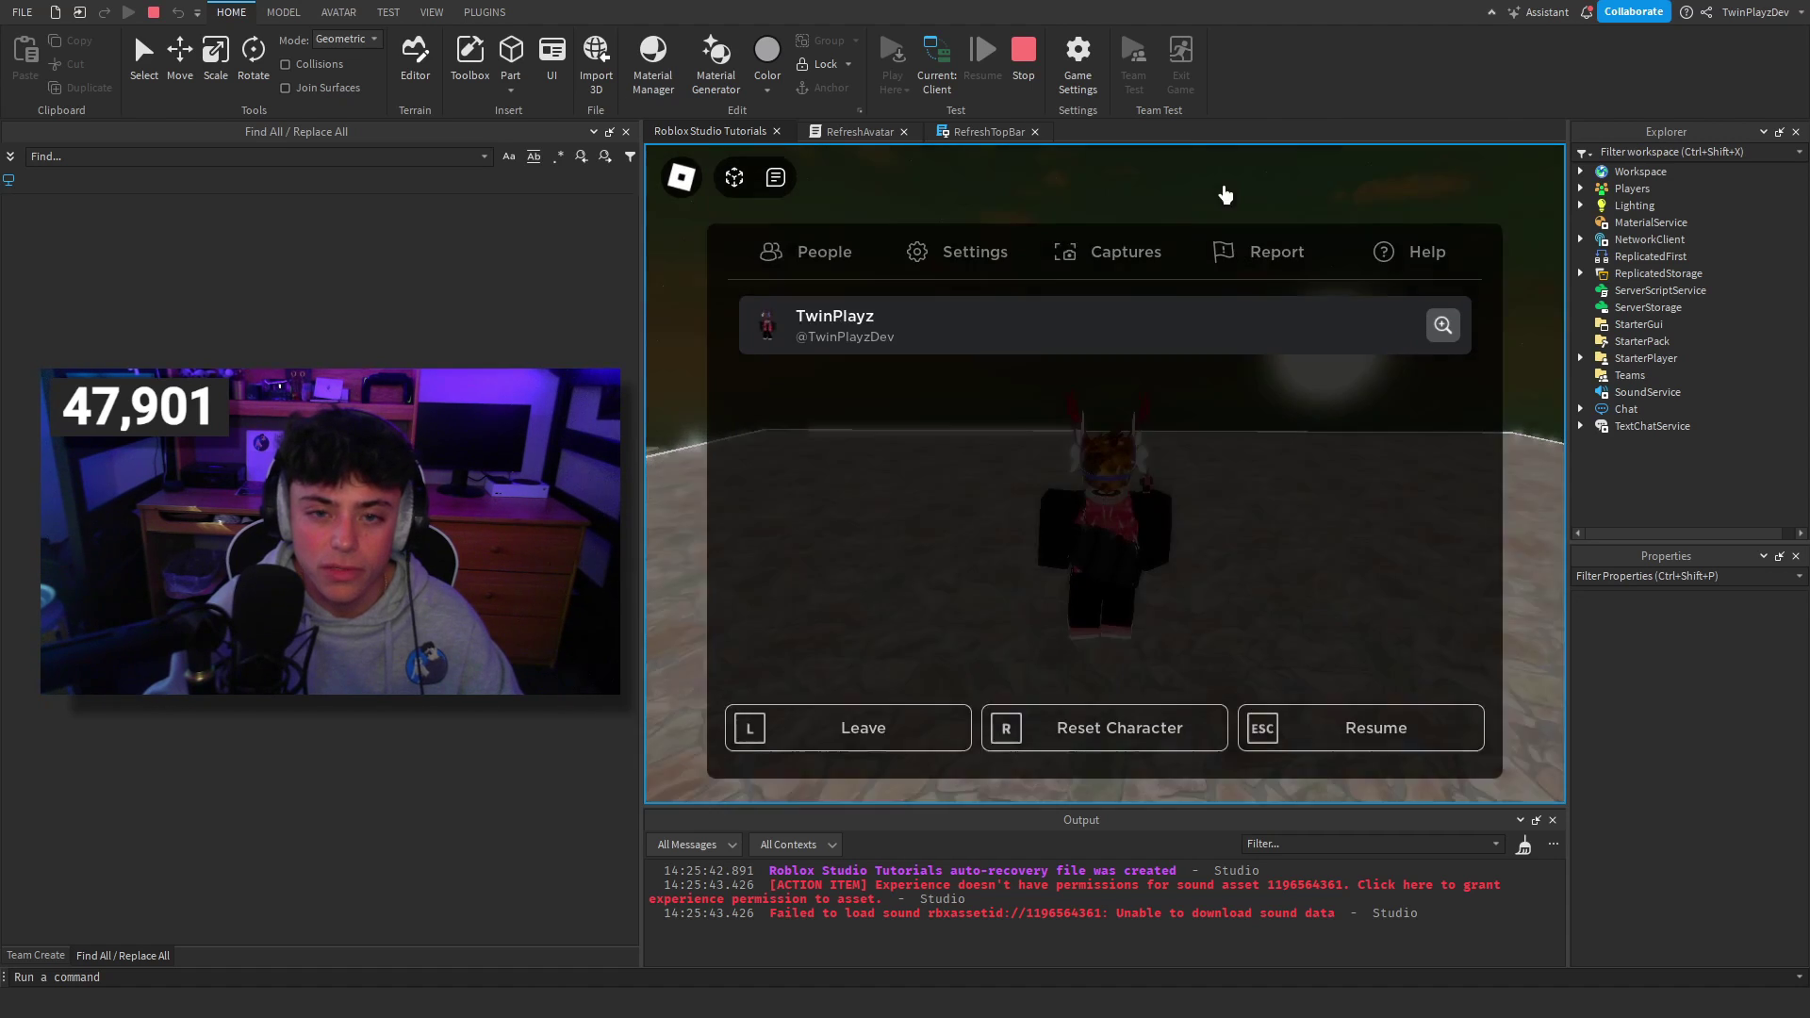
click(775, 186)
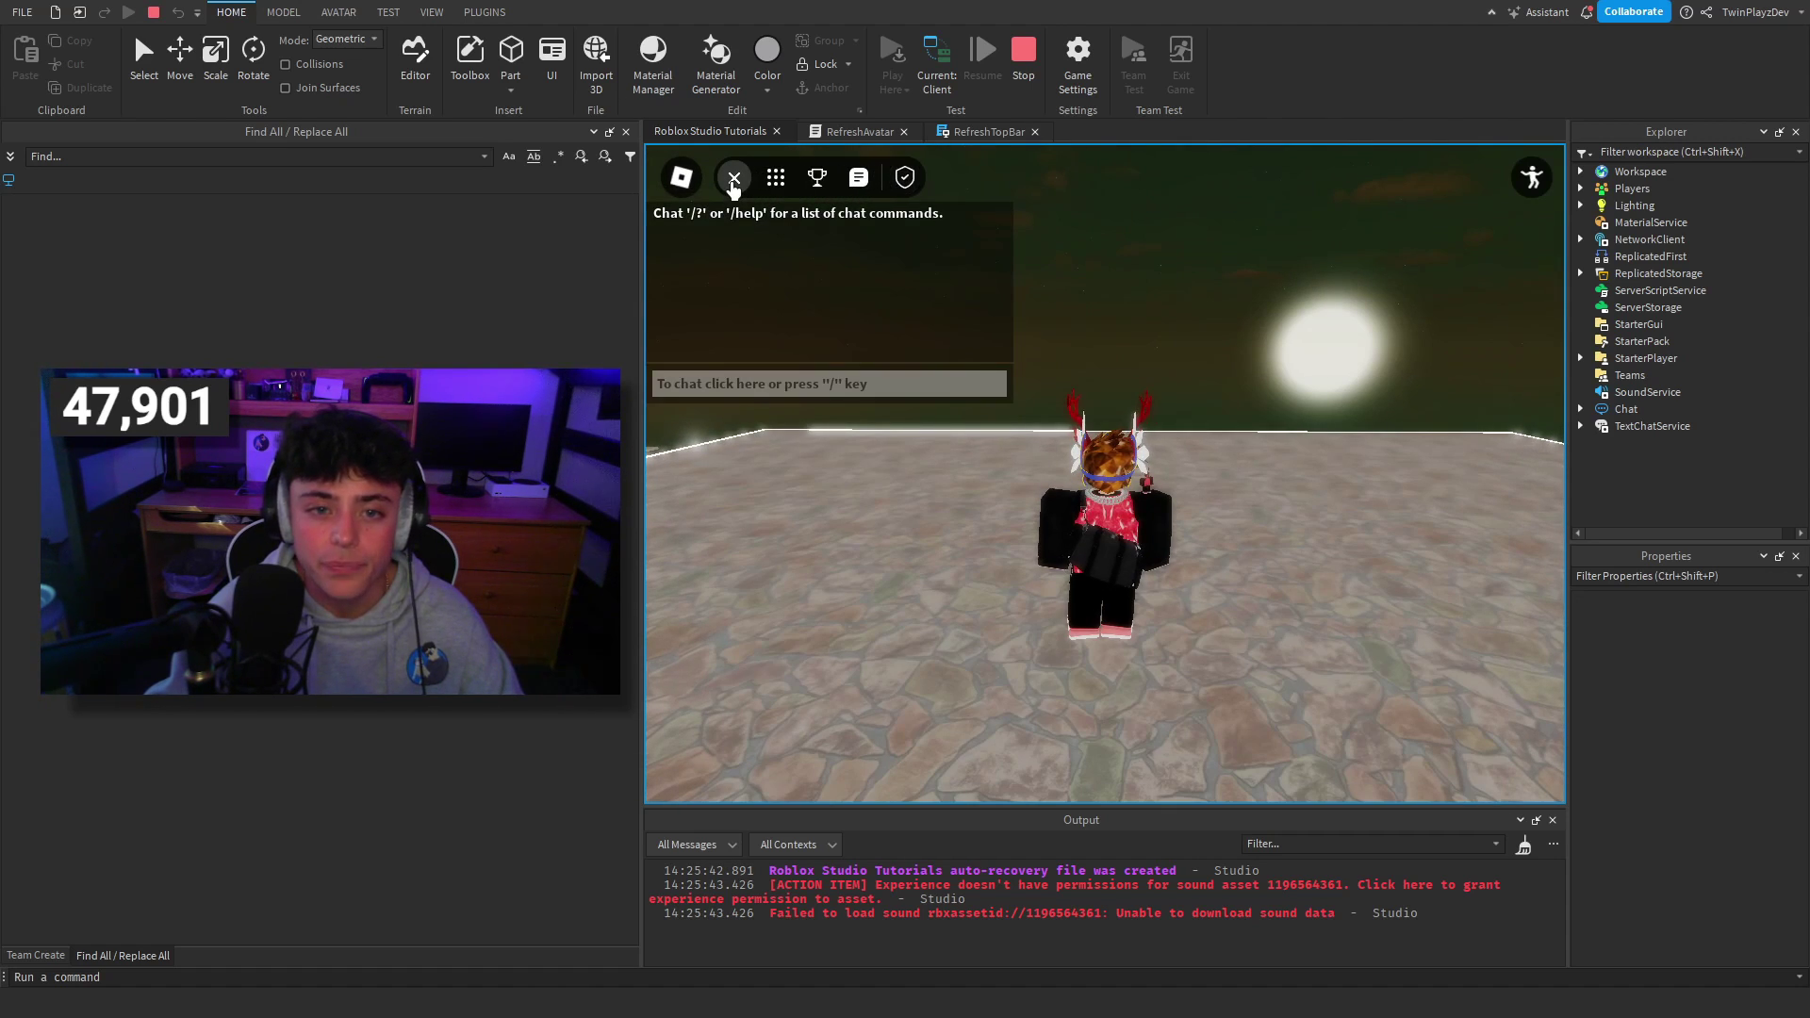
click(1023, 52)
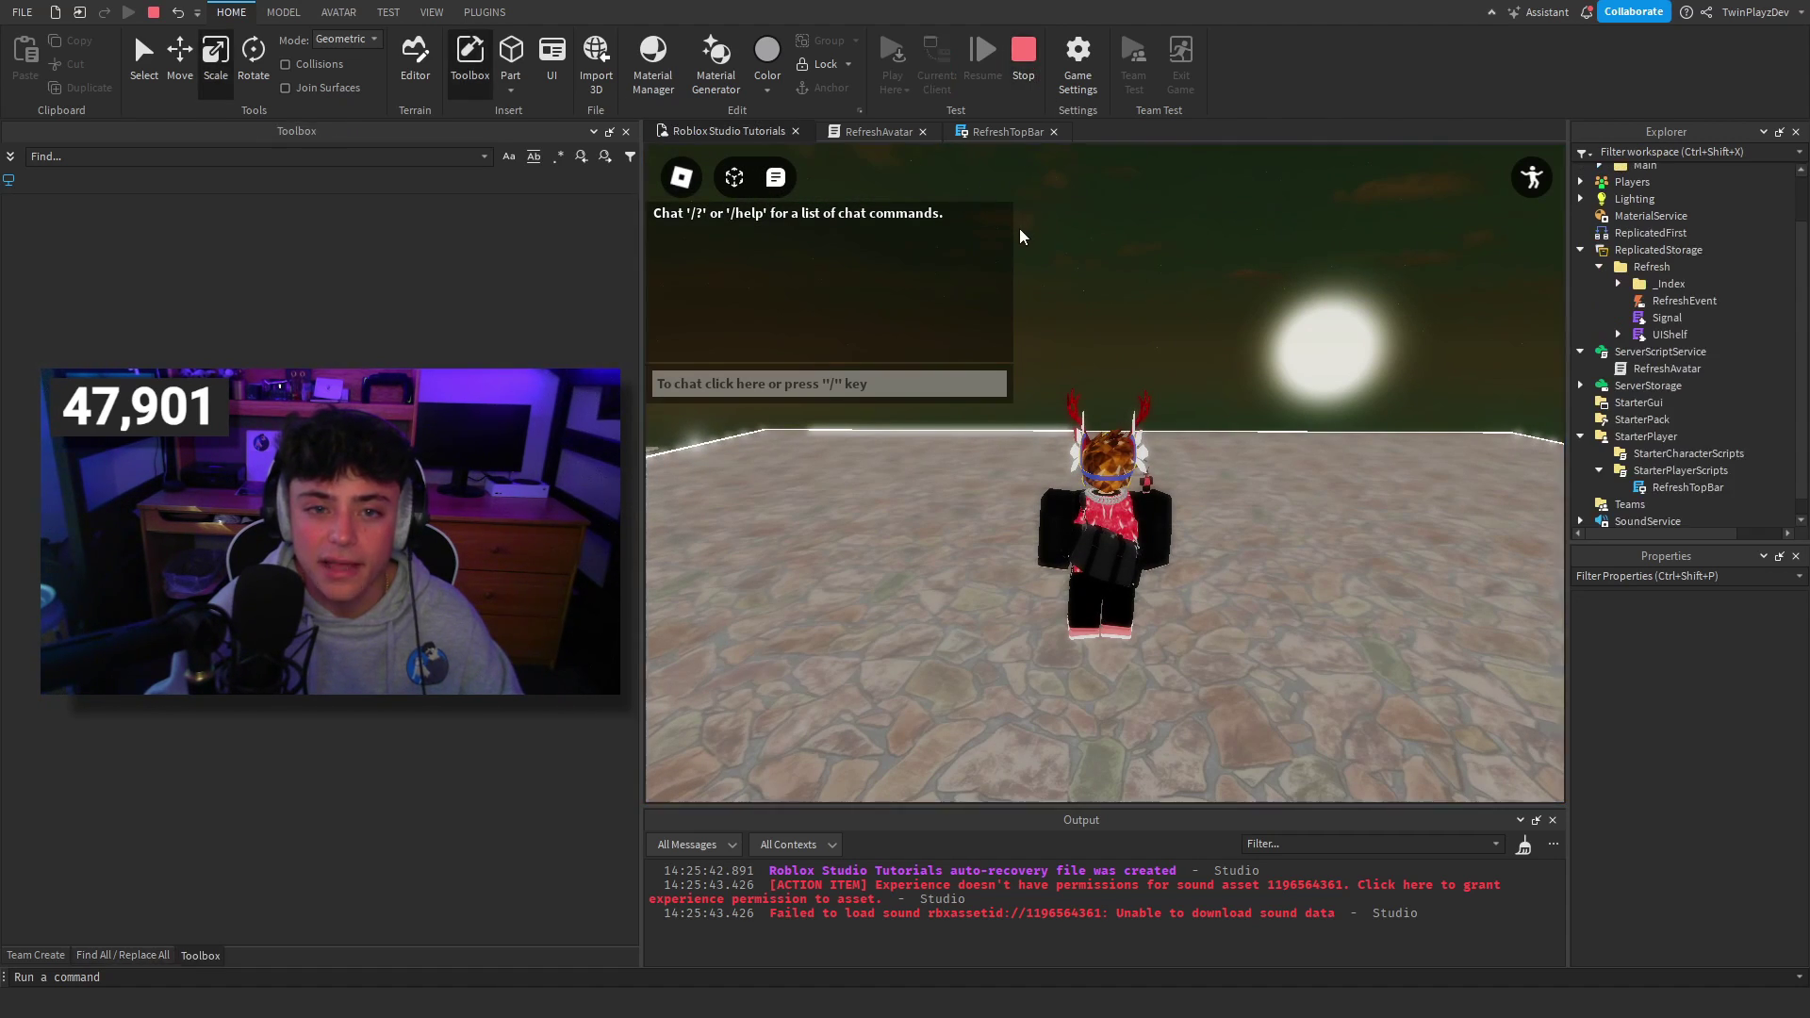
Step: Change the icon's Area value in RefreshTopBar to UIShelf.Area.Left
click(895, 134)
double_click(906, 254)
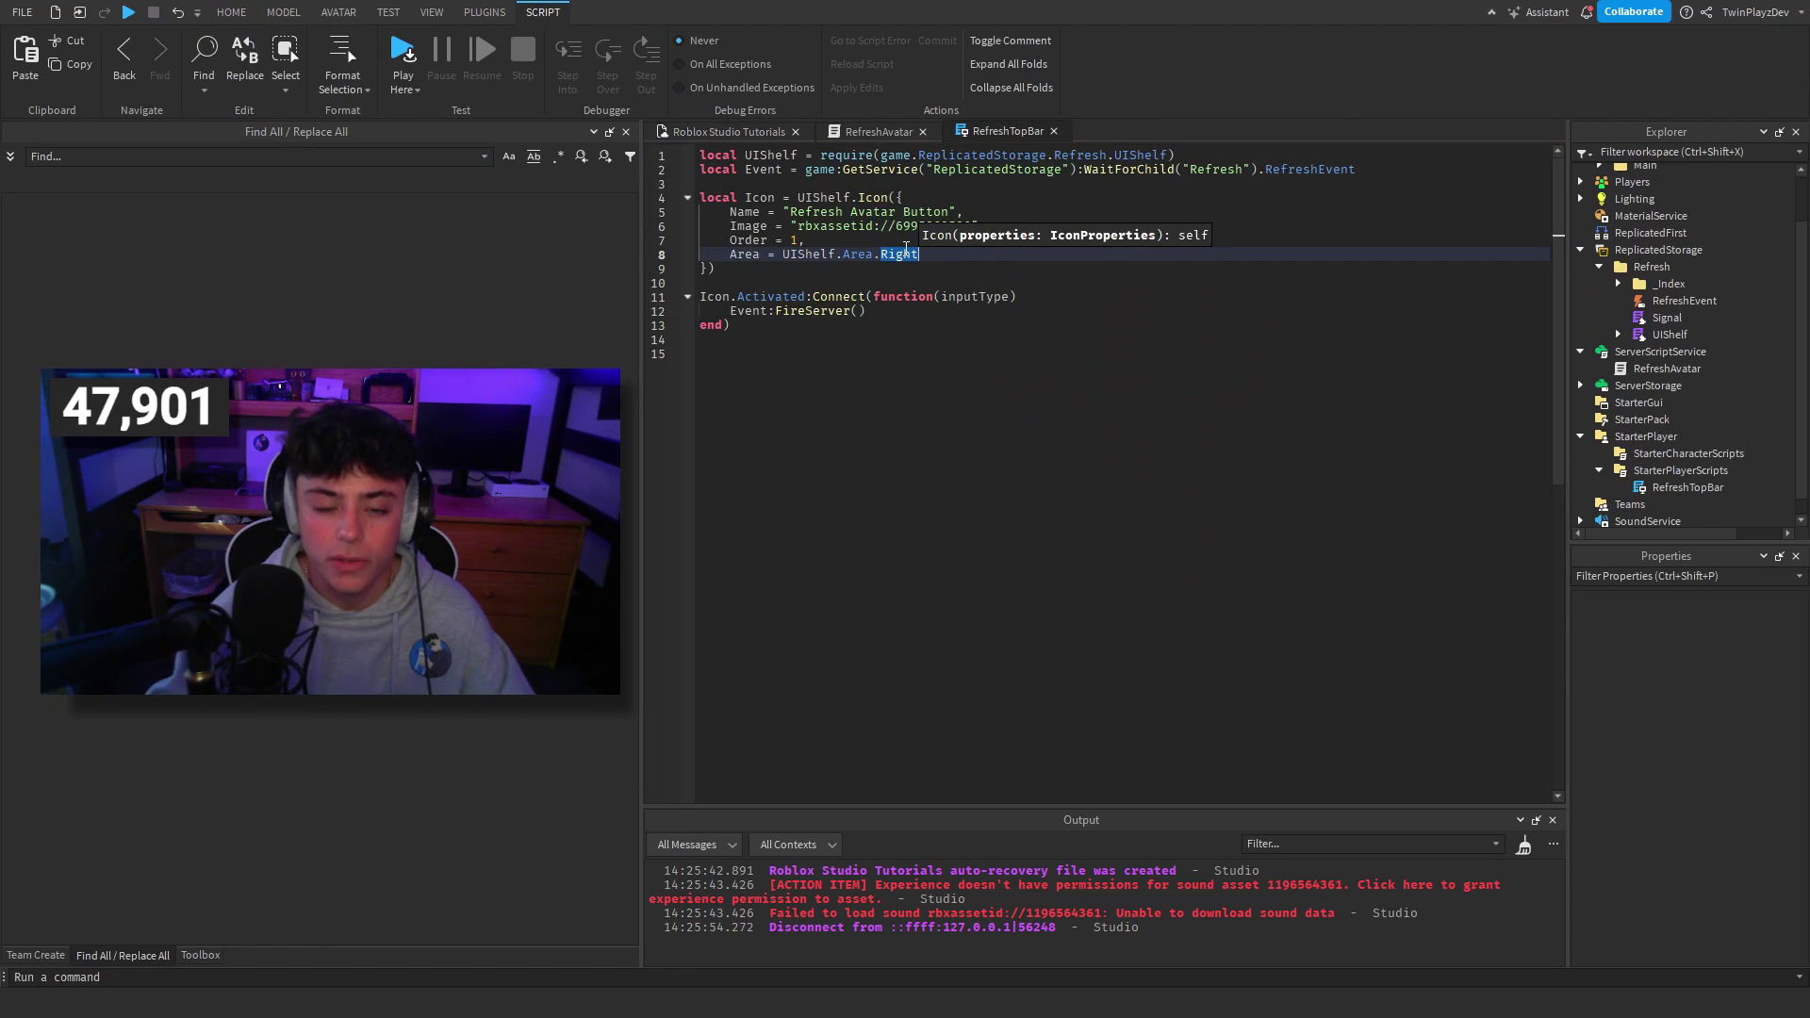
text(Left)
key(BackSpace)
key(BackSpace)
key(BackSpace)
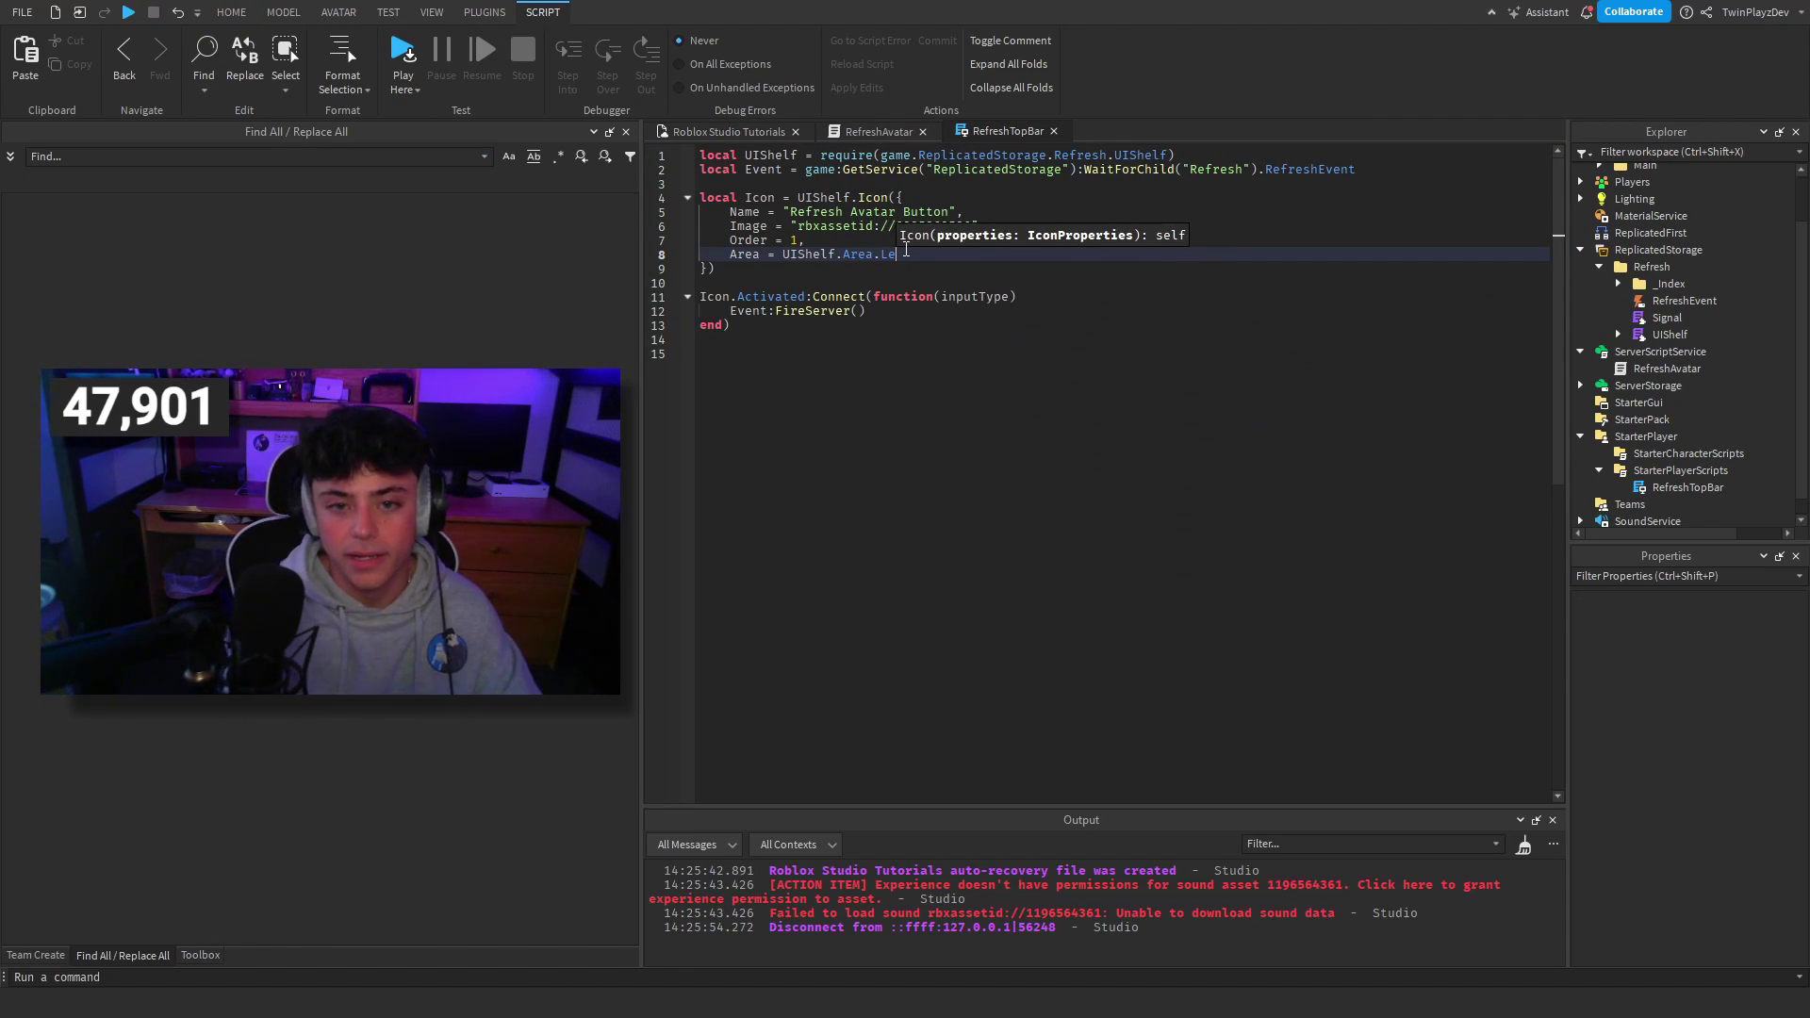
text(eft)
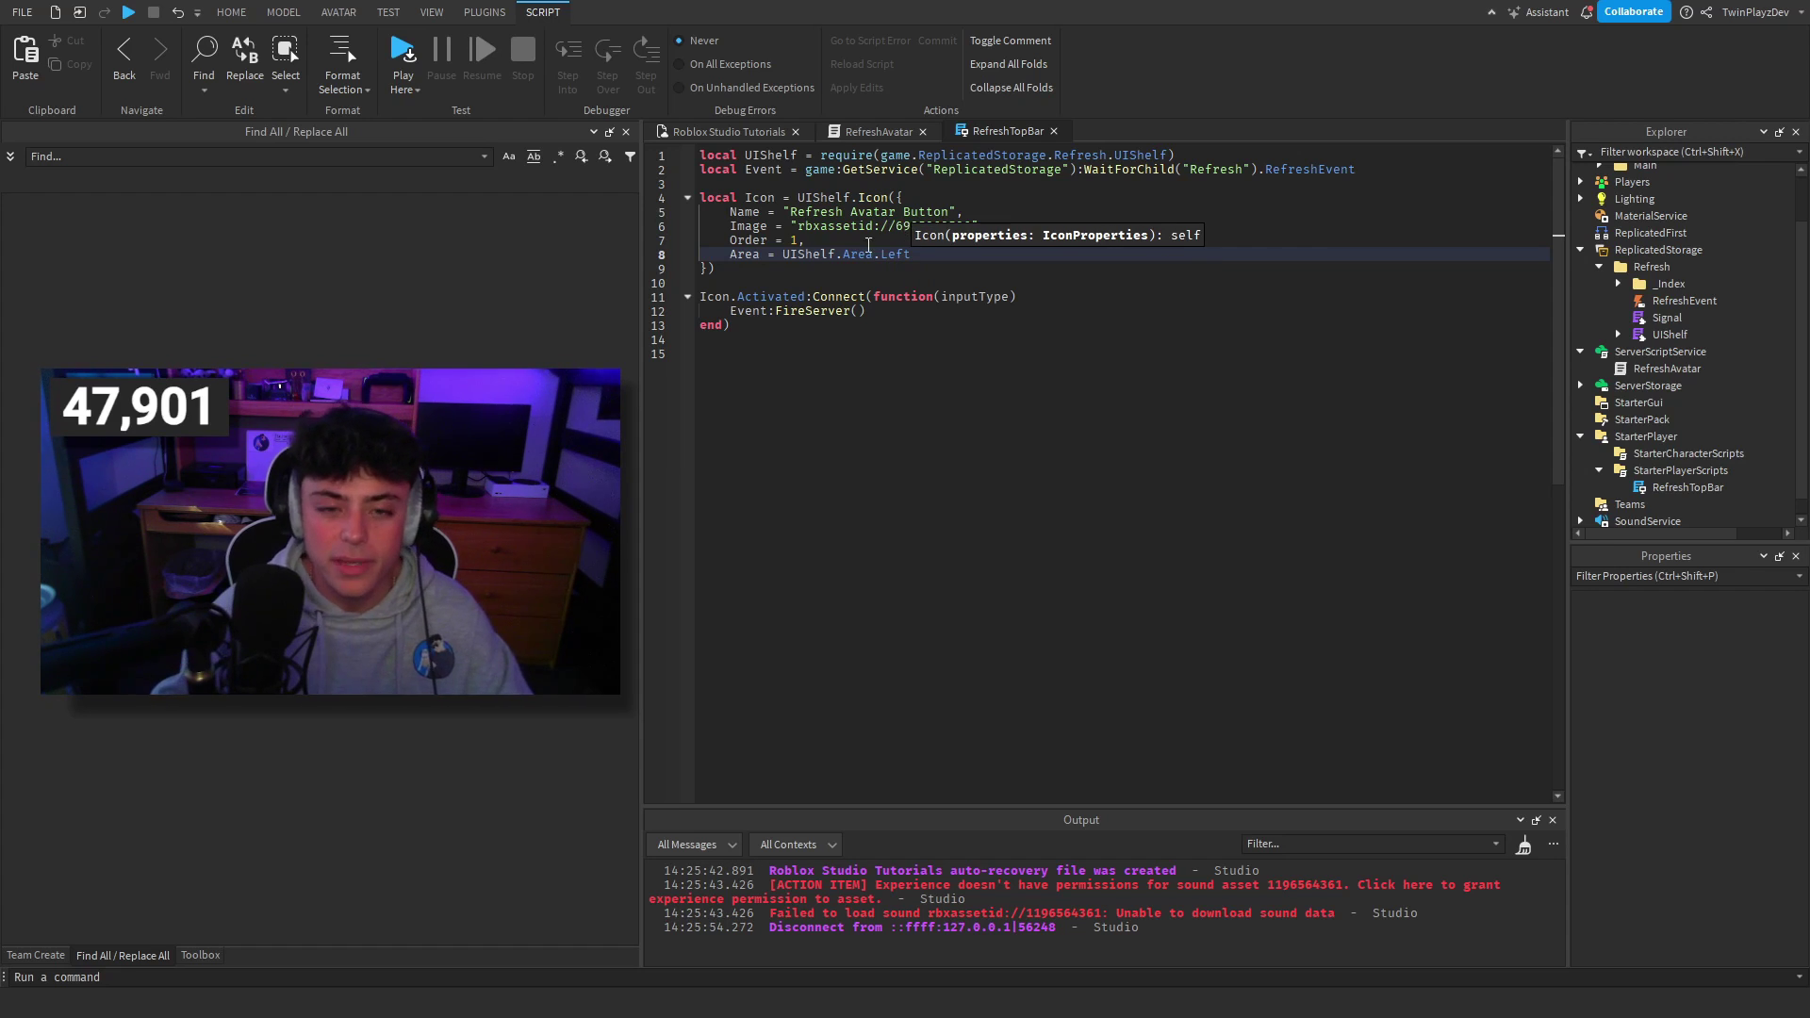
click(845, 227)
Step: Playtest the game to check the icon's new top bar placement and clear the output log
click(734, 133)
click(886, 52)
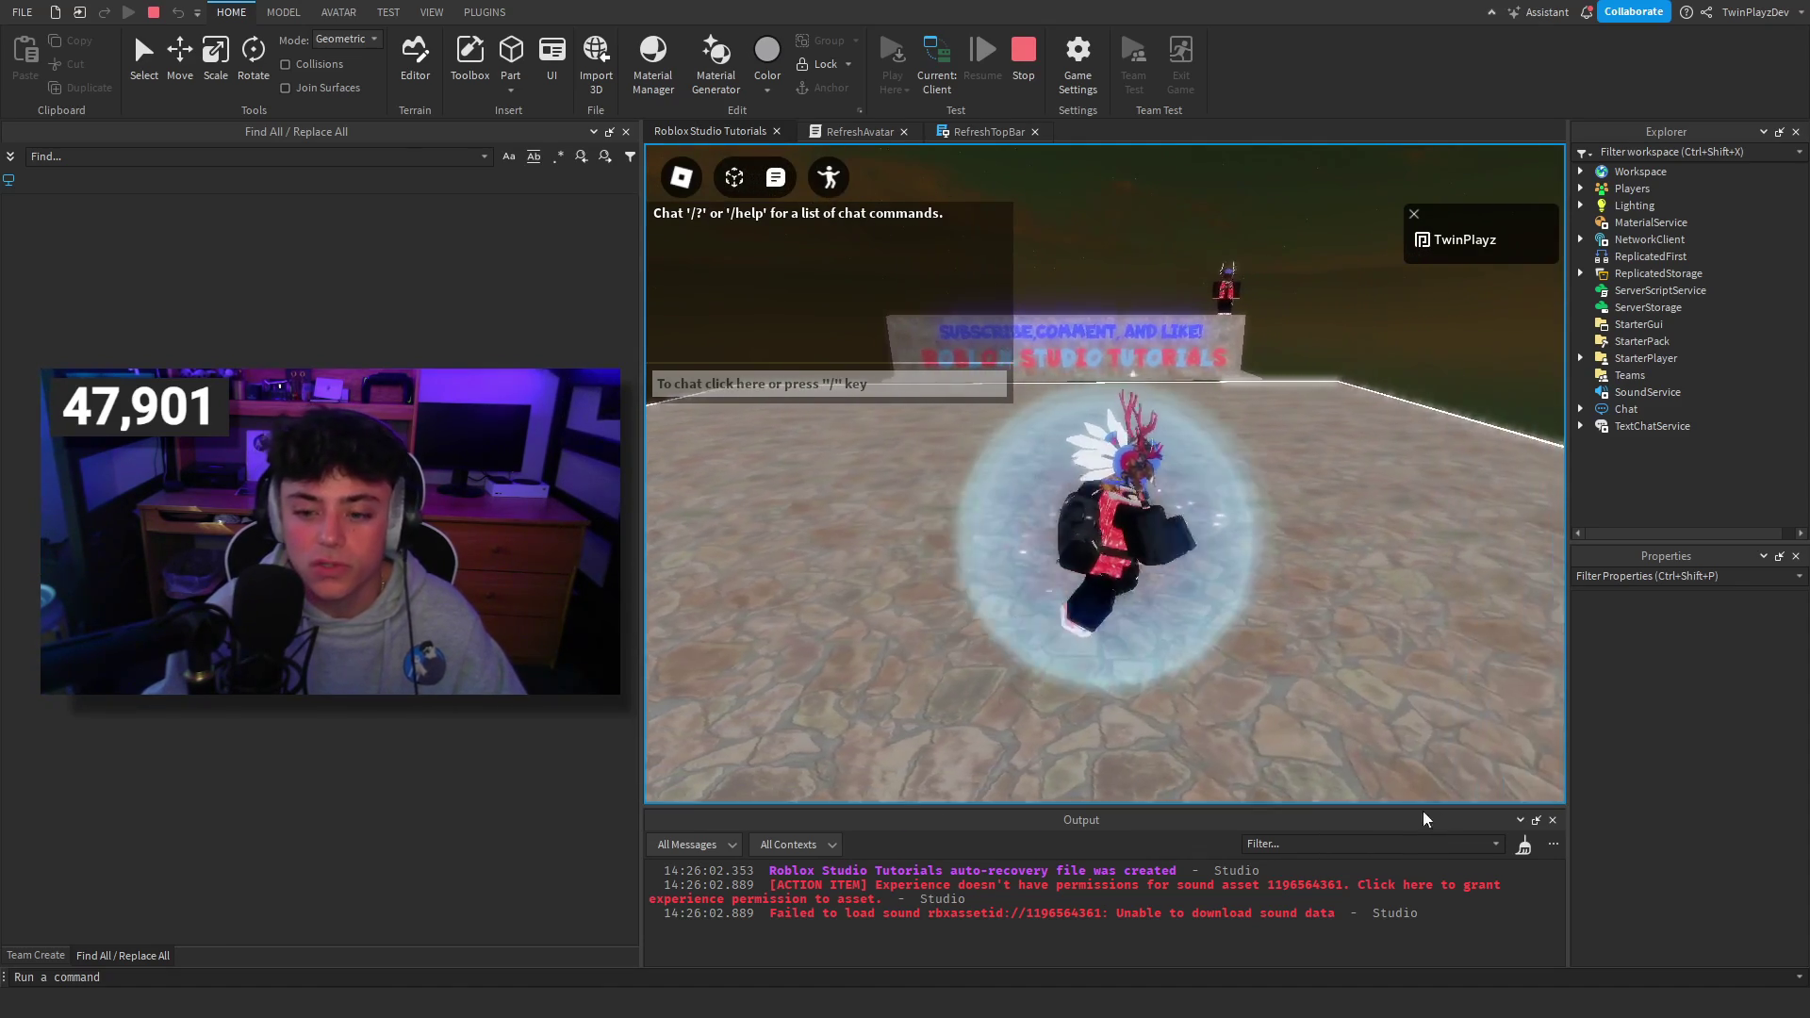
click(1524, 845)
scroll(1141, 490, up, 3)
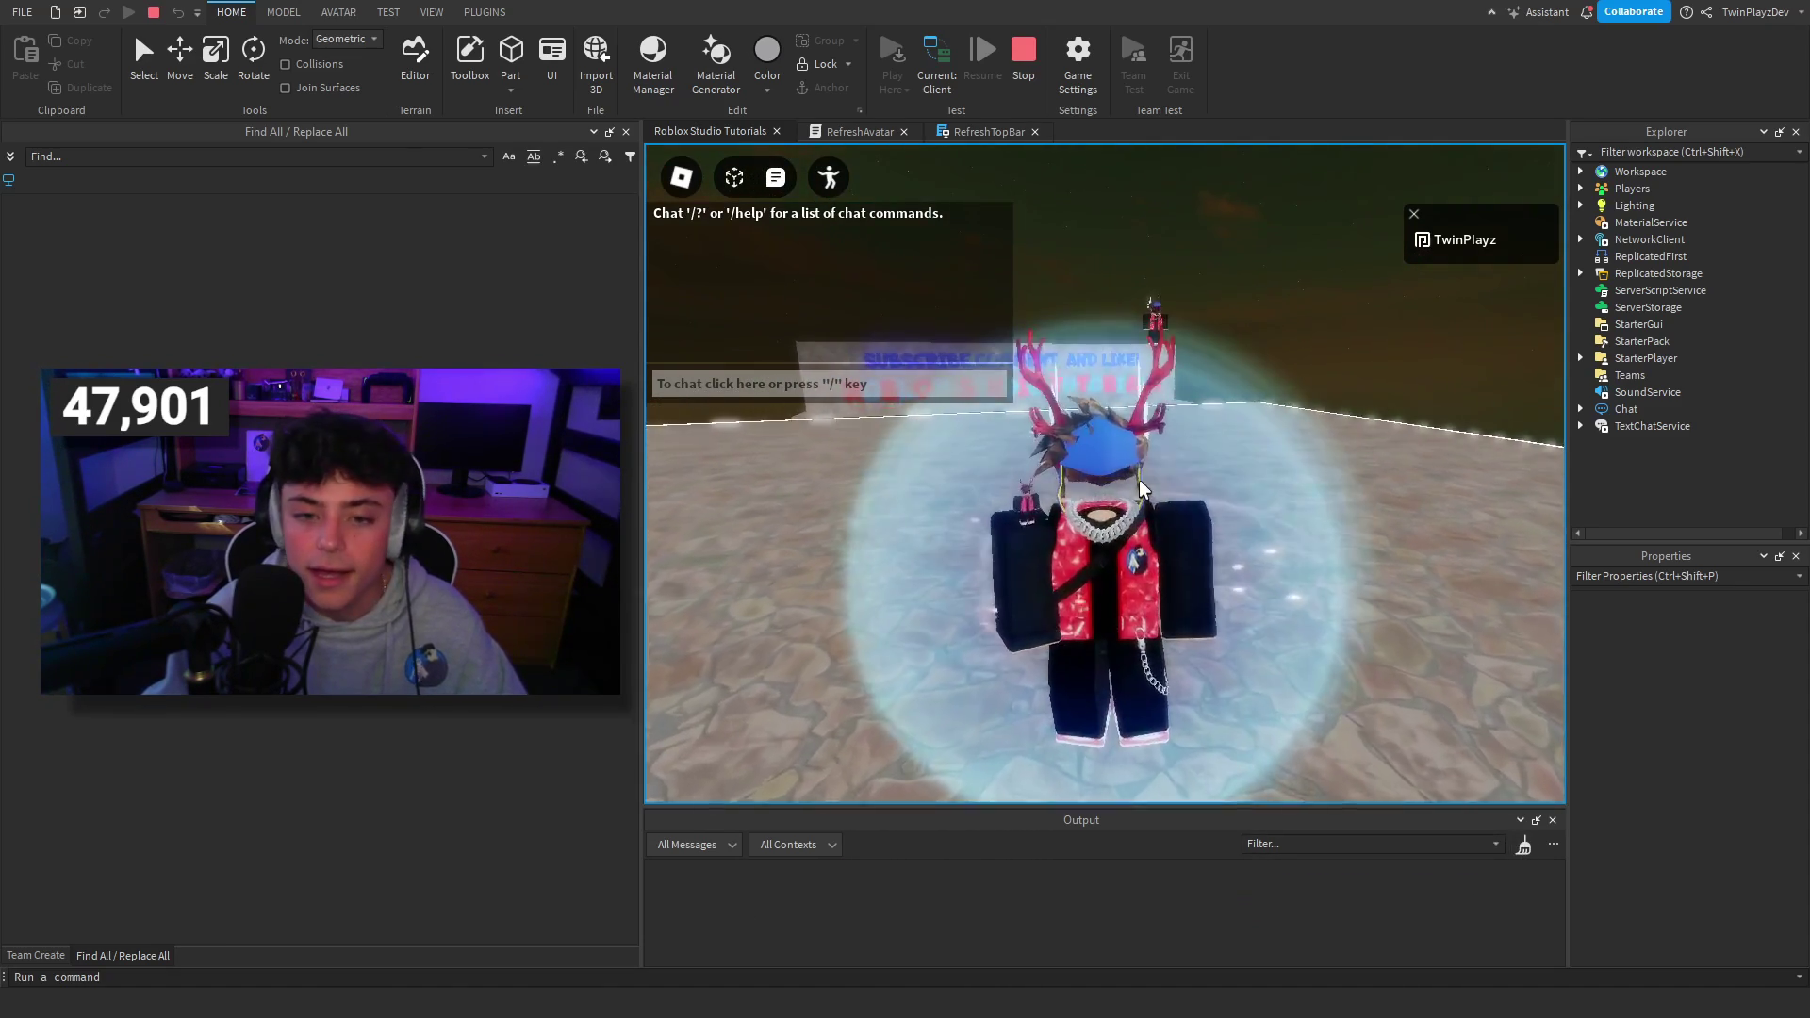
scroll(1141, 491, down, 3)
scroll(1141, 491, up, 4)
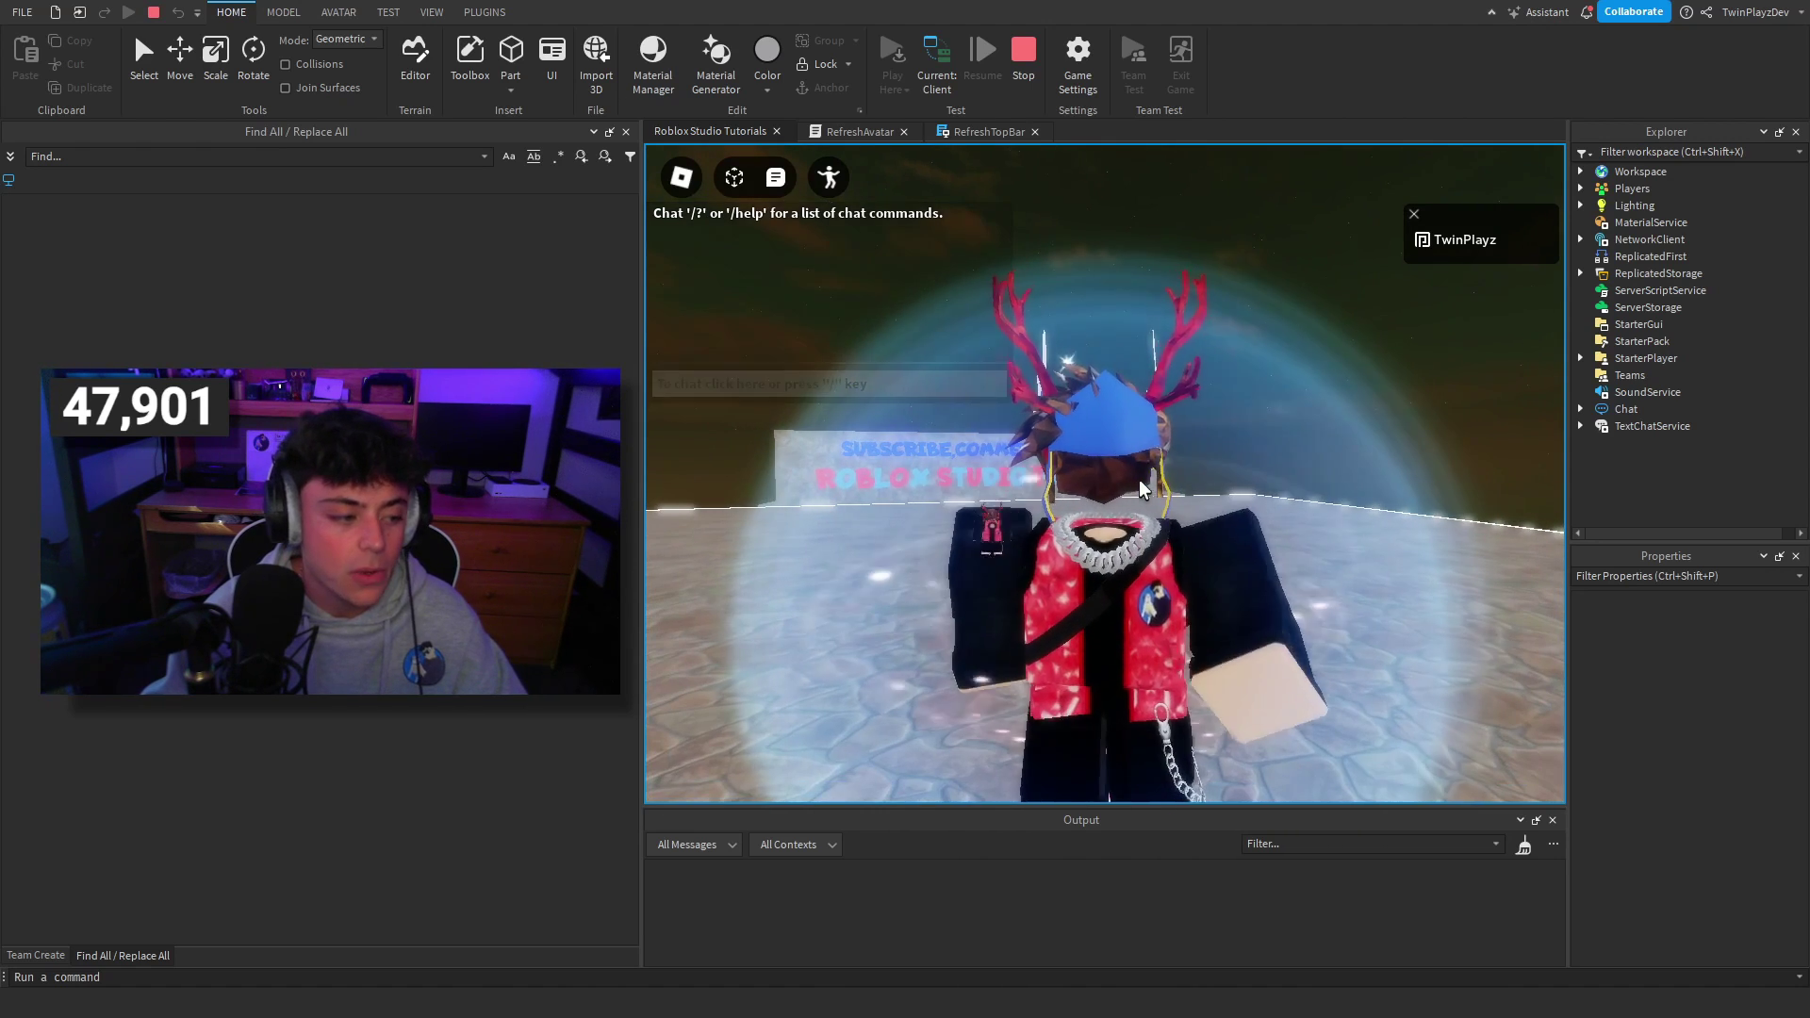
scroll(1141, 489, down, 3)
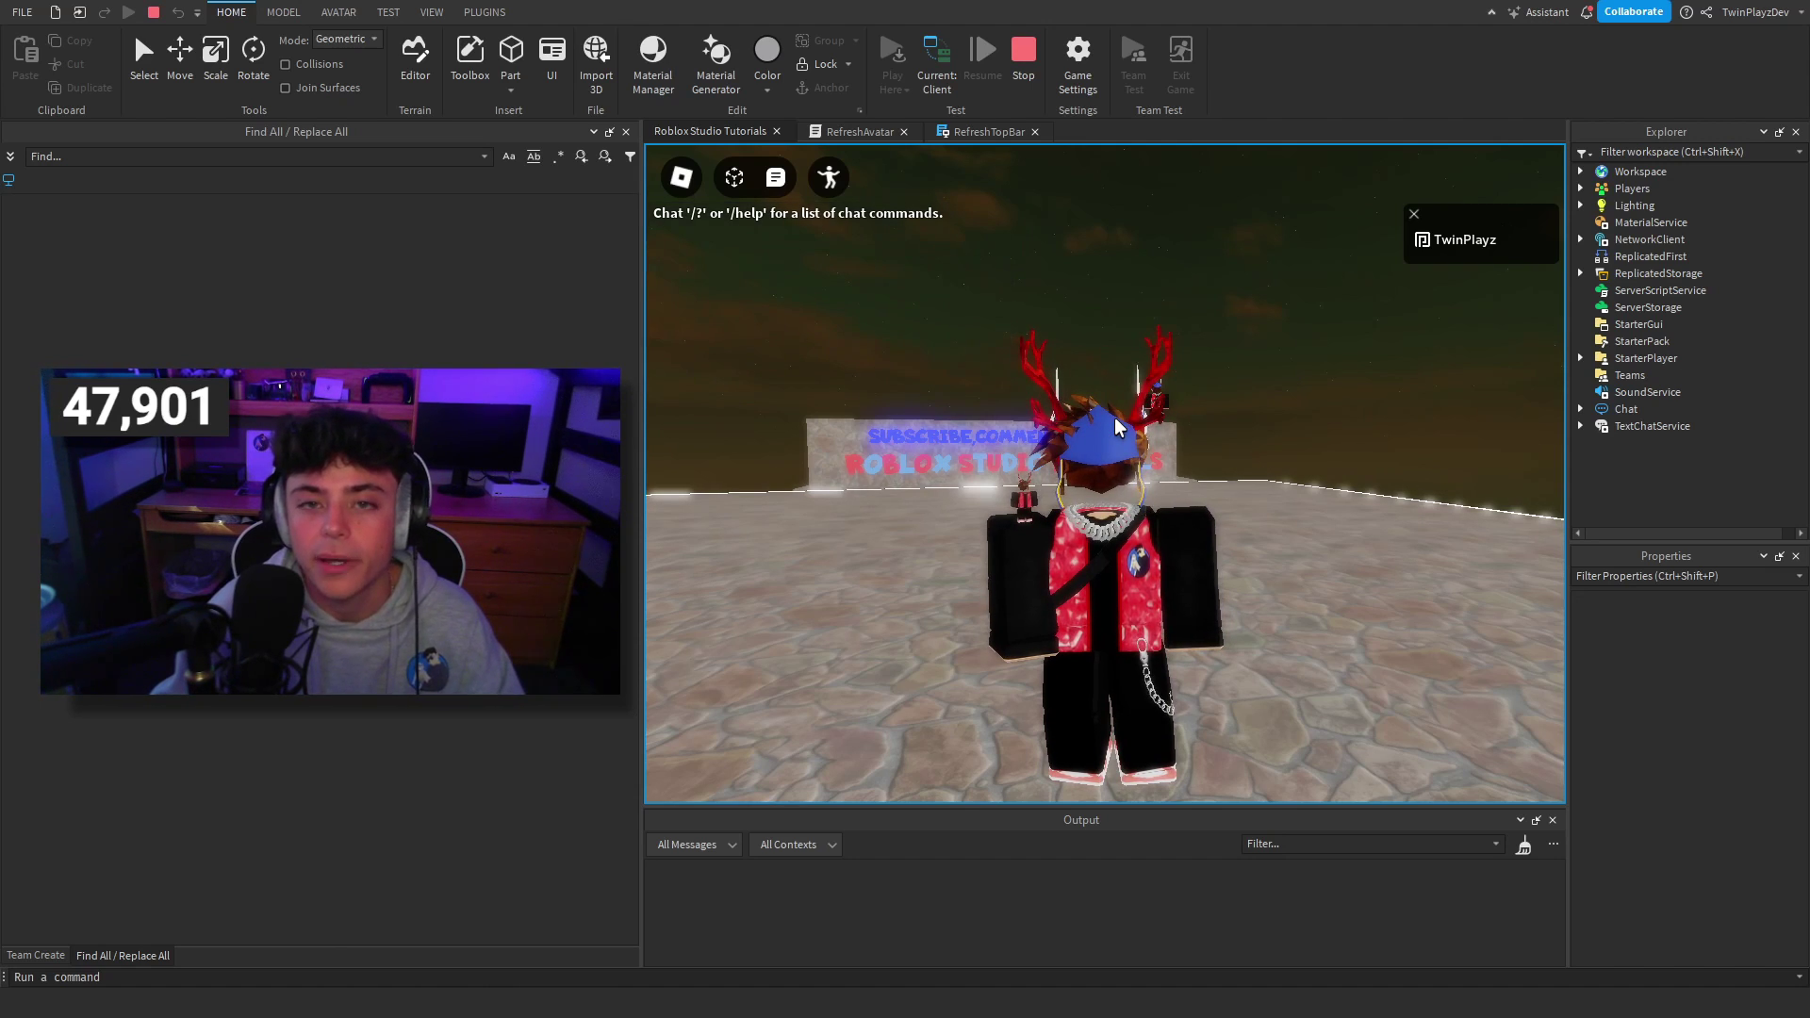
mouse_move(735, 252)
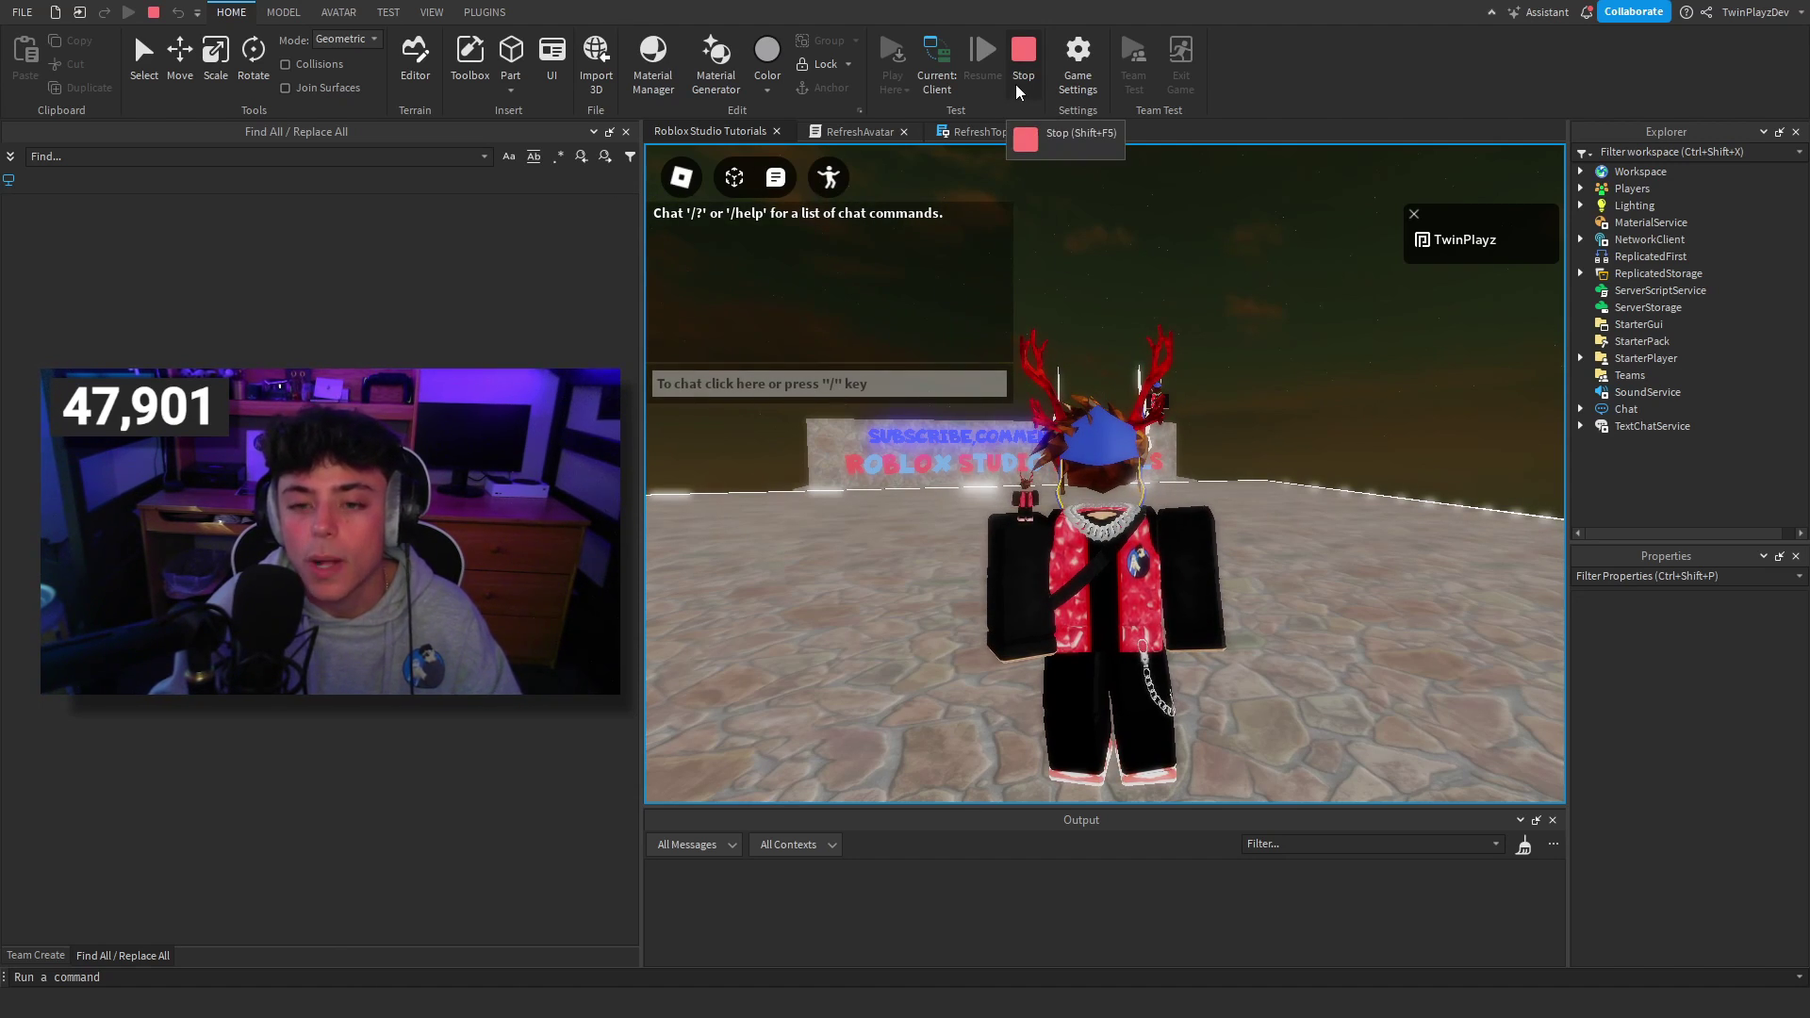
scroll(1274, 528, up, 3)
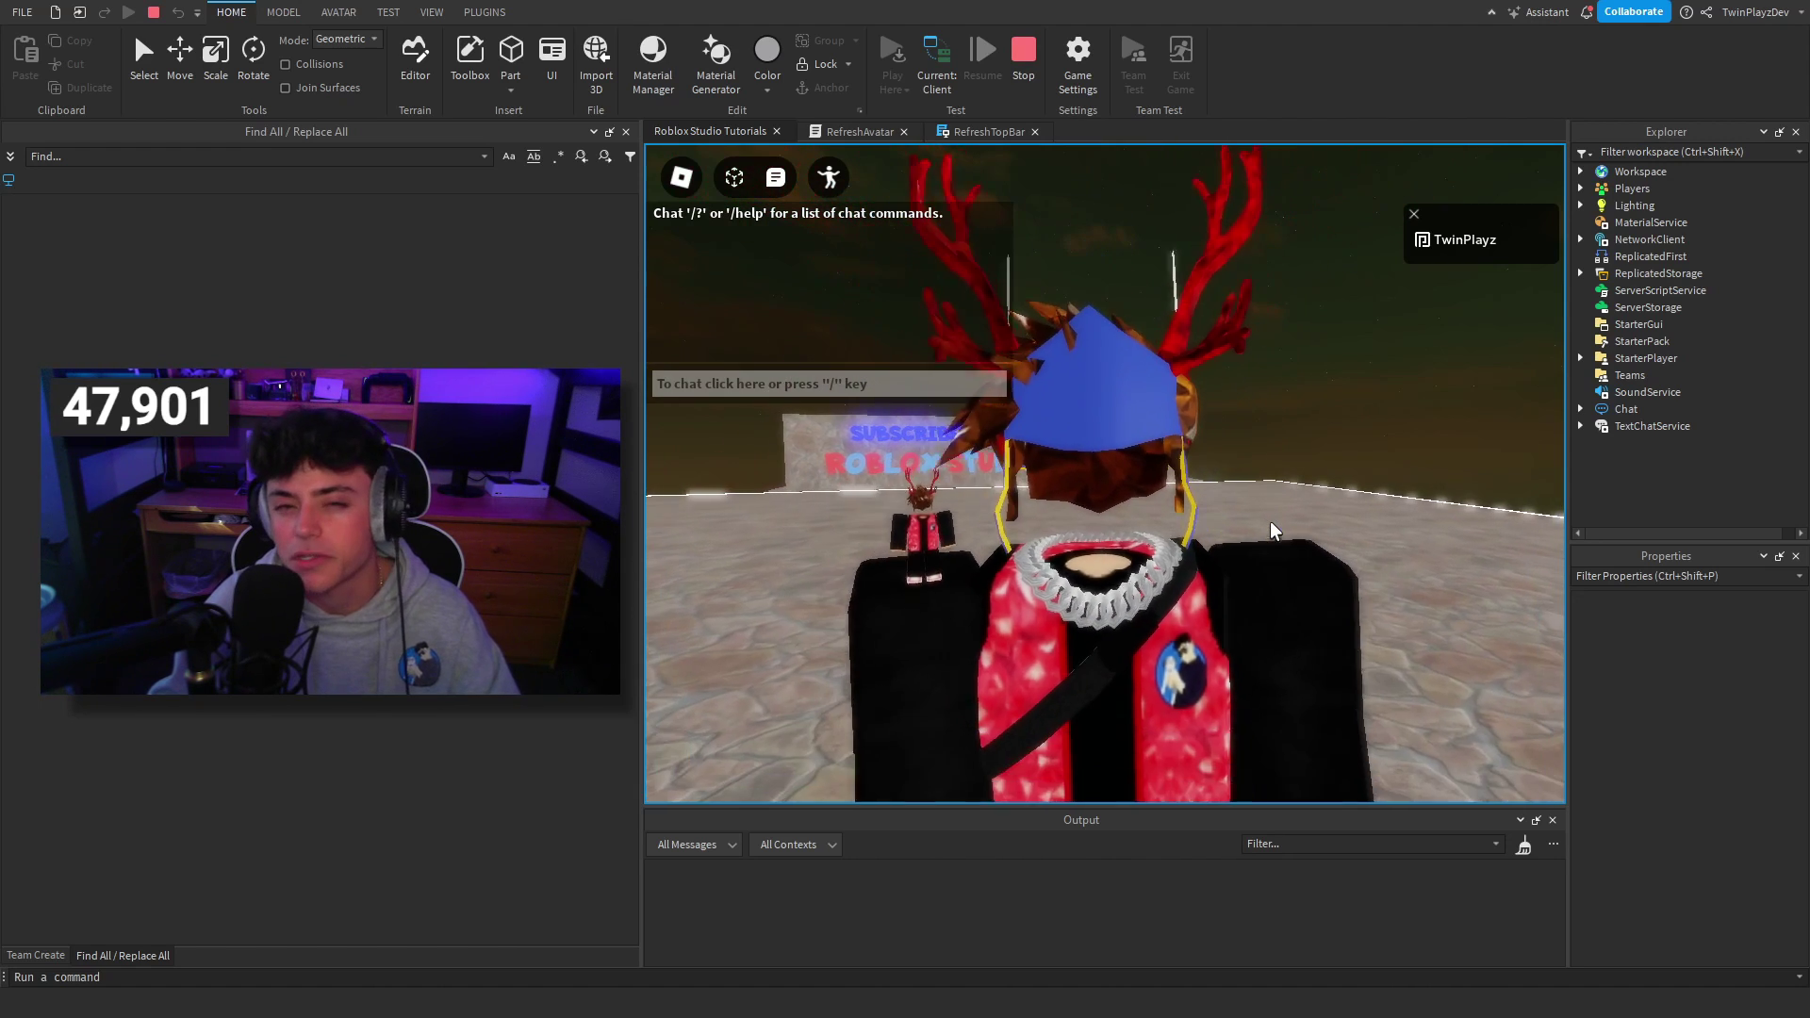
scroll(1275, 531, down, 1)
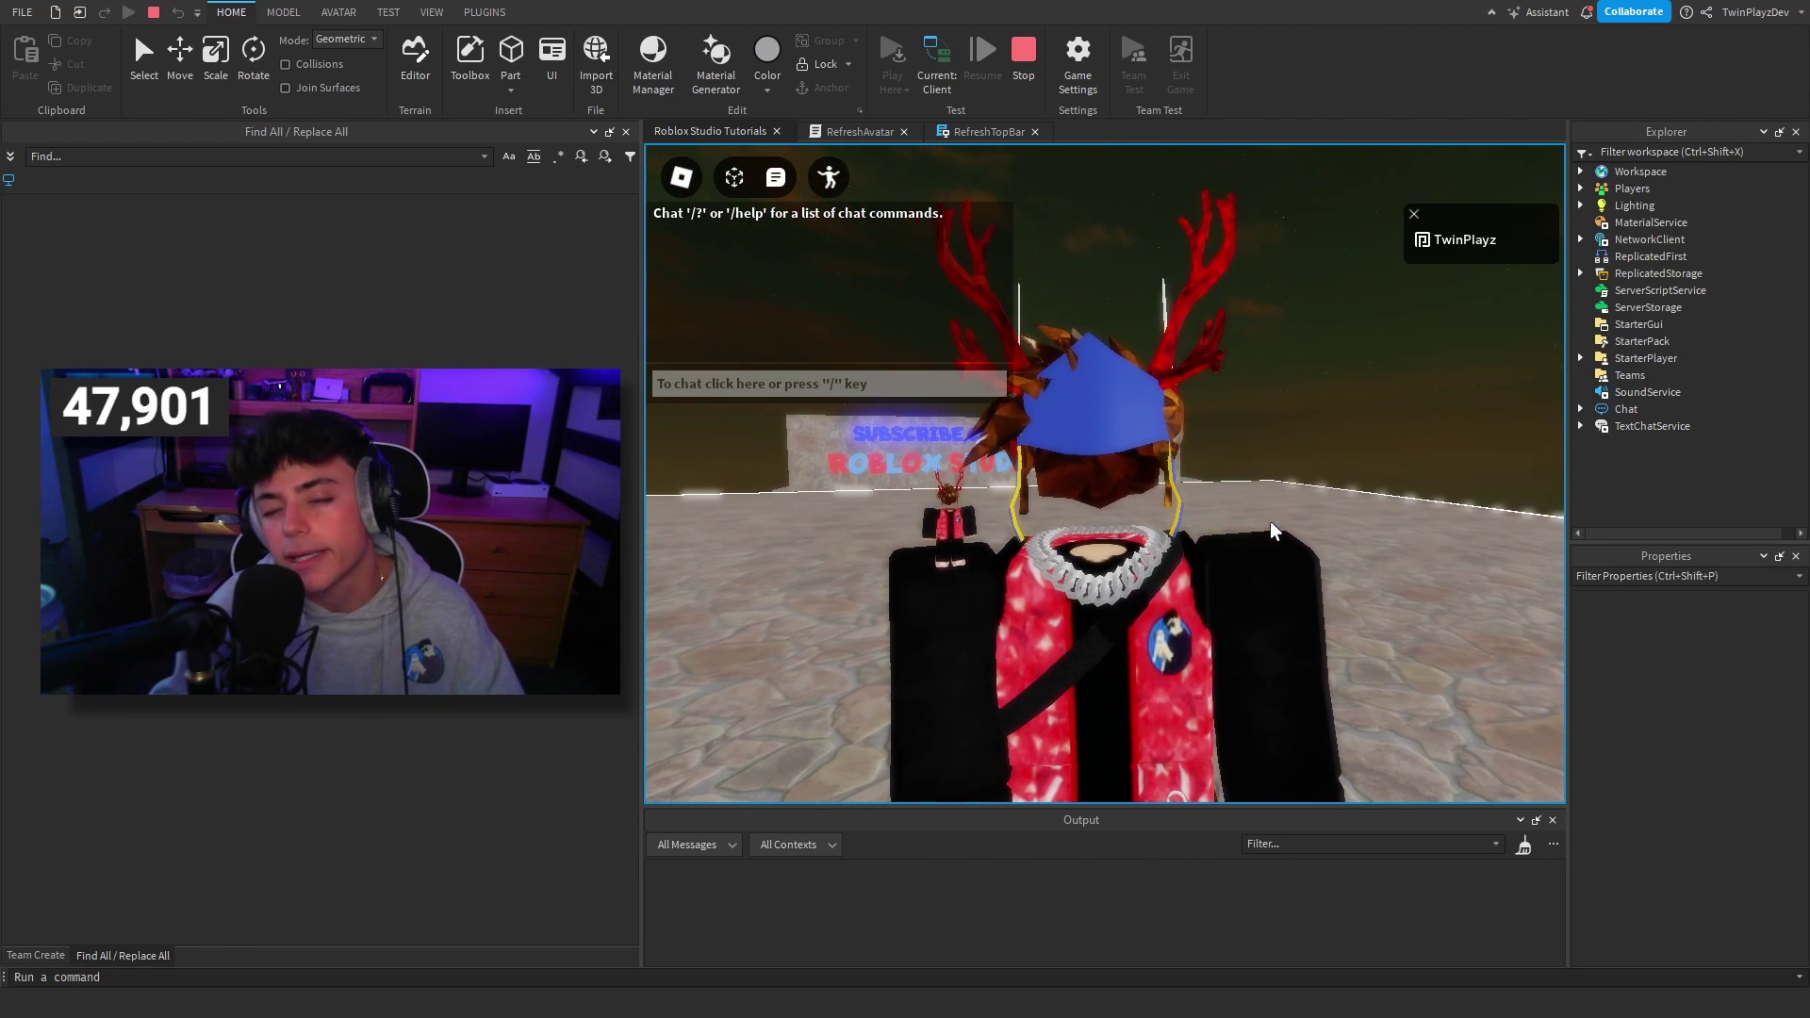